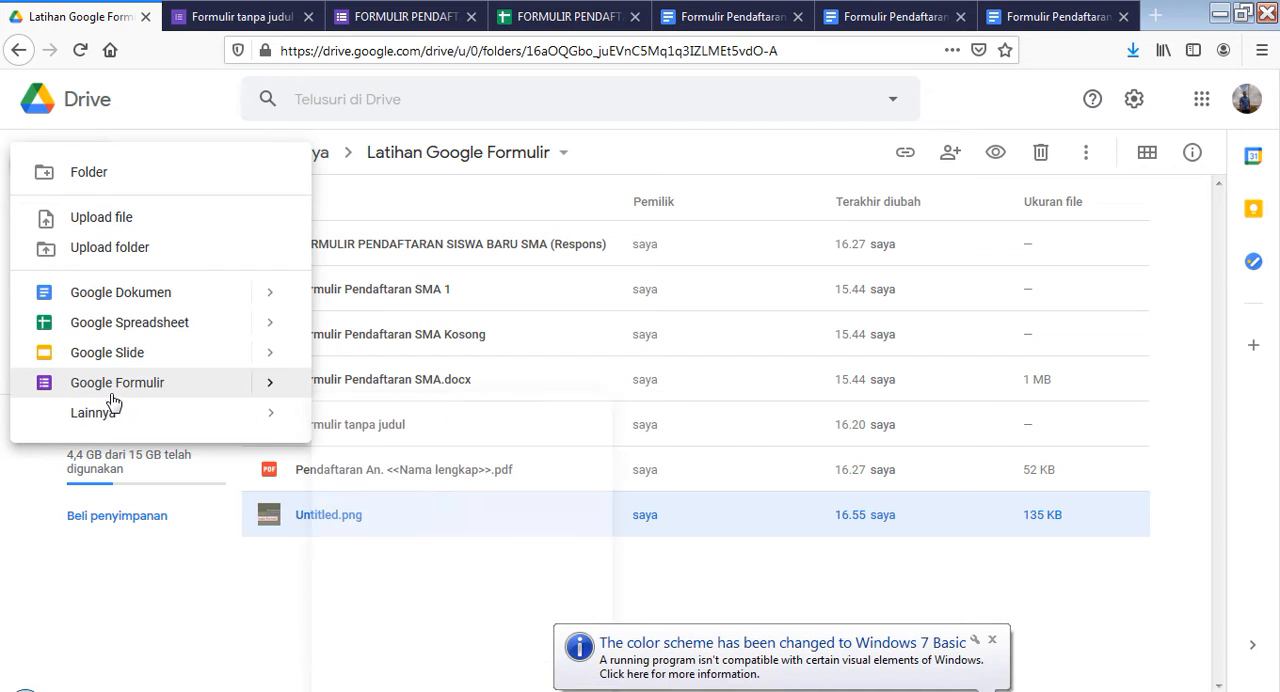
{"action": "left_click", "coordinate": [993, 640]}
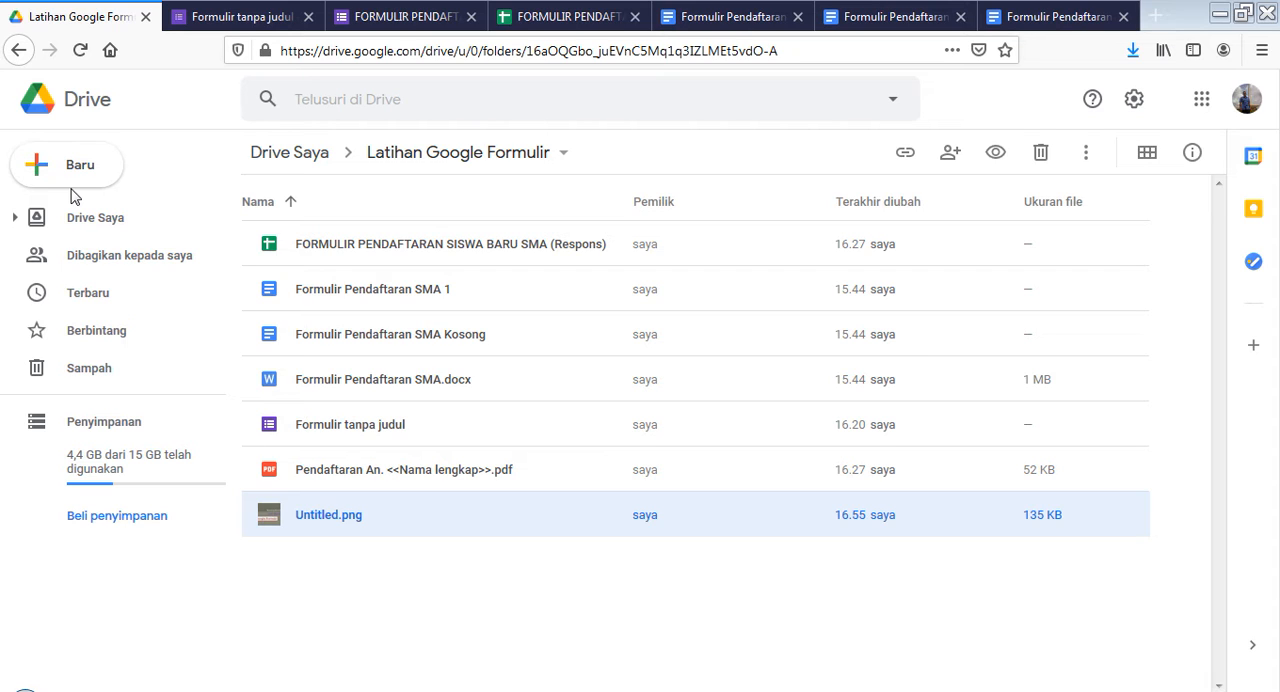
{"action": "left_click", "coordinate": [49, 171]}
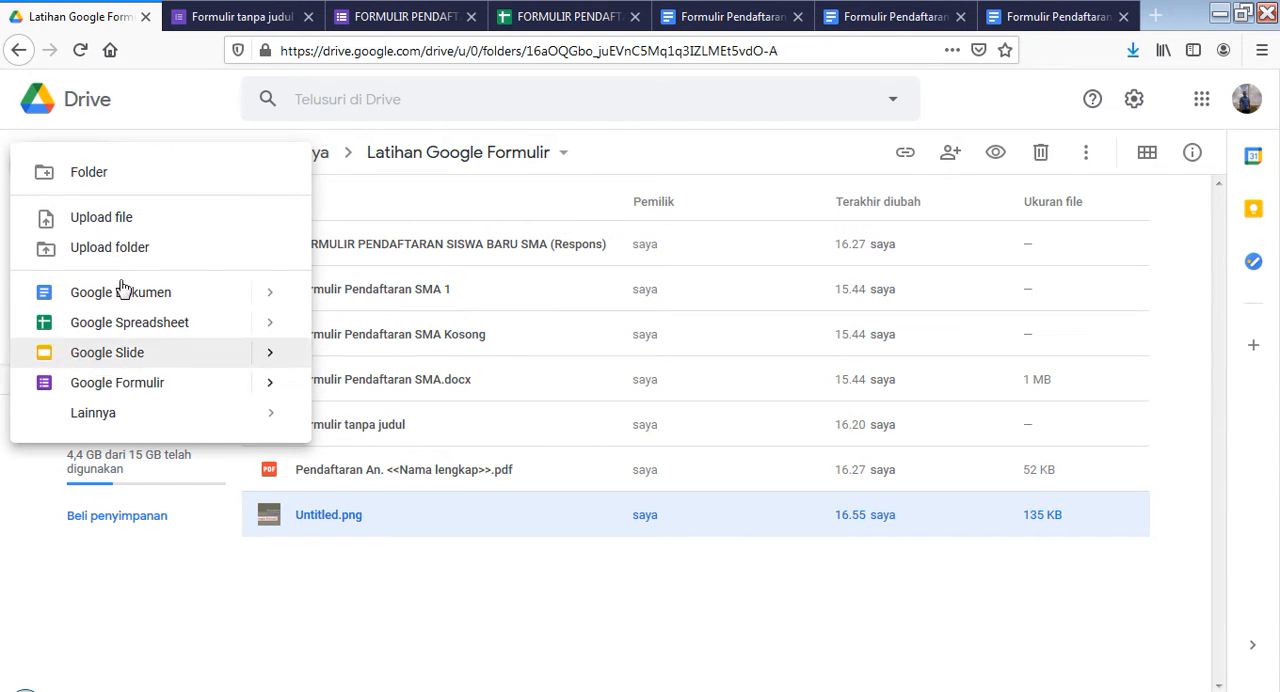
{"action": "left_click", "coordinate": [140, 102]}
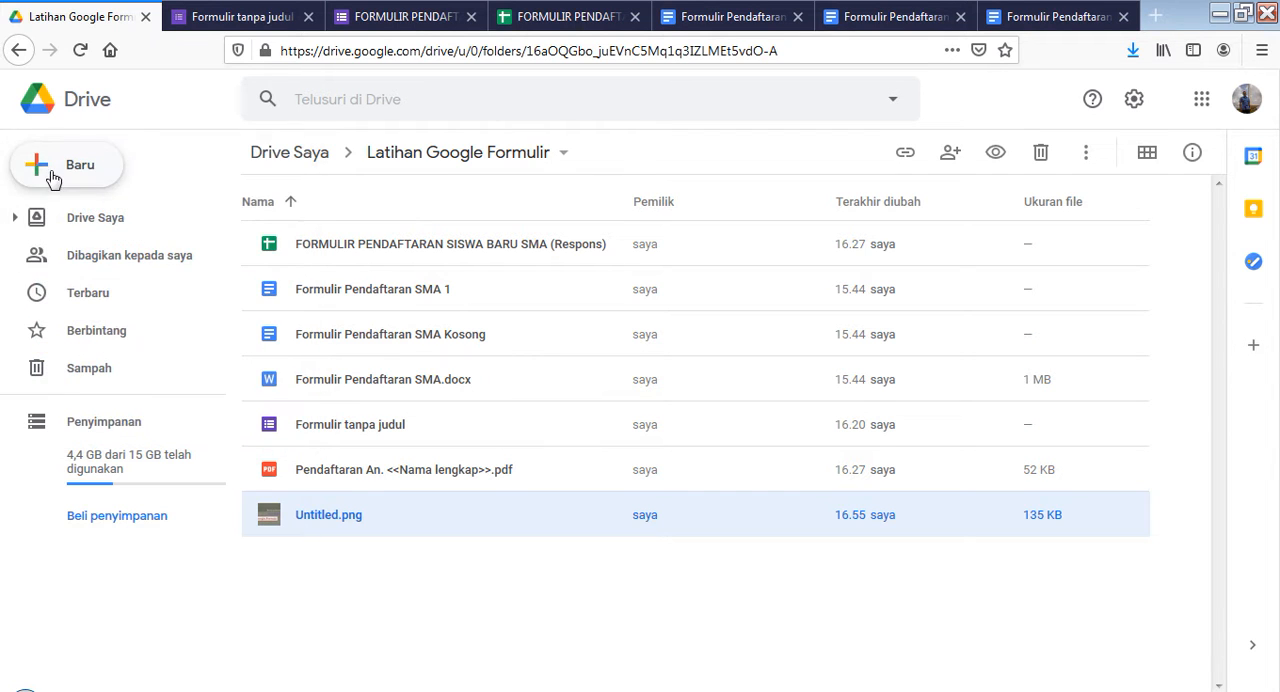
{"action": "left_click", "coordinate": [49, 175]}
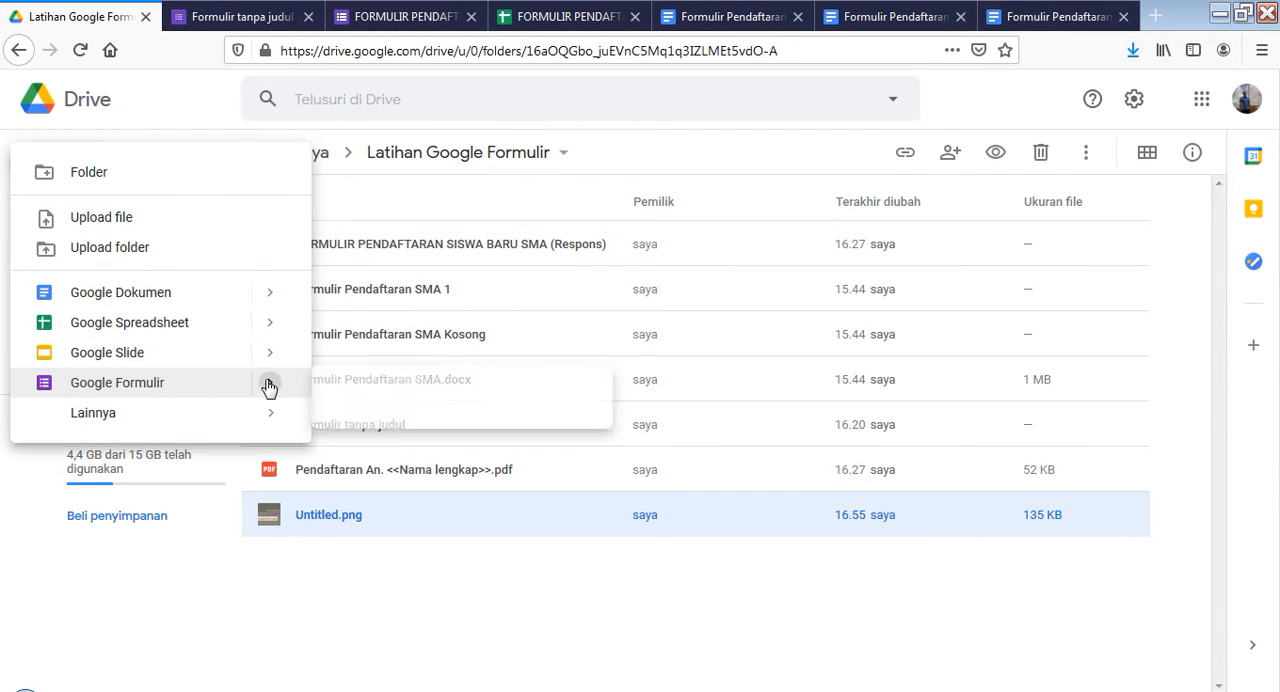
{"action": "left_click", "coordinate": [351, 611]}
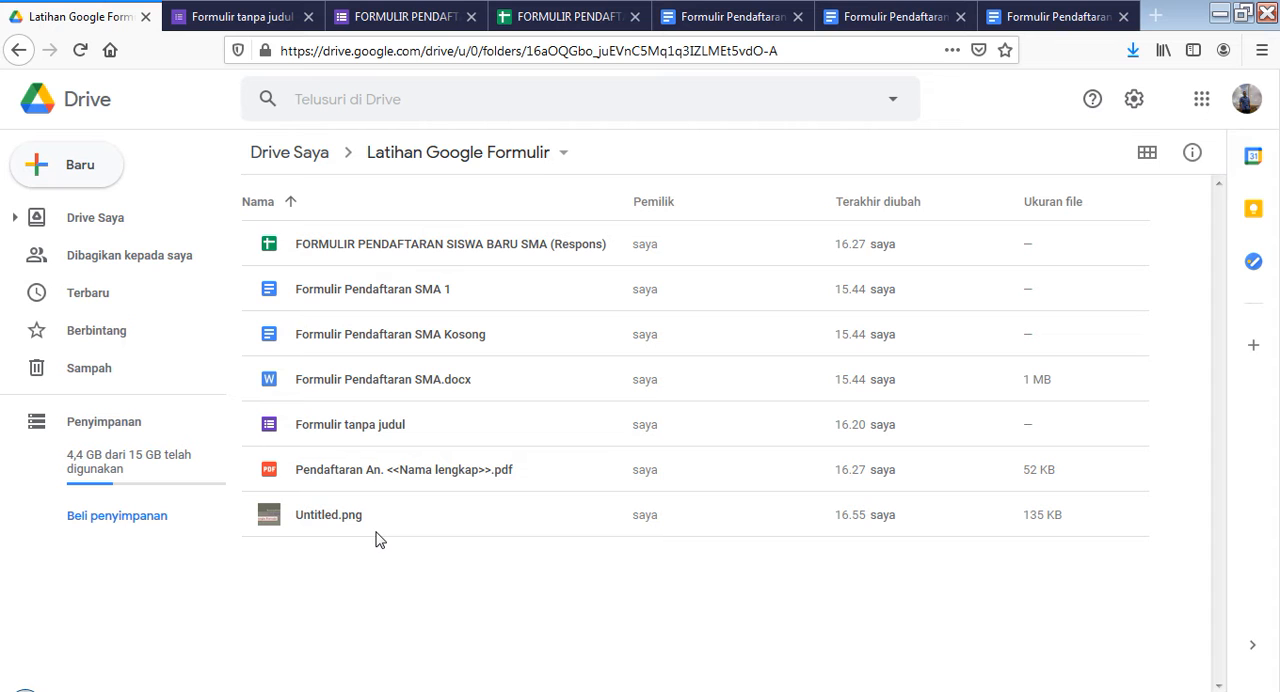
Review the filled-in registration PDF "Pendaftaran An. <<Nama lengkap>>.pdf" from the student data to the residence section, and return to the folder
{"action": "double_click", "coordinate": [400, 476]}
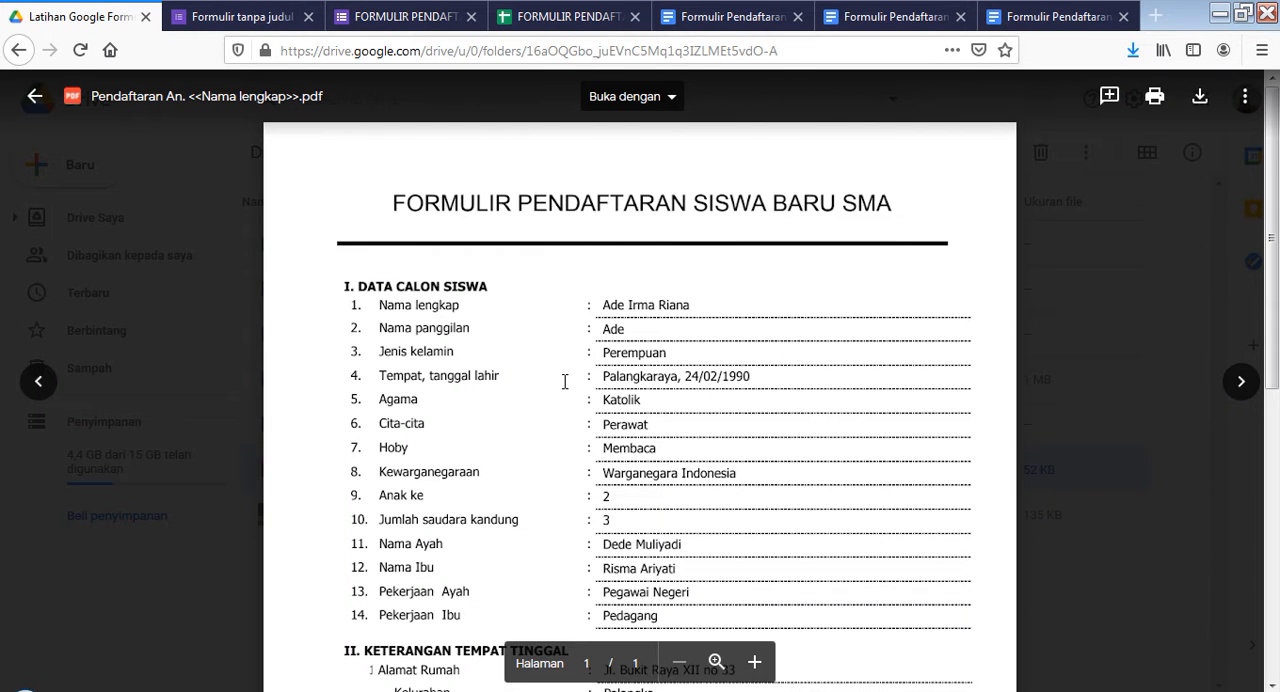
{"action": "scroll", "coordinate": [537, 352], "scroll_direction": "down", "scroll_amount": 5}
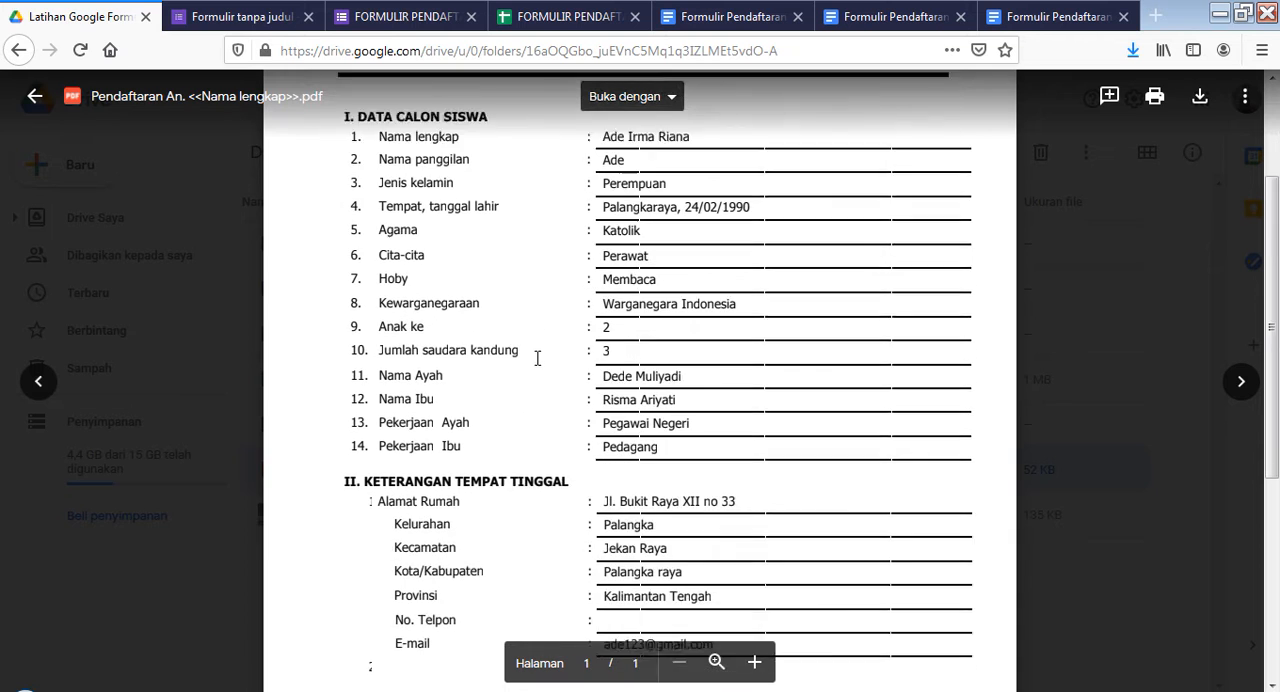
{"action": "scroll", "coordinate": [552, 466], "scroll_direction": "up", "scroll_amount": 2}
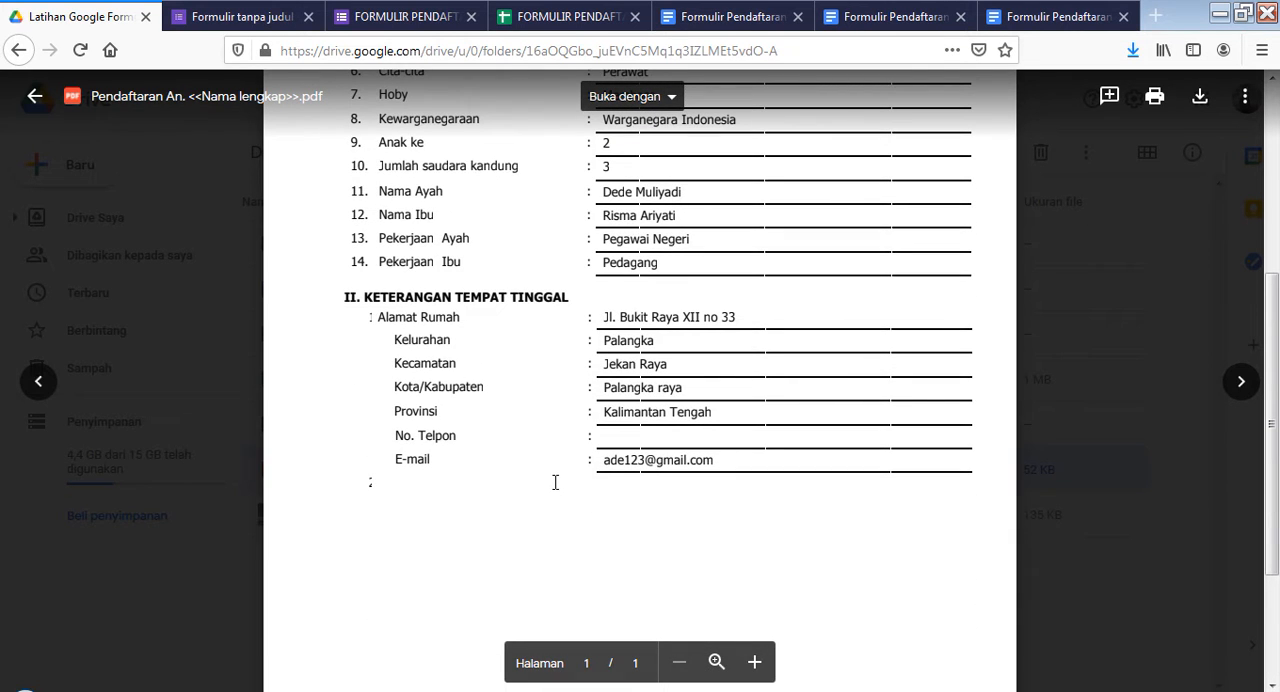
{"action": "scroll", "coordinate": [565, 430], "scroll_direction": "up", "scroll_amount": 5}
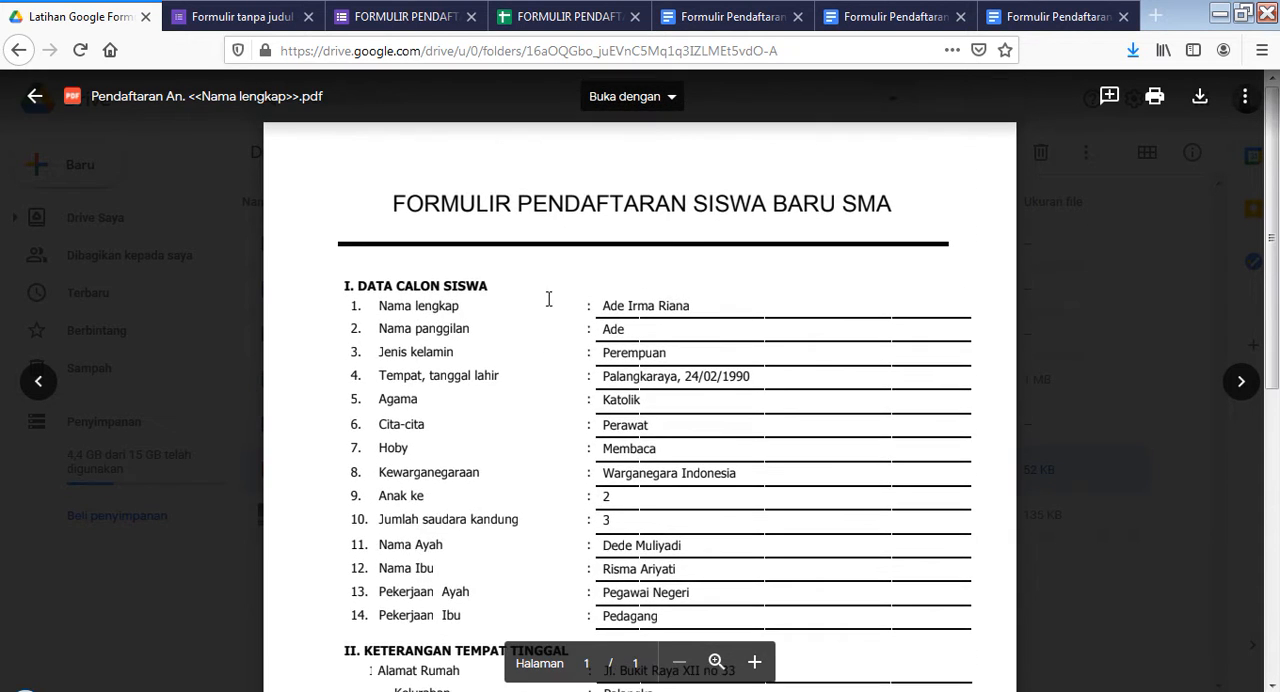
{"action": "left_click", "coordinate": [34, 94]}
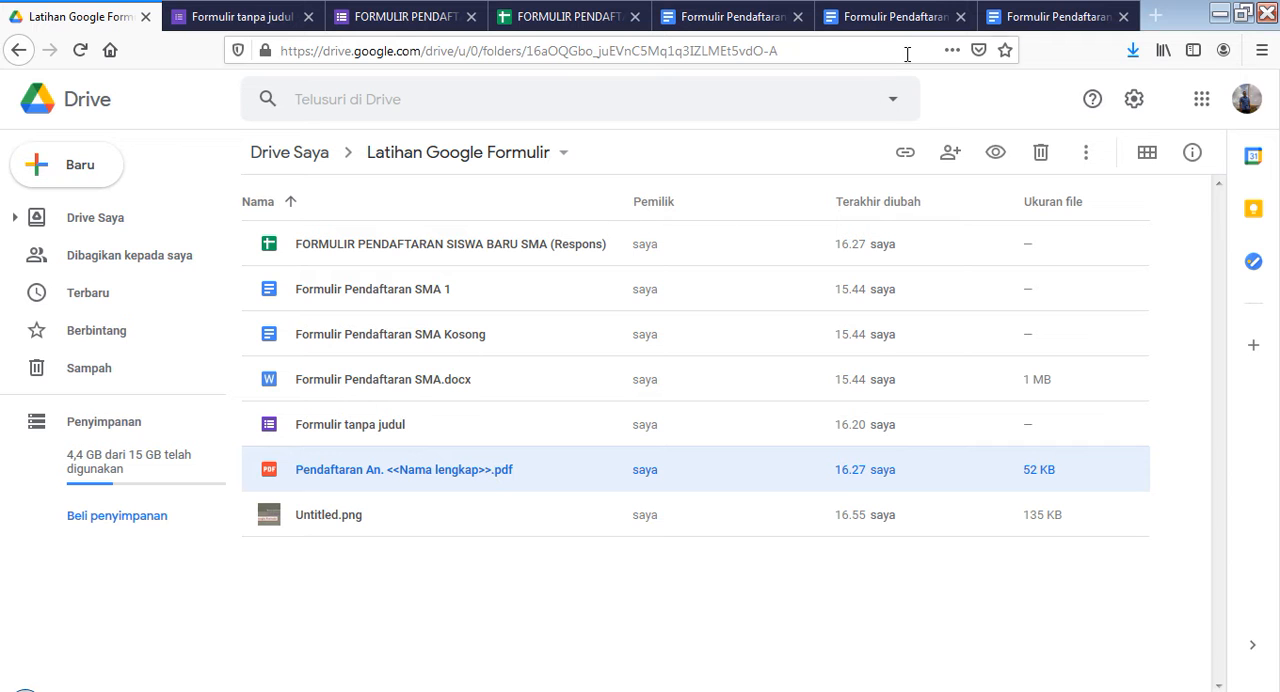
Examine the blank Word-format registration form "Formulir Pendaftaran SMA" and its option for saving as a Google document
{"action": "left_click", "coordinate": [1055, 12]}
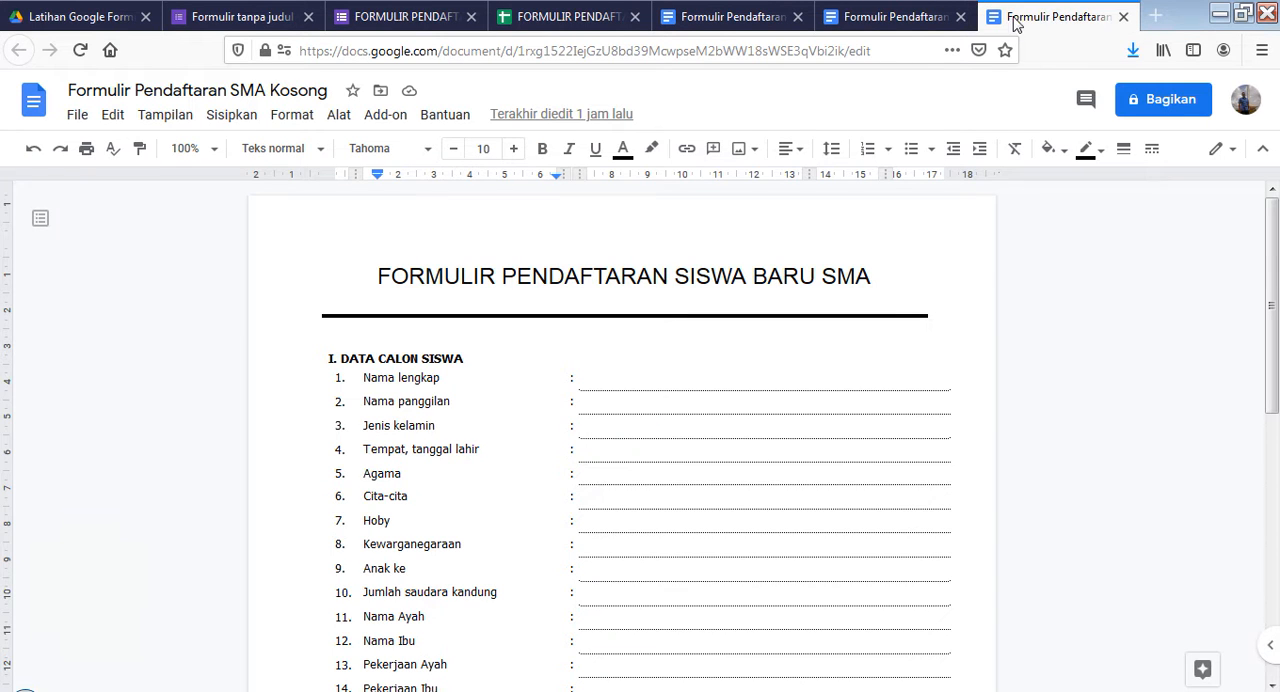
{"action": "left_click", "coordinate": [906, 16]}
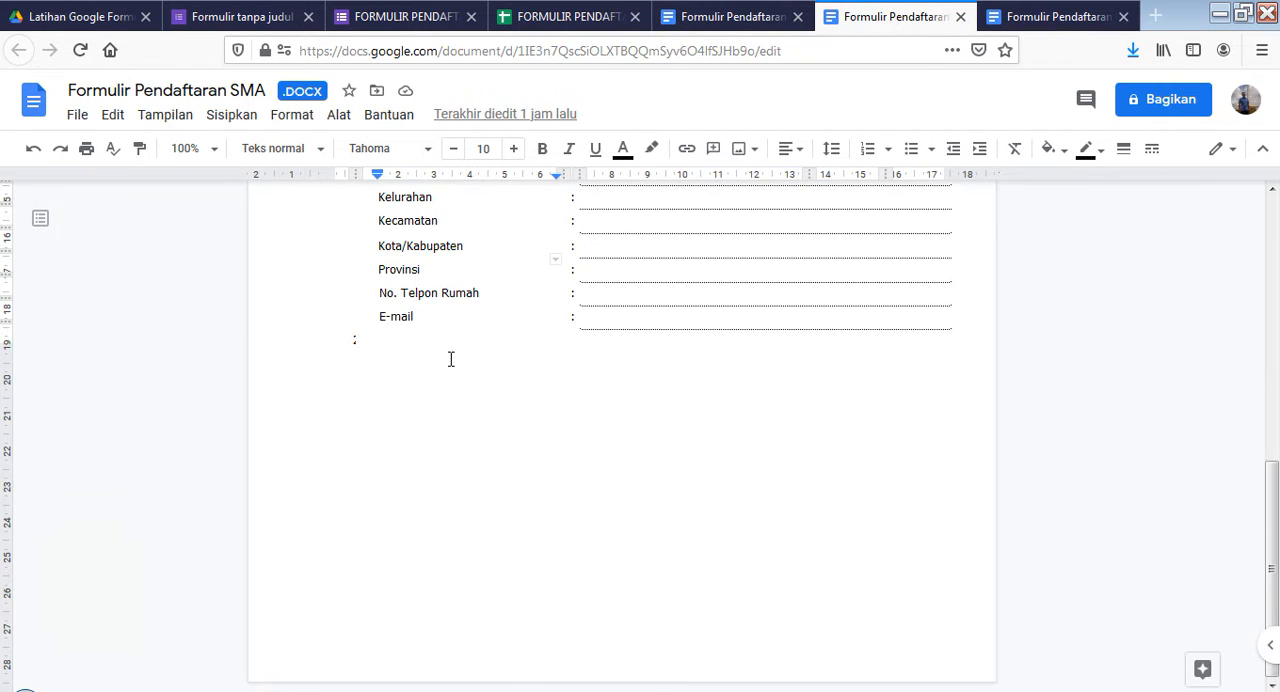
{"action": "scroll", "coordinate": [352, 557], "scroll_direction": "up", "scroll_amount": 10}
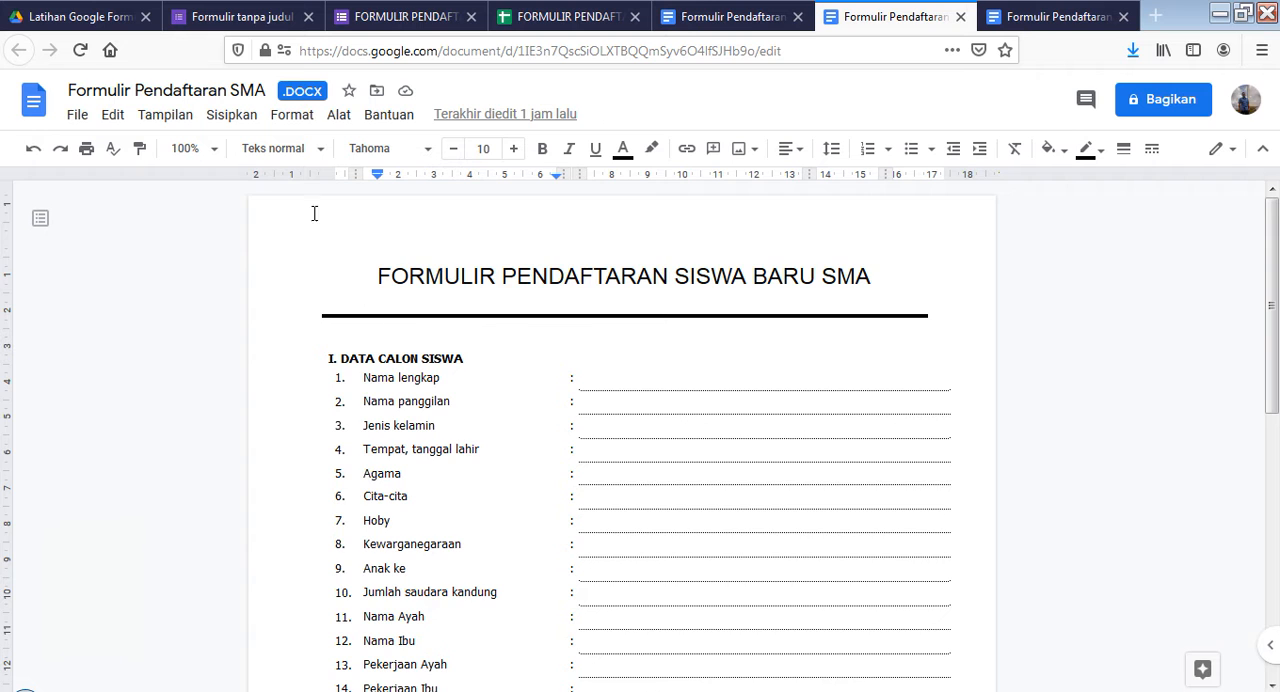
{"action": "scroll", "coordinate": [603, 437], "scroll_direction": "down", "scroll_amount": 5}
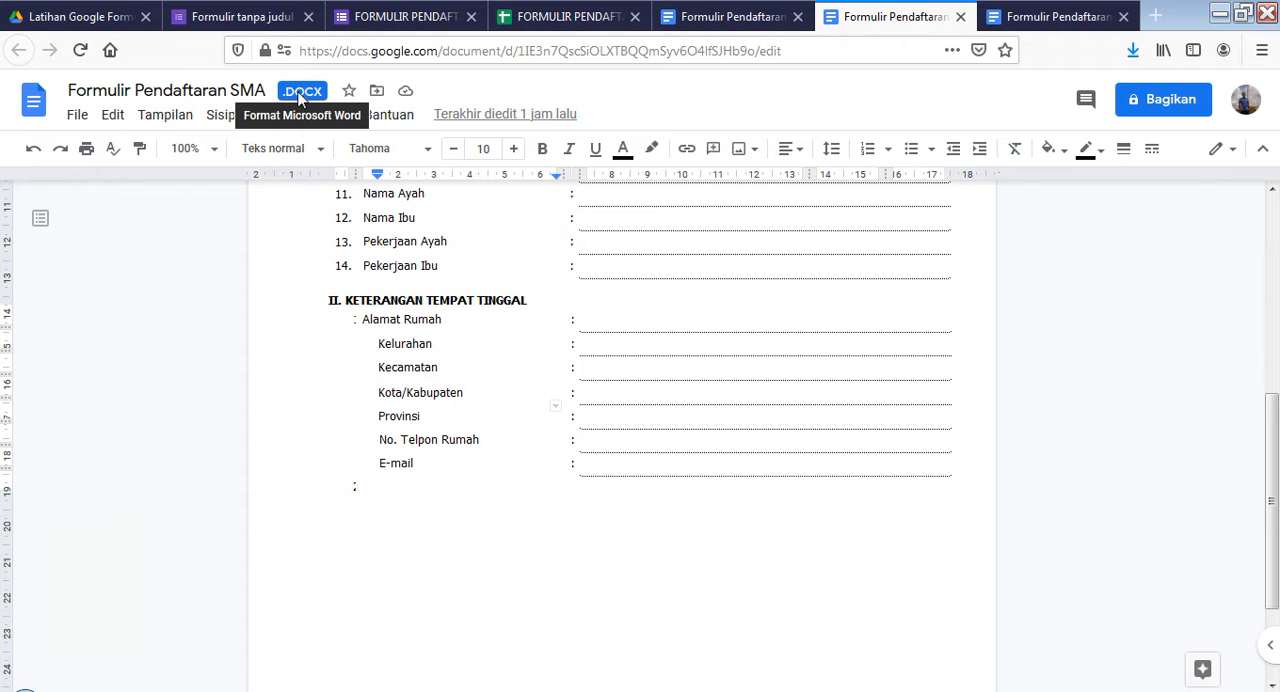
{"action": "scroll", "coordinate": [403, 645], "scroll_direction": "up", "scroll_amount": 5}
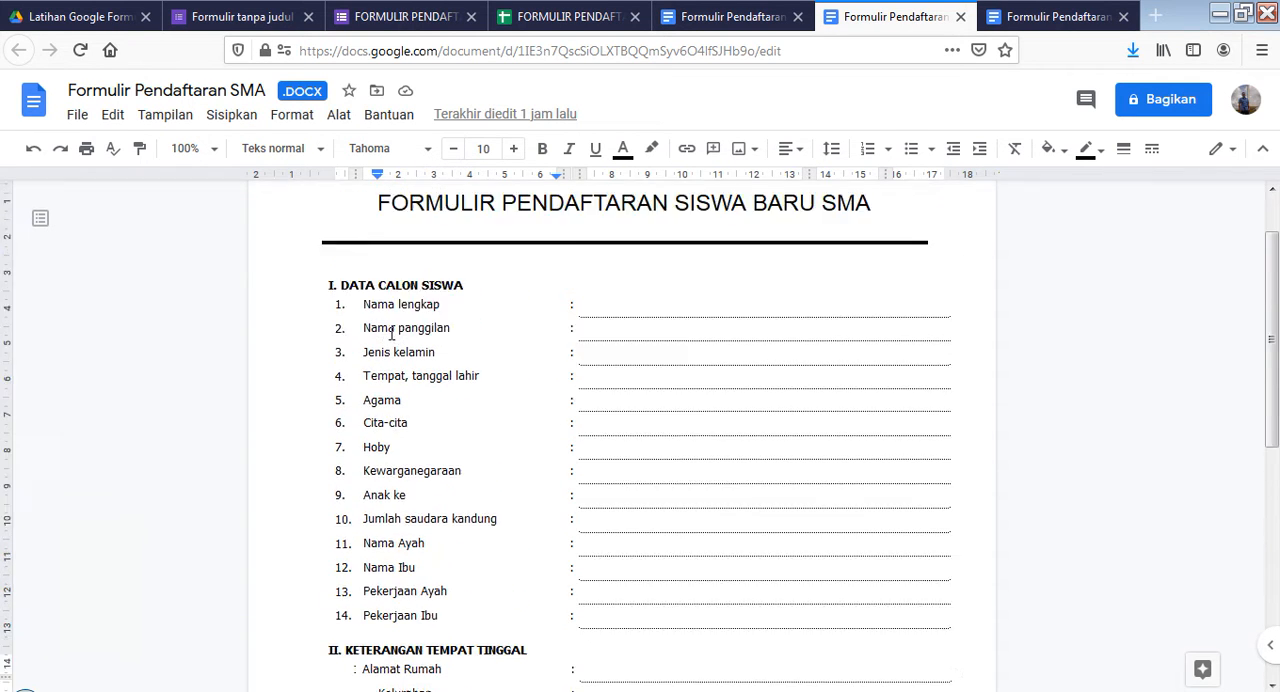
{"action": "scroll", "coordinate": [392, 333], "scroll_direction": "up", "scroll_amount": 1}
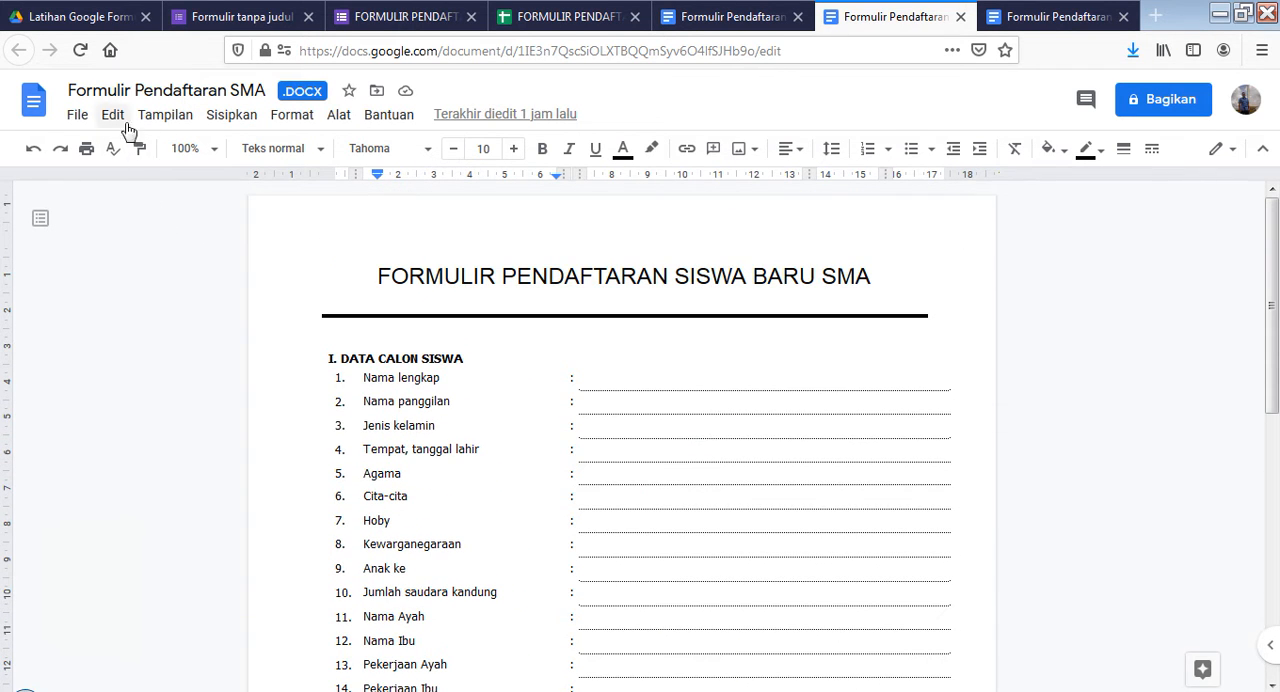
{"action": "left_click", "coordinate": [76, 117]}
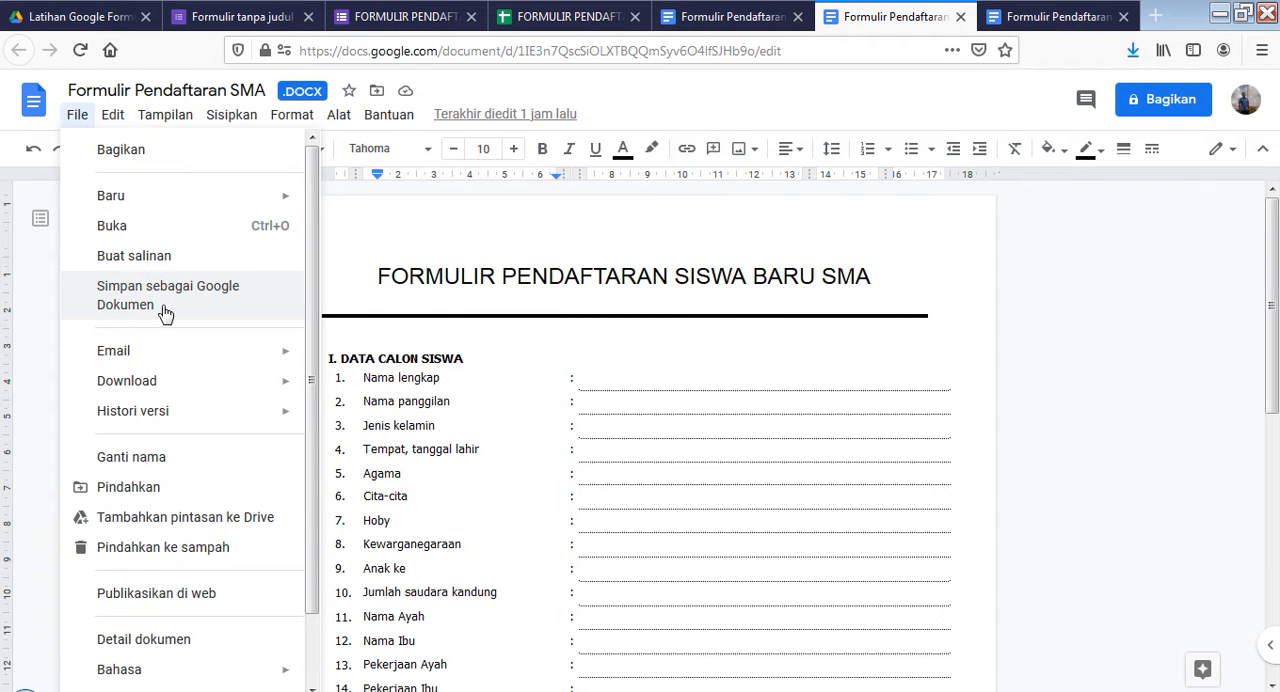
{"action": "left_click", "coordinate": [351, 263]}
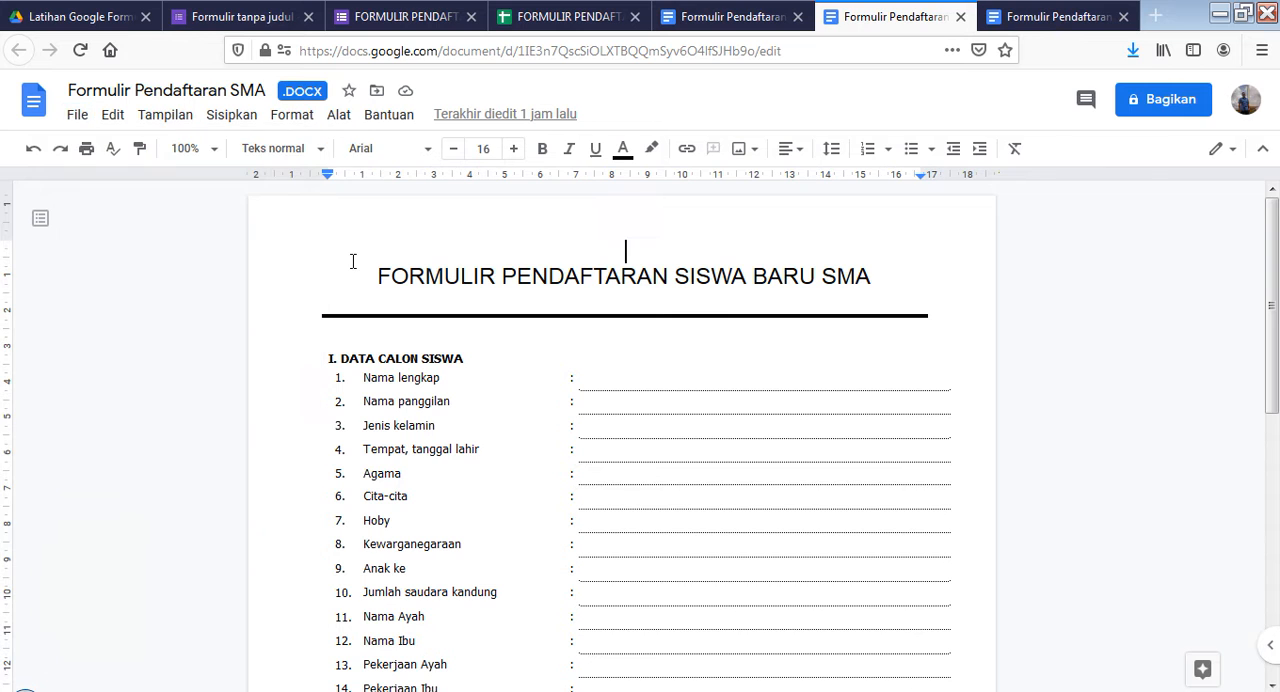
Compare the Google Docs version "Formulir Pendaftaran SMA Kosong" with the DOCX original and look through its empty answer fields
{"action": "left_click", "coordinate": [1036, 16]}
{"action": "scroll", "coordinate": [643, 431], "scroll_direction": "down", "scroll_amount": 3}
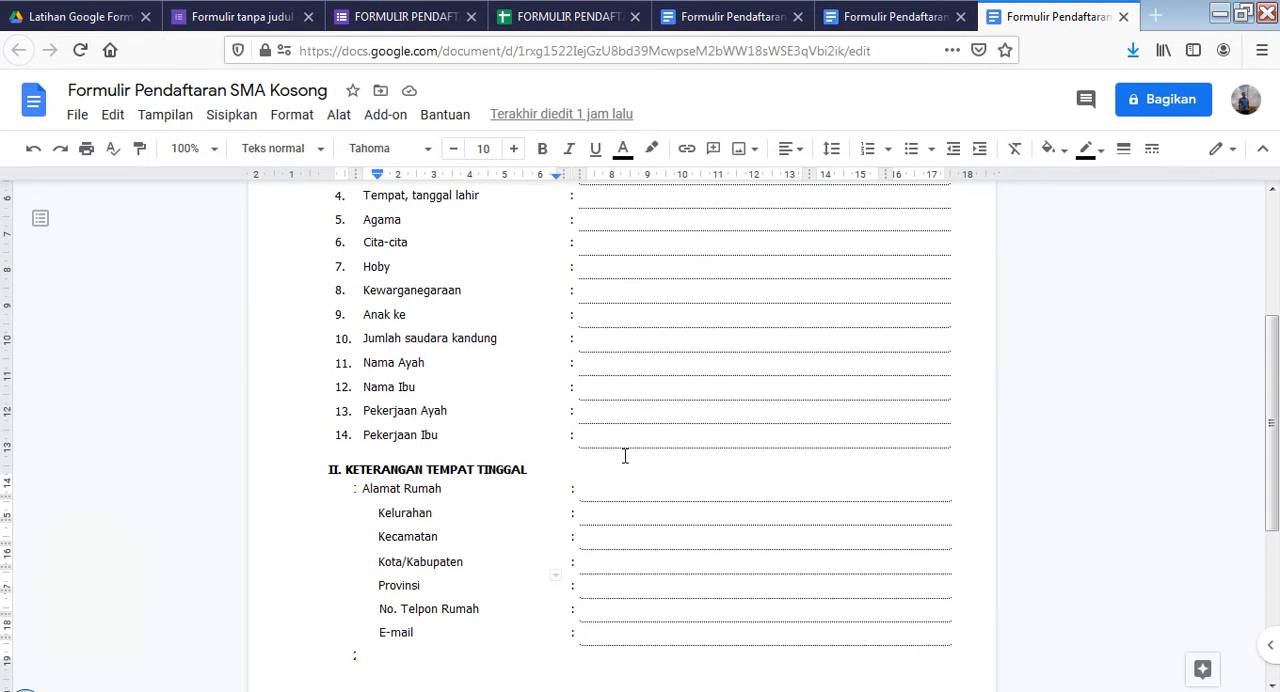
{"action": "scroll", "coordinate": [623, 451], "scroll_direction": "up", "scroll_amount": 3}
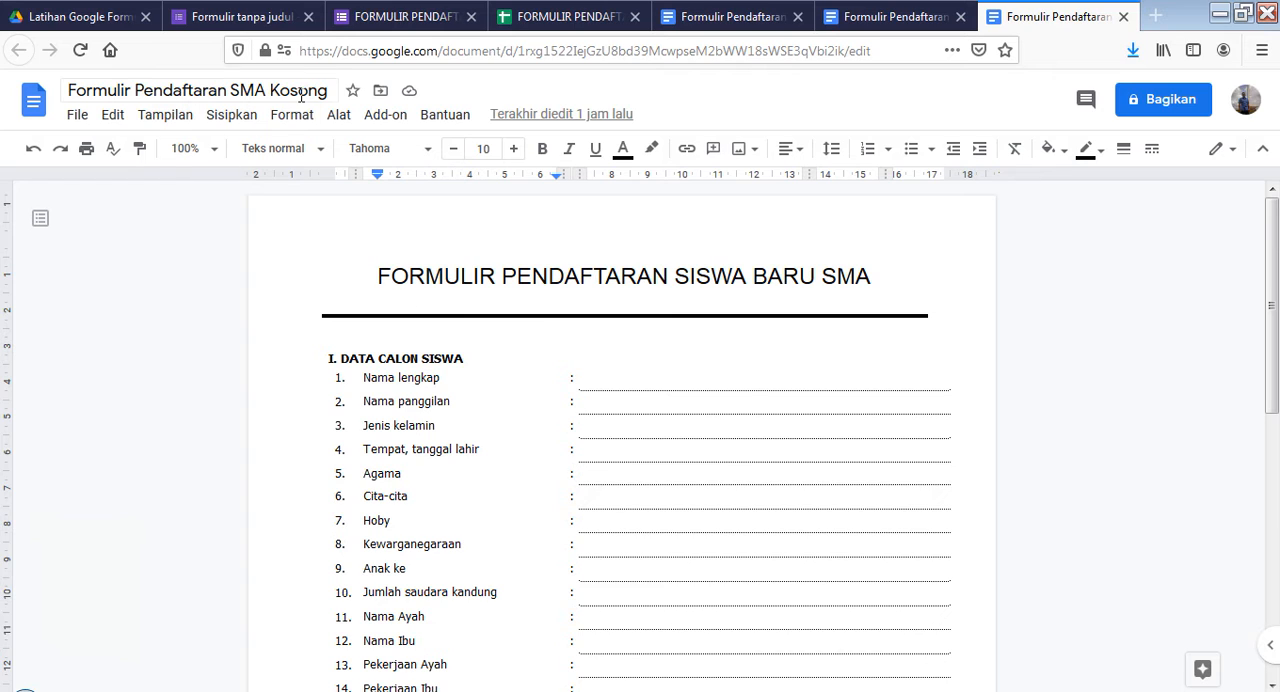
{"action": "left_click", "coordinate": [875, 17]}
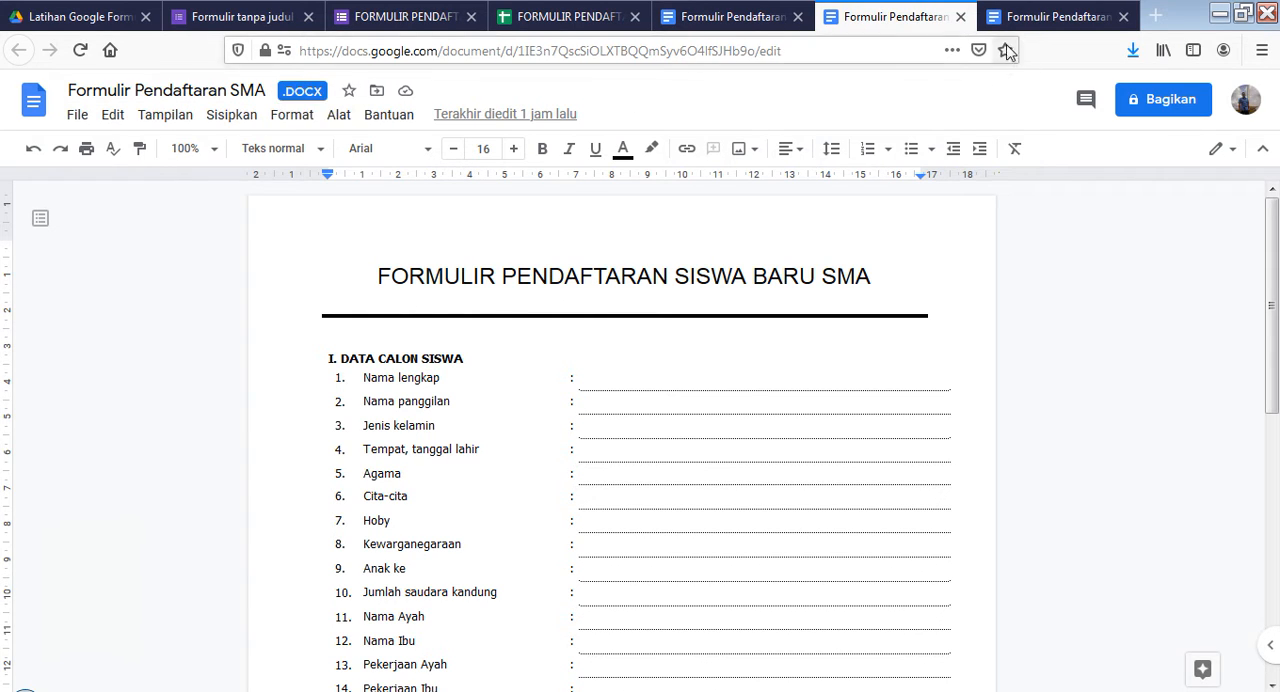
{"action": "left_click", "coordinate": [1030, 17]}
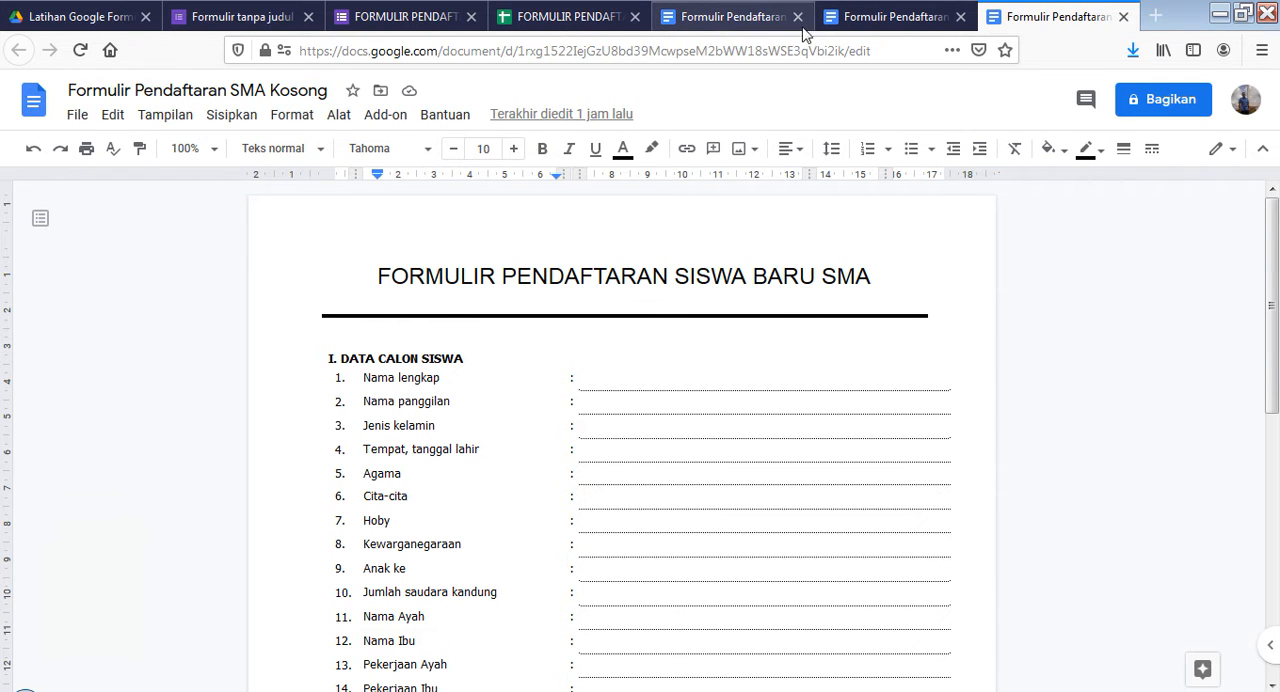
{"action": "scroll", "coordinate": [631, 435], "scroll_direction": "down", "scroll_amount": 3}
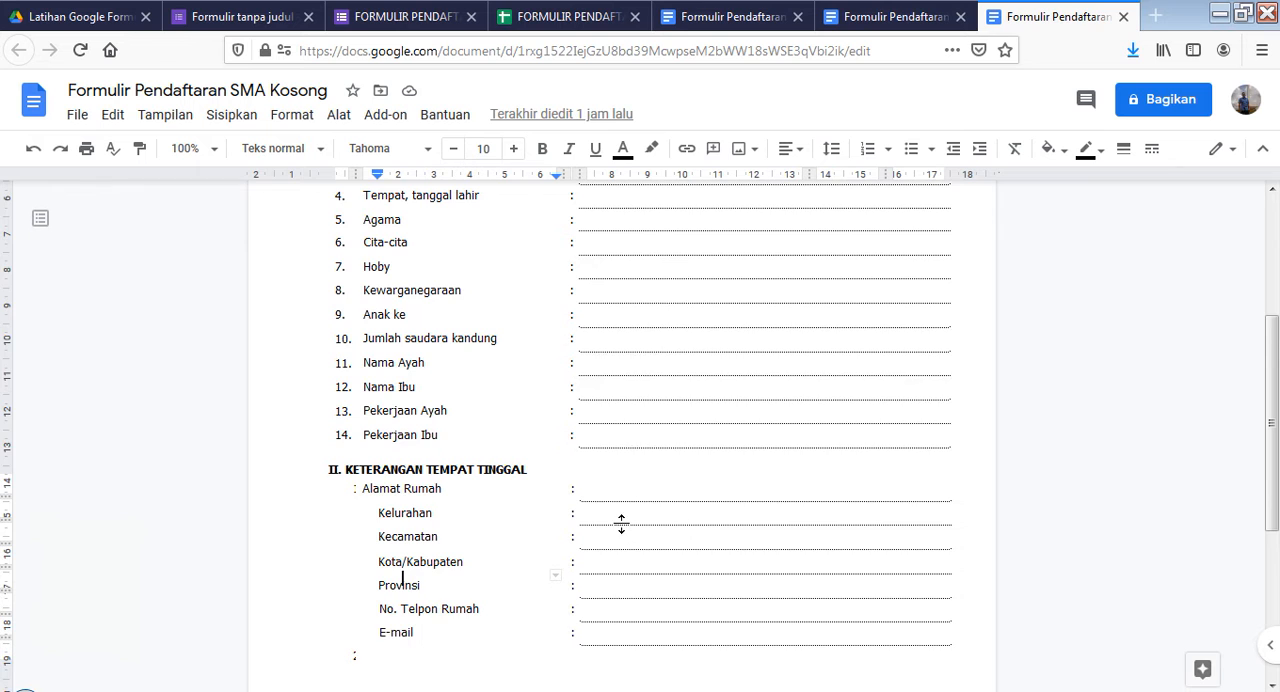
{"action": "scroll", "coordinate": [620, 523], "scroll_direction": "down", "scroll_amount": 1}
{"action": "scroll", "coordinate": [614, 549], "scroll_direction": "up", "scroll_amount": 3}
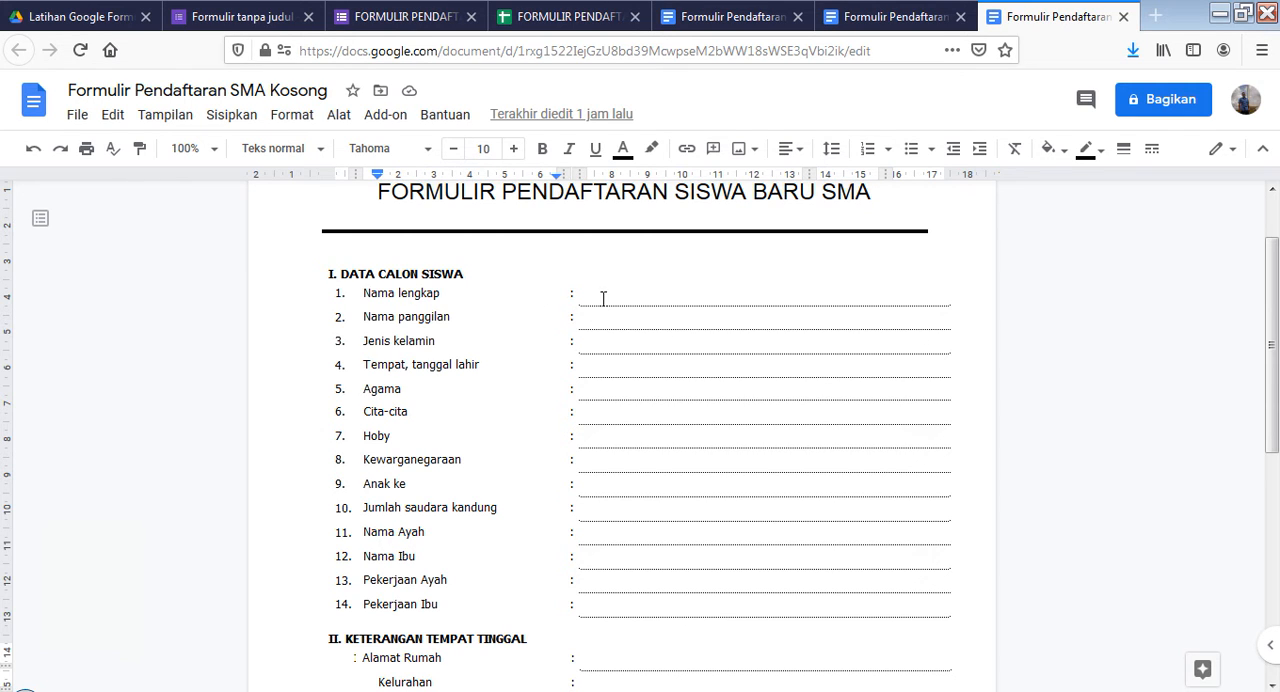
Examine the << >> placeholder tags beside every field in the "Formulir Pendaftaran SMA 1" template, from the student data to the residence section
{"action": "left_click", "coordinate": [740, 18]}
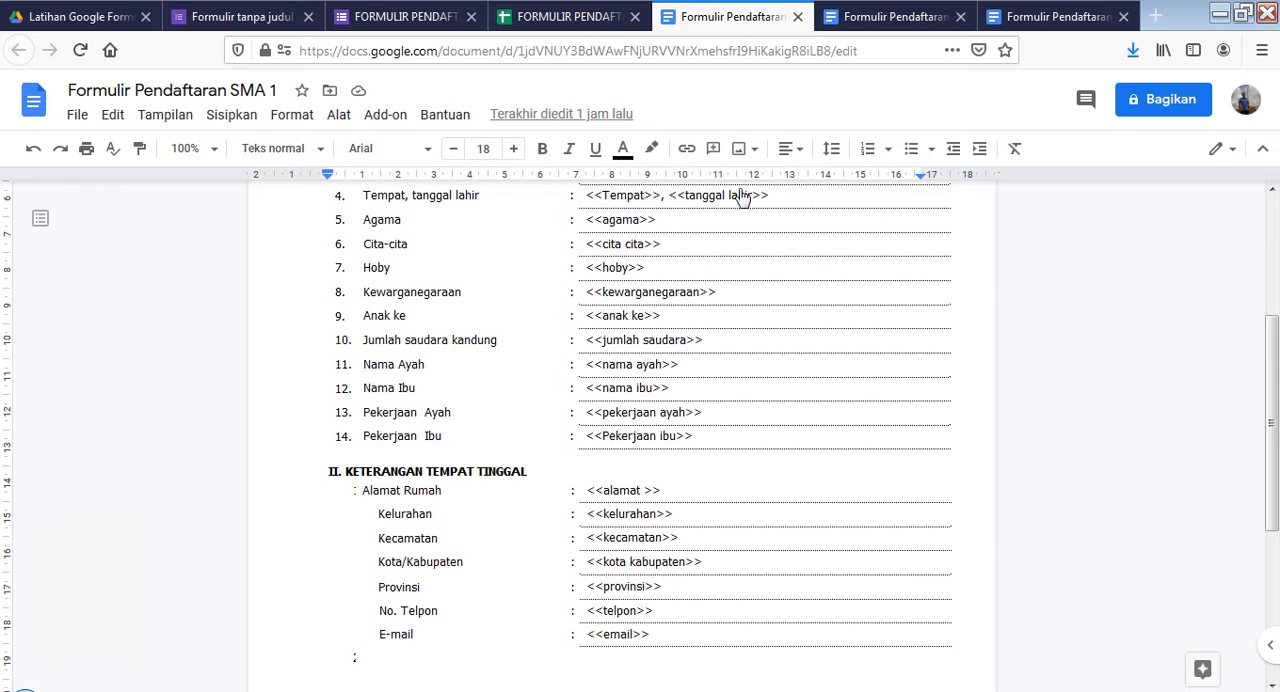
{"action": "scroll", "coordinate": [655, 494], "scroll_direction": "up", "scroll_amount": 5}
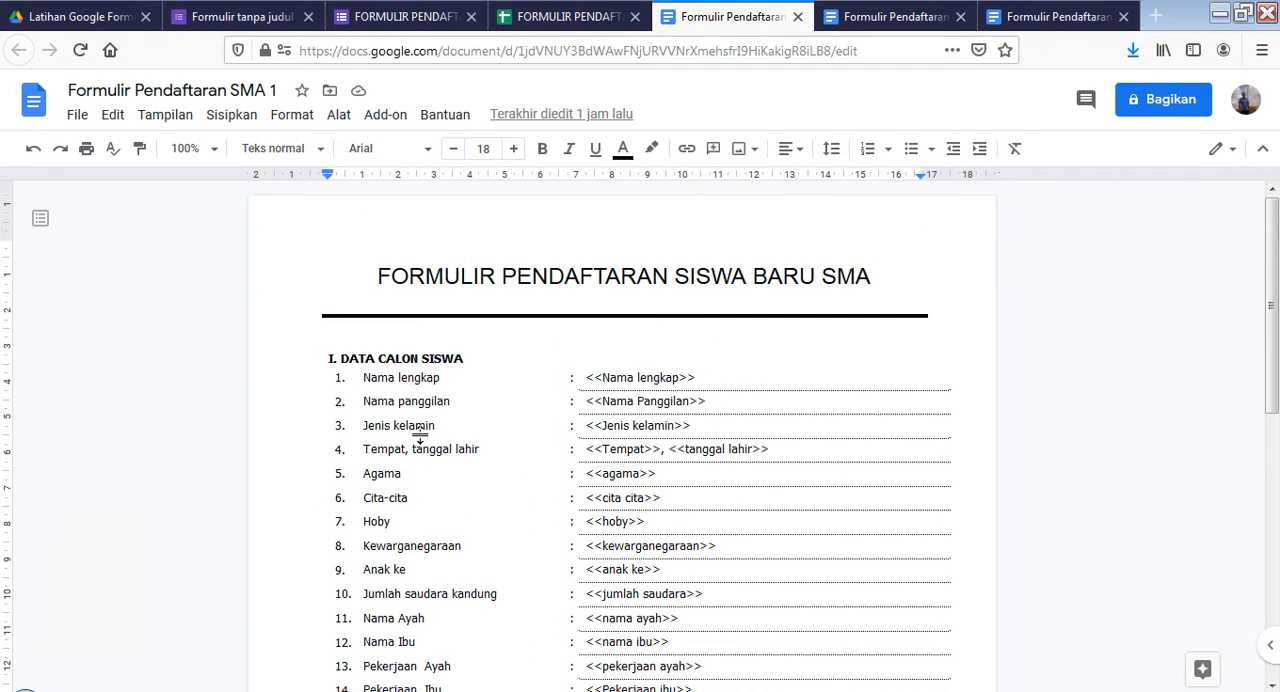
{"action": "scroll", "coordinate": [419, 437], "scroll_direction": "down", "scroll_amount": 2}
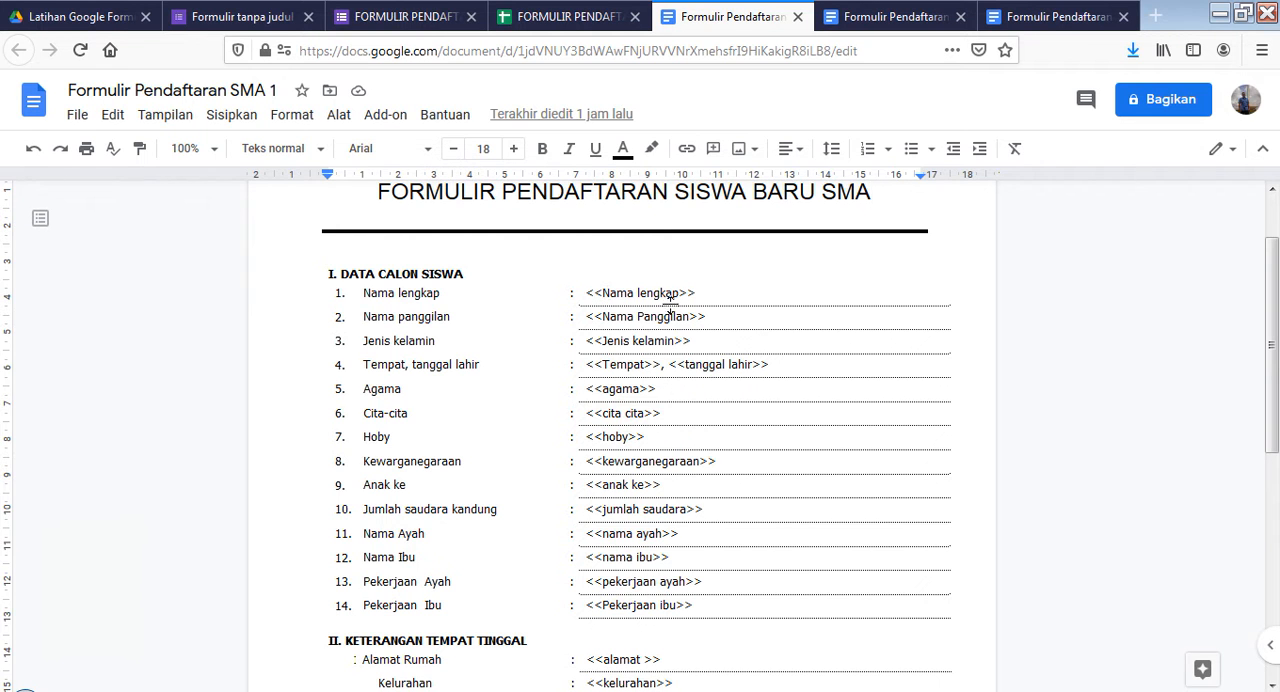
{"action": "scroll", "coordinate": [656, 364], "scroll_direction": "down", "scroll_amount": 5}
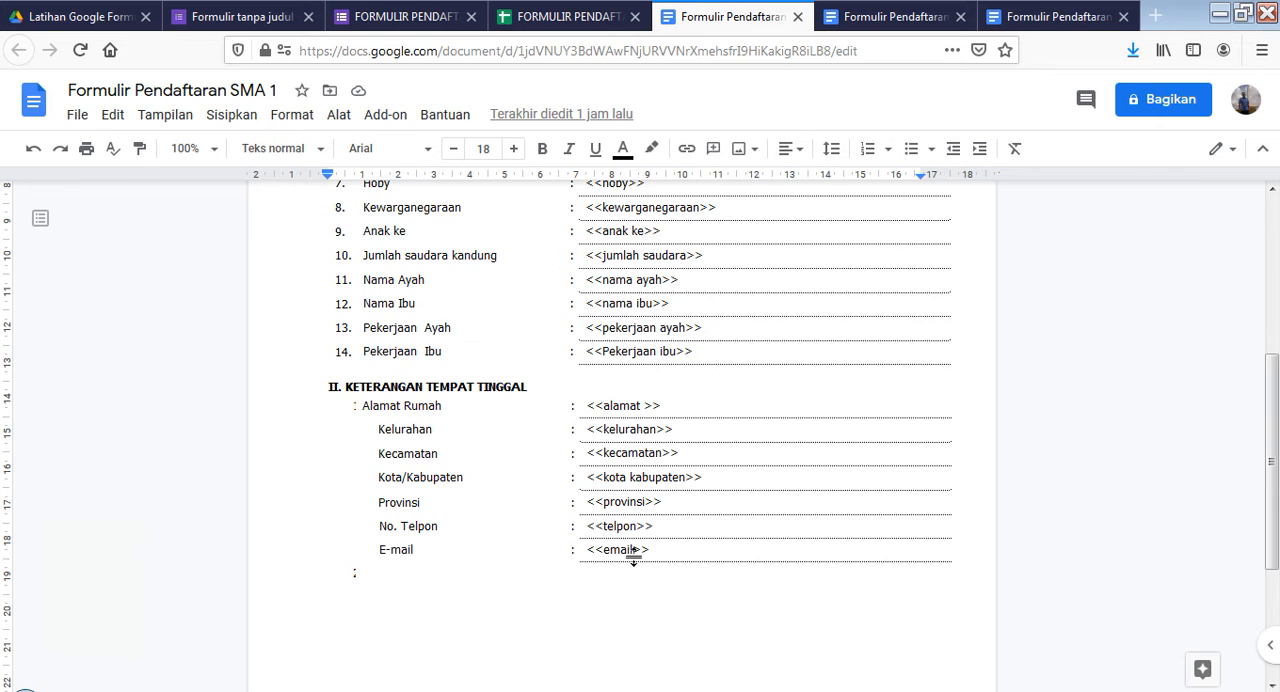
{"action": "scroll", "coordinate": [631, 551], "scroll_direction": "up", "scroll_amount": 5}
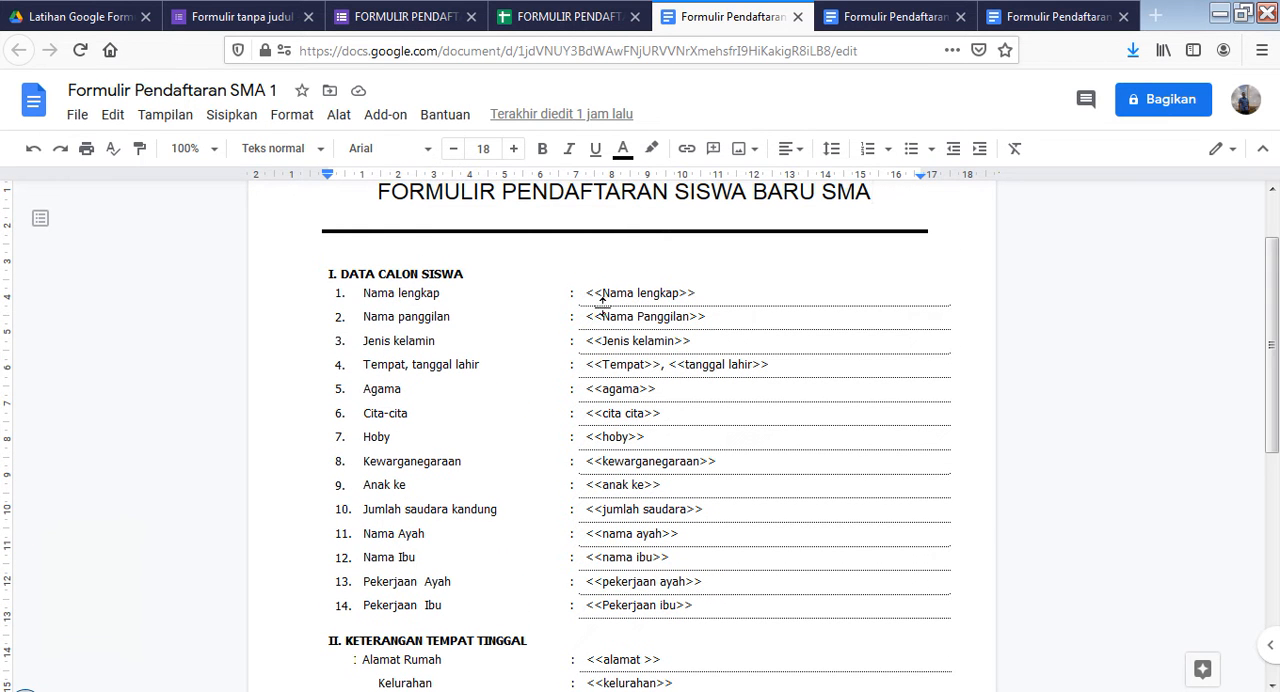
{"action": "scroll", "coordinate": [632, 413], "scroll_direction": "down", "scroll_amount": 4}
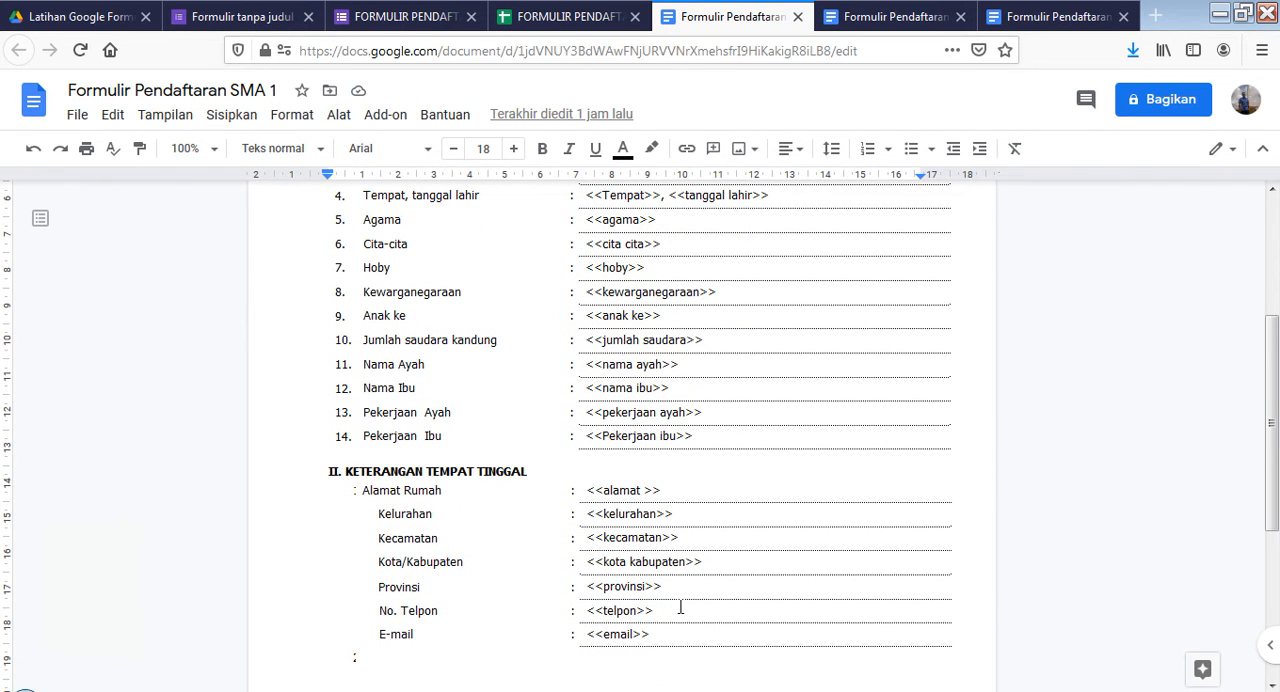
{"action": "scroll", "coordinate": [662, 395], "scroll_direction": "up", "scroll_amount": 2}
{"action": "scroll", "coordinate": [677, 423], "scroll_direction": "up", "scroll_amount": 2}
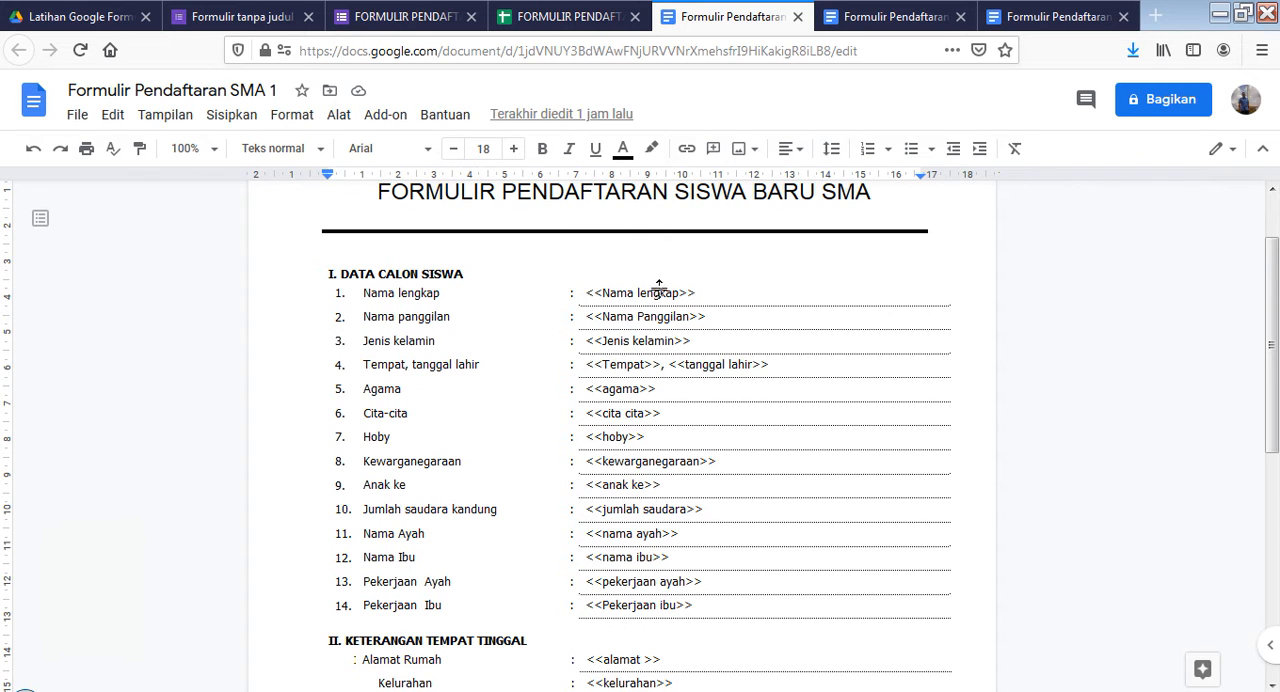
{"action": "scroll", "coordinate": [686, 540], "scroll_direction": "down", "scroll_amount": 5}
{"action": "scroll", "coordinate": [689, 418], "scroll_direction": "up", "scroll_amount": 5}
{"action": "scroll", "coordinate": [681, 418], "scroll_direction": "down", "scroll_amount": 6}
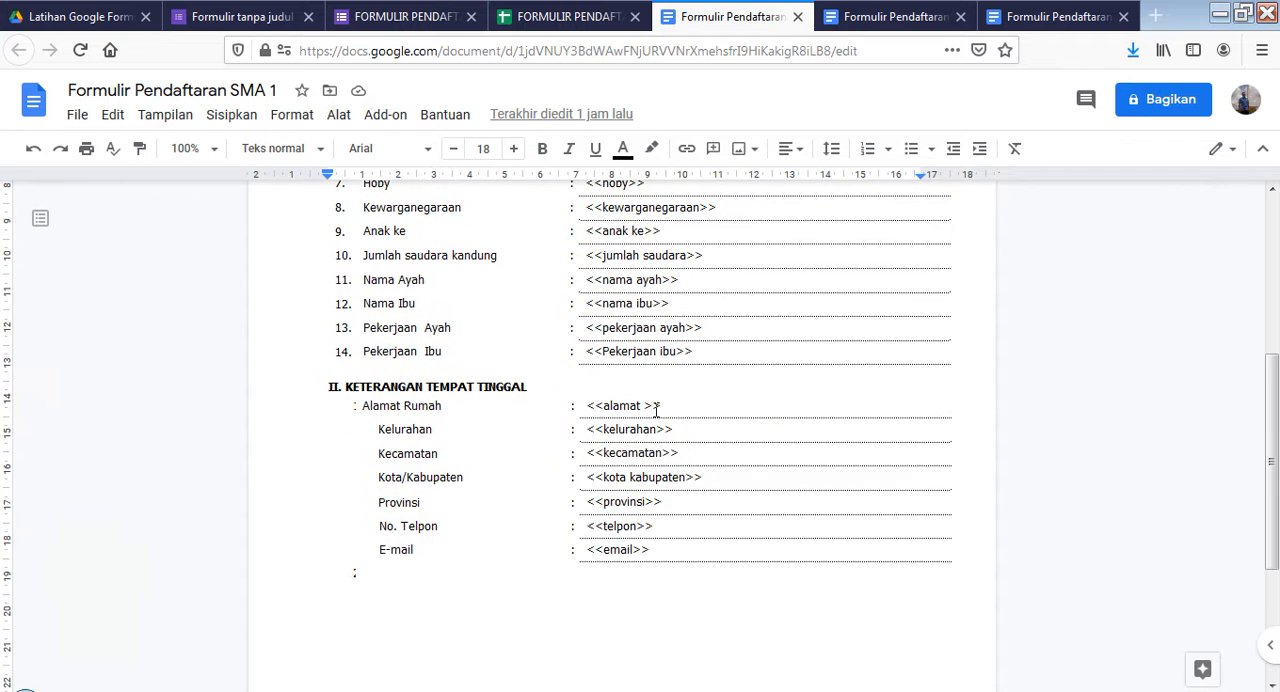
{"action": "scroll", "coordinate": [645, 520], "scroll_direction": "up", "scroll_amount": 4}
{"action": "scroll", "coordinate": [604, 249], "scroll_direction": "up", "scroll_amount": 2}
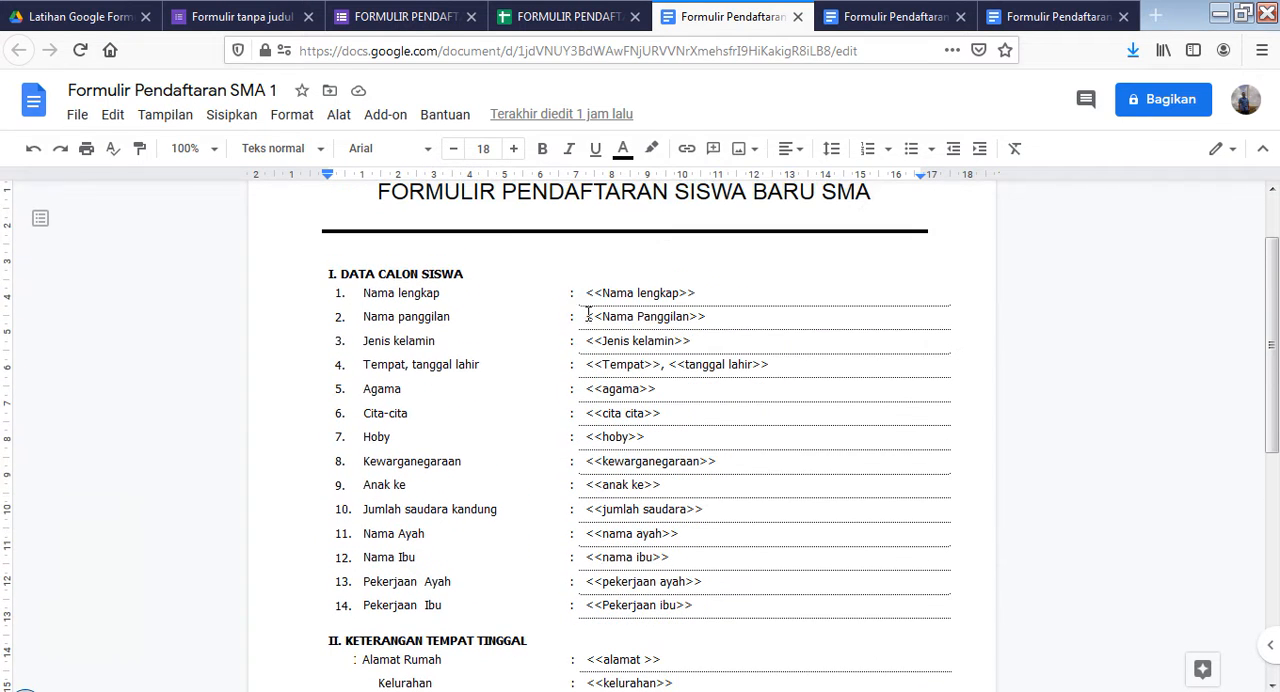
{"action": "scroll", "coordinate": [575, 308], "scroll_direction": "up", "scroll_amount": 2}
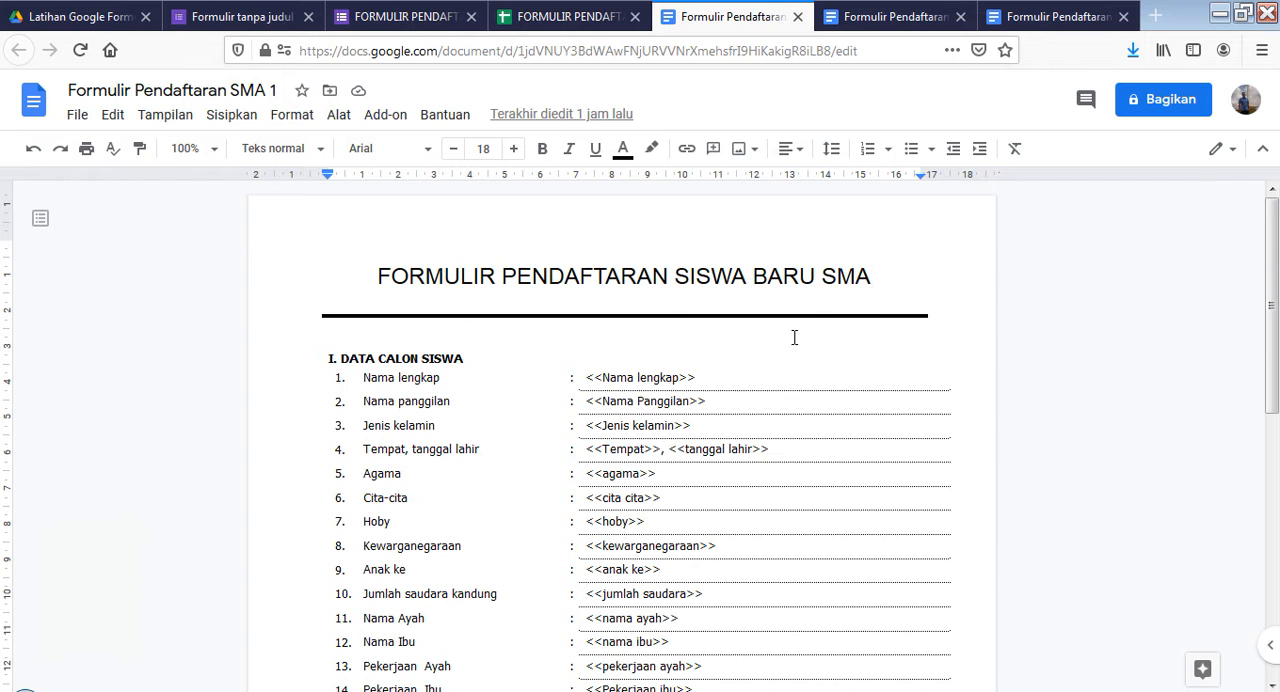
{"action": "scroll", "coordinate": [700, 490], "scroll_direction": "down", "scroll_amount": 4}
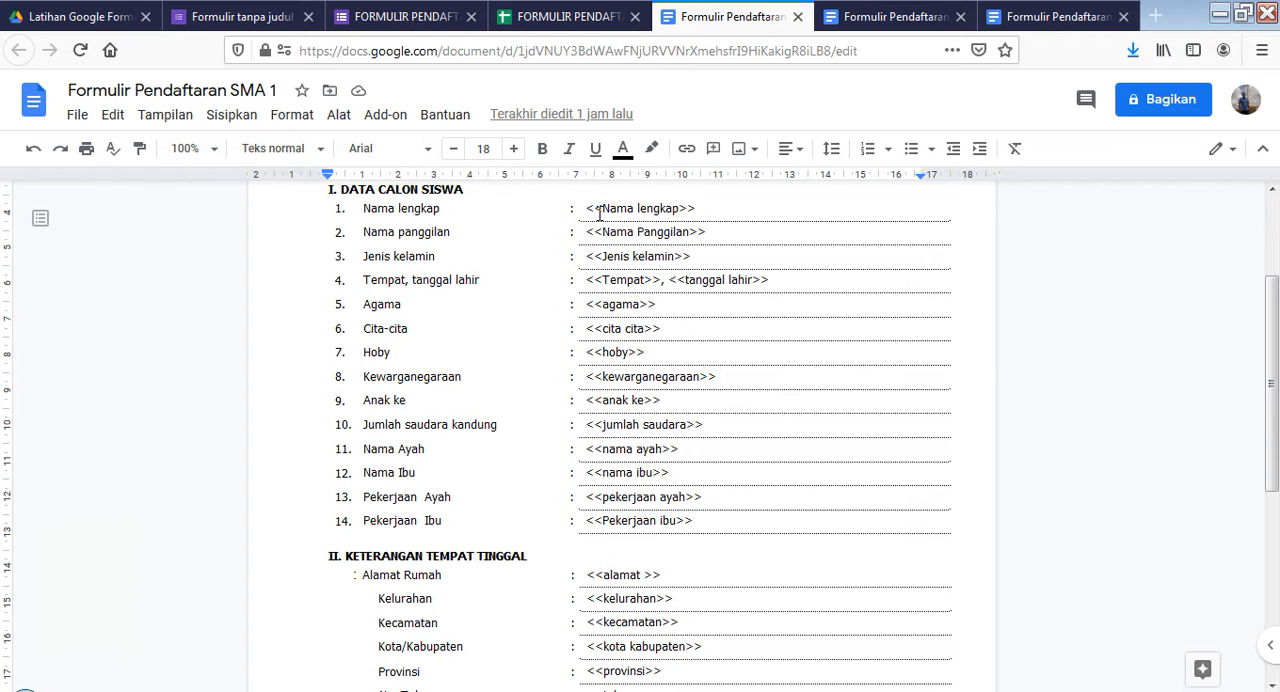
Create a blank Google Form in the "Latihan Google Formulir" folder and place the cursor in its title
{"action": "scroll", "coordinate": [669, 582], "scroll_direction": "down", "scroll_amount": 4}
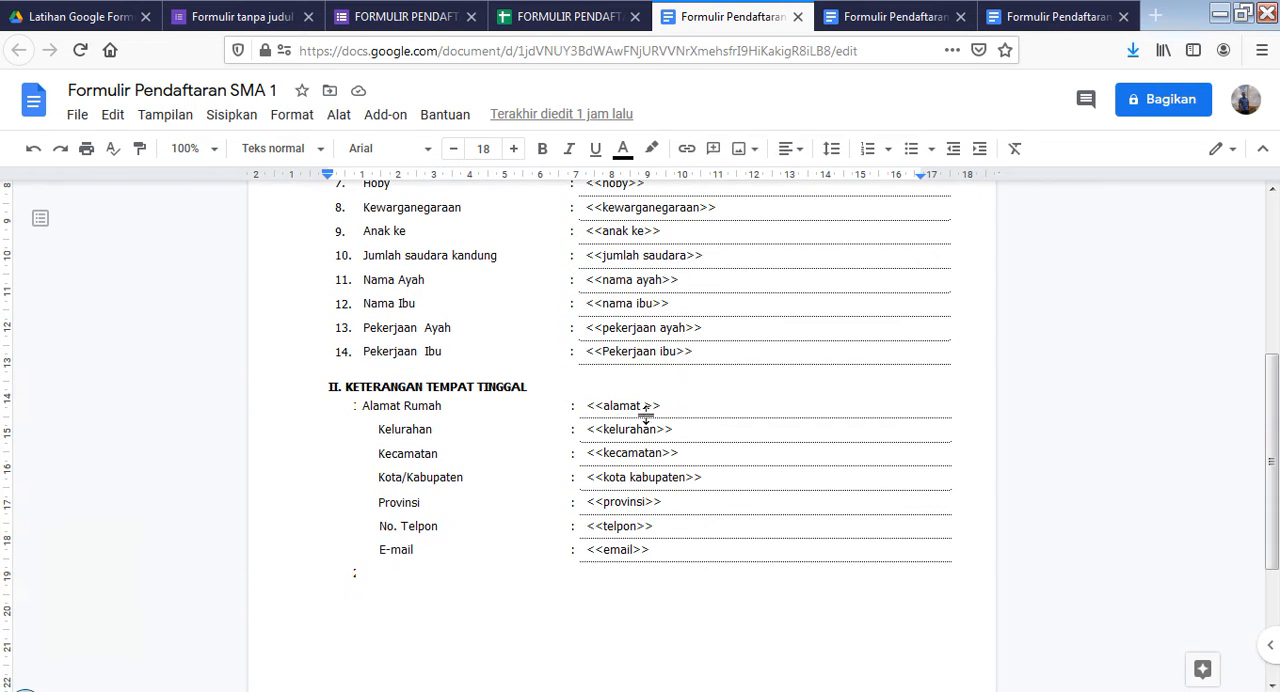
{"action": "scroll", "coordinate": [620, 408], "scroll_direction": "up", "scroll_amount": 6}
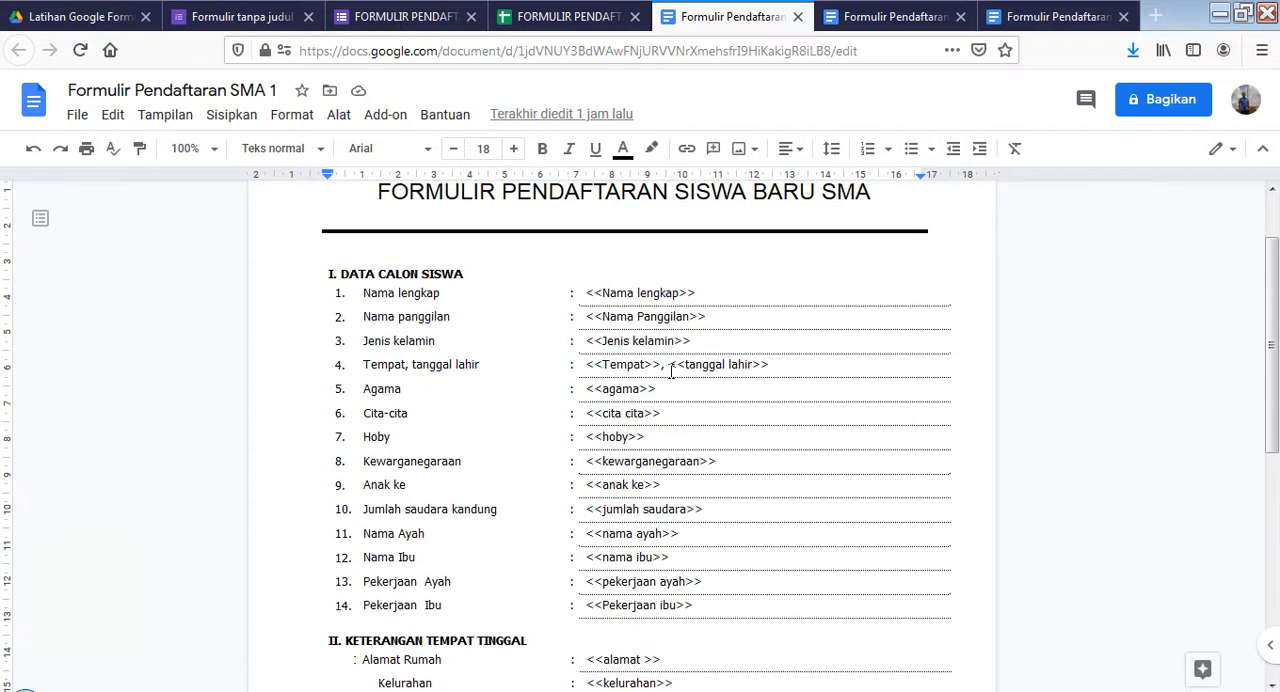
{"action": "left_click", "coordinate": [92, 16]}
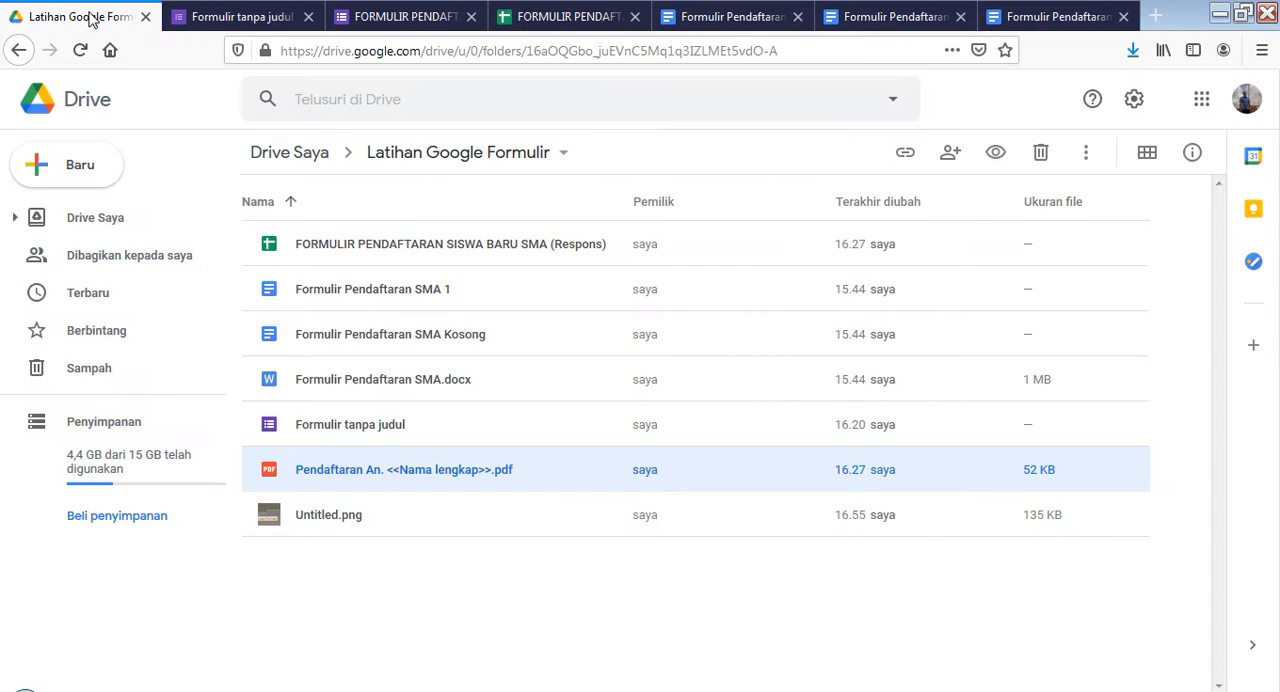
{"action": "left_click", "coordinate": [73, 164]}
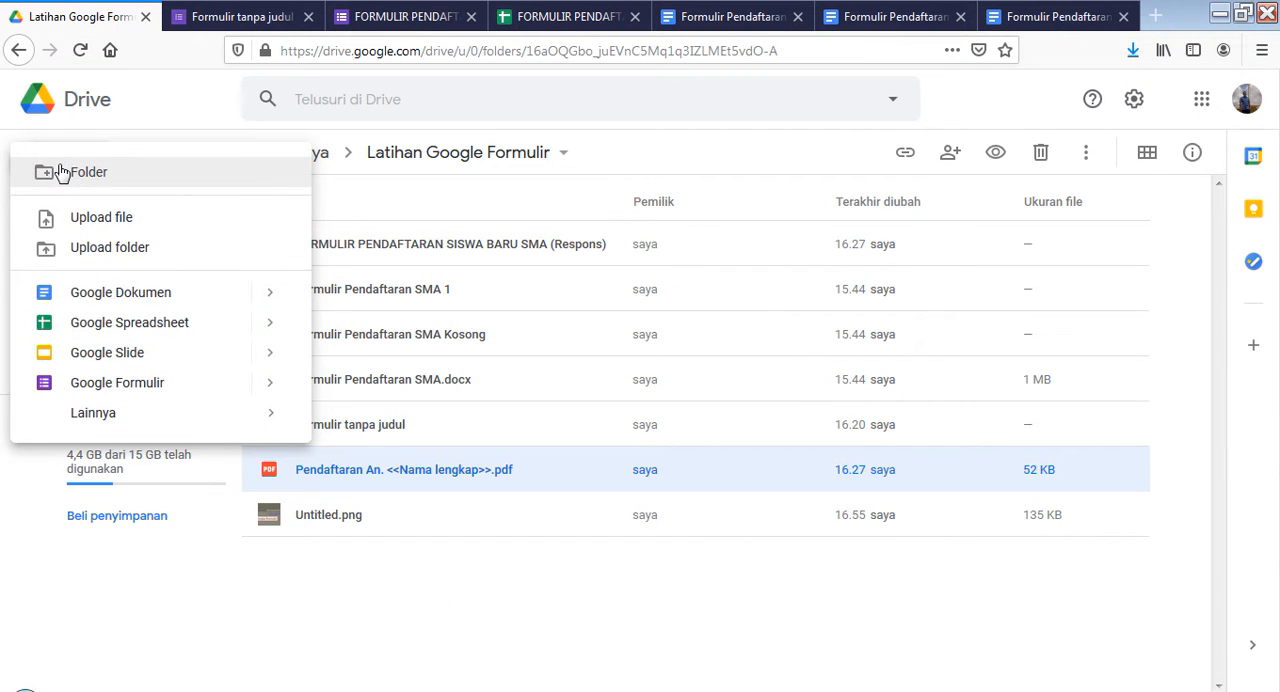
{"action": "mouse_move", "coordinate": [293, 392]}
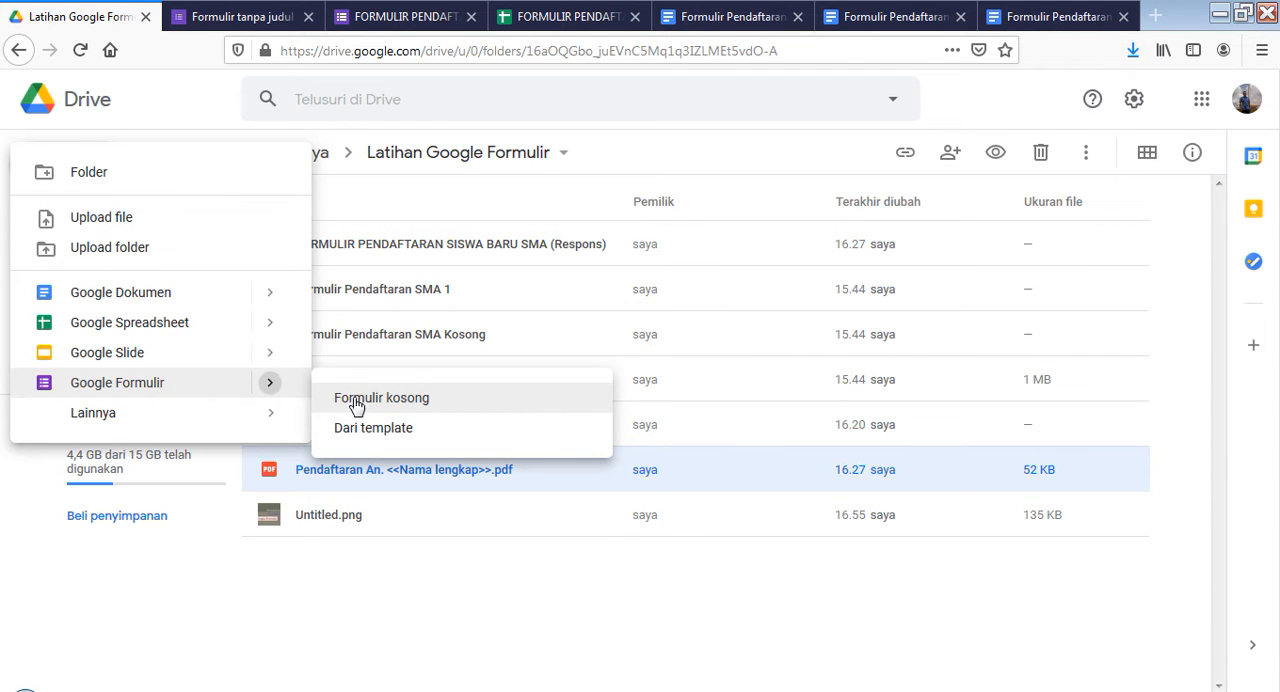
{"action": "left_click", "coordinate": [356, 398]}
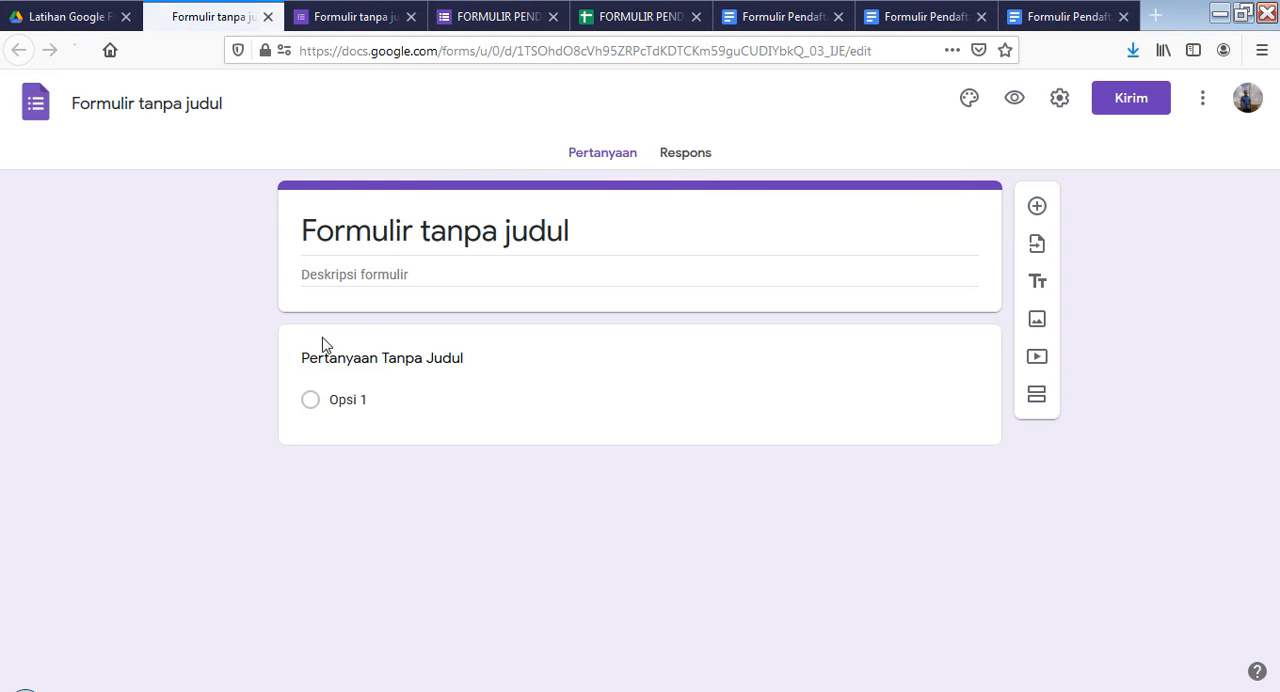
{"action": "left_click", "coordinate": [327, 232]}
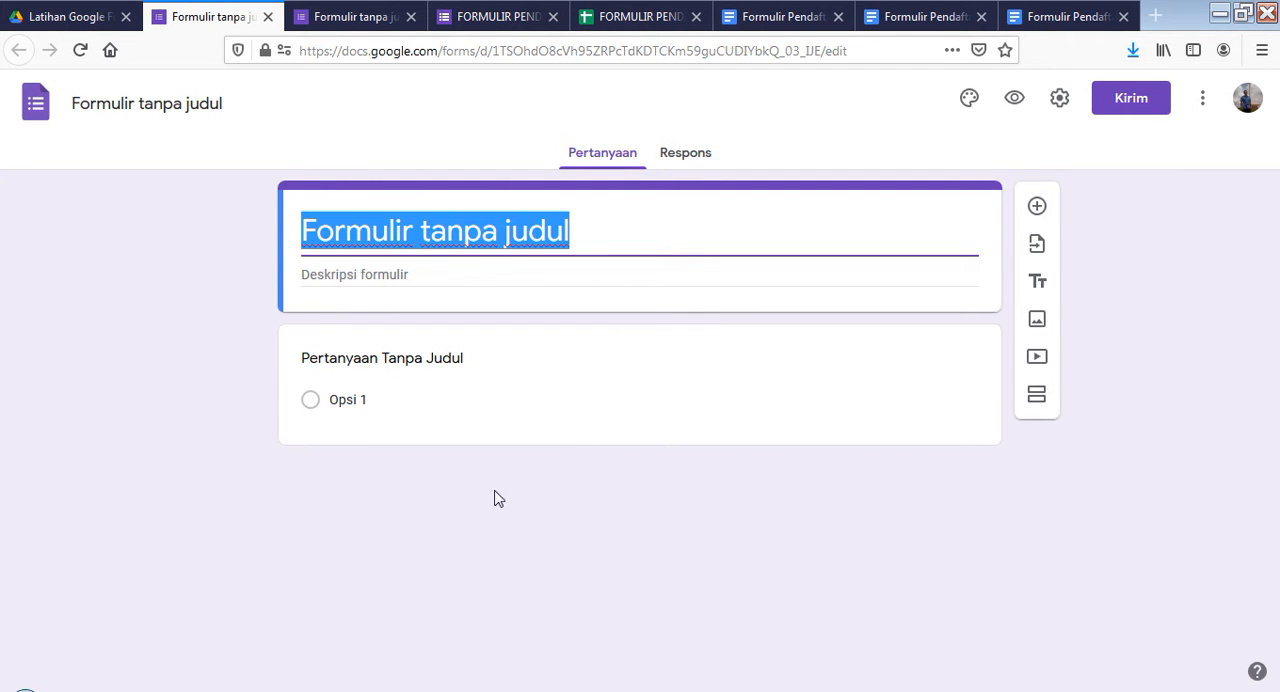
{"action": "left_click", "coordinate": [618, 235]}
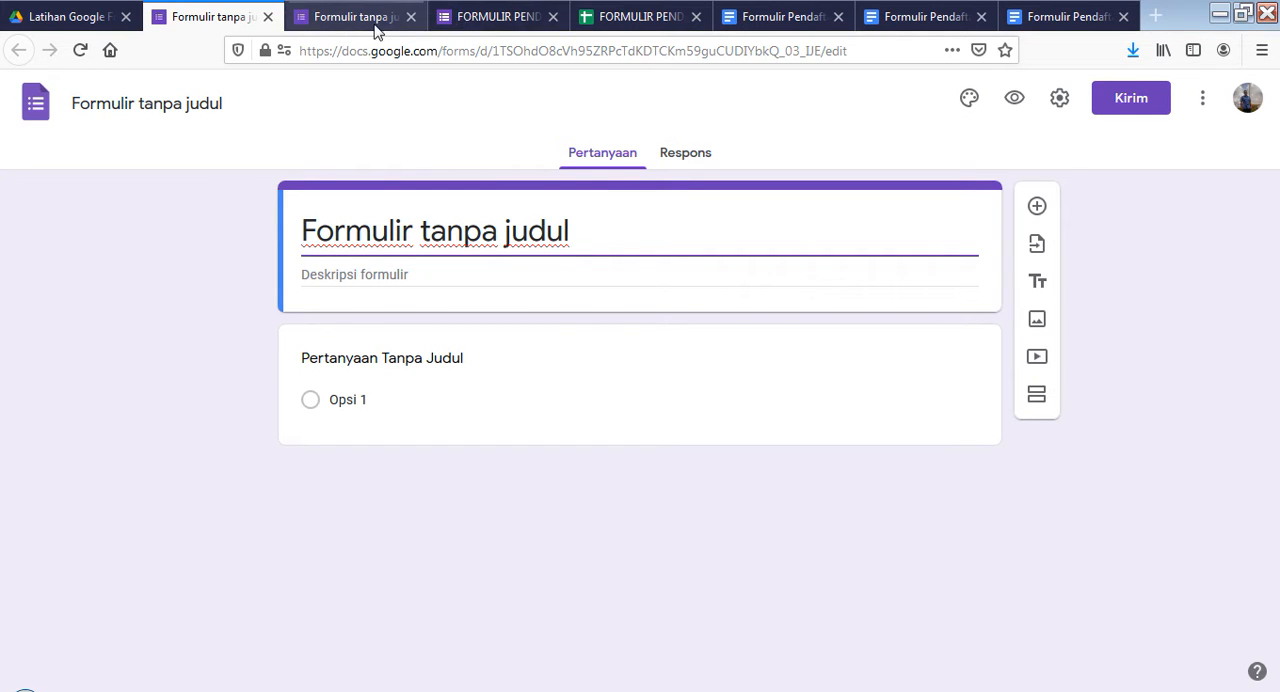
Look at the existing "FORMULIR PENDAFTARAN SISWA BARU SMA" form and compare it with the DOCX form and both sections of the "Formulir Pendaftaran SMA 1" template
{"action": "left_click", "coordinate": [338, 29]}
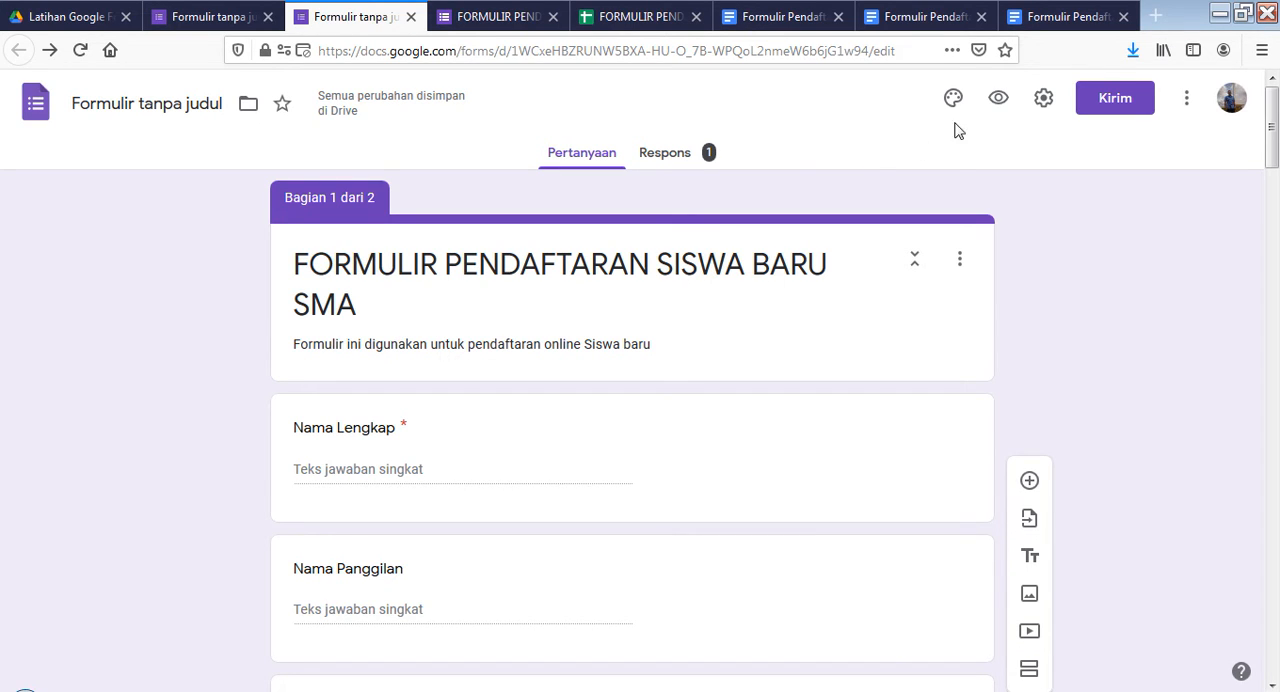
{"action": "left_click", "coordinate": [58, 14]}
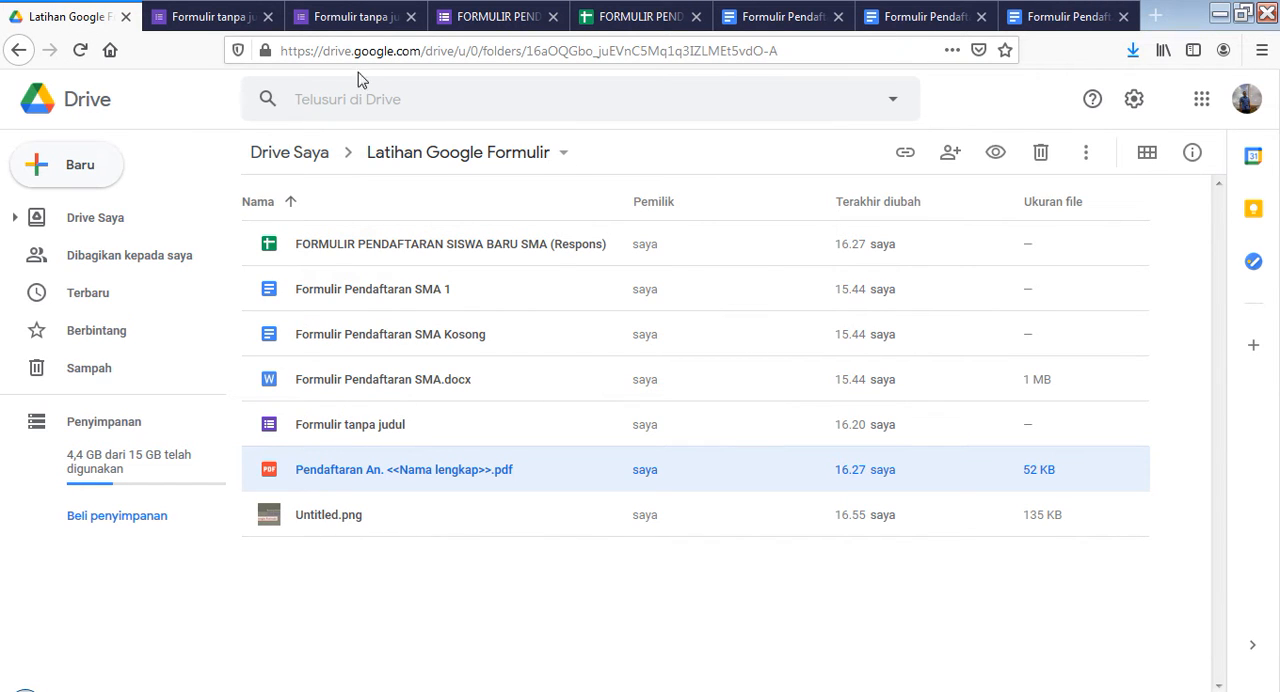
{"action": "left_click", "coordinate": [355, 16]}
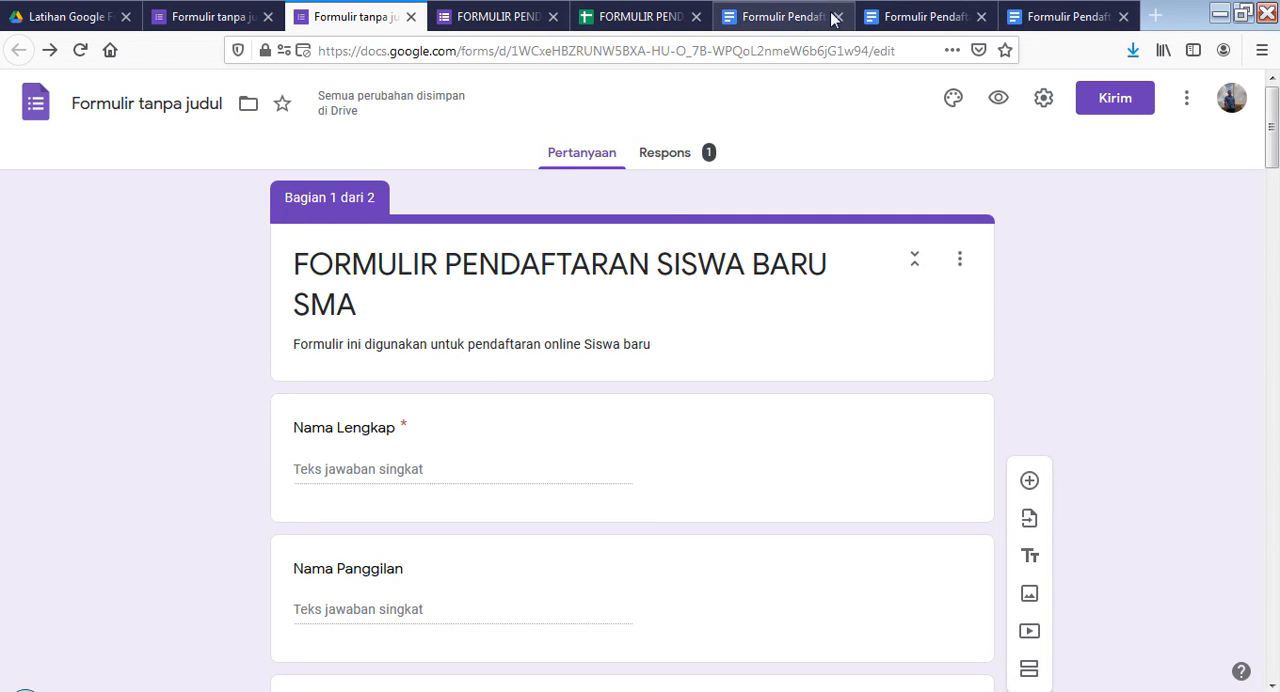
{"action": "left_click", "coordinate": [897, 20]}
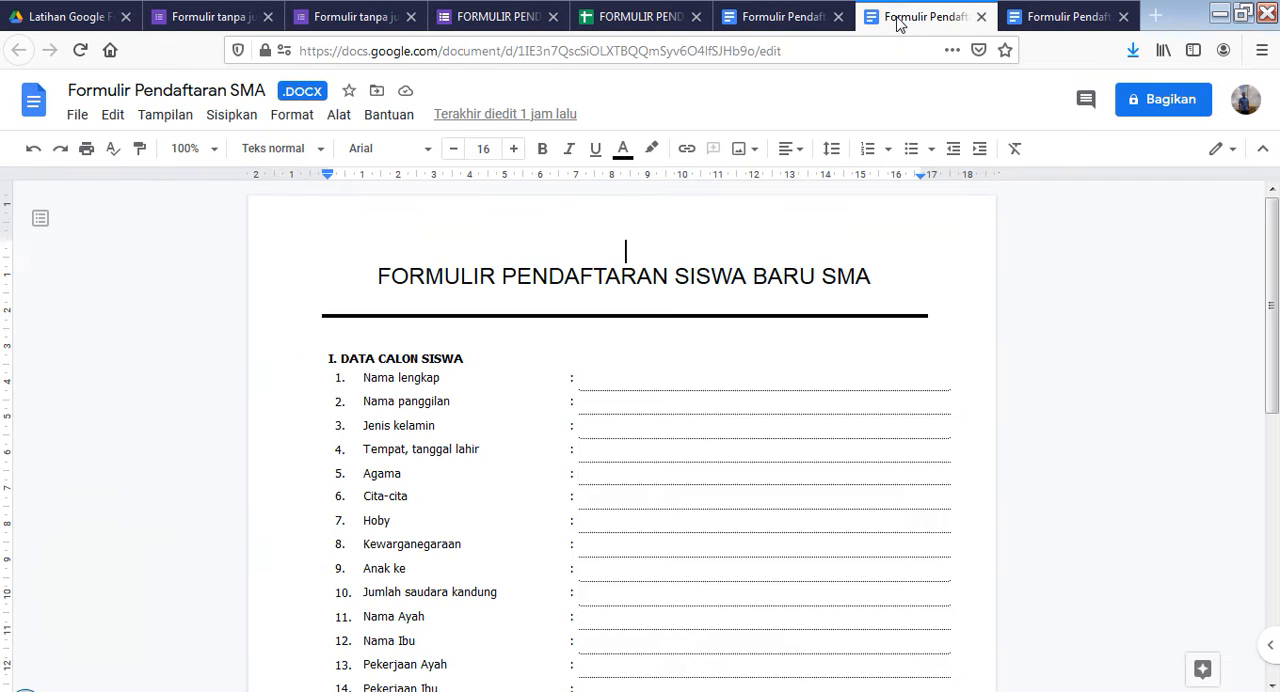
{"action": "left_click", "coordinate": [808, 16]}
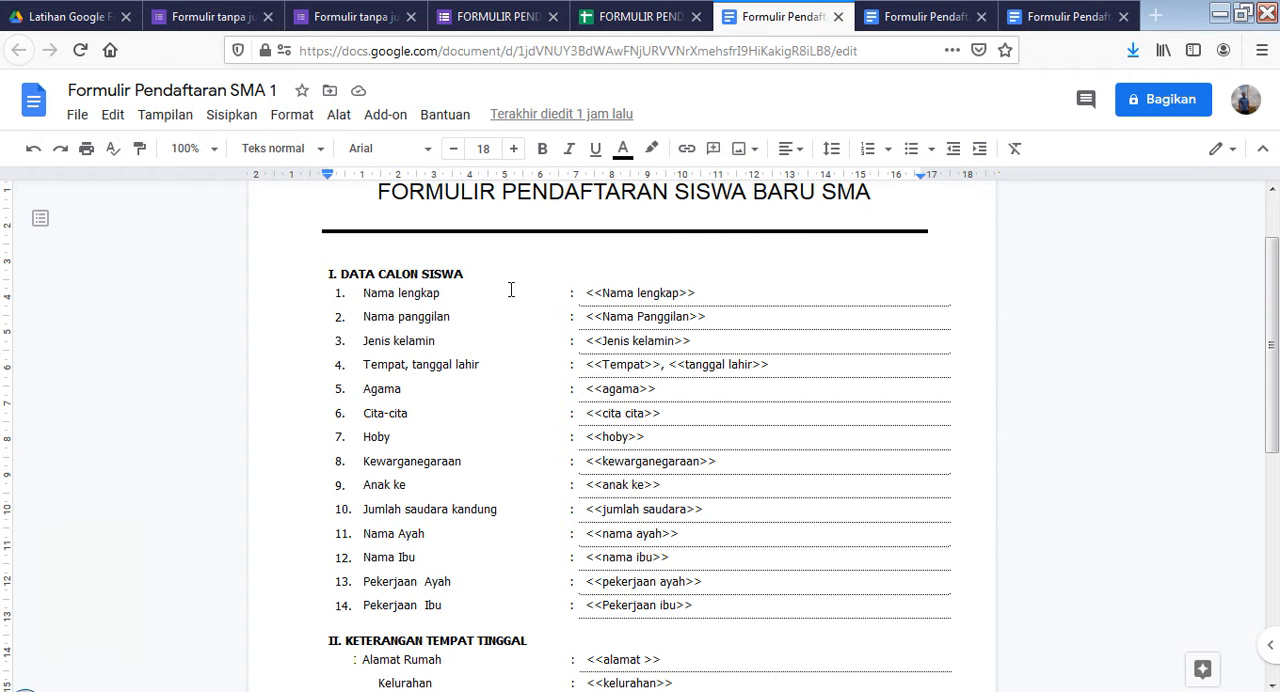
{"action": "scroll", "coordinate": [345, 300], "scroll_direction": "down", "scroll_amount": 2}
{"action": "scroll", "coordinate": [380, 322], "scroll_direction": "up", "scroll_amount": 2}
{"action": "scroll", "coordinate": [366, 337], "scroll_direction": "down", "scroll_amount": 4}
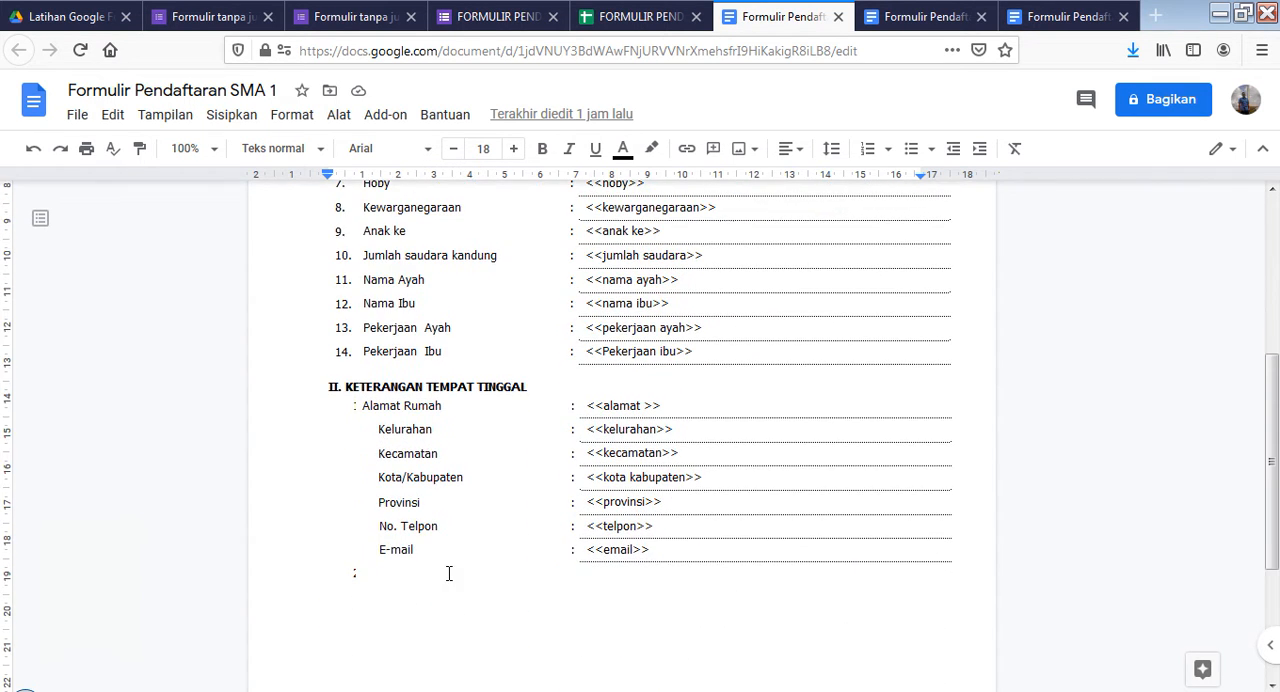
{"action": "scroll", "coordinate": [581, 397], "scroll_direction": "up", "scroll_amount": 3}
{"action": "scroll", "coordinate": [368, 229], "scroll_direction": "up", "scroll_amount": 2}
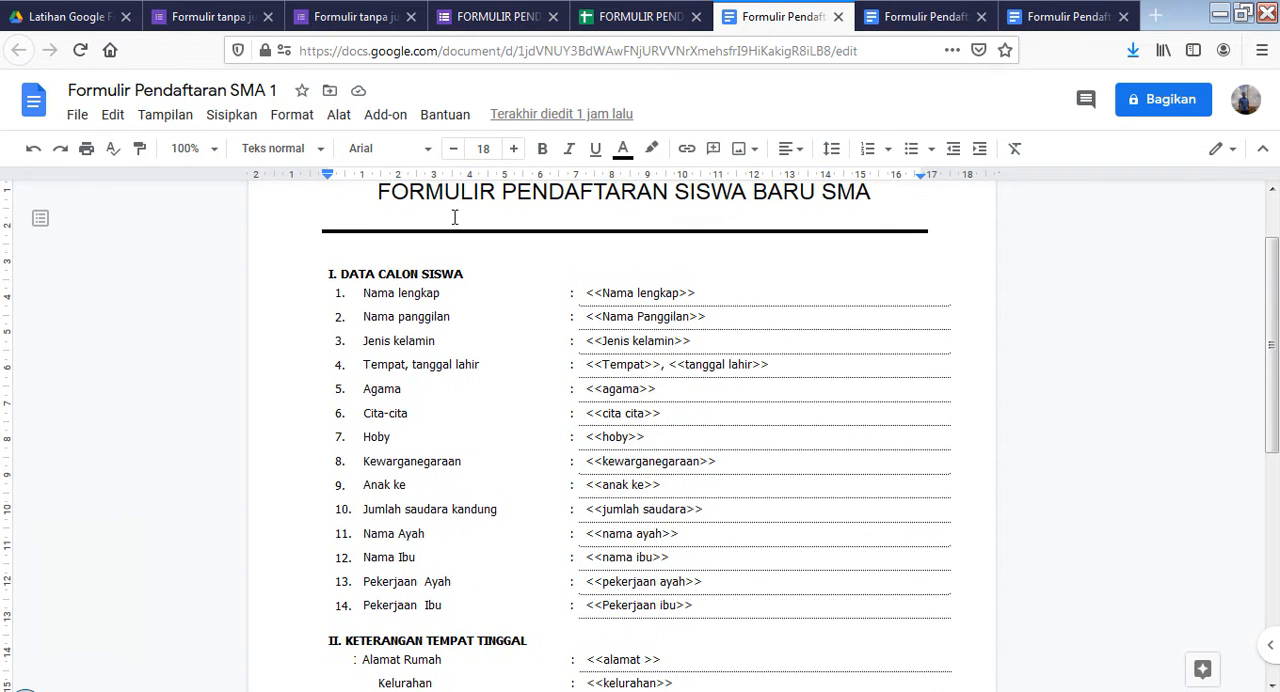
Open the "Nama Lengkap" question in the existing registration form and examine its answer type and required setting
{"action": "left_click", "coordinate": [343, 16]}
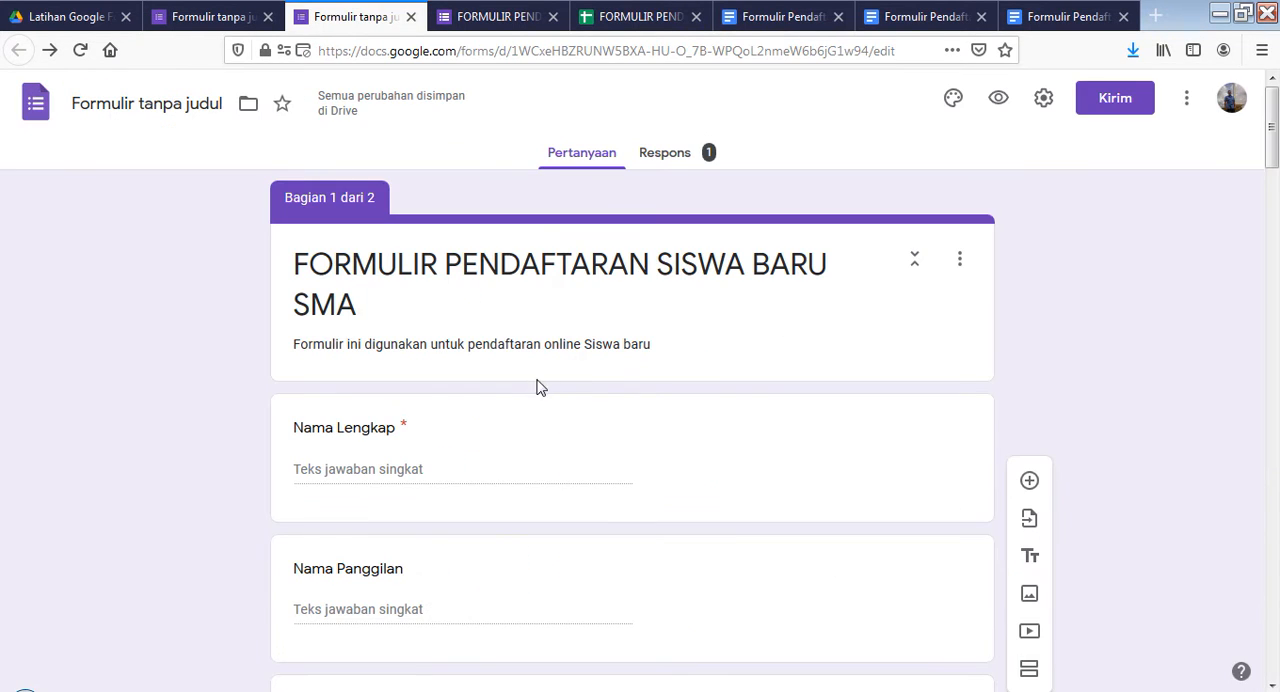
{"action": "left_click", "coordinate": [715, 454]}
{"action": "scroll", "coordinate": [794, 466], "scroll_direction": "down", "scroll_amount": 3}
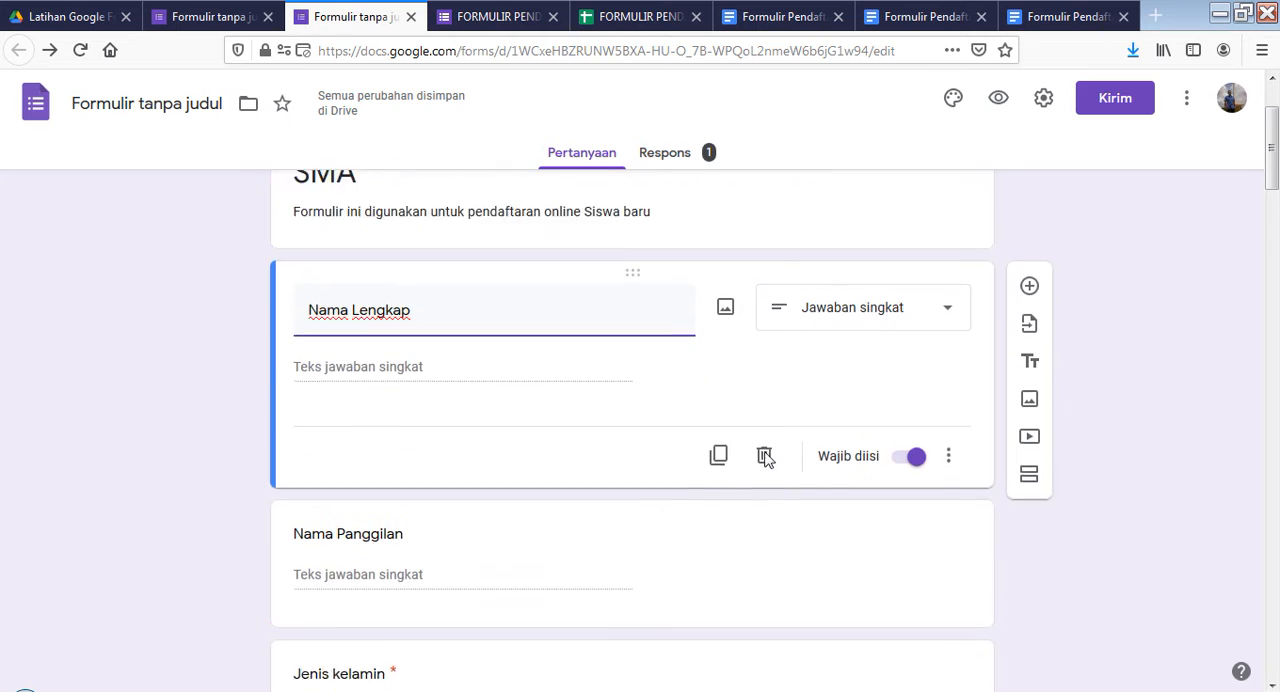
{"action": "scroll", "coordinate": [614, 421], "scroll_direction": "up", "scroll_amount": 2}
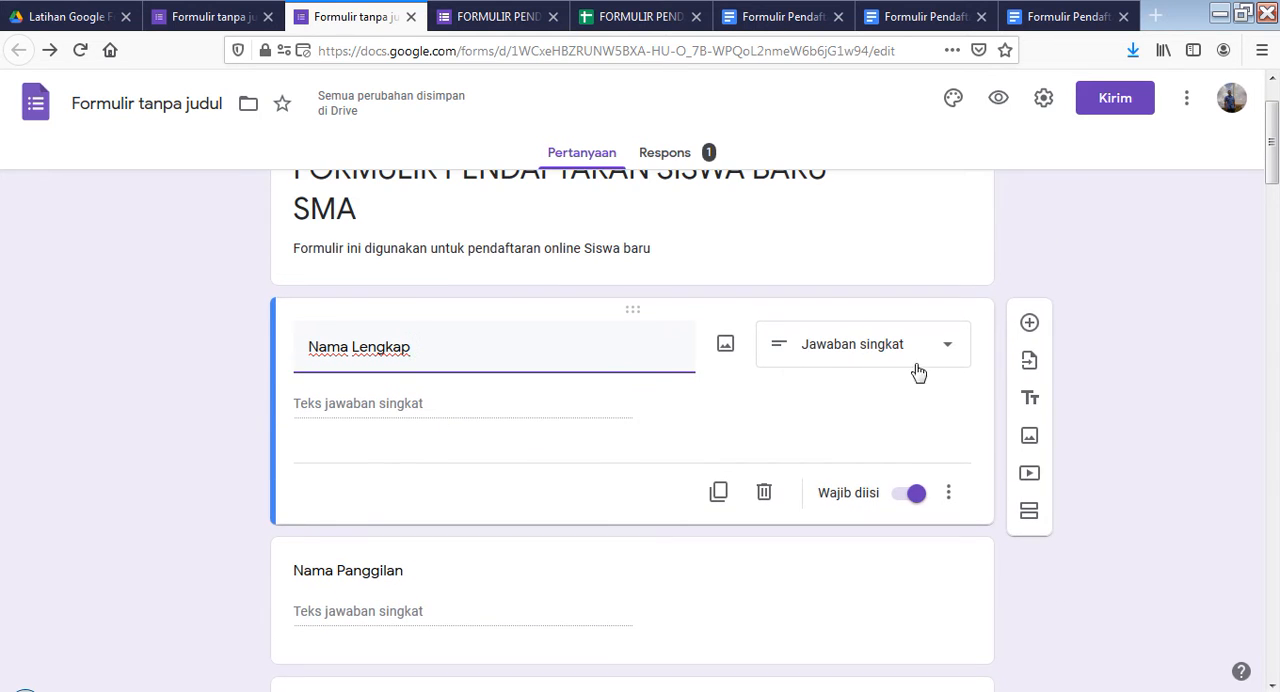
{"action": "scroll", "coordinate": [914, 371], "scroll_direction": "up", "scroll_amount": 2}
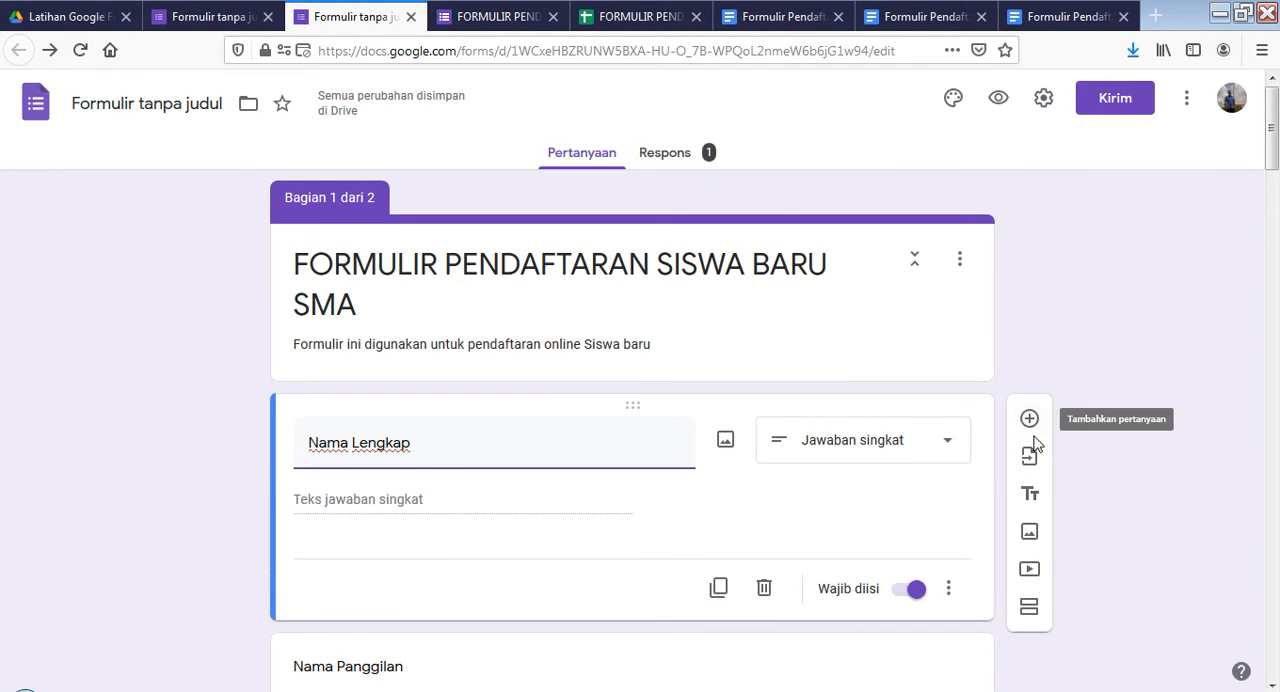
Add an empty question below "Nama Lengkap" and delete it again
{"action": "scroll", "coordinate": [1030, 425], "scroll_direction": "down", "scroll_amount": 2}
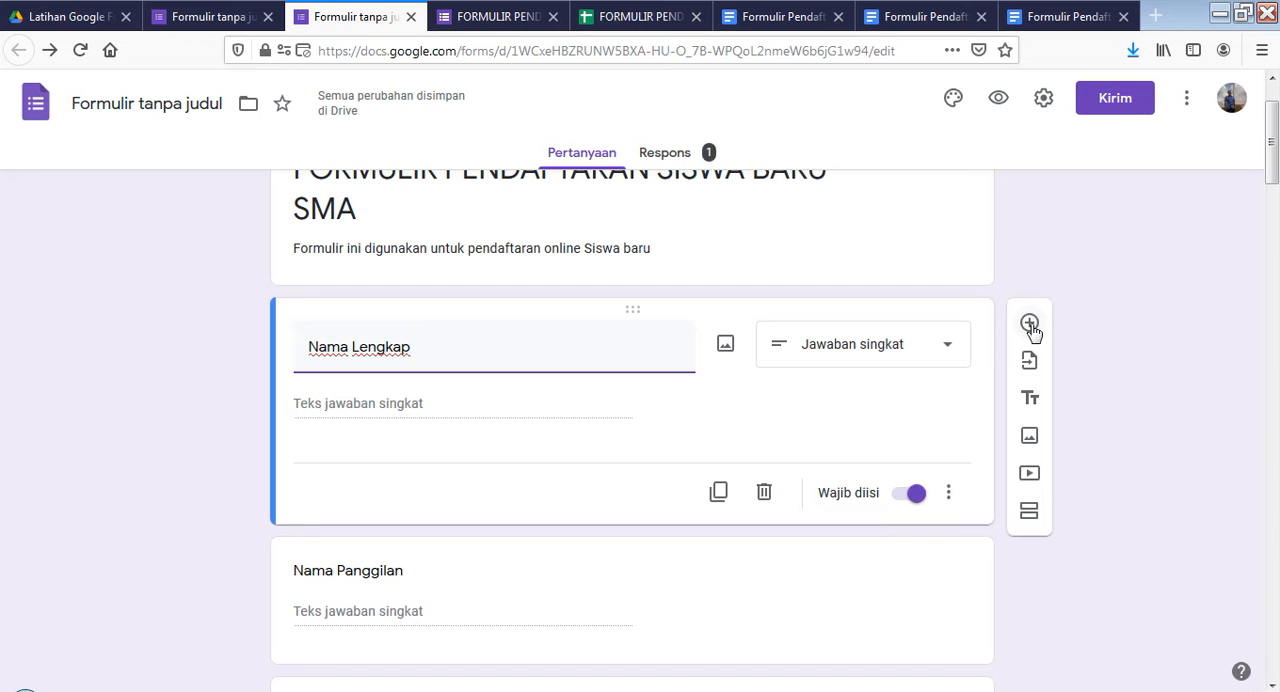
{"action": "left_click", "coordinate": [1030, 325]}
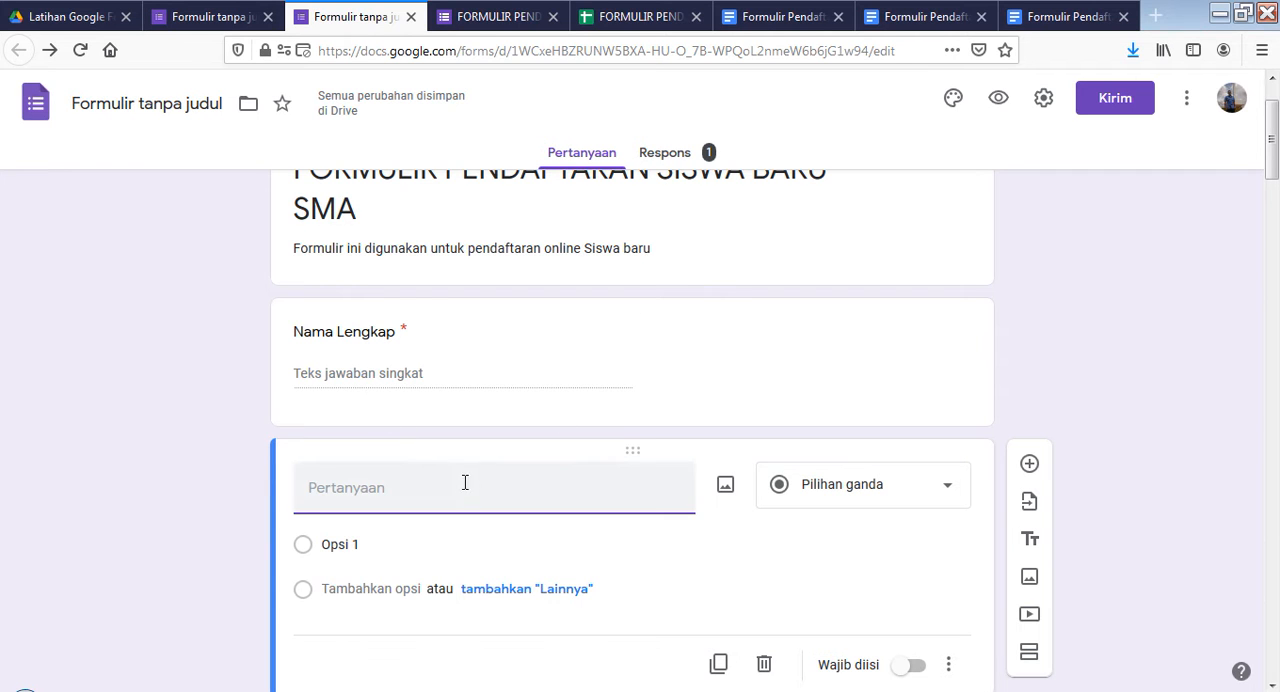
{"action": "scroll", "coordinate": [595, 490], "scroll_direction": "down", "scroll_amount": 2}
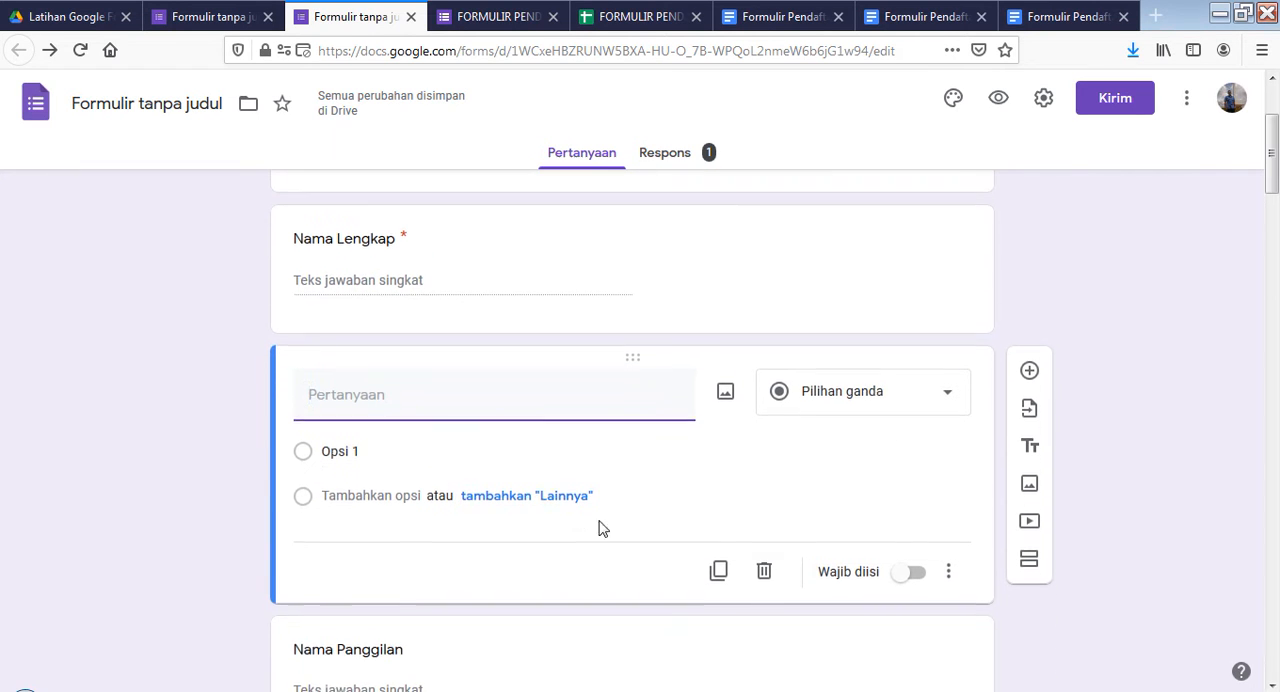
{"action": "left_click", "coordinate": [770, 576]}
Compare the form's questions, from "Nama Lengkap" to "Hoby", with the matching fields in the "Formulir Pendaftaran SMA 1" template
{"action": "scroll", "coordinate": [500, 350], "scroll_direction": "down", "scroll_amount": 6}
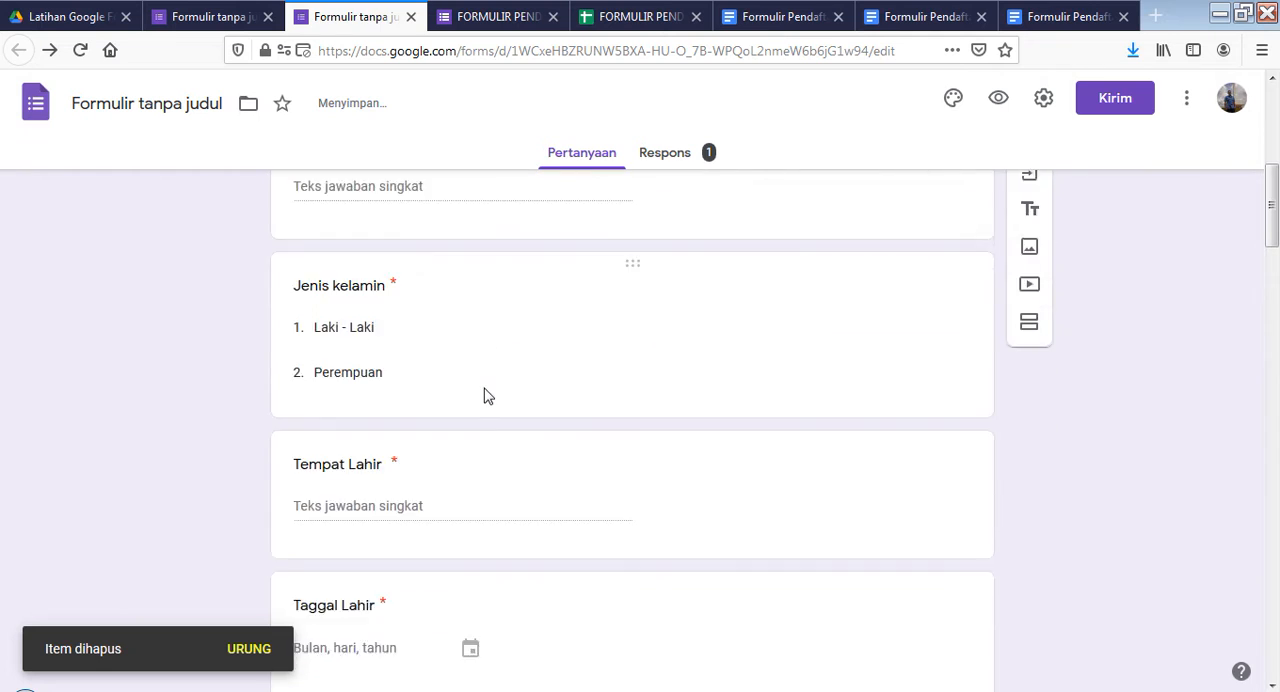
{"action": "left_click", "coordinate": [785, 17]}
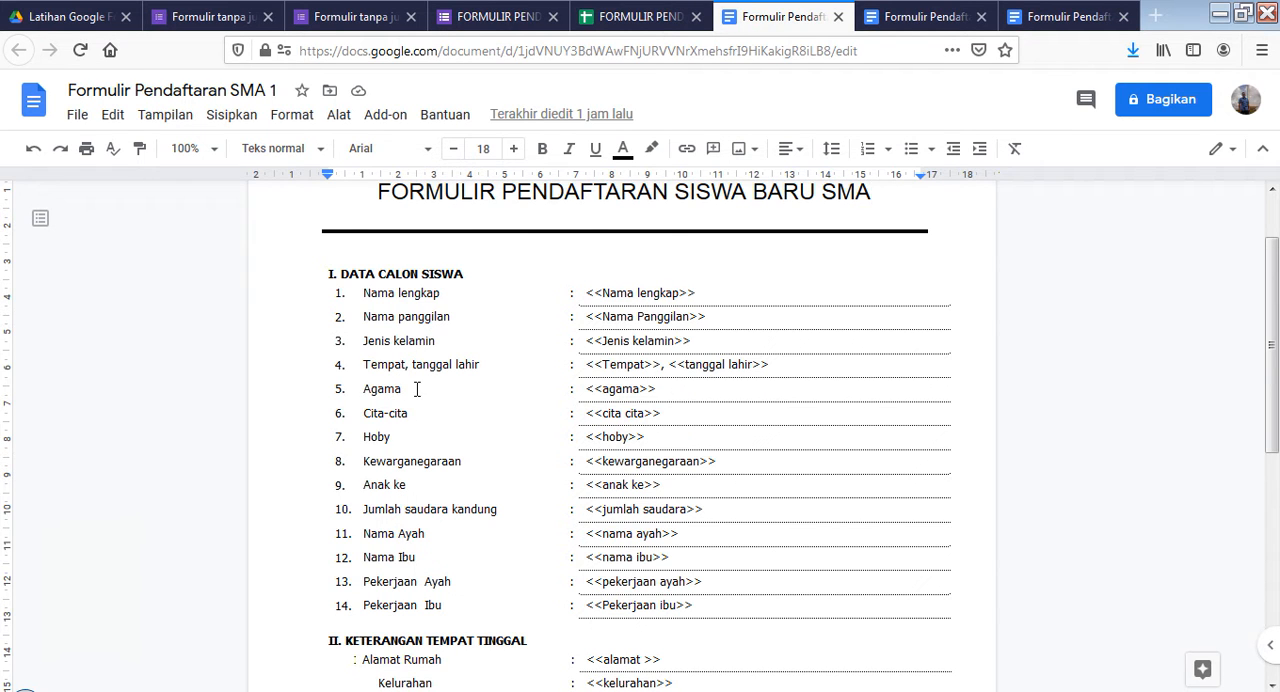
{"action": "scroll", "coordinate": [404, 476], "scroll_direction": "down", "scroll_amount": 5}
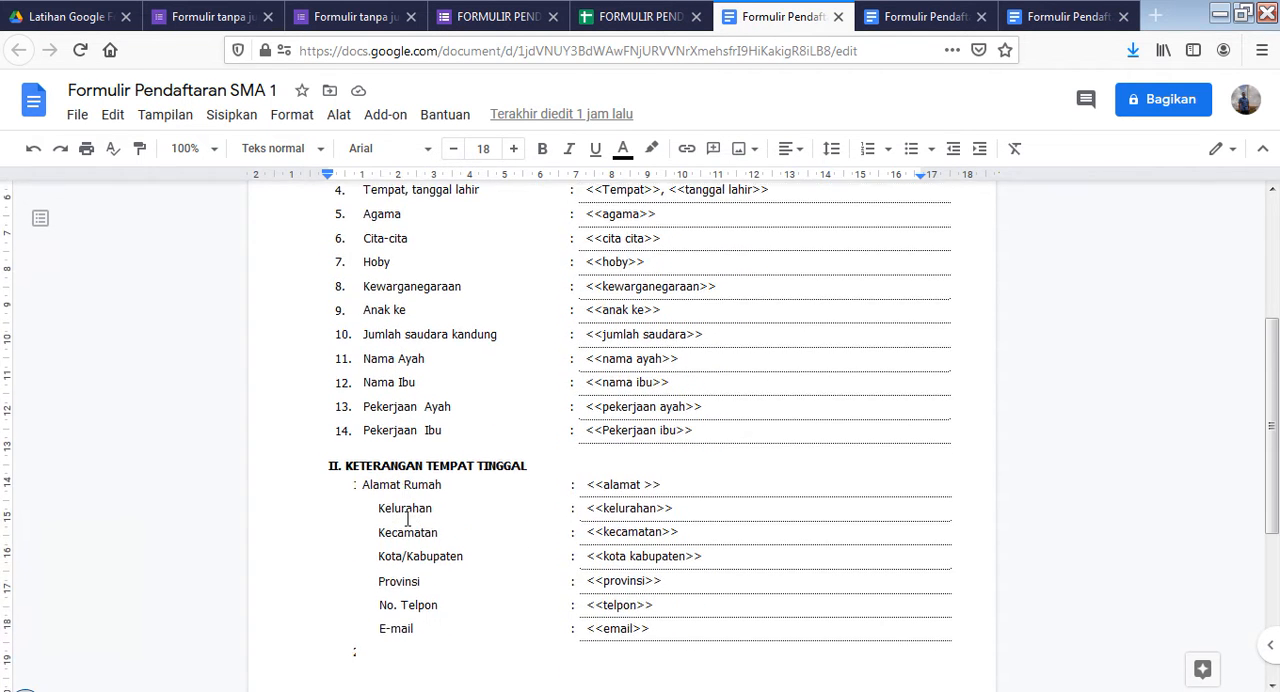
{"action": "left_click", "coordinate": [350, 16]}
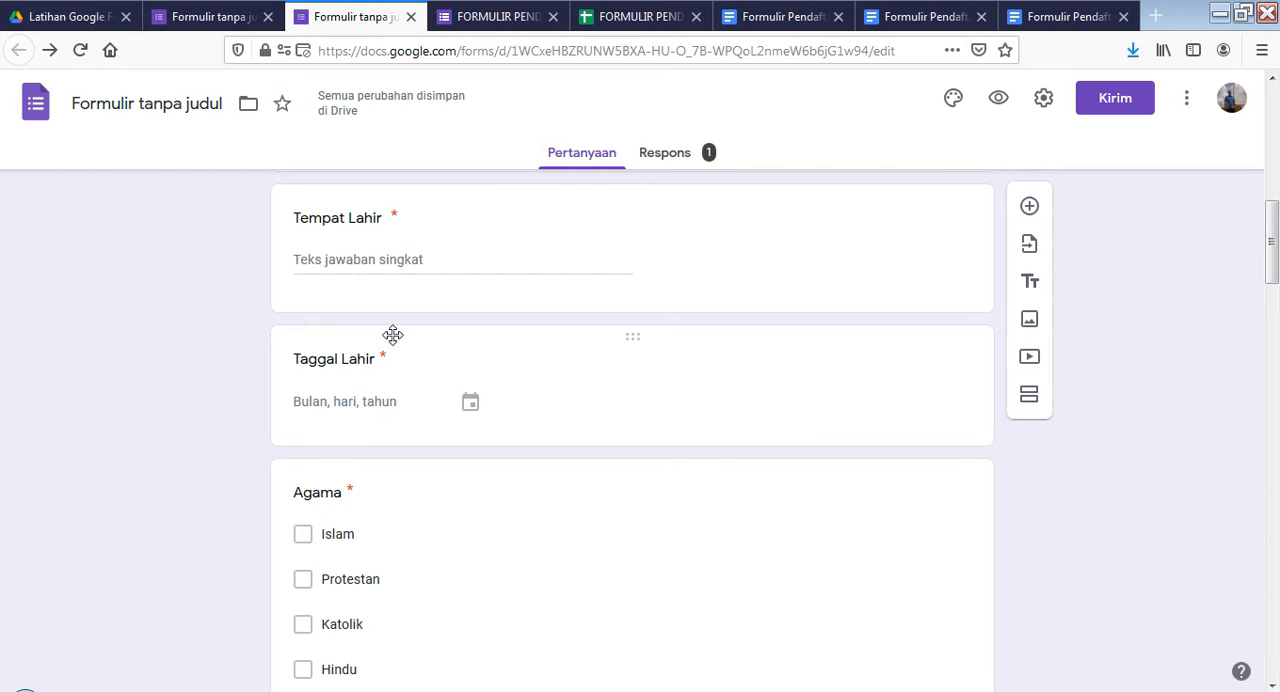
{"action": "scroll", "coordinate": [396, 334], "scroll_direction": "up", "scroll_amount": 1}
{"action": "scroll", "coordinate": [398, 333], "scroll_direction": "up", "scroll_amount": 8}
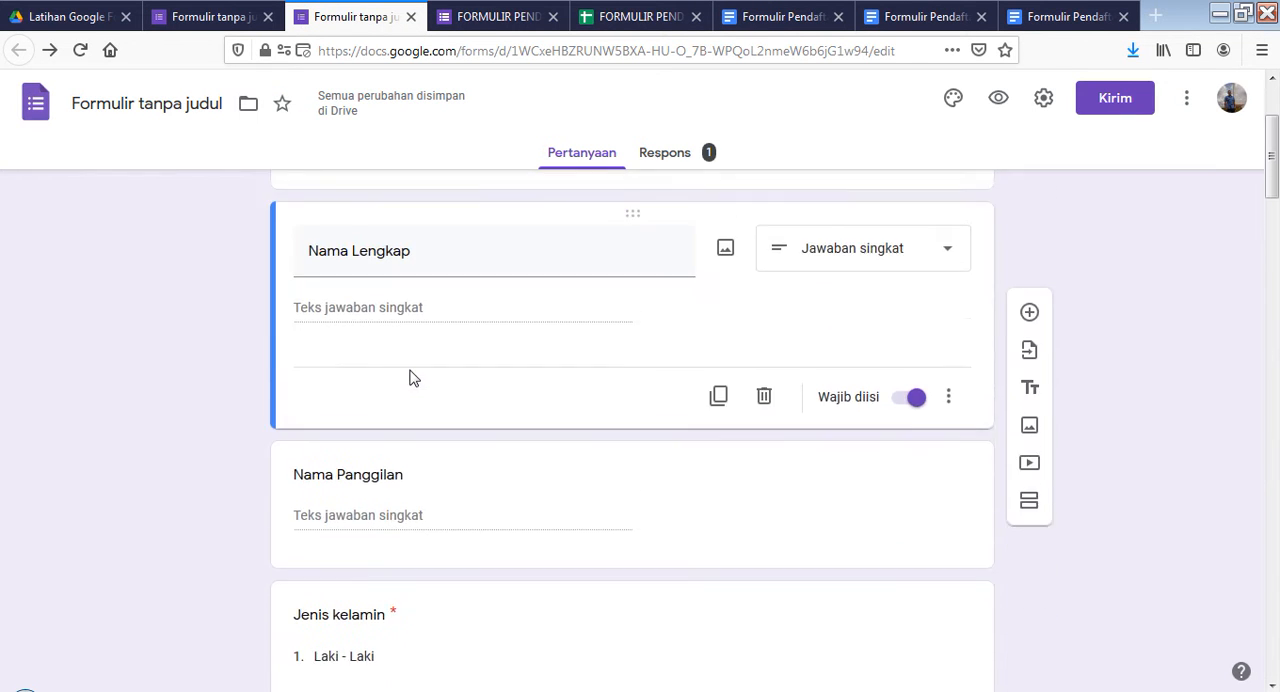
{"action": "scroll", "coordinate": [410, 453], "scroll_direction": "down", "scroll_amount": 6}
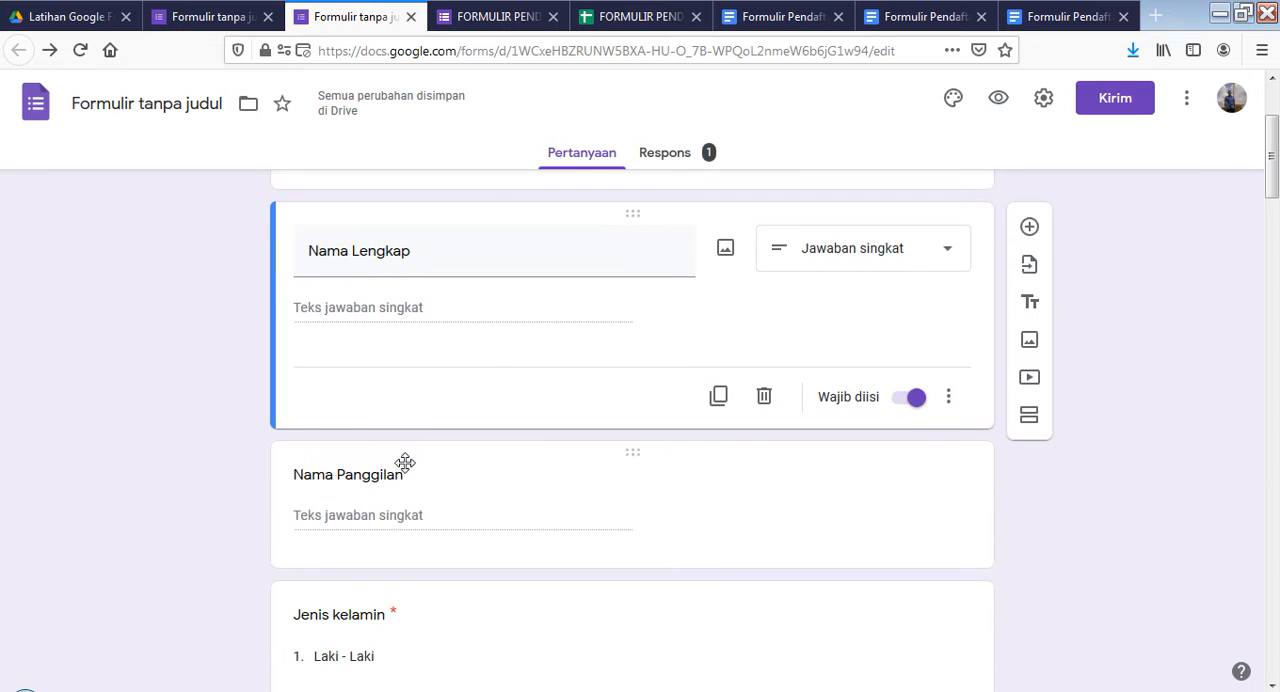
{"action": "scroll", "coordinate": [403, 447], "scroll_direction": "down", "scroll_amount": 10}
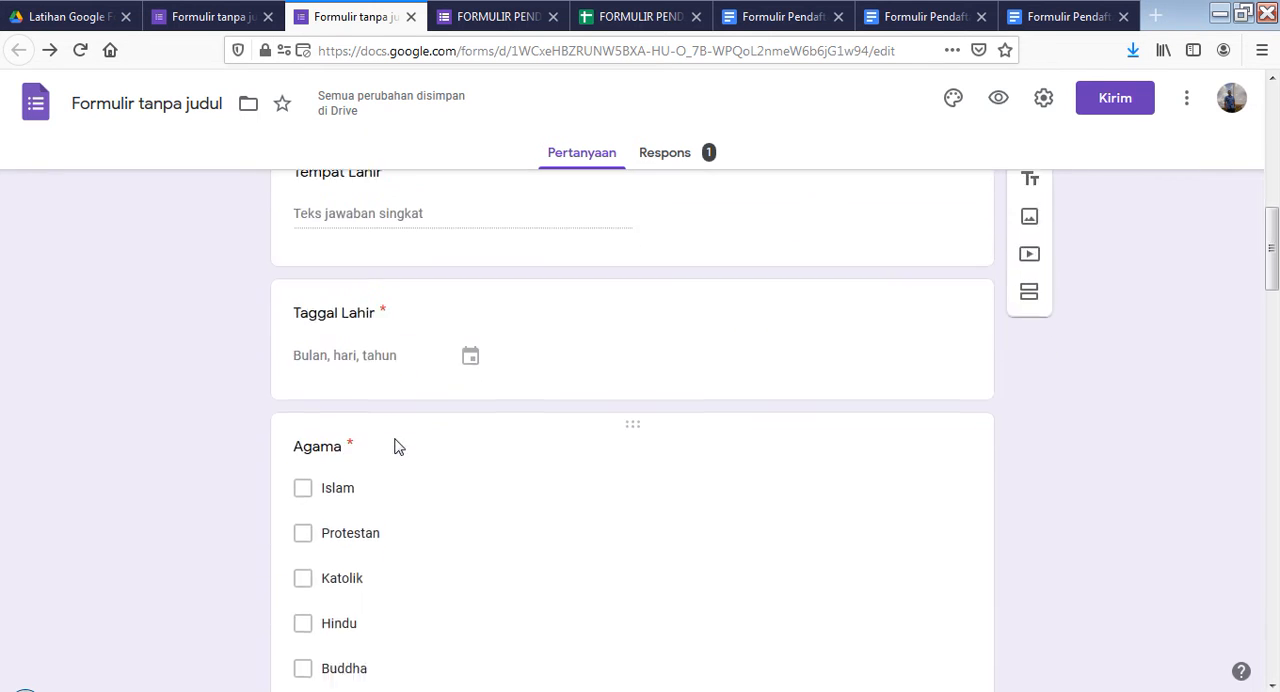
{"action": "scroll", "coordinate": [457, 415], "scroll_direction": "up", "scroll_amount": 17}
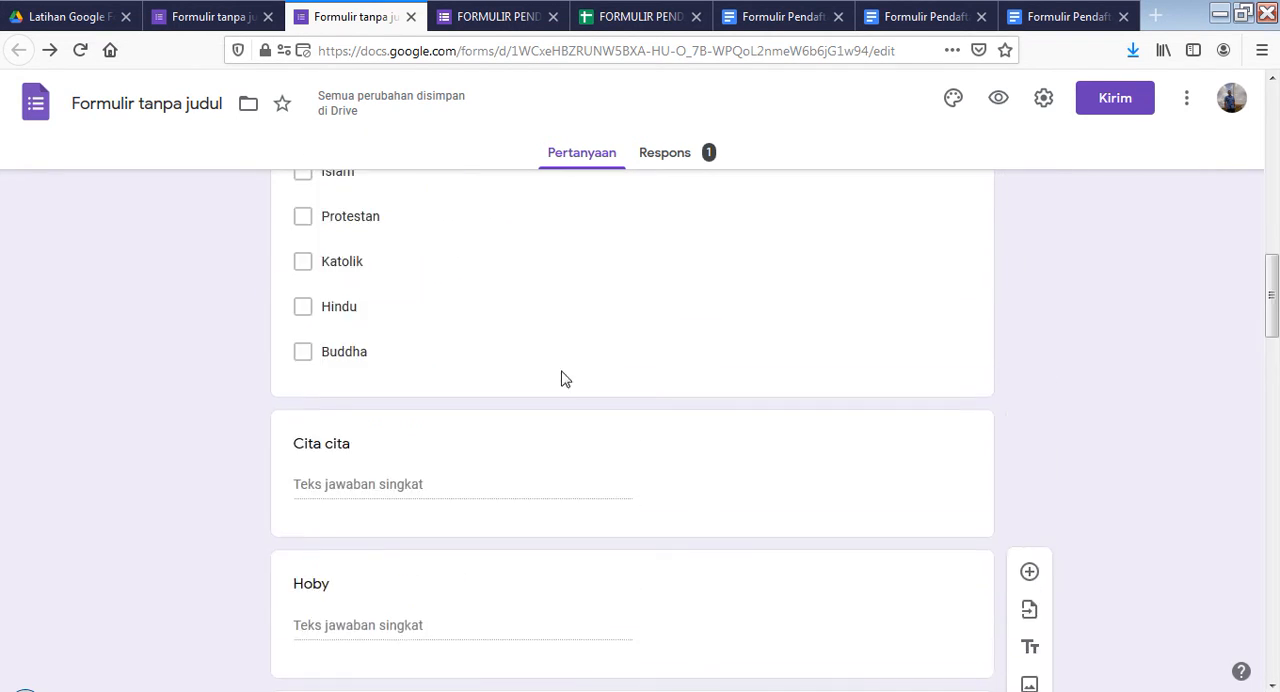
{"action": "scroll", "coordinate": [371, 389], "scroll_direction": "up", "scroll_amount": 1}
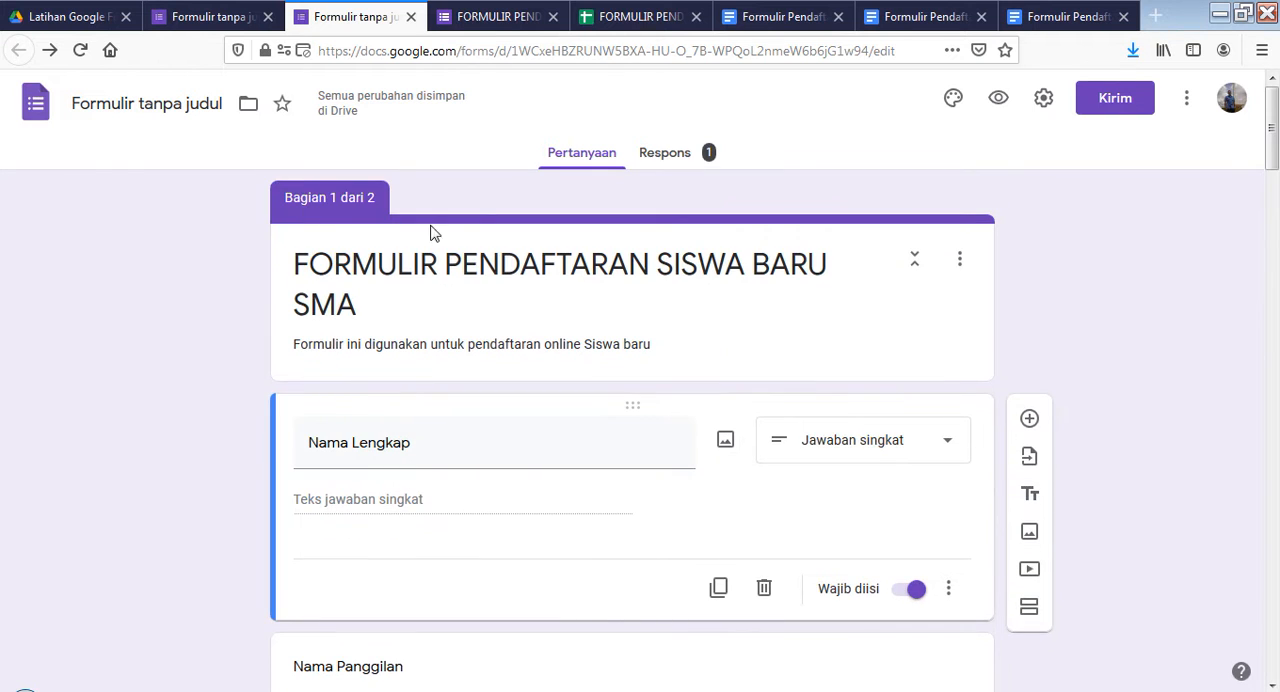
{"action": "scroll", "coordinate": [543, 363], "scroll_direction": "down", "scroll_amount": 8}
Compare the "DATA CALON SISWA" and "KETERANGAN TEMPAT TINGGAL" sections of the "Formulir Pendaftaran SMA 1" template with the questions in the live registration form
{"action": "left_click", "coordinate": [790, 18]}
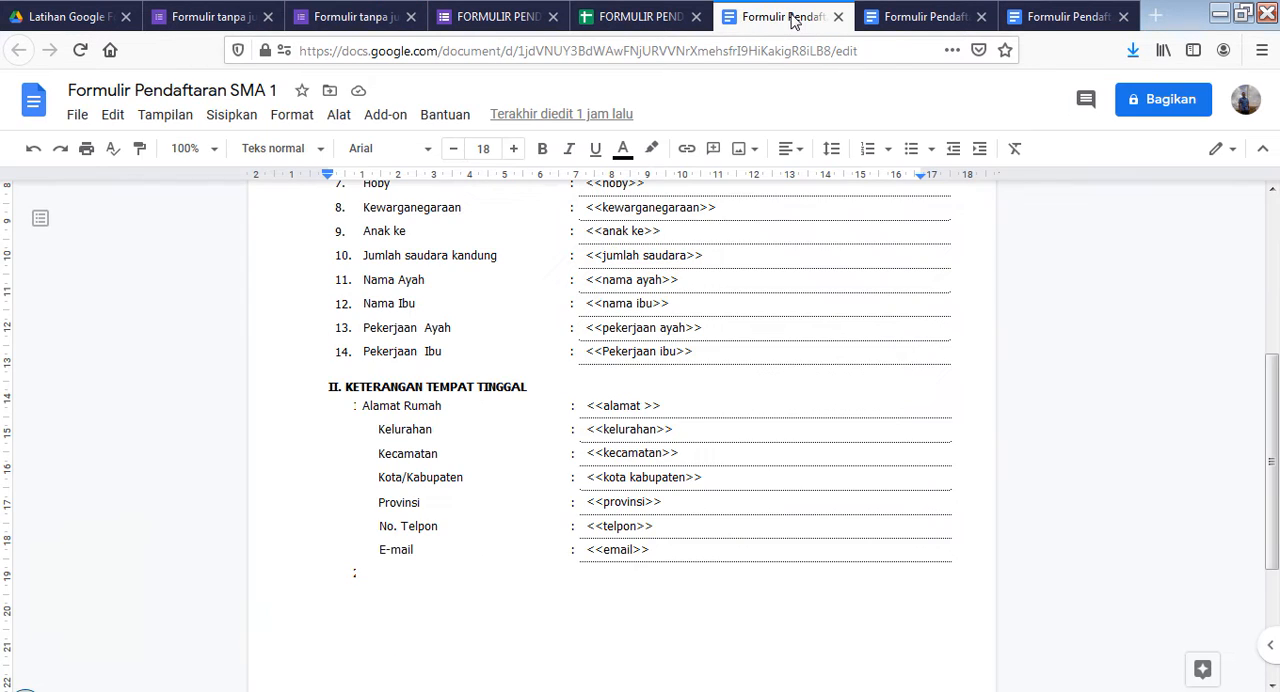
{"action": "scroll", "coordinate": [424, 409], "scroll_direction": "up", "scroll_amount": 5}
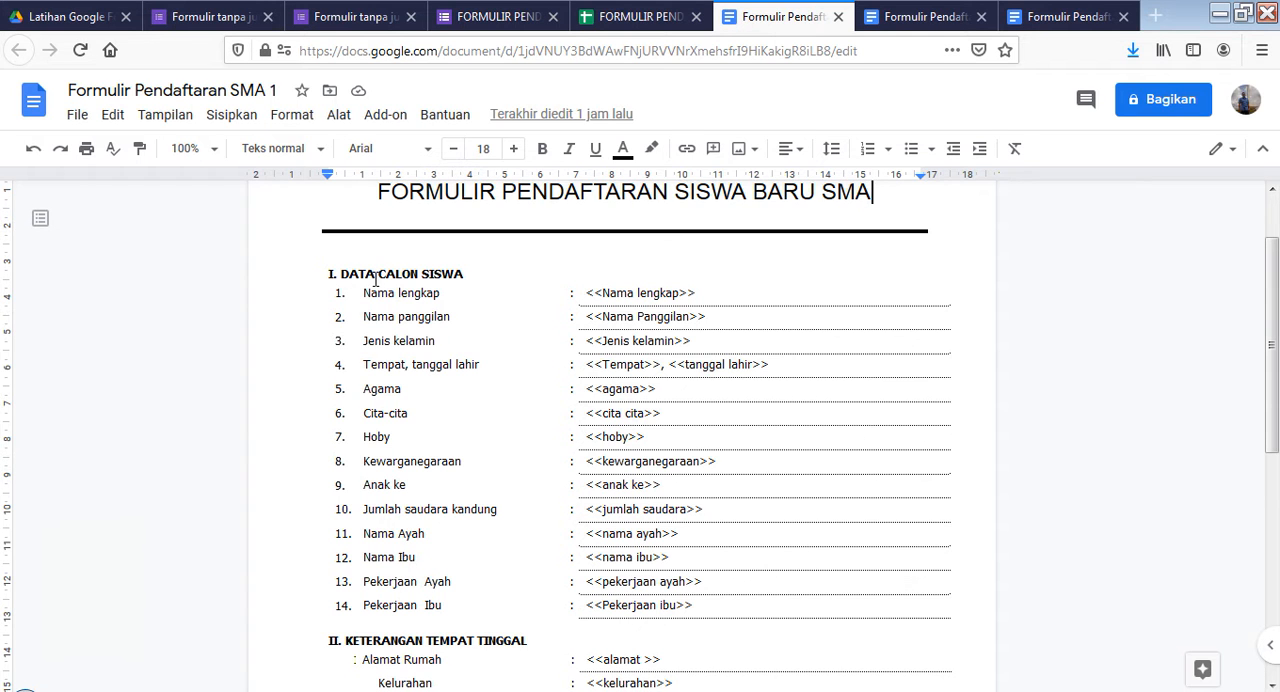
{"action": "scroll", "coordinate": [509, 390], "scroll_direction": "down", "scroll_amount": 3}
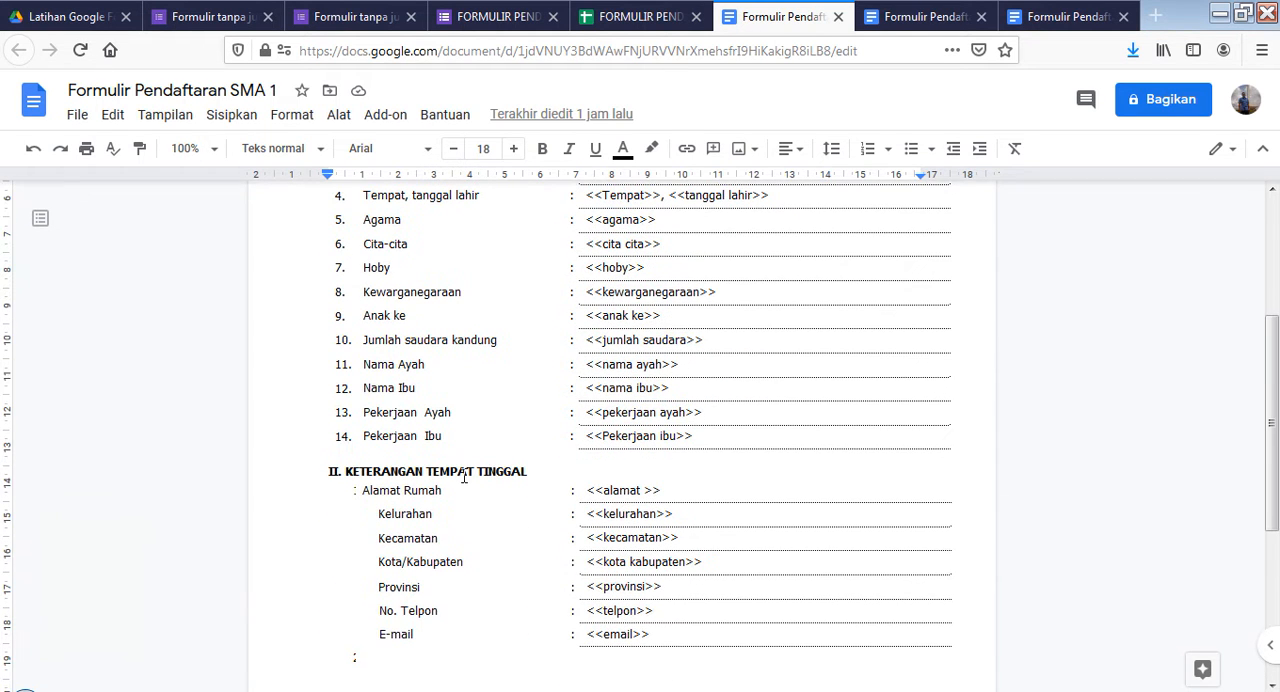
{"action": "left_click", "coordinate": [498, 18]}
{"action": "scroll", "coordinate": [582, 641], "scroll_direction": "down", "scroll_amount": 20}
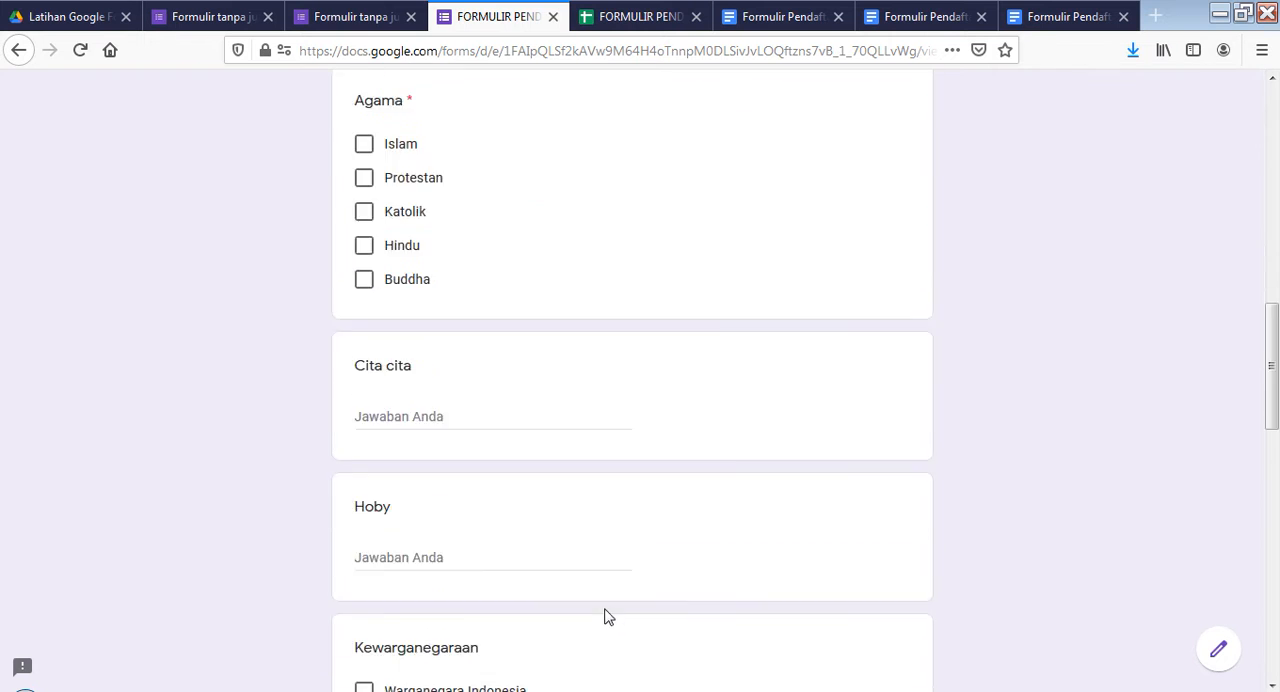
{"action": "scroll", "coordinate": [394, 577], "scroll_direction": "up", "scroll_amount": 5}
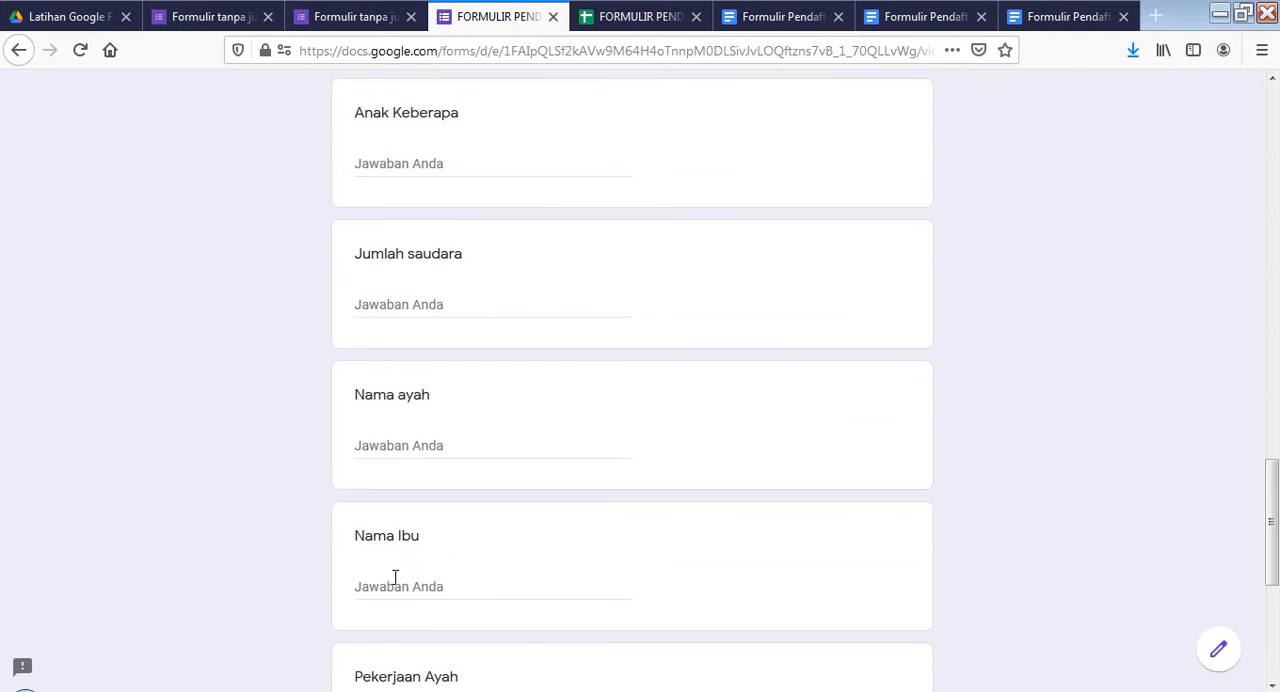
Examine in the form editor how the "KETERANGAN TEMPAT TINGGAL" section follows "Pekerjaan Ibu" and begins with "Alamat Rumah"
{"action": "left_click", "coordinate": [412, 18]}
{"action": "scroll", "coordinate": [420, 303], "scroll_direction": "down", "scroll_amount": 20}
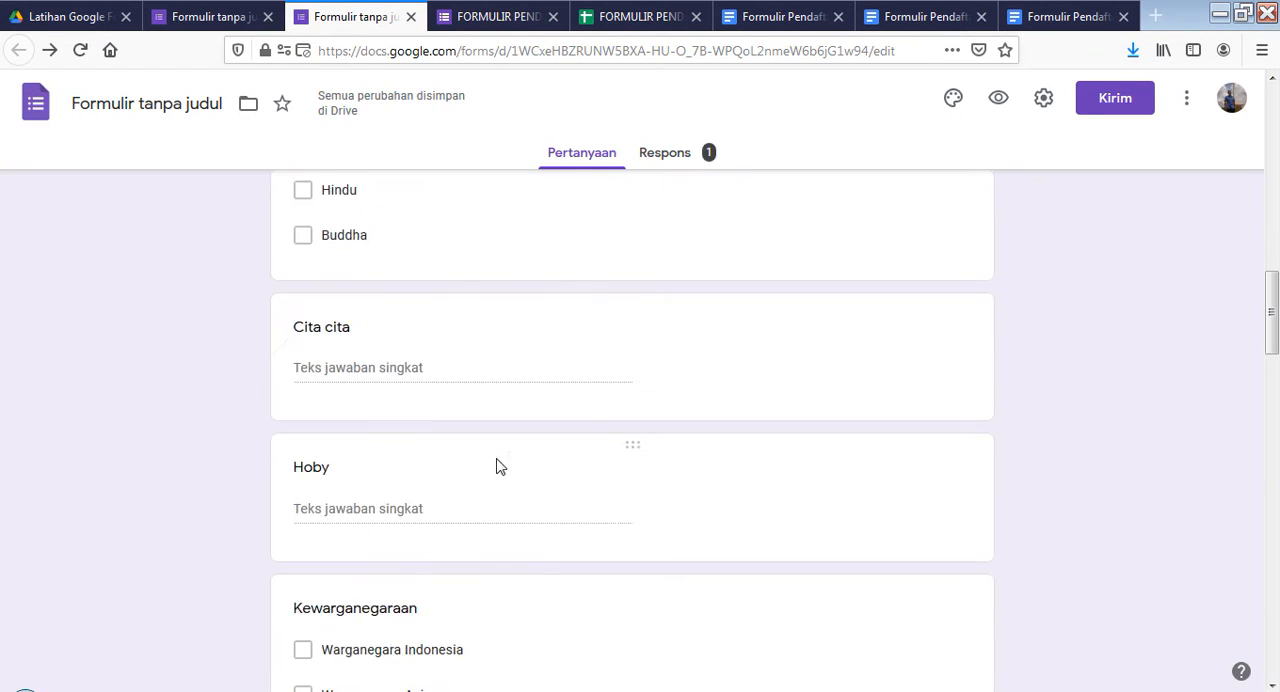
{"action": "scroll", "coordinate": [489, 494], "scroll_direction": "up", "scroll_amount": 3}
{"action": "scroll", "coordinate": [476, 498], "scroll_direction": "up", "scroll_amount": 3}
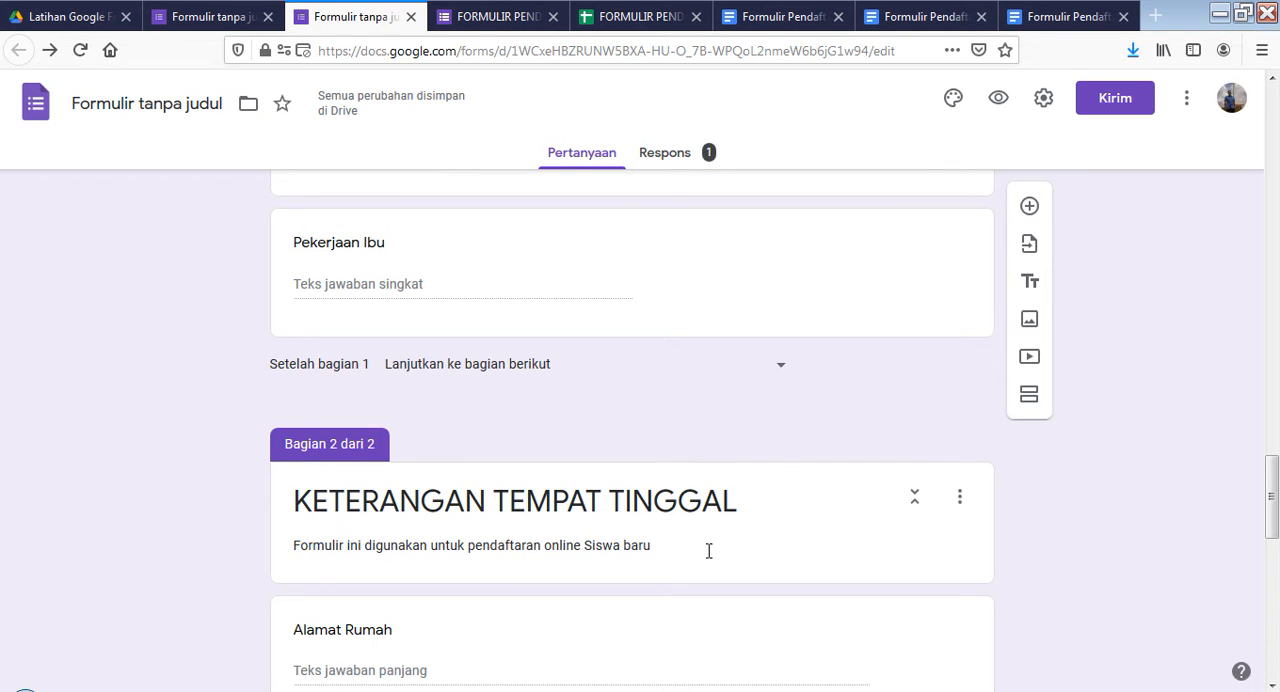
{"action": "scroll", "coordinate": [1035, 405], "scroll_direction": "down", "scroll_amount": 5}
{"action": "scroll", "coordinate": [1030, 404], "scroll_direction": "up", "scroll_amount": 4}
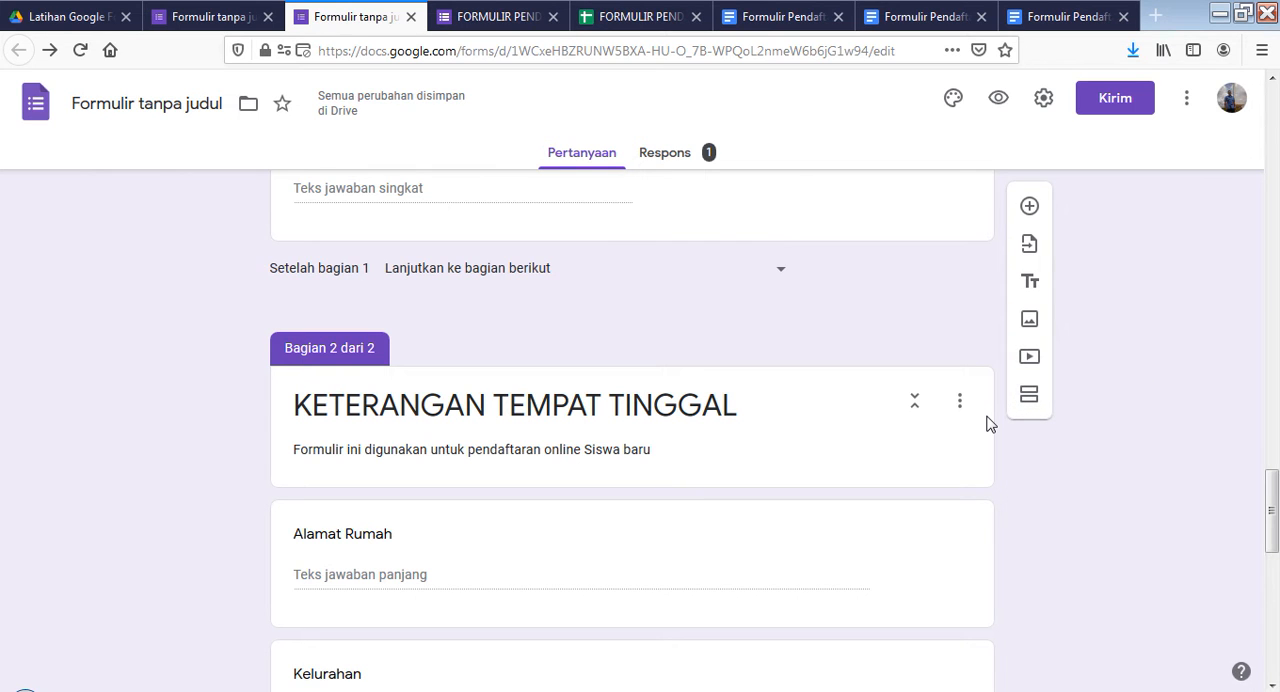
{"action": "scroll", "coordinate": [986, 423], "scroll_direction": "up", "scroll_amount": 2}
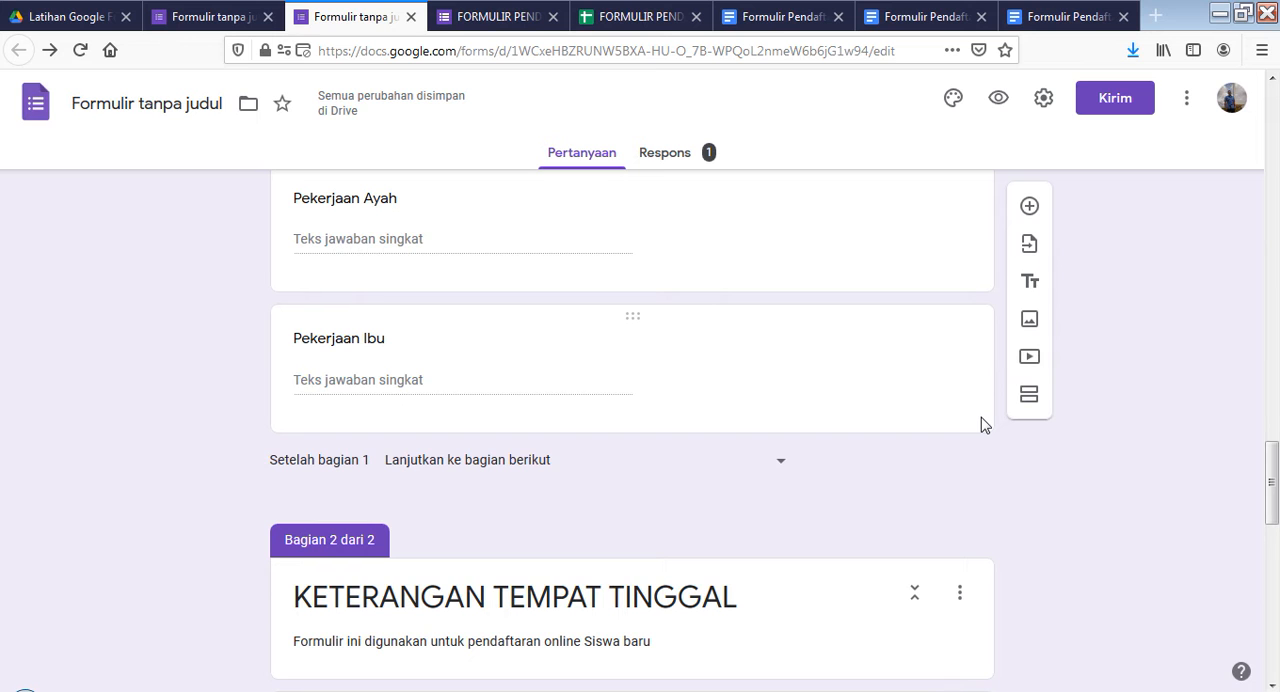
Go back to the form's first question, "Nama Lengkap", and examine the answer types available for it
{"action": "scroll", "coordinate": [981, 424], "scroll_direction": "up", "scroll_amount": 20}
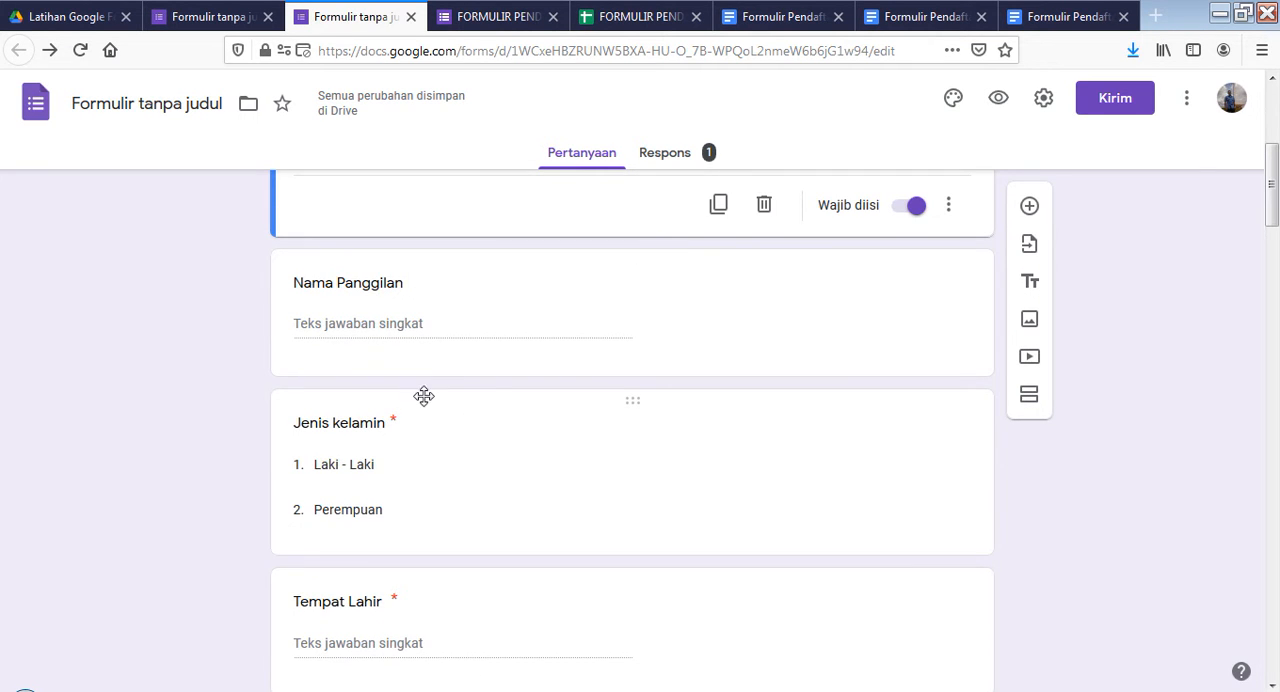
{"action": "scroll", "coordinate": [494, 431], "scroll_direction": "up", "scroll_amount": 4}
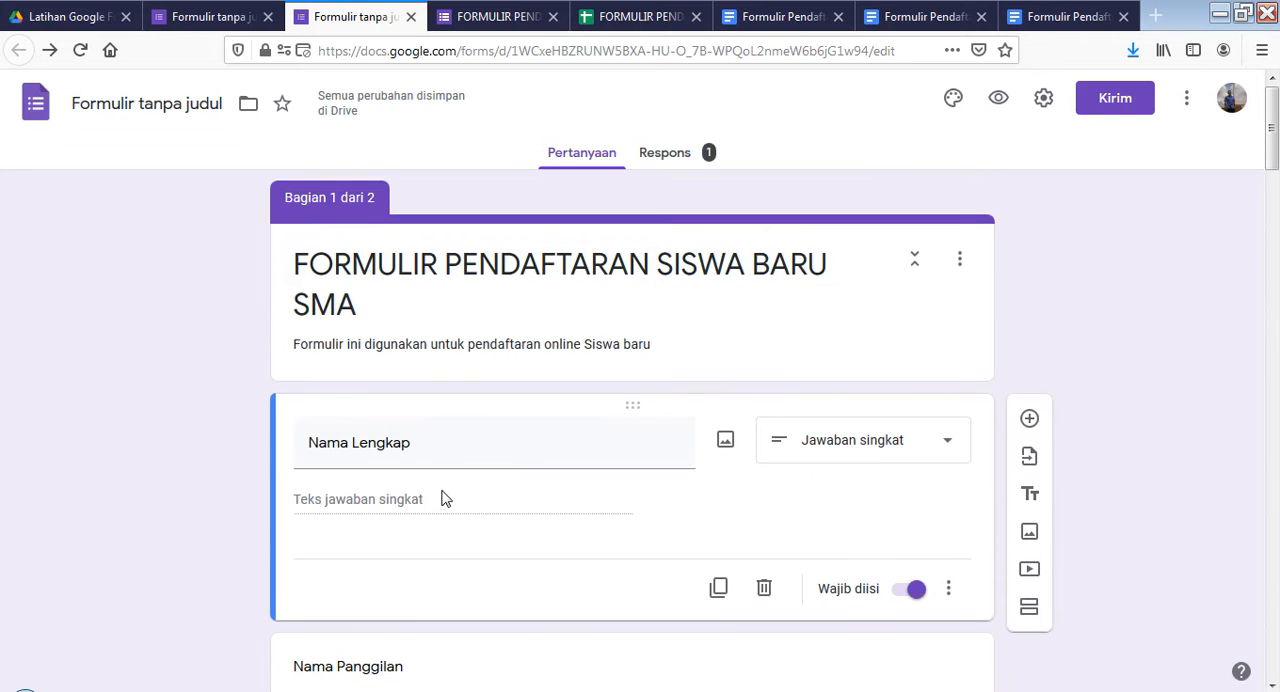
{"action": "scroll", "coordinate": [470, 486], "scroll_direction": "down", "scroll_amount": 1}
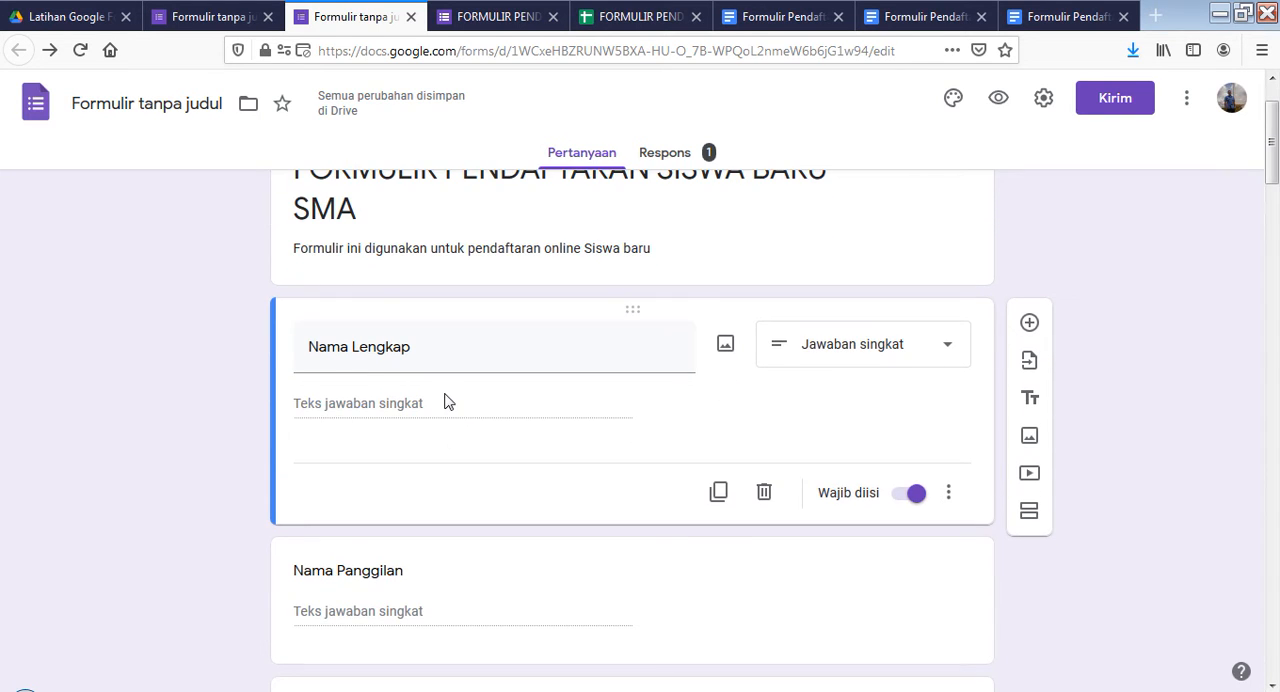
{"action": "left_click", "coordinate": [953, 357]}
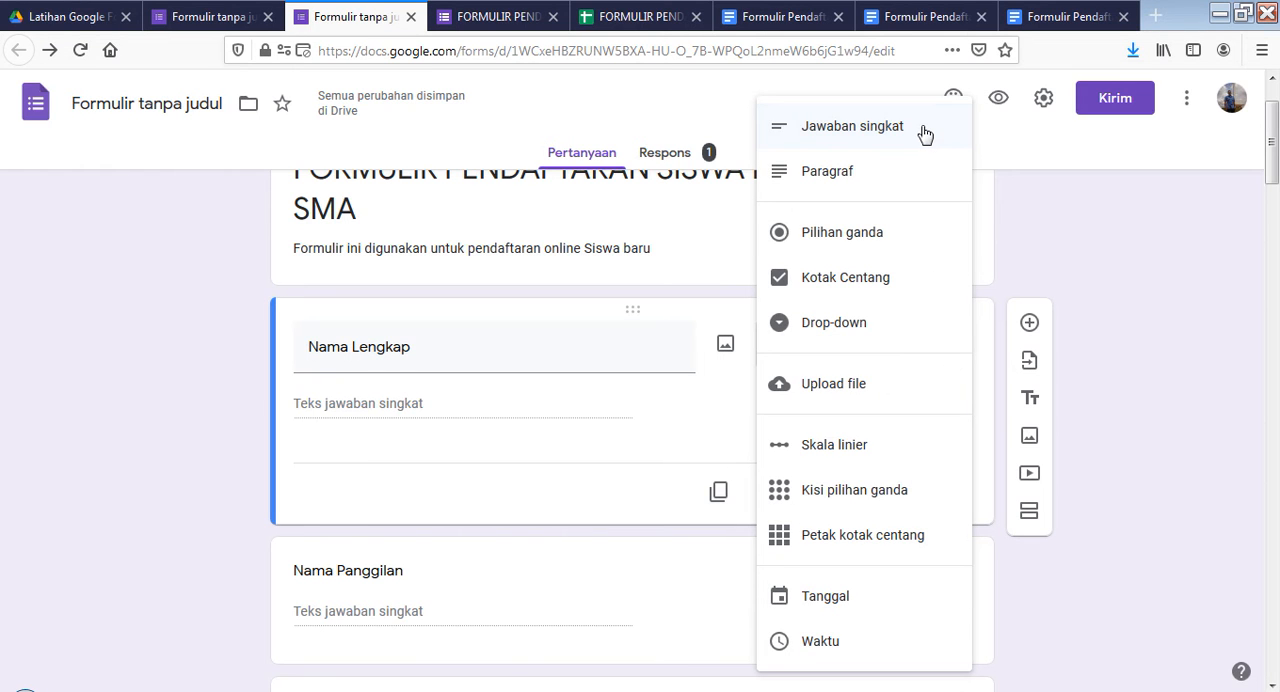
{"action": "left_click", "coordinate": [669, 436]}
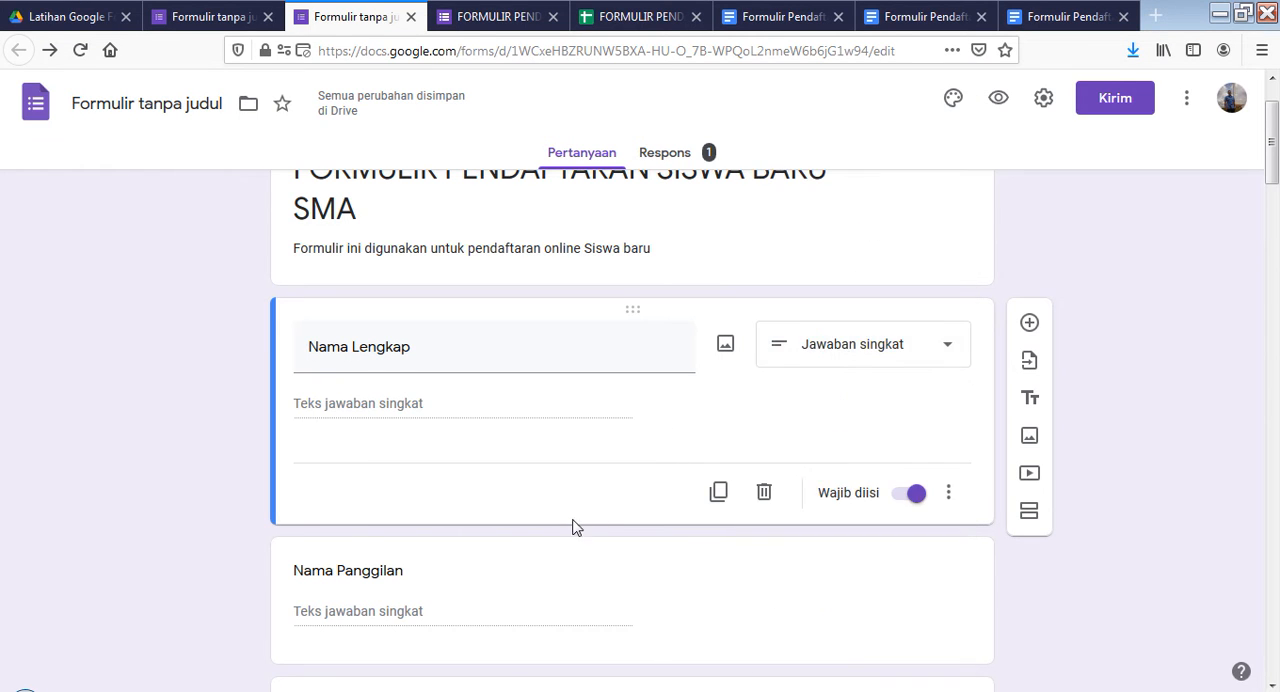
Open the "Jenis kelamin" question and examine its answer type and its two answer options
{"action": "scroll", "coordinate": [514, 517], "scroll_direction": "down", "scroll_amount": 2}
{"action": "scroll", "coordinate": [454, 466], "scroll_direction": "down", "scroll_amount": 1}
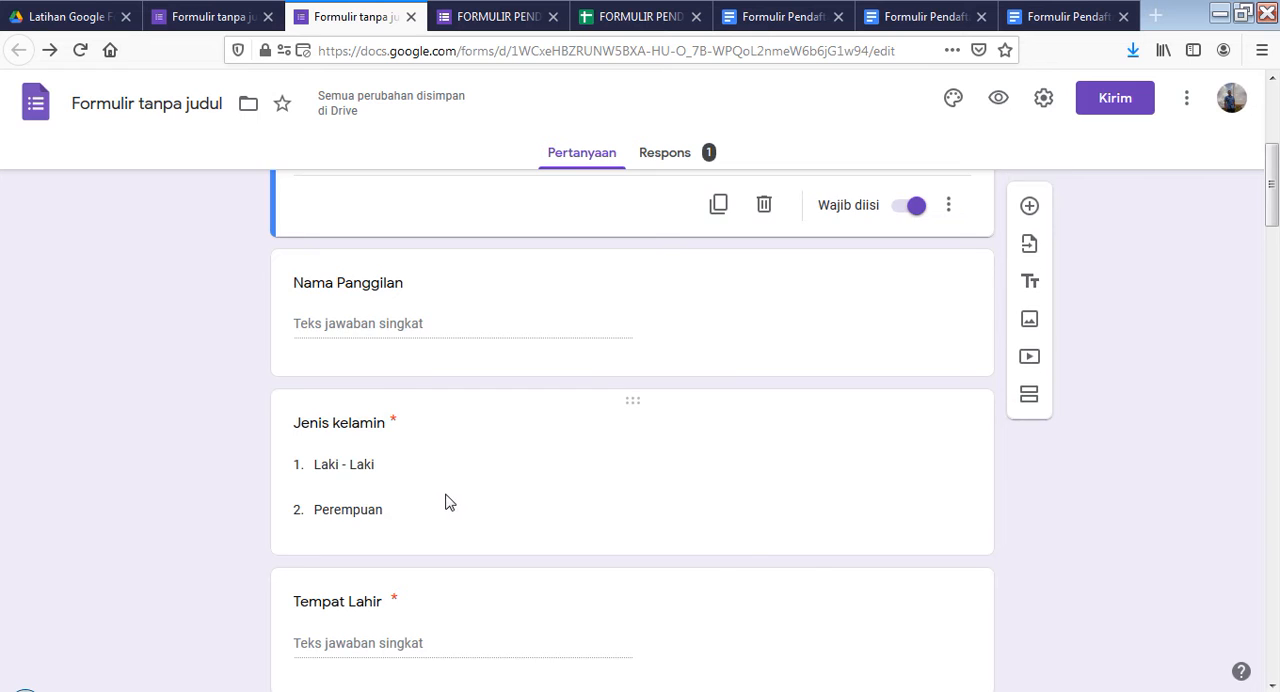
{"action": "left_click", "coordinate": [449, 502]}
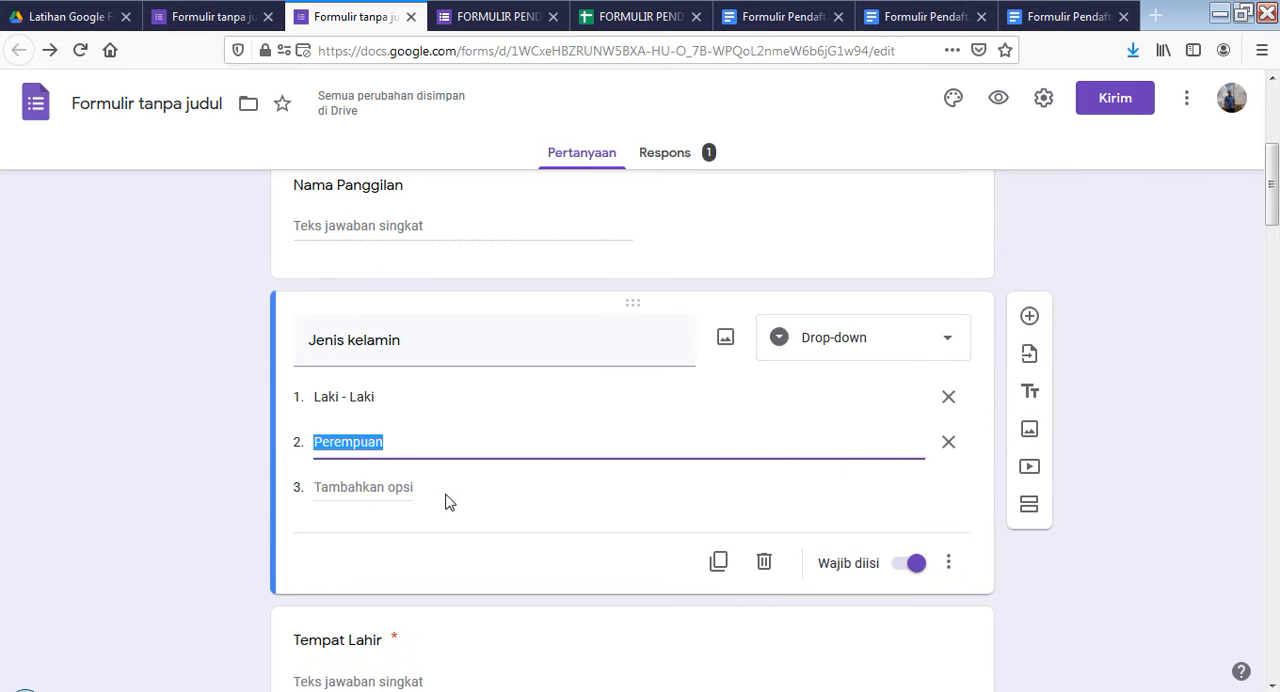
{"action": "left_click", "coordinate": [952, 347]}
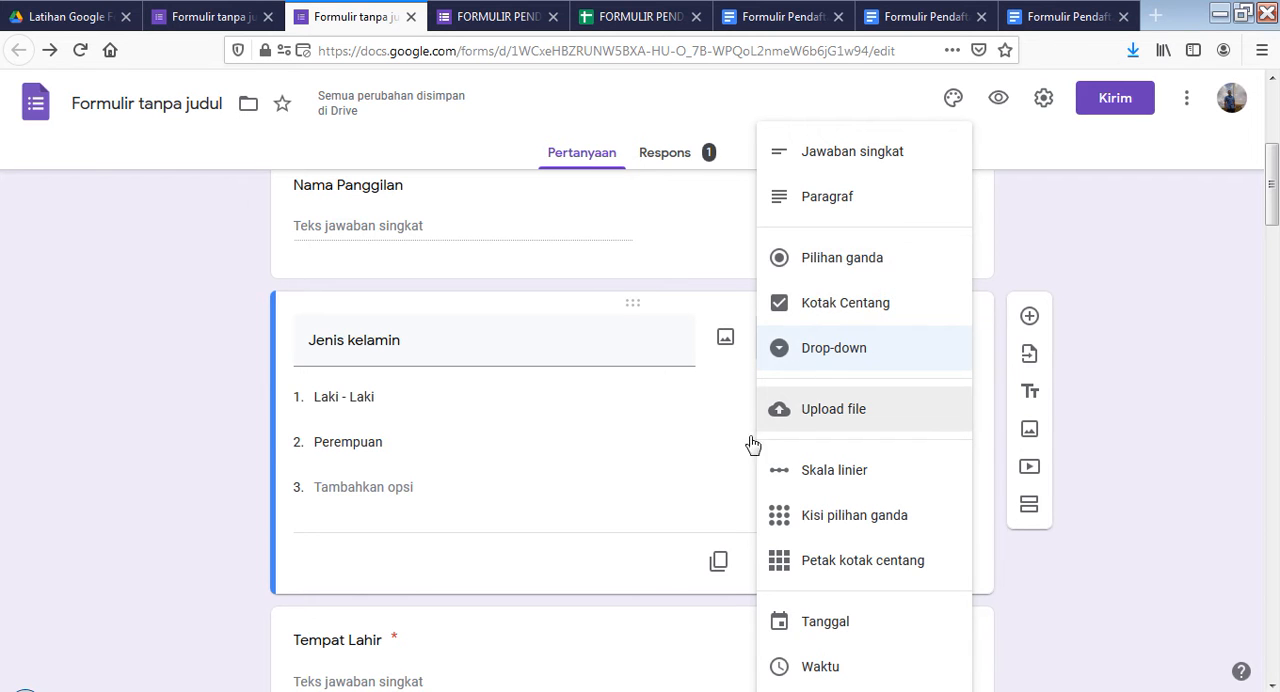
{"action": "left_click", "coordinate": [660, 442]}
{"action": "scroll", "coordinate": [571, 477], "scroll_direction": "down", "scroll_amount": 2}
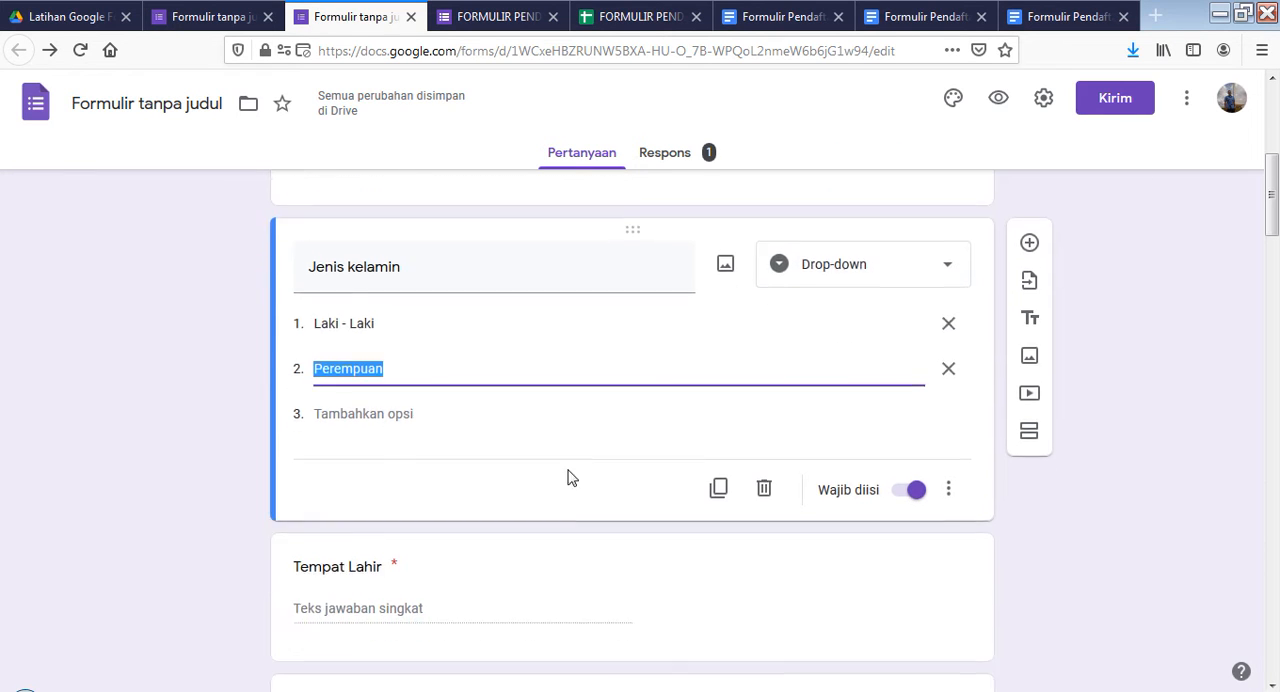
{"action": "left_click", "coordinate": [537, 413]}
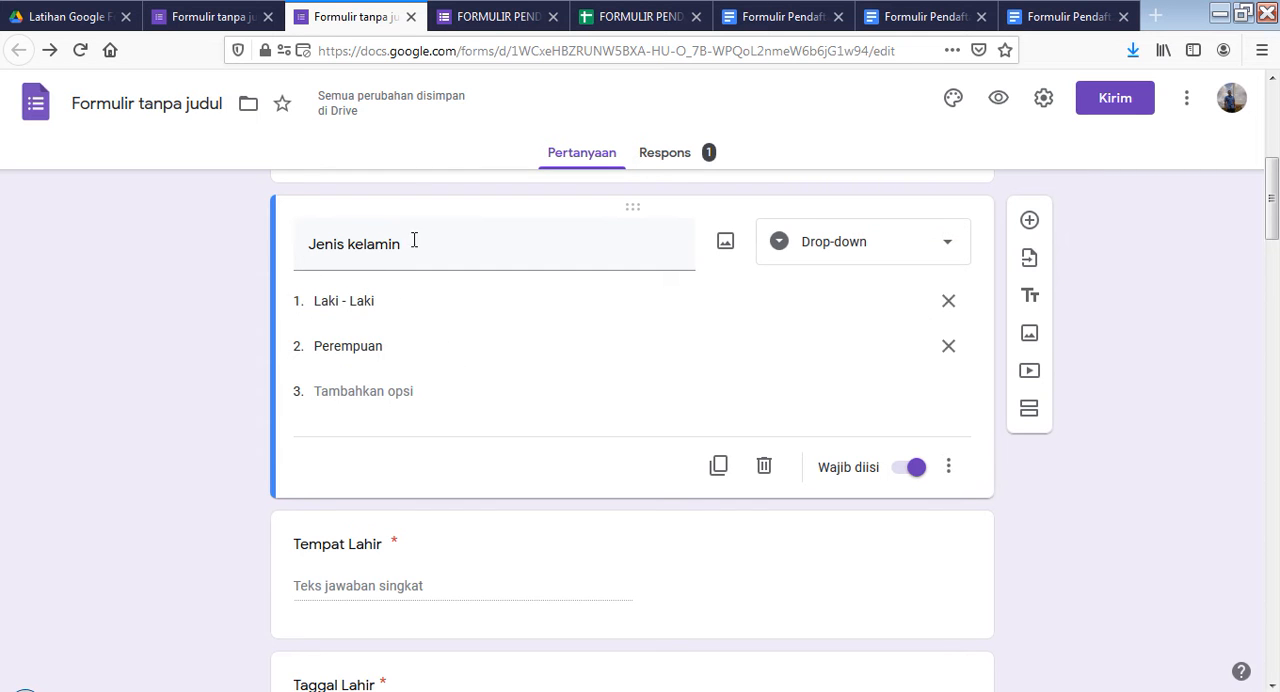
Try out the "Jenis kelamin" drop-down in the live form and leave "Laki - Laki" selected
{"action": "left_click", "coordinate": [494, 17]}
{"action": "scroll", "coordinate": [607, 457], "scroll_direction": "up", "scroll_amount": 15}
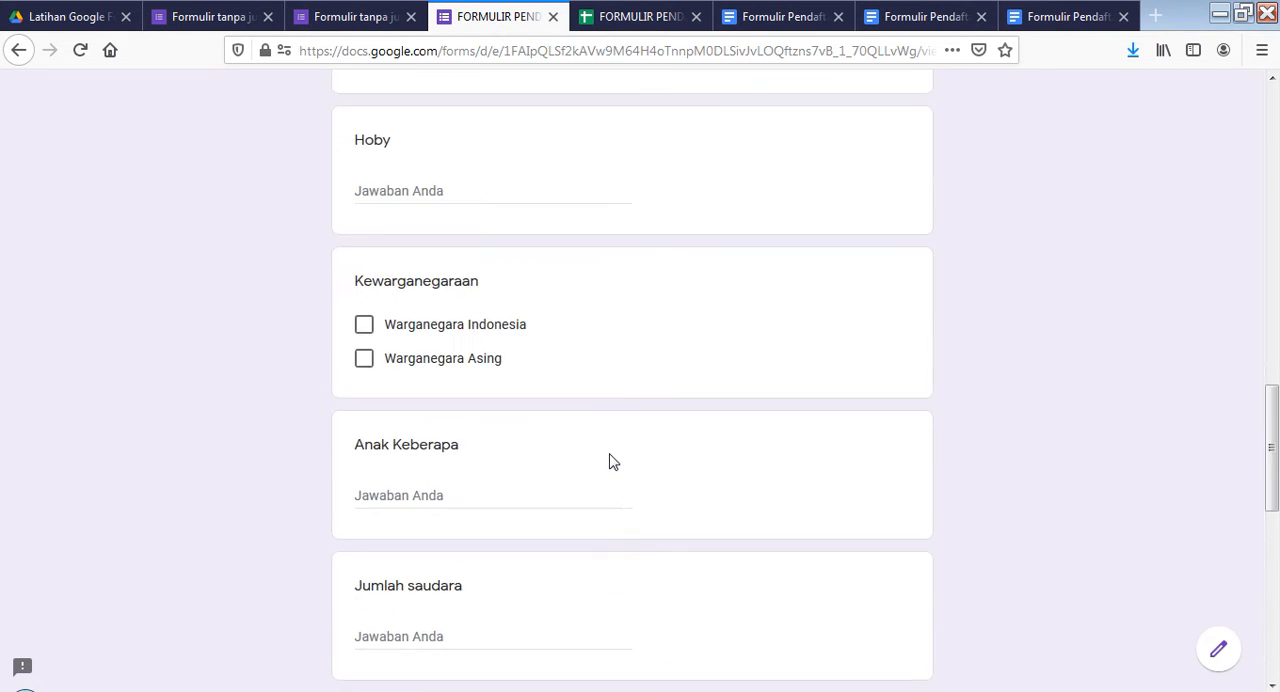
{"action": "scroll", "coordinate": [604, 458], "scroll_direction": "up", "scroll_amount": 4}
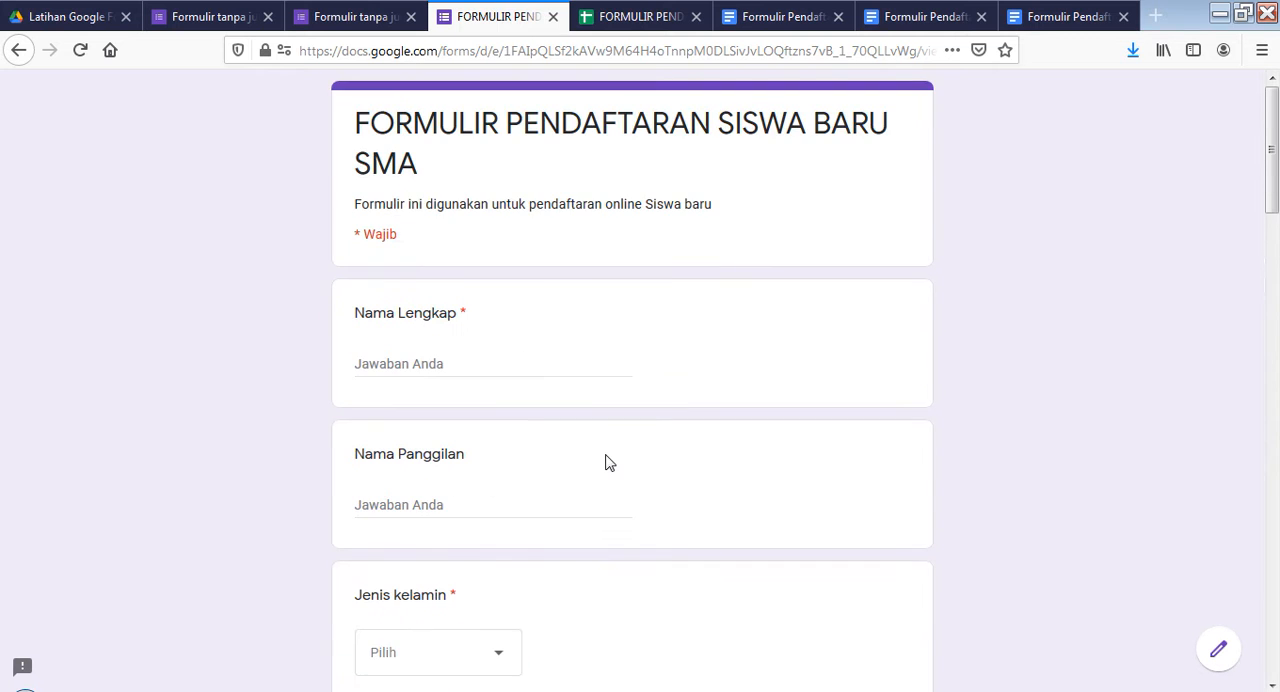
{"action": "scroll", "coordinate": [535, 443], "scroll_direction": "down", "scroll_amount": 2}
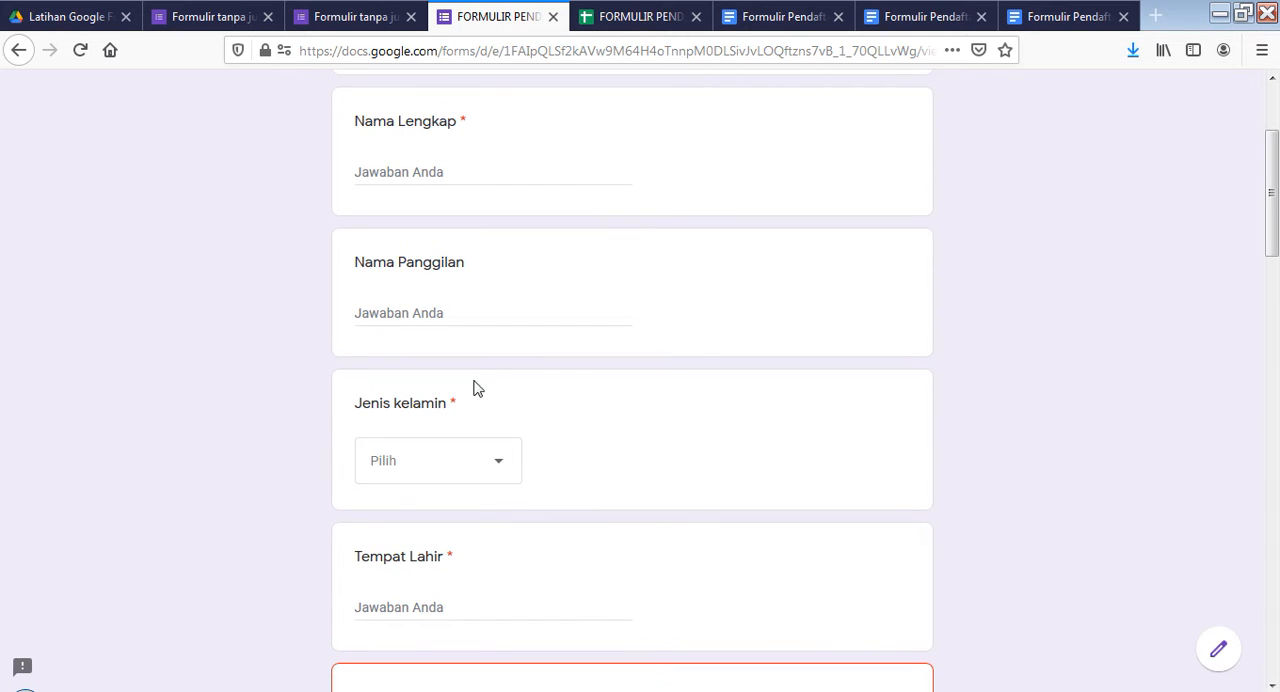
{"action": "left_click", "coordinate": [494, 466]}
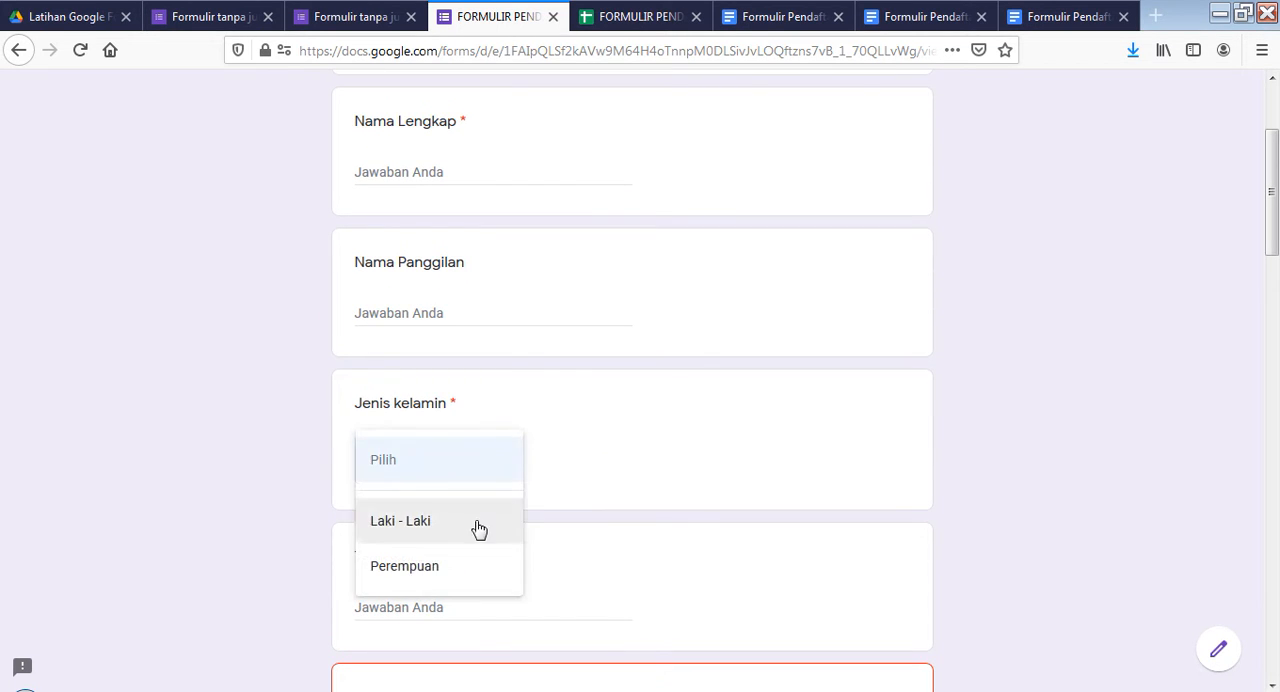
{"action": "left_click", "coordinate": [480, 521]}
{"action": "left_click", "coordinate": [503, 466]}
{"action": "left_click", "coordinate": [481, 522]}
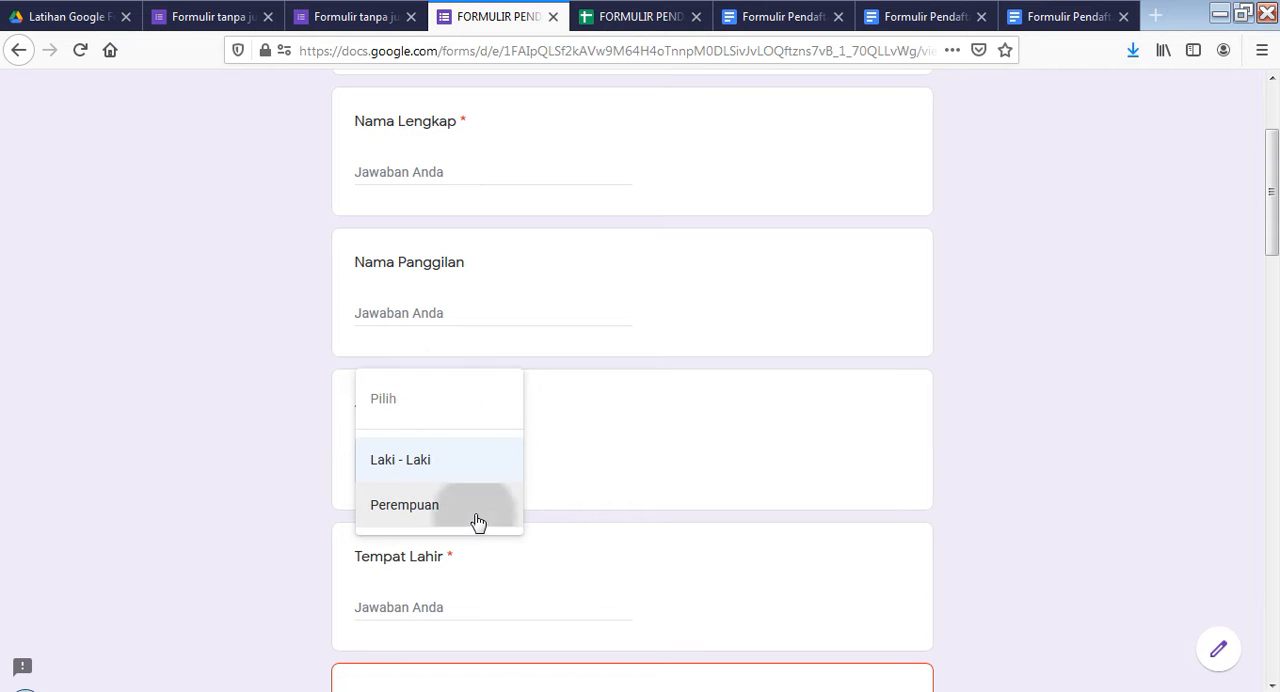
{"action": "left_click", "coordinate": [500, 477]}
{"action": "left_click", "coordinate": [466, 431]}
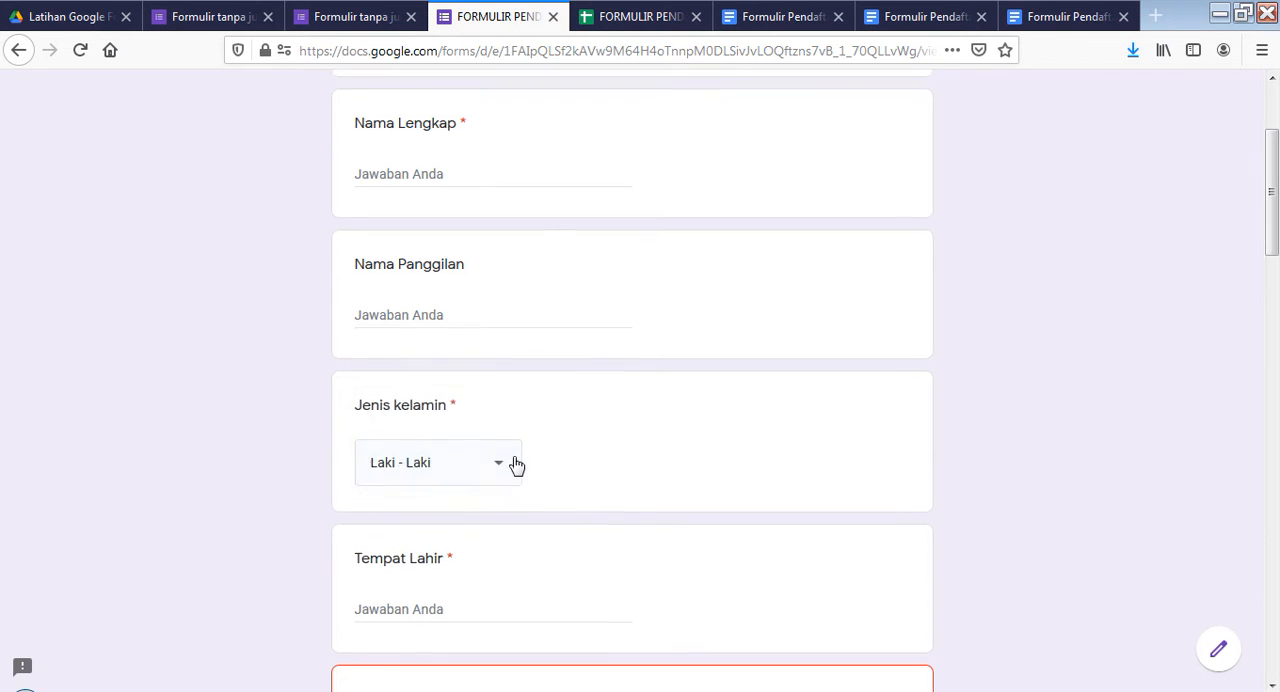
{"action": "scroll", "coordinate": [491, 297], "scroll_direction": "up", "scroll_amount": 4}
Return to the form editor and examine the required settings of the "Jenis kelamin" and "Tempat Lahir" questions
{"action": "left_click", "coordinate": [326, 20]}
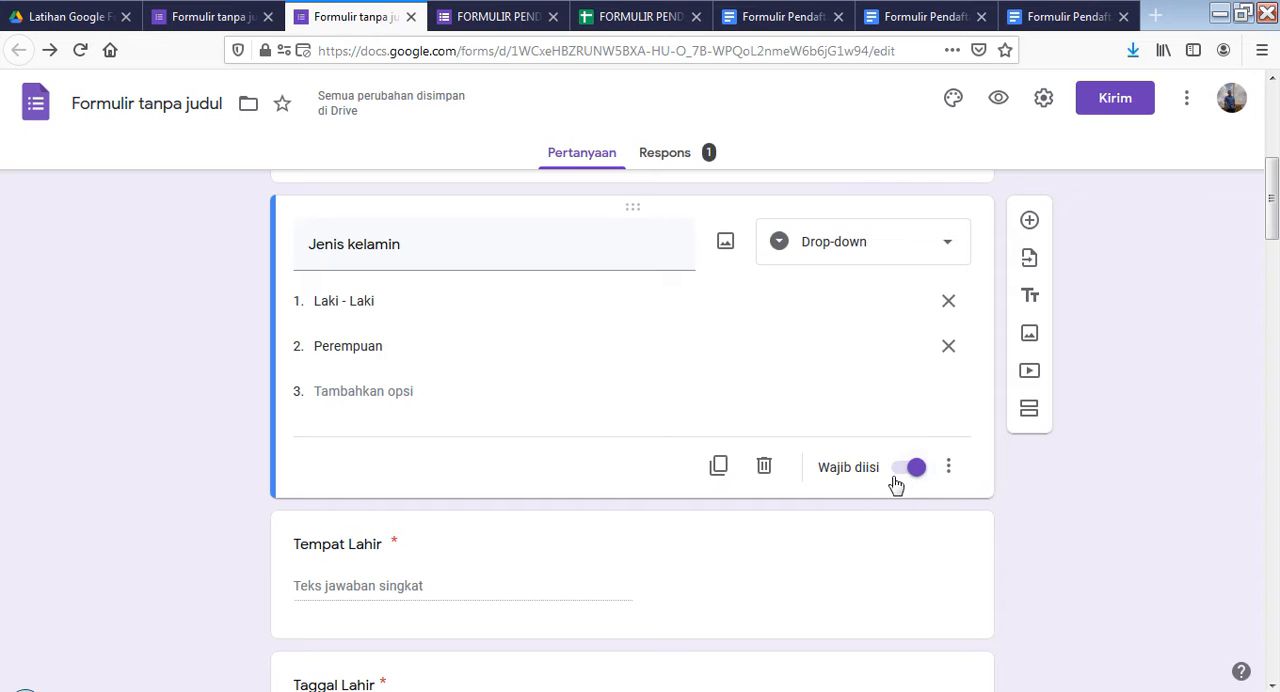
{"action": "scroll", "coordinate": [886, 500], "scroll_direction": "up", "scroll_amount": 1}
{"action": "scroll", "coordinate": [889, 515], "scroll_direction": "down", "scroll_amount": 1}
{"action": "scroll", "coordinate": [474, 378], "scroll_direction": "down", "scroll_amount": 1}
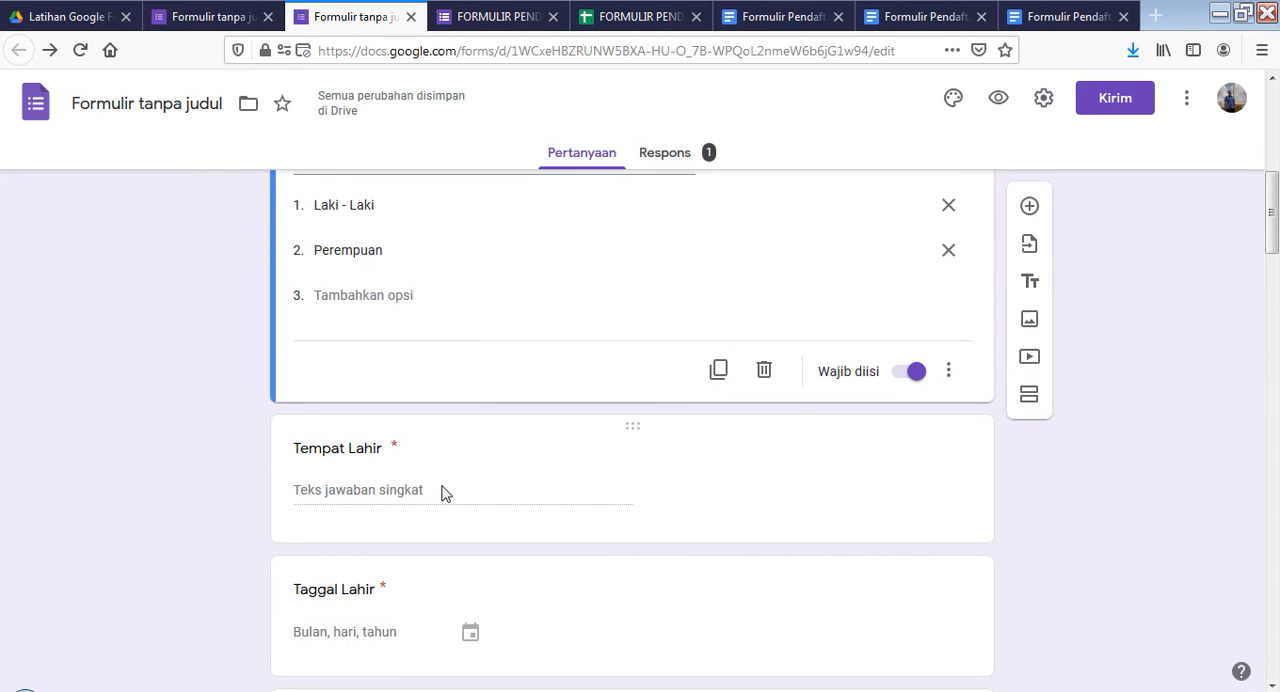
{"action": "scroll", "coordinate": [445, 493], "scroll_direction": "down", "scroll_amount": 1}
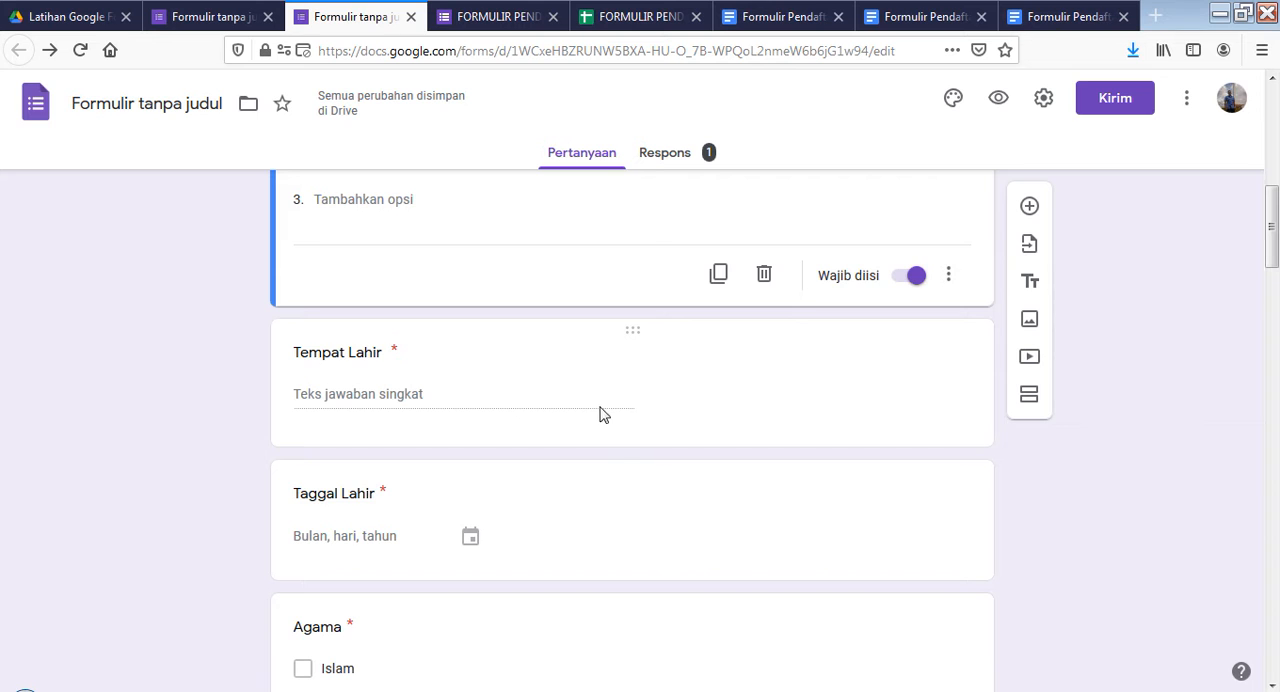
{"action": "left_click", "coordinate": [657, 403]}
{"action": "scroll", "coordinate": [788, 494], "scroll_direction": "down", "scroll_amount": 2}
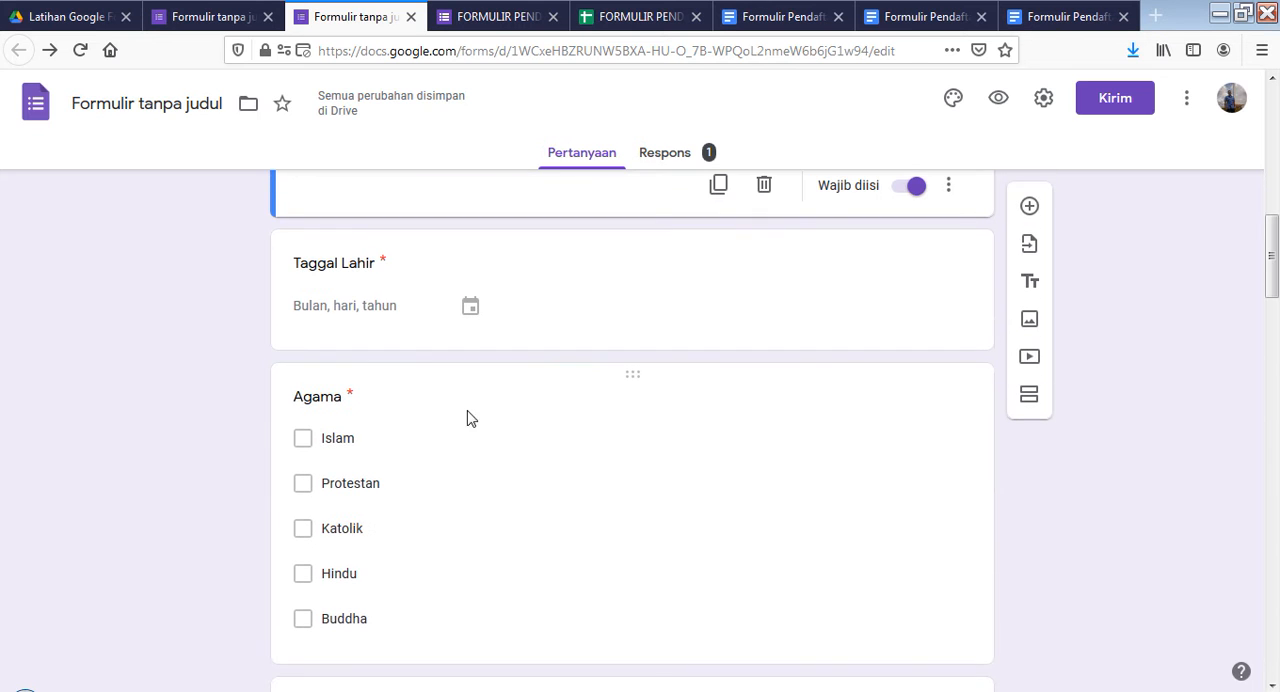
Open the "Taggal Lahir" question and examine its answer type among the available types
{"action": "left_click", "coordinate": [470, 307]}
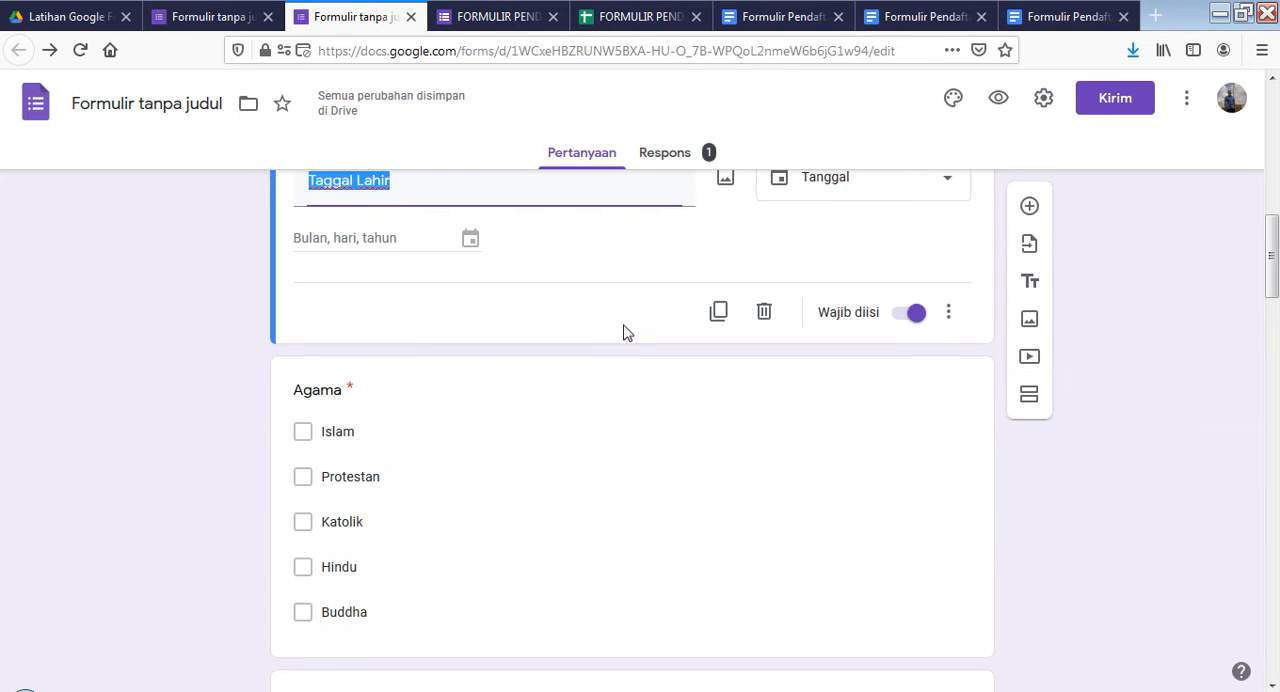
{"action": "scroll", "coordinate": [694, 366], "scroll_direction": "up", "scroll_amount": 1}
{"action": "left_click", "coordinate": [950, 279]}
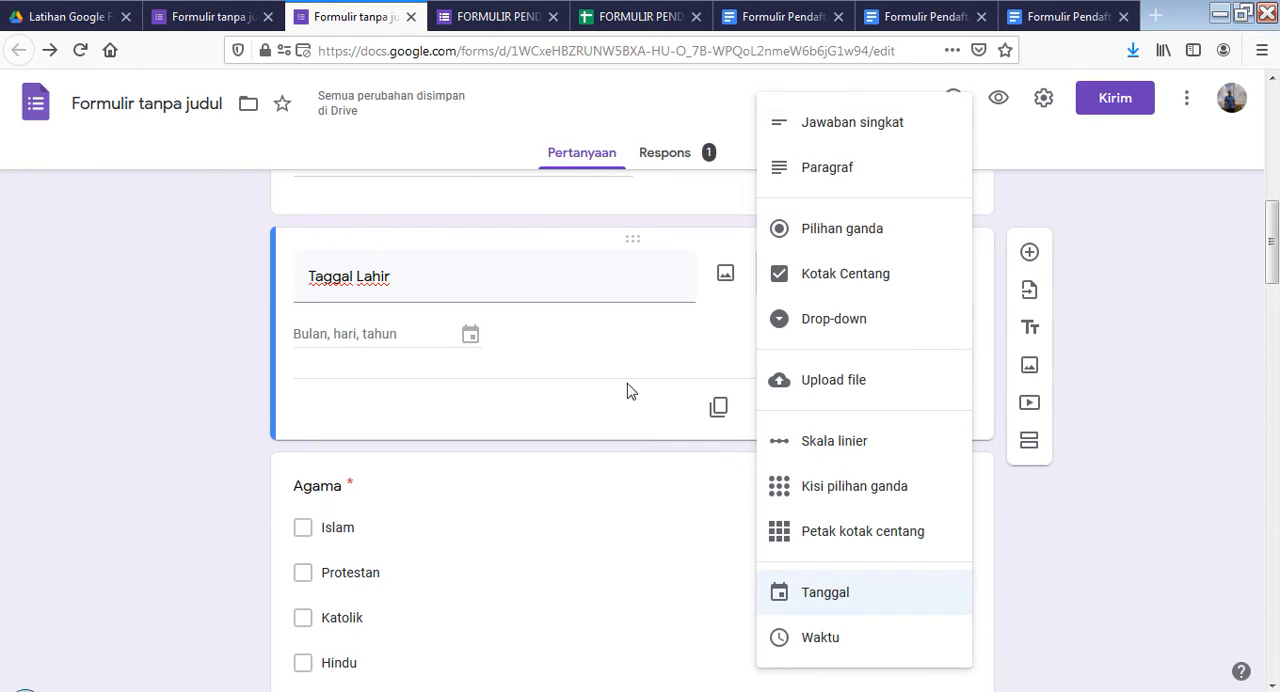
{"action": "left_click", "coordinate": [587, 334]}
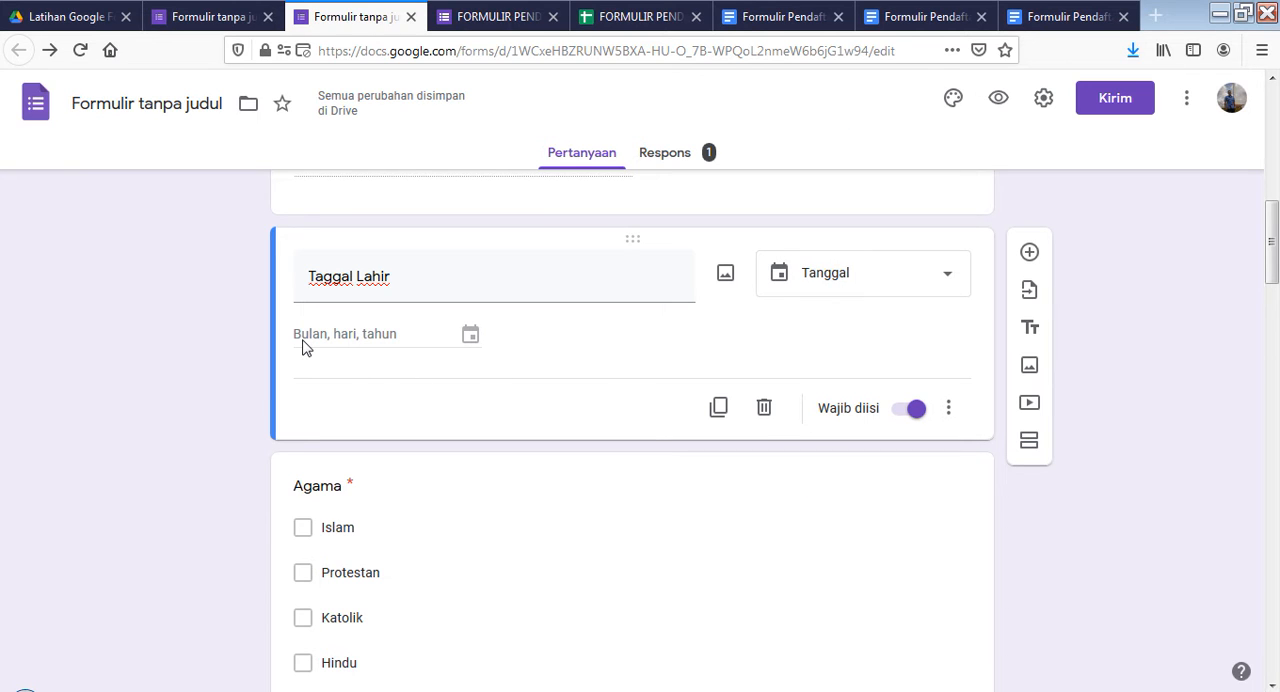
Try adding a time to the "Taggal Lahir" date answer with "Sertakan waktu", and switch it off again
{"action": "left_click", "coordinate": [948, 408]}
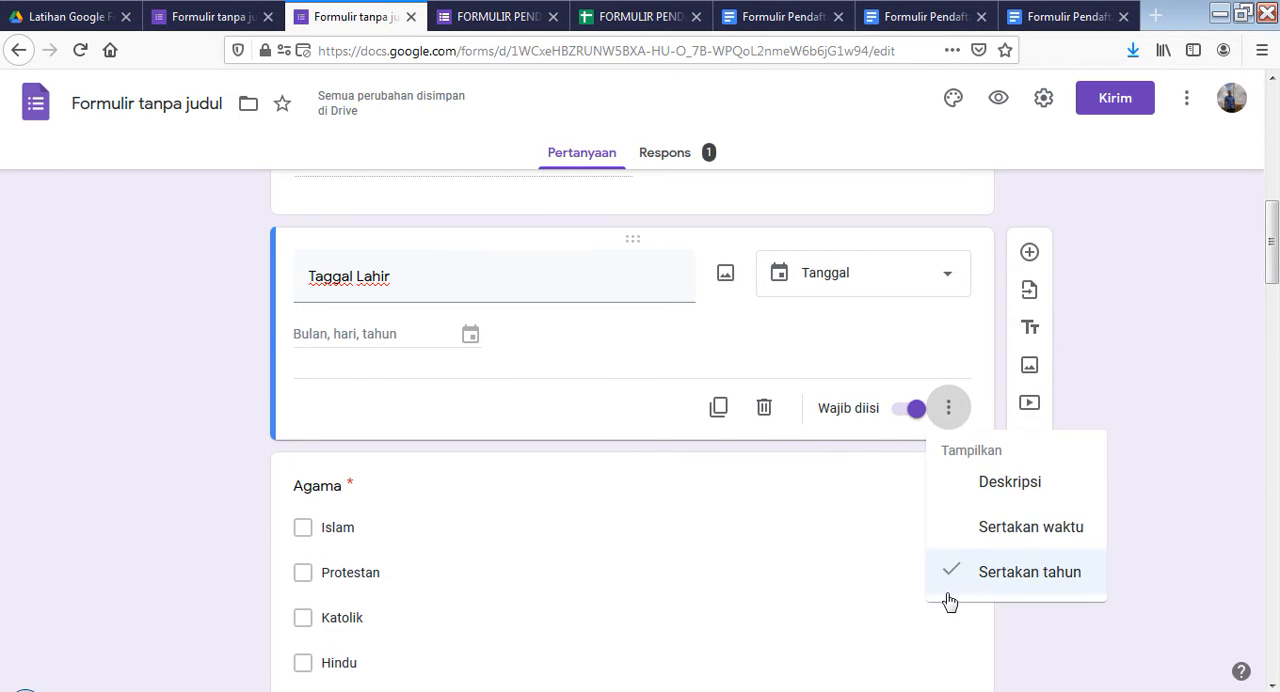
{"action": "left_click", "coordinate": [964, 545]}
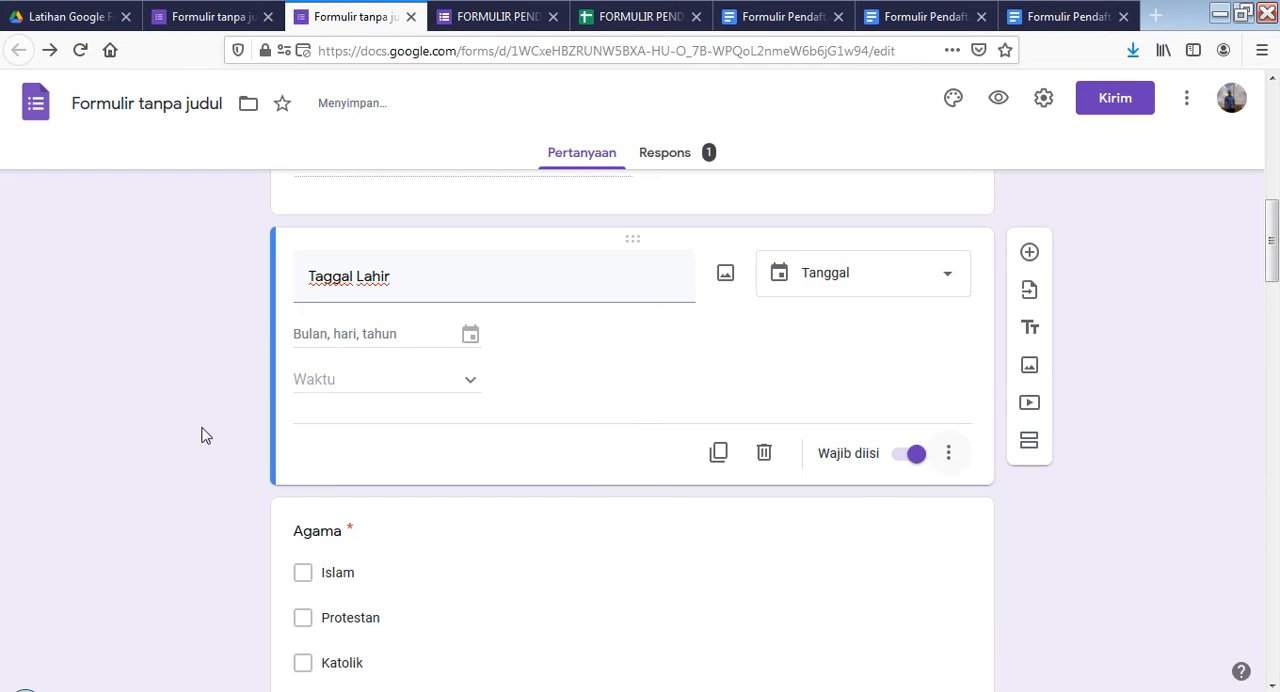
{"action": "left_click", "coordinate": [948, 453]}
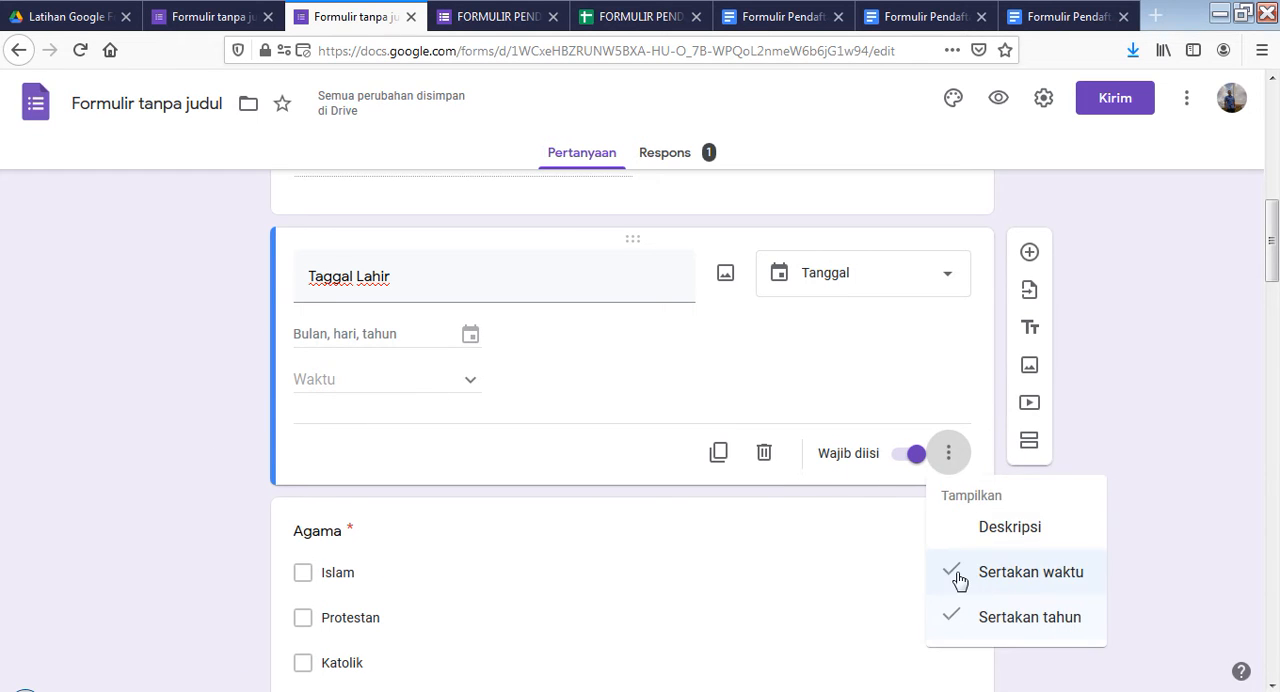
{"action": "left_click", "coordinate": [953, 576]}
Try leaving the year out of the "Taggal Lahir" date answer, and switch "Sertakan tahun" back on
{"action": "left_click", "coordinate": [948, 408]}
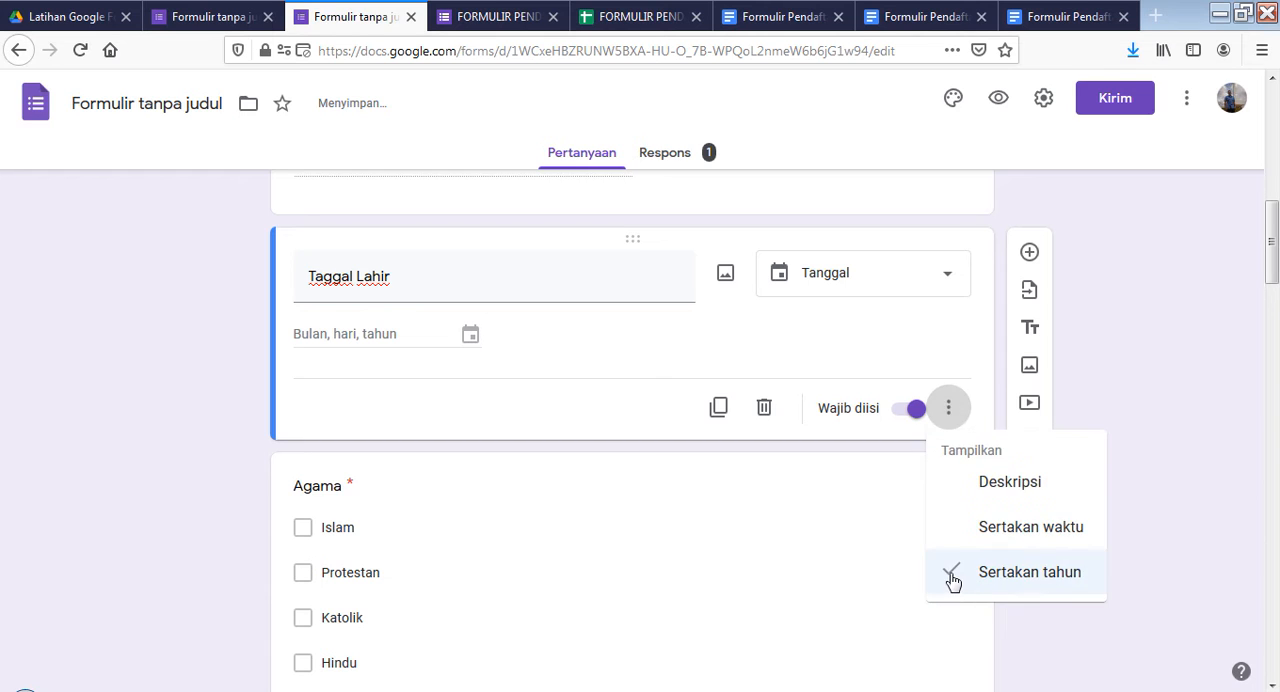
{"action": "left_click", "coordinate": [955, 578]}
{"action": "left_click", "coordinate": [948, 408]}
{"action": "left_click", "coordinate": [957, 576]}
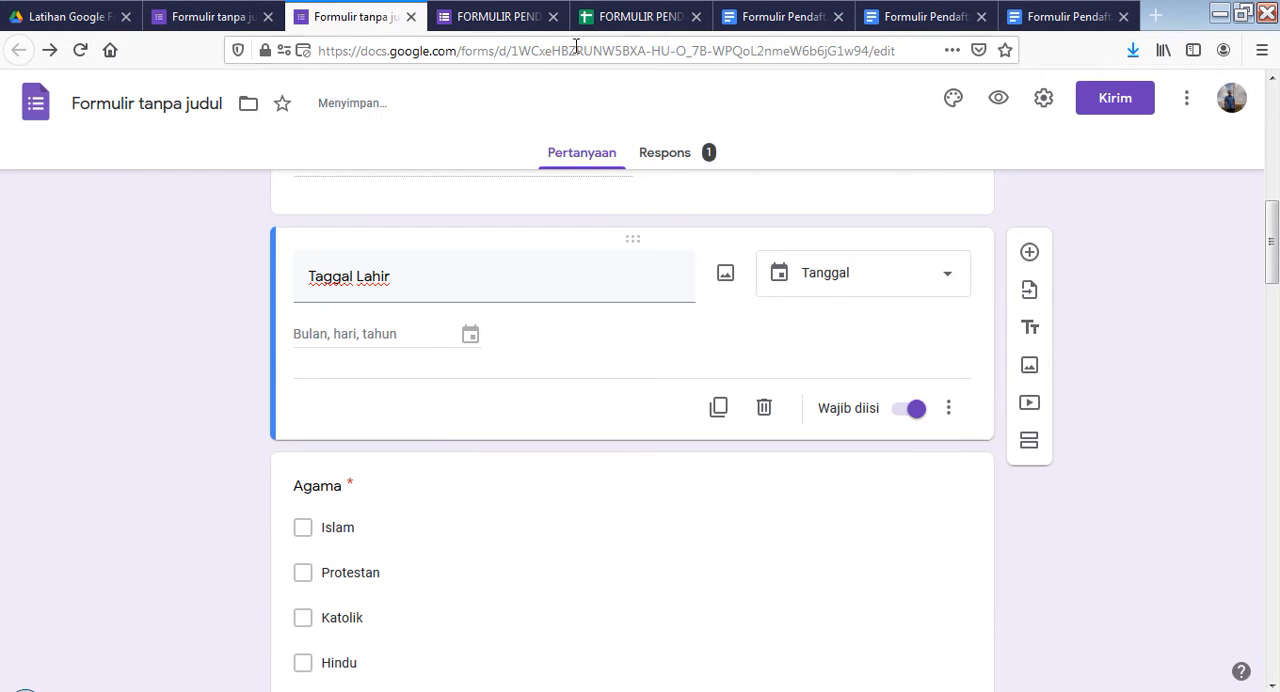
Check how the "Taggal Lahir" date question is presented in the live form and return to the form editor
{"action": "left_click", "coordinate": [484, 22]}
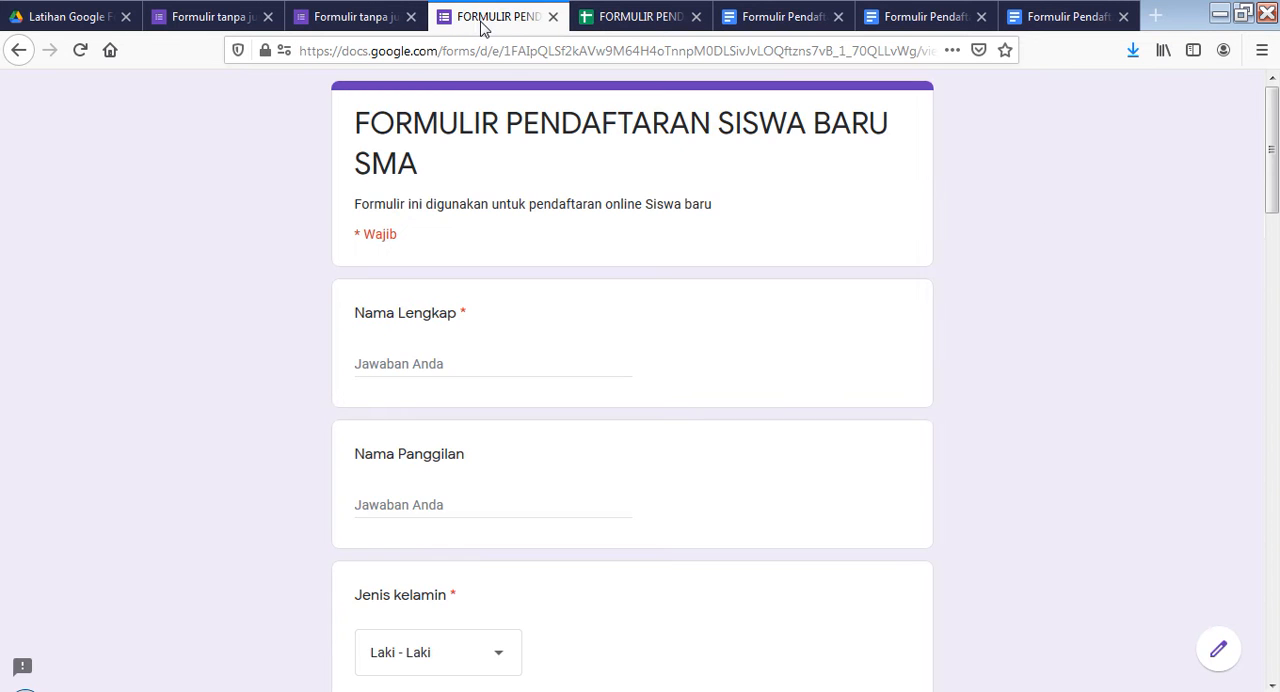
{"action": "scroll", "coordinate": [545, 390], "scroll_direction": "down", "scroll_amount": 5}
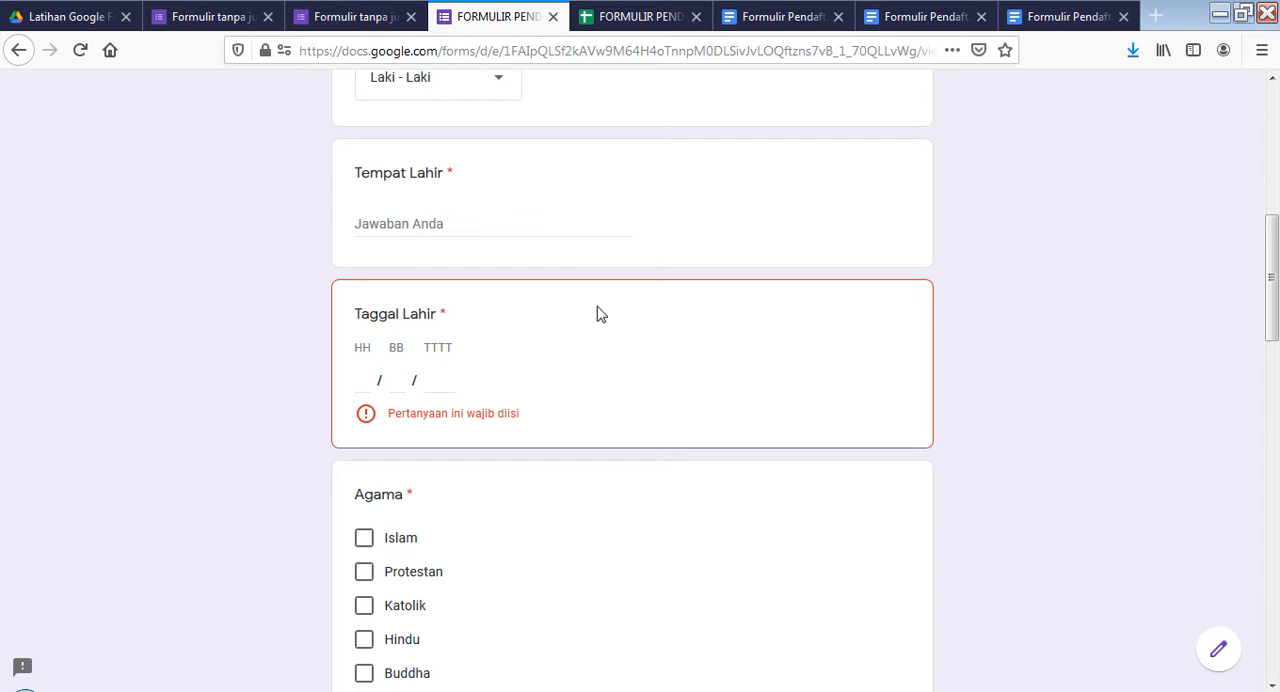
{"action": "left_click", "coordinate": [363, 20]}
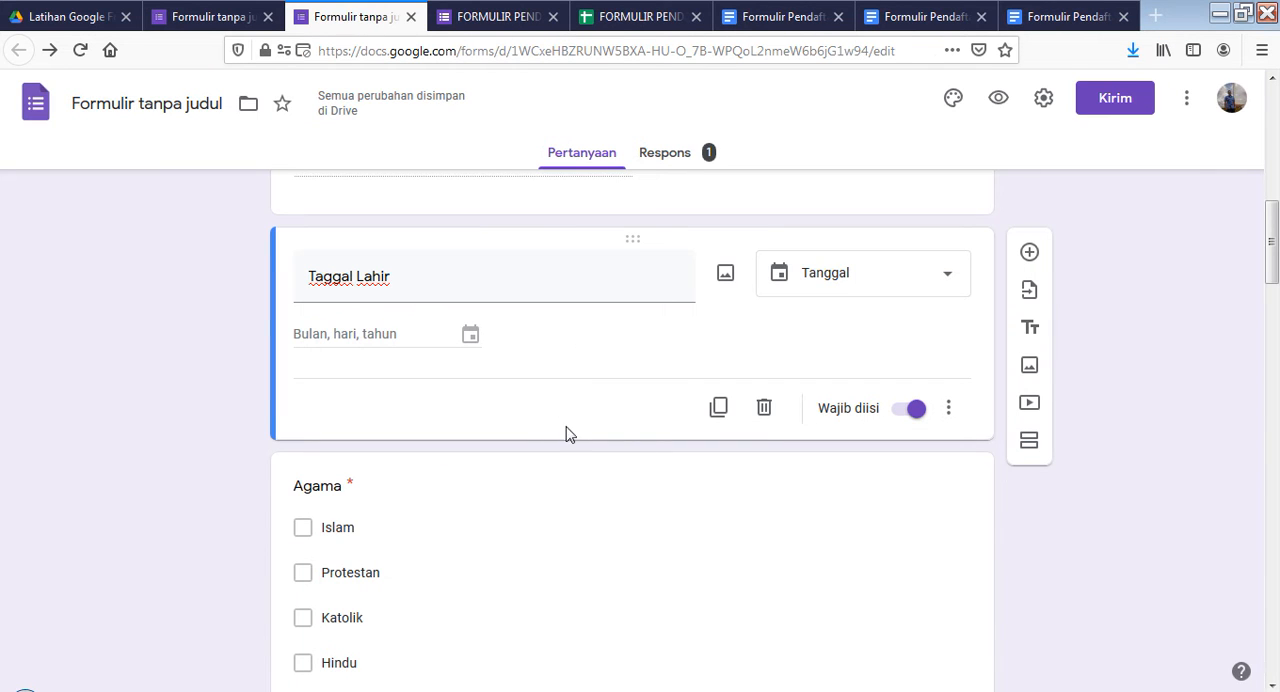
Open the "Agama" question and examine its answer type, its religion options and its response validation rule
{"action": "scroll", "coordinate": [555, 455], "scroll_direction": "down", "scroll_amount": 2}
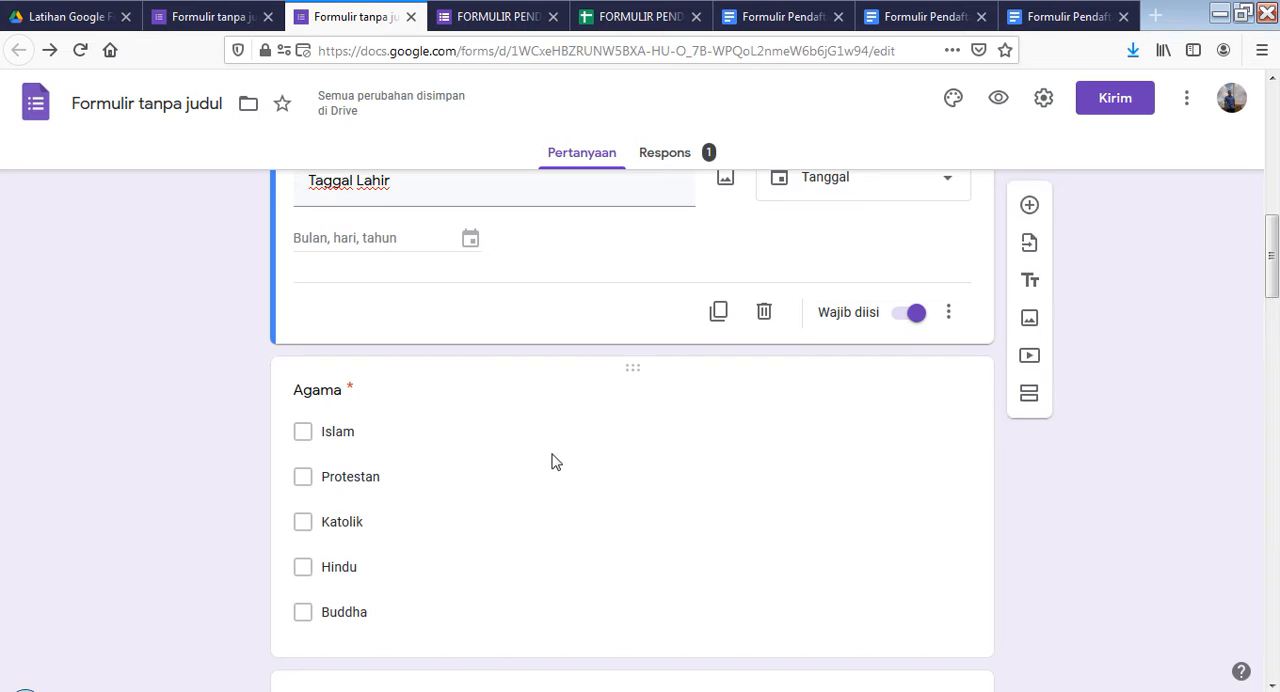
{"action": "left_click", "coordinate": [517, 412]}
{"action": "scroll", "coordinate": [503, 406], "scroll_direction": "up", "scroll_amount": 1}
{"action": "left_click", "coordinate": [424, 326]}
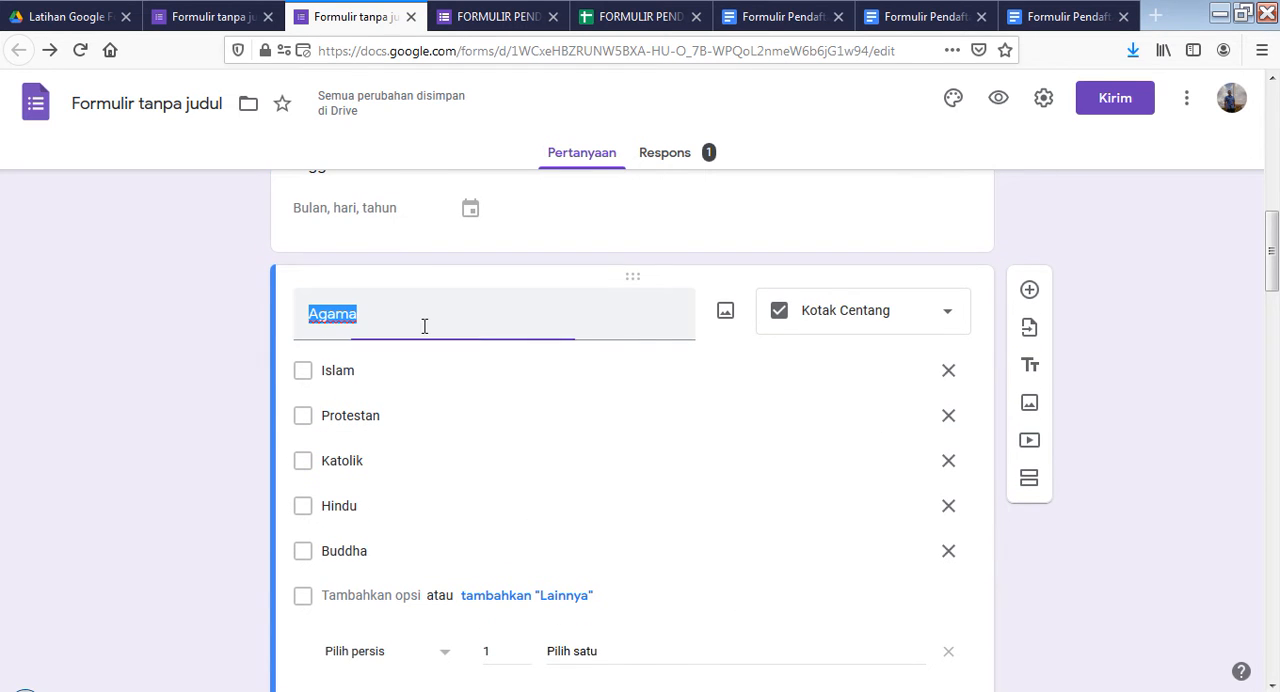
{"action": "left_click", "coordinate": [571, 455]}
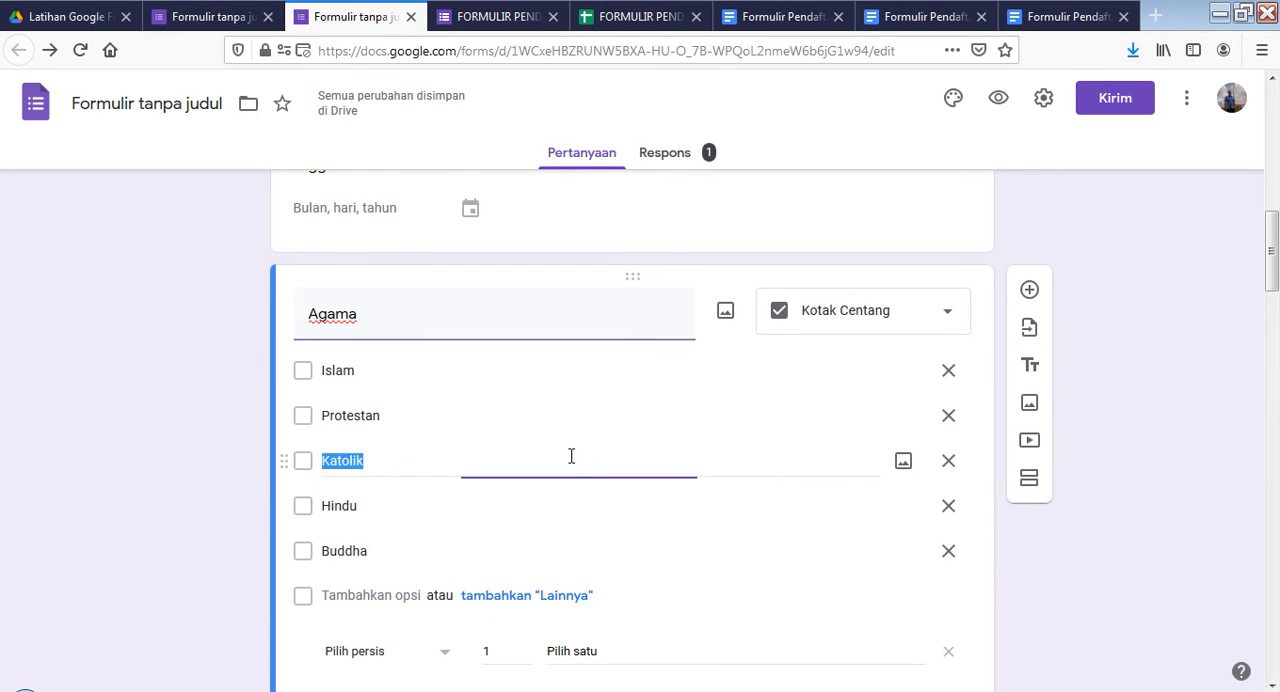
{"action": "left_click", "coordinate": [947, 325]}
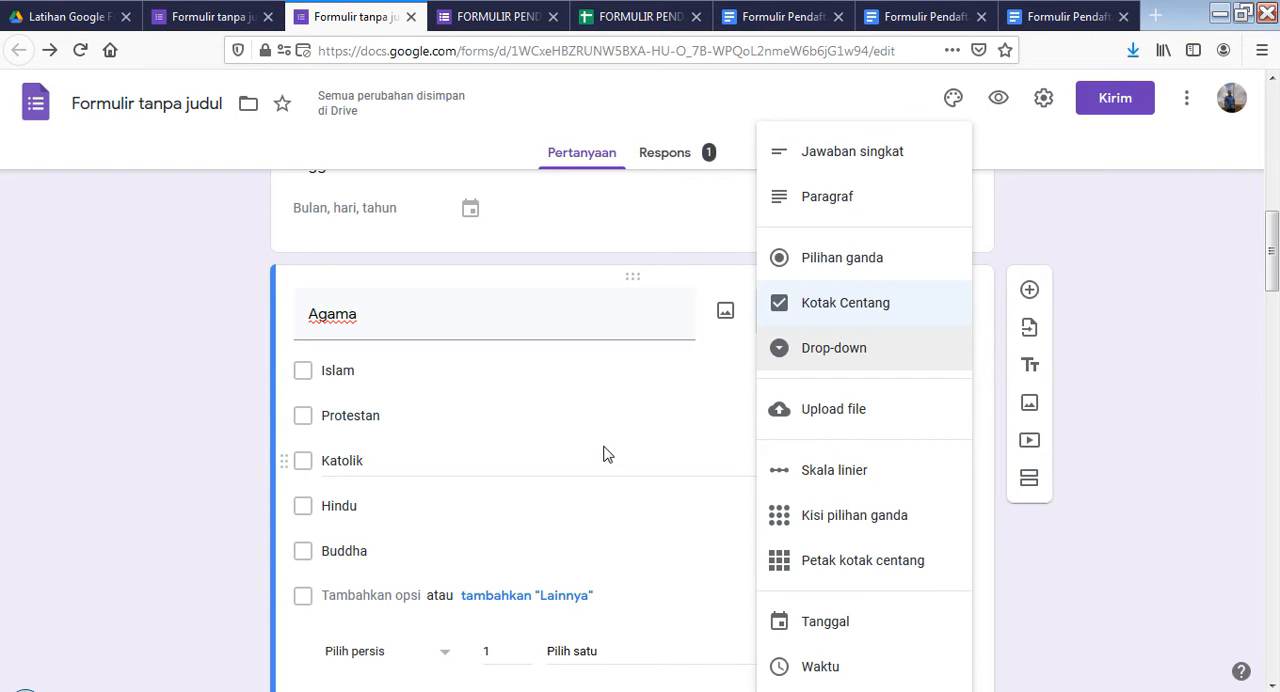
{"action": "left_click", "coordinate": [416, 374]}
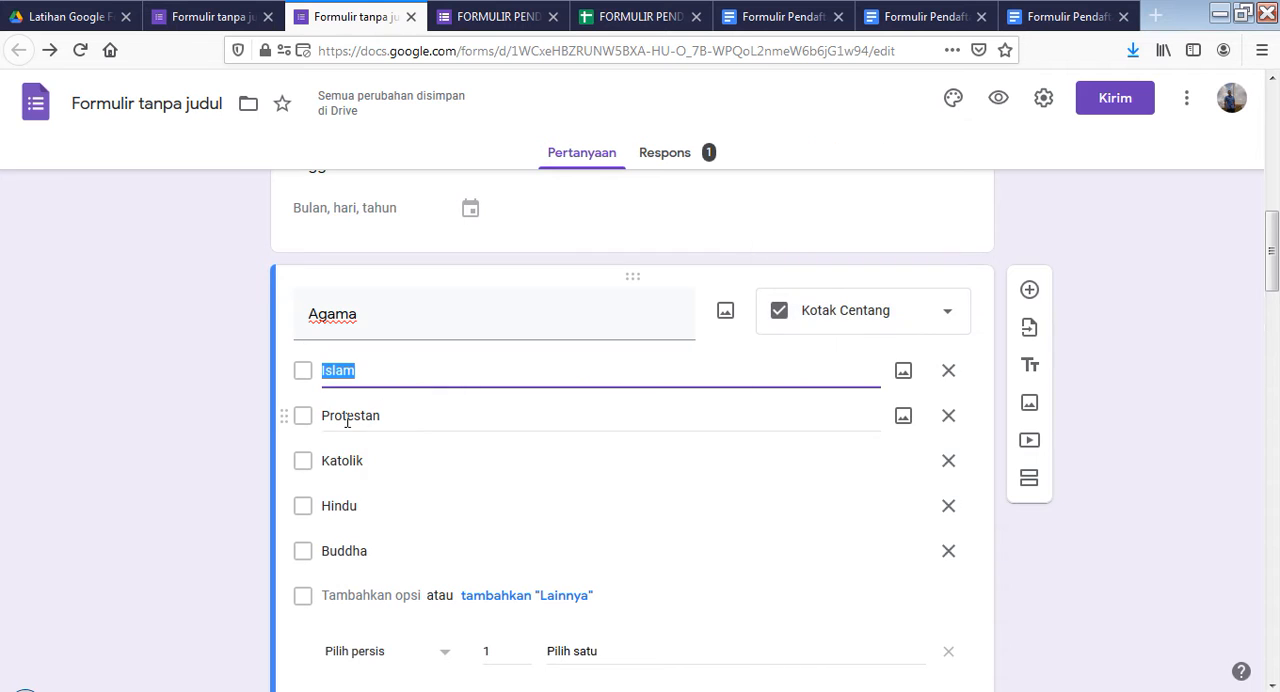
{"action": "scroll", "coordinate": [520, 476], "scroll_direction": "down", "scroll_amount": 2}
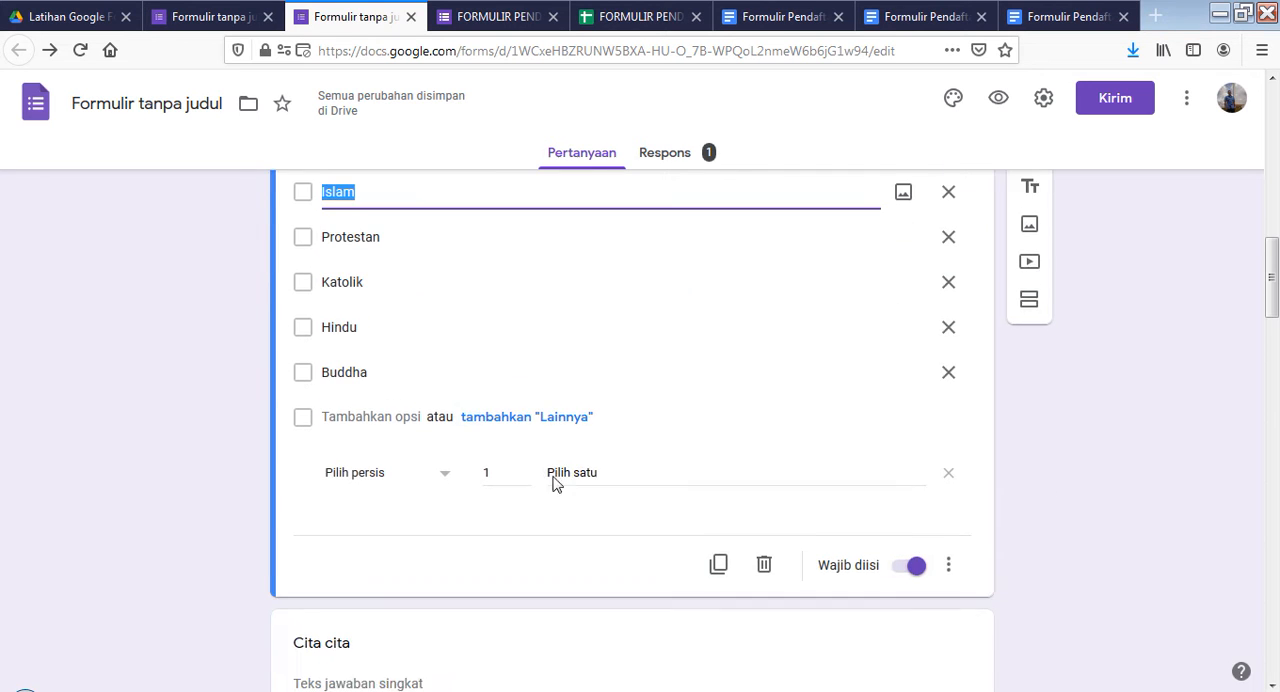
Turn off response validation for the "Agama" question
{"action": "left_click", "coordinate": [948, 555]}
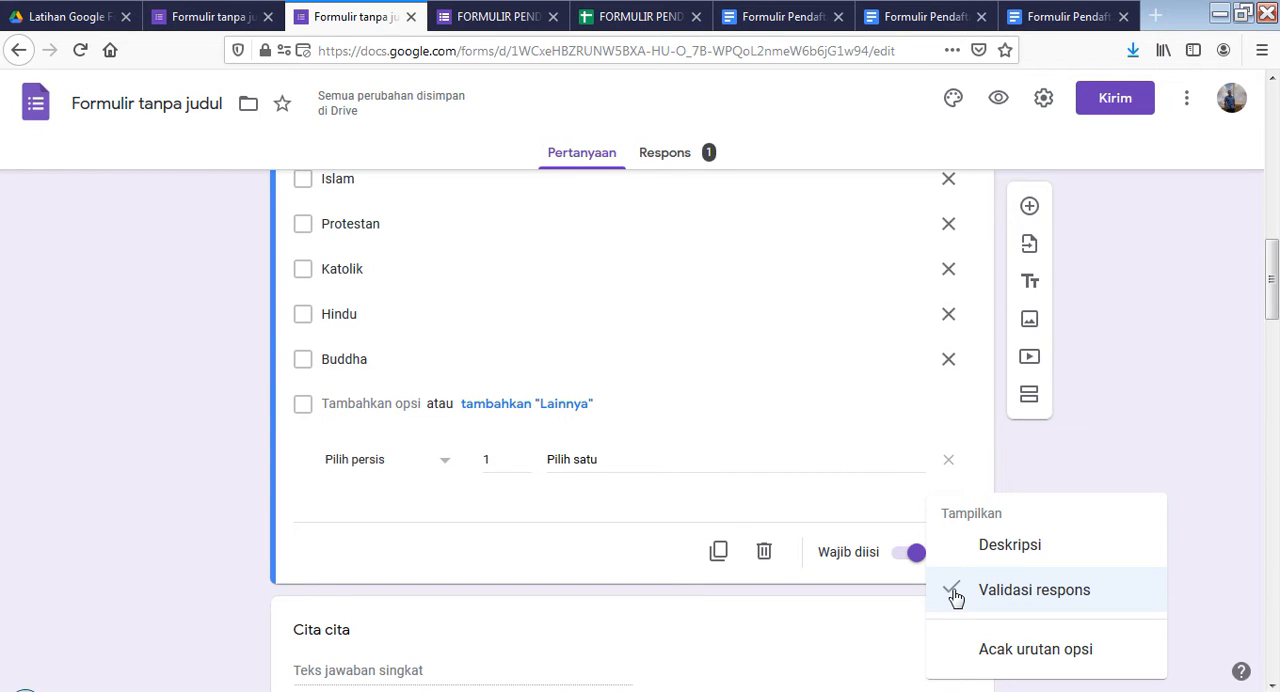
{"action": "left_click", "coordinate": [955, 591]}
{"action": "scroll", "coordinate": [466, 483], "scroll_direction": "up", "scroll_amount": 3}
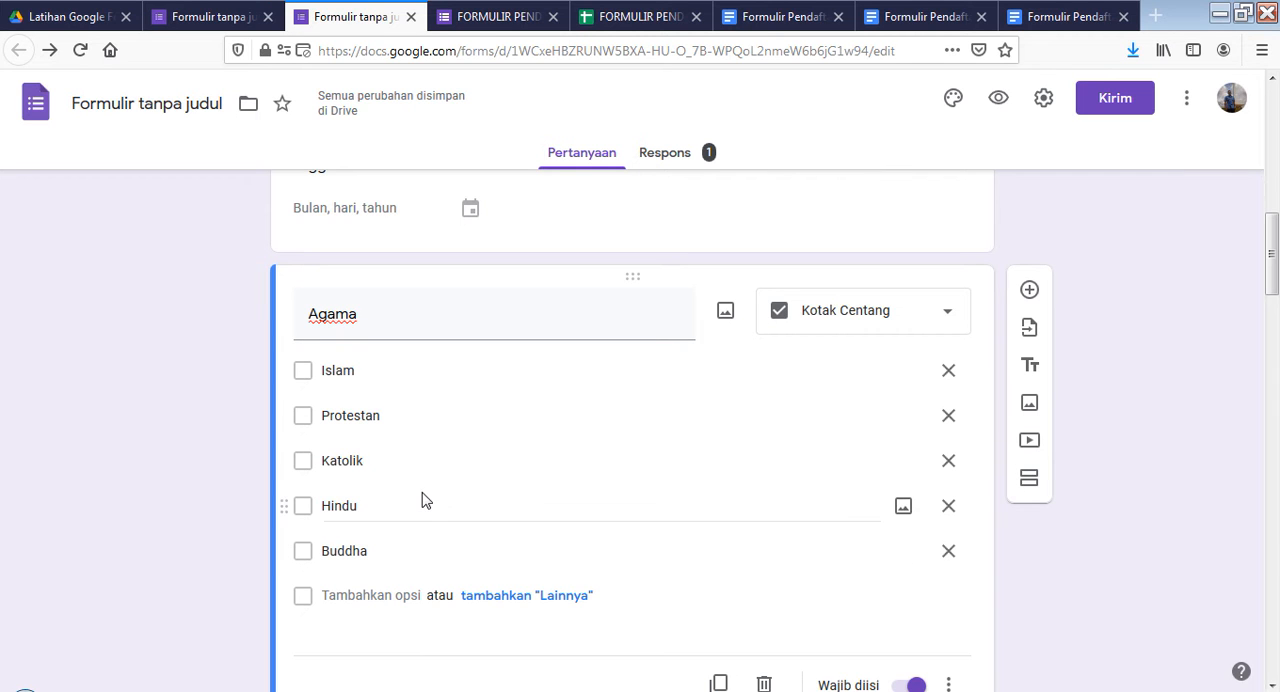
Turn on response validation for the "Agama" question and set the rule to "Pilih persis" 1
{"action": "scroll", "coordinate": [750, 535], "scroll_direction": "down", "scroll_amount": 3}
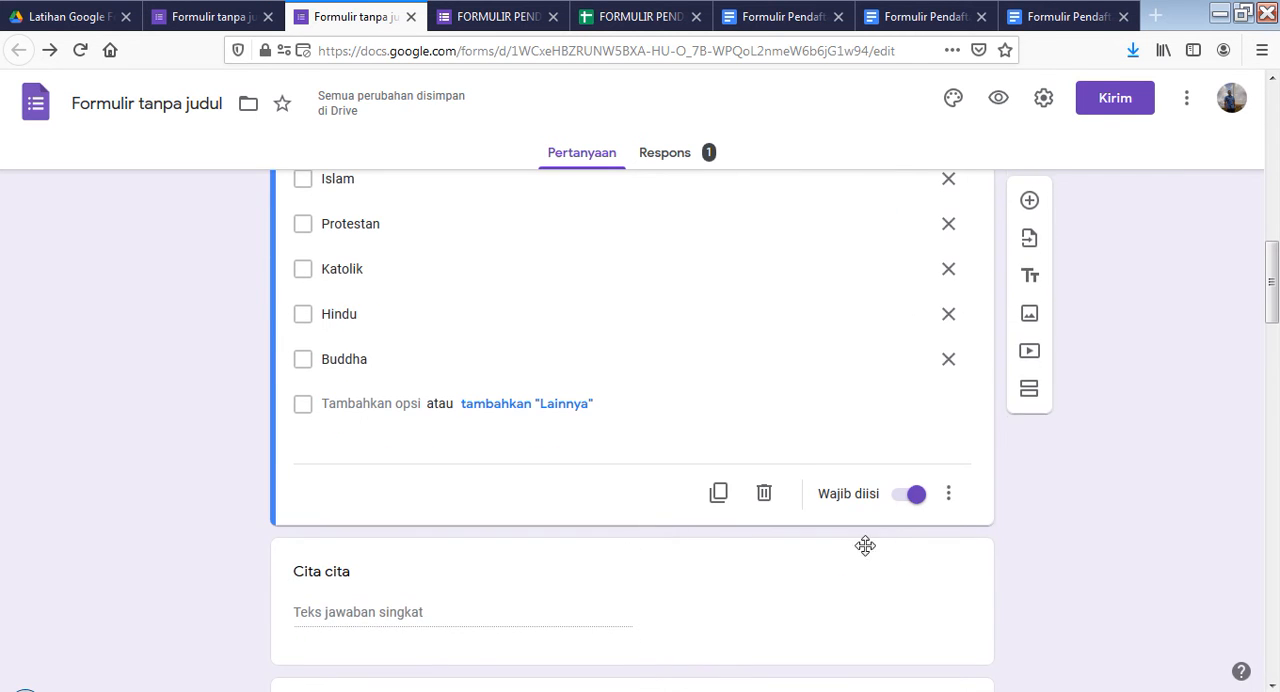
{"action": "left_click", "coordinate": [948, 493]}
{"action": "left_click", "coordinate": [960, 600]}
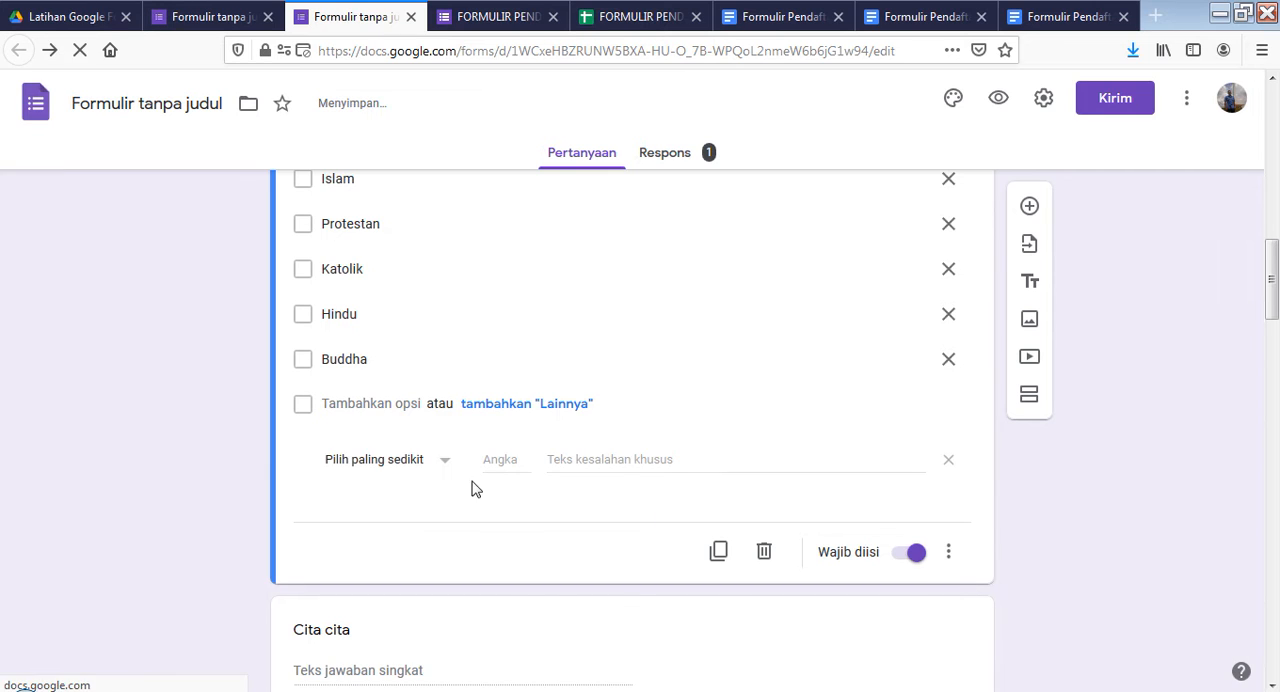
{"action": "left_click", "coordinate": [443, 466]}
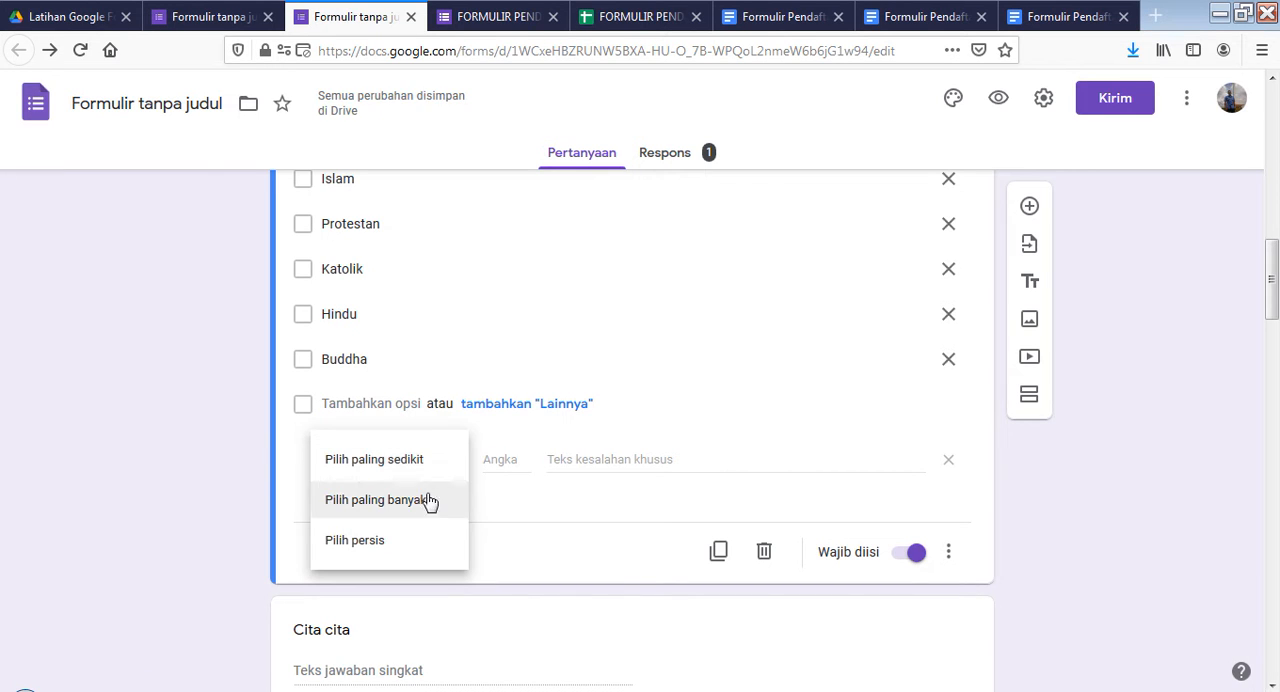
{"action": "left_click", "coordinate": [391, 540]}
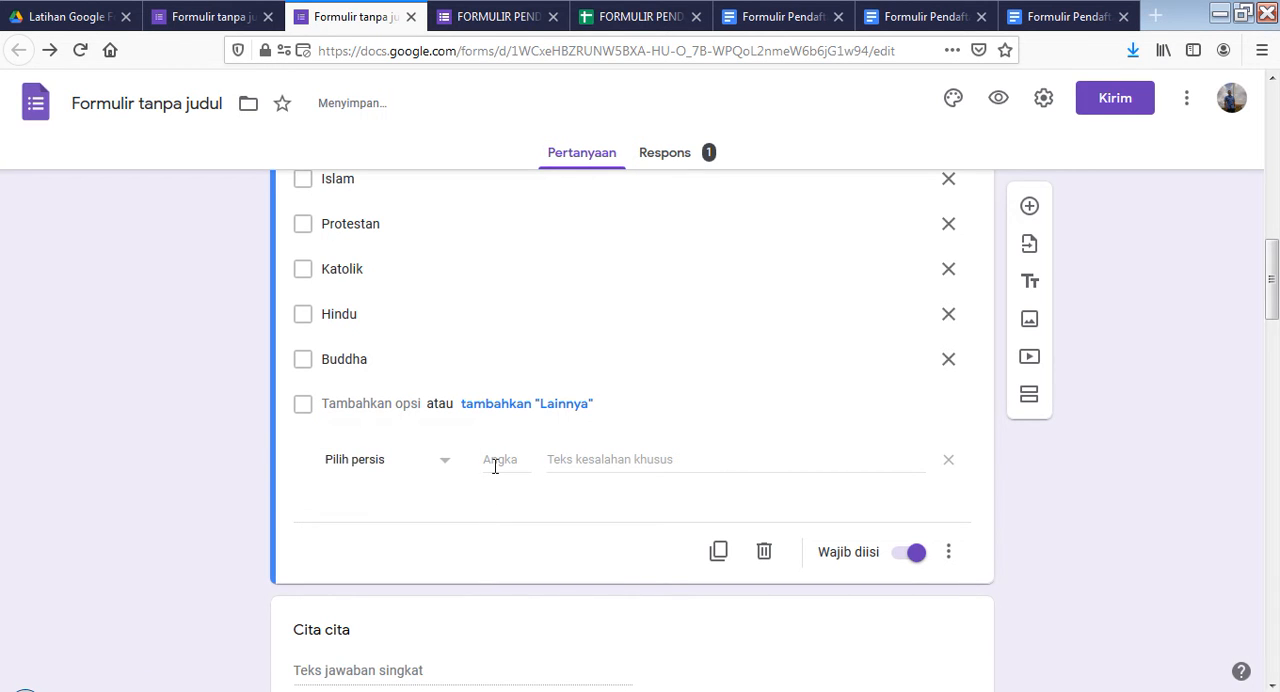
{"action": "type", "text": "1"}
Enter "PiLIH SATU" as the custom error text of the "Agama" validation rule
{"action": "left_click", "coordinate": [593, 459]}
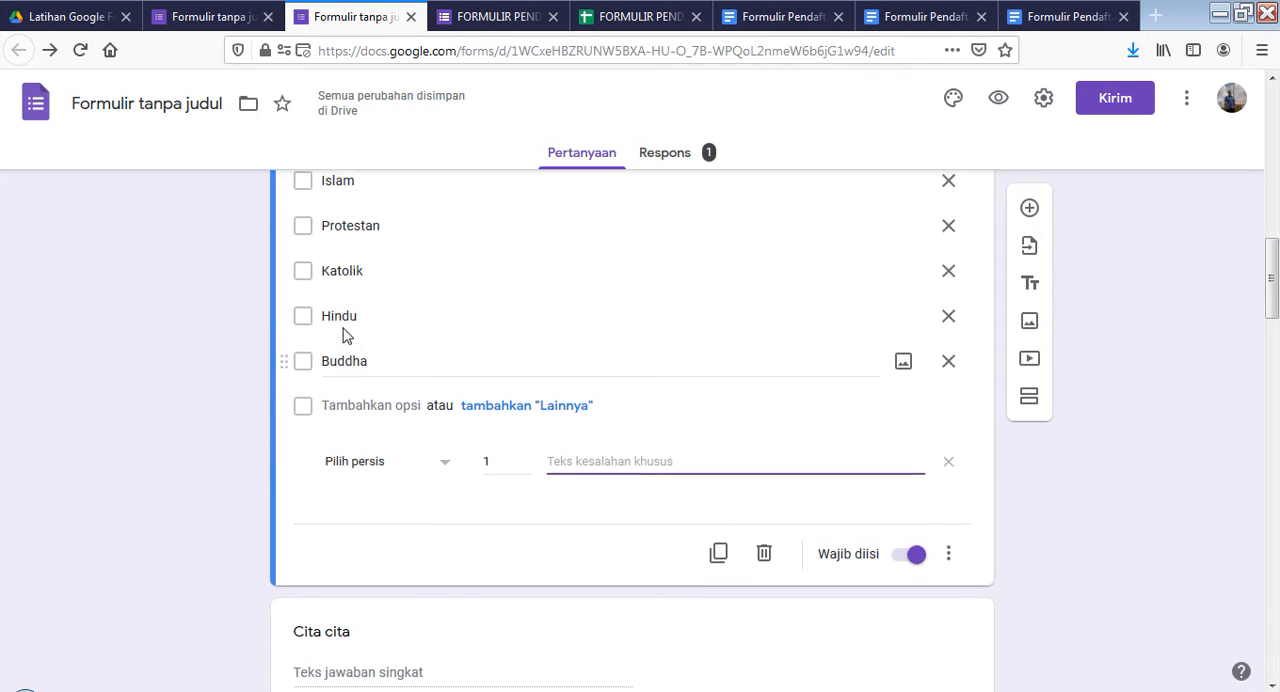
{"action": "scroll", "coordinate": [377, 409], "scroll_direction": "up", "scroll_amount": 3}
{"action": "scroll", "coordinate": [404, 421], "scroll_direction": "down", "scroll_amount": 2}
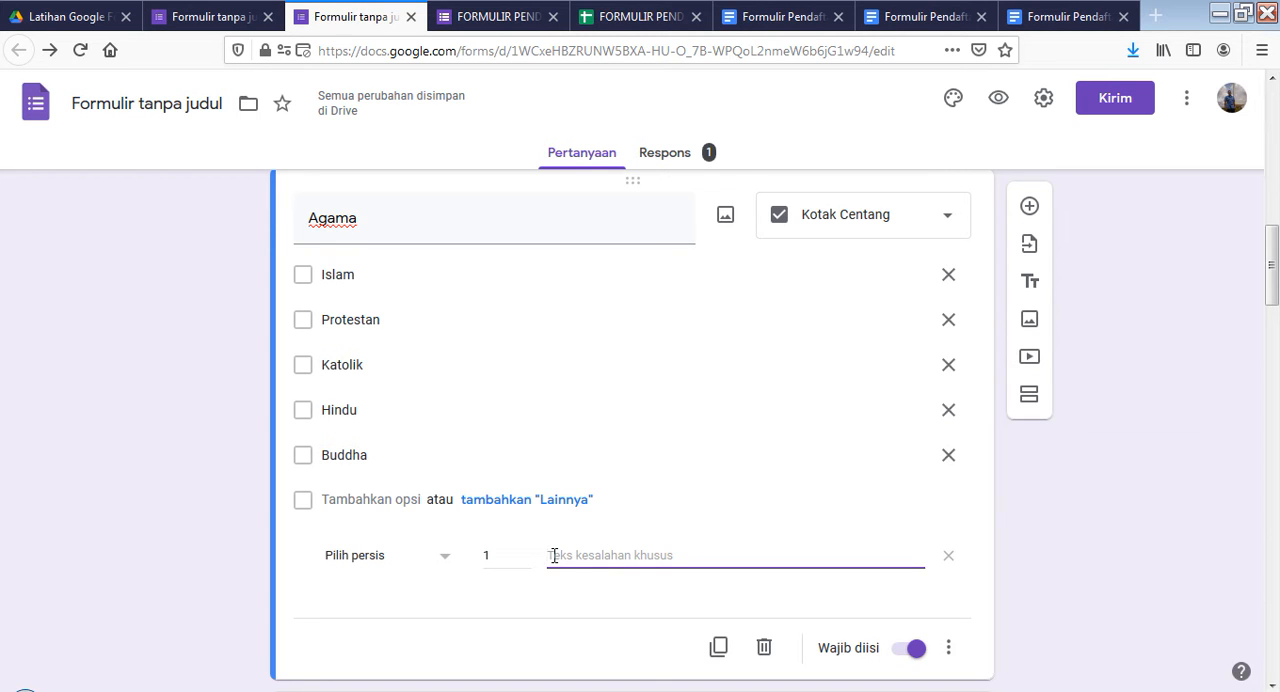
{"action": "type", "text": "pil"}
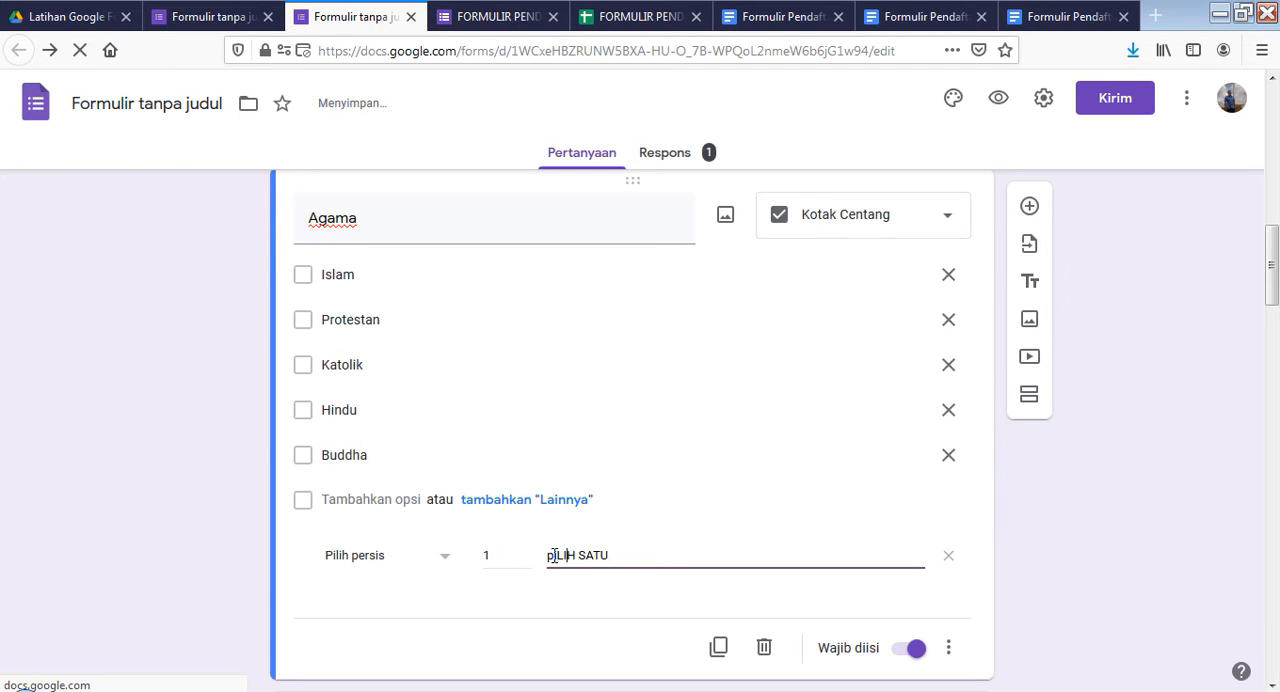
{"action": "key", "text": "BackSpace"}
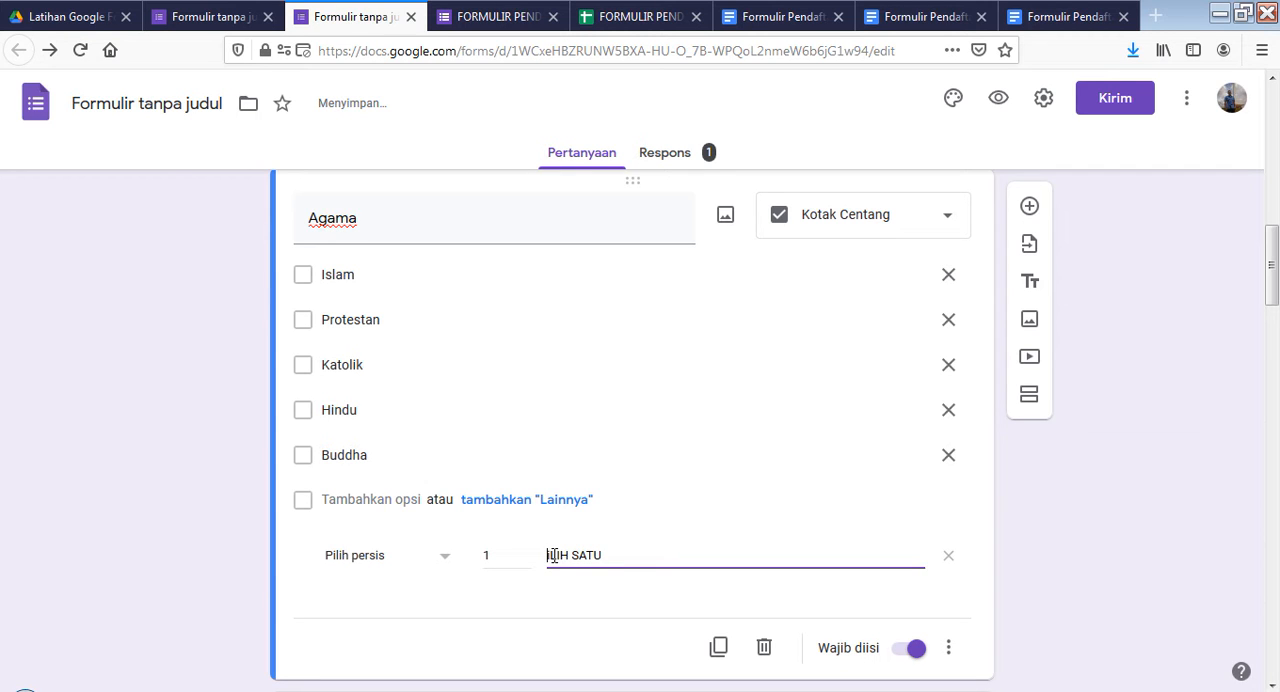
{"action": "type", "text": "P"}
{"action": "left_click", "coordinate": [632, 588]}
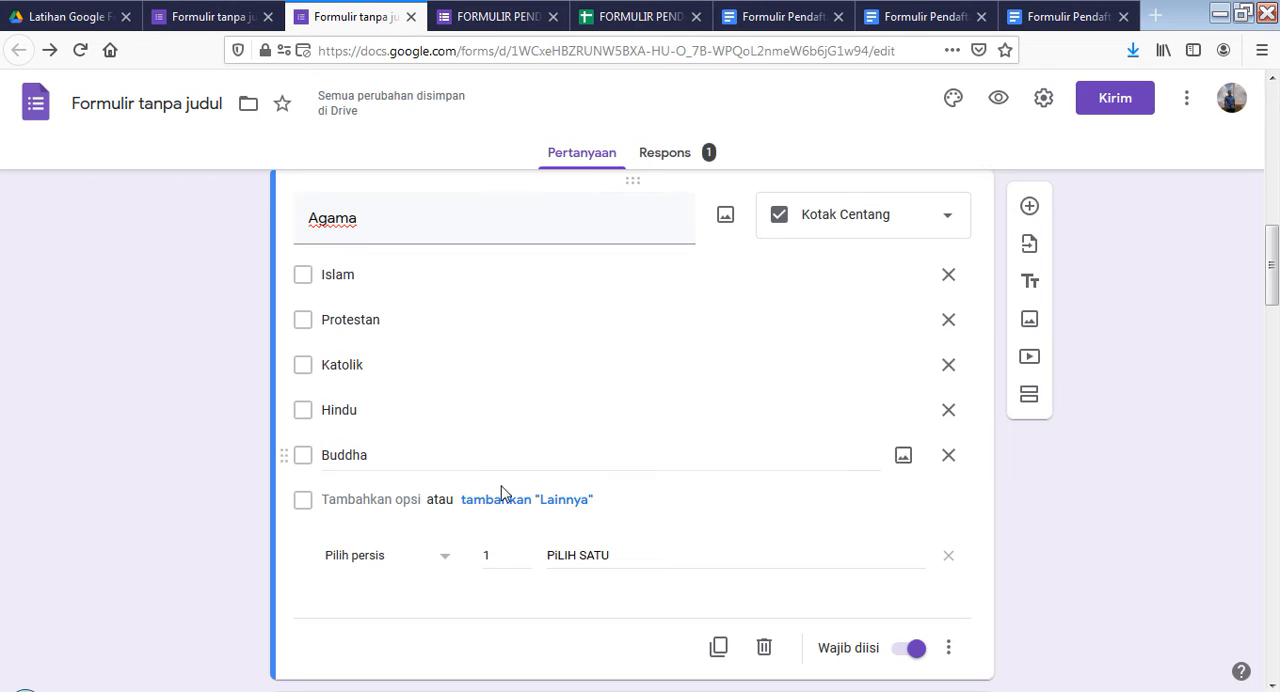
Test the "Agama" selection limit in the live form by ticking both Protestan and Islam, and clear both options again
{"action": "left_click", "coordinate": [502, 16]}
{"action": "scroll", "coordinate": [457, 411], "scroll_direction": "down", "scroll_amount": 4}
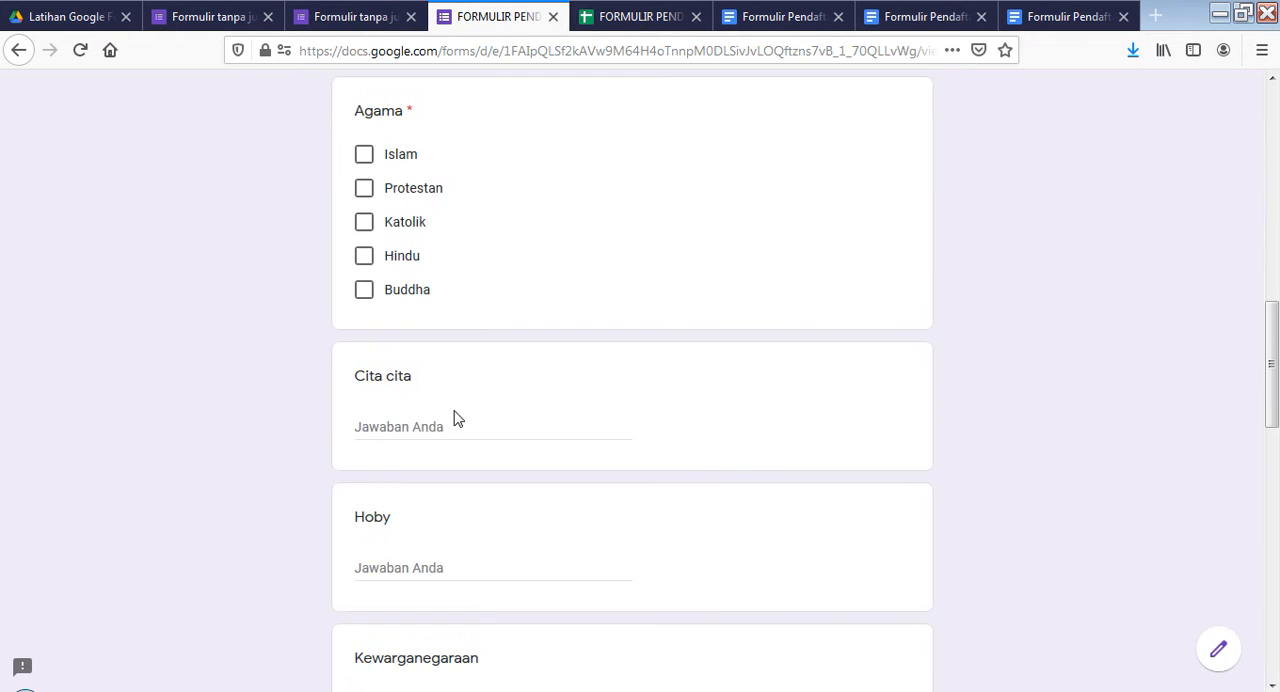
{"action": "scroll", "coordinate": [457, 417], "scroll_direction": "up", "scroll_amount": 1}
{"action": "left_click", "coordinate": [365, 285]}
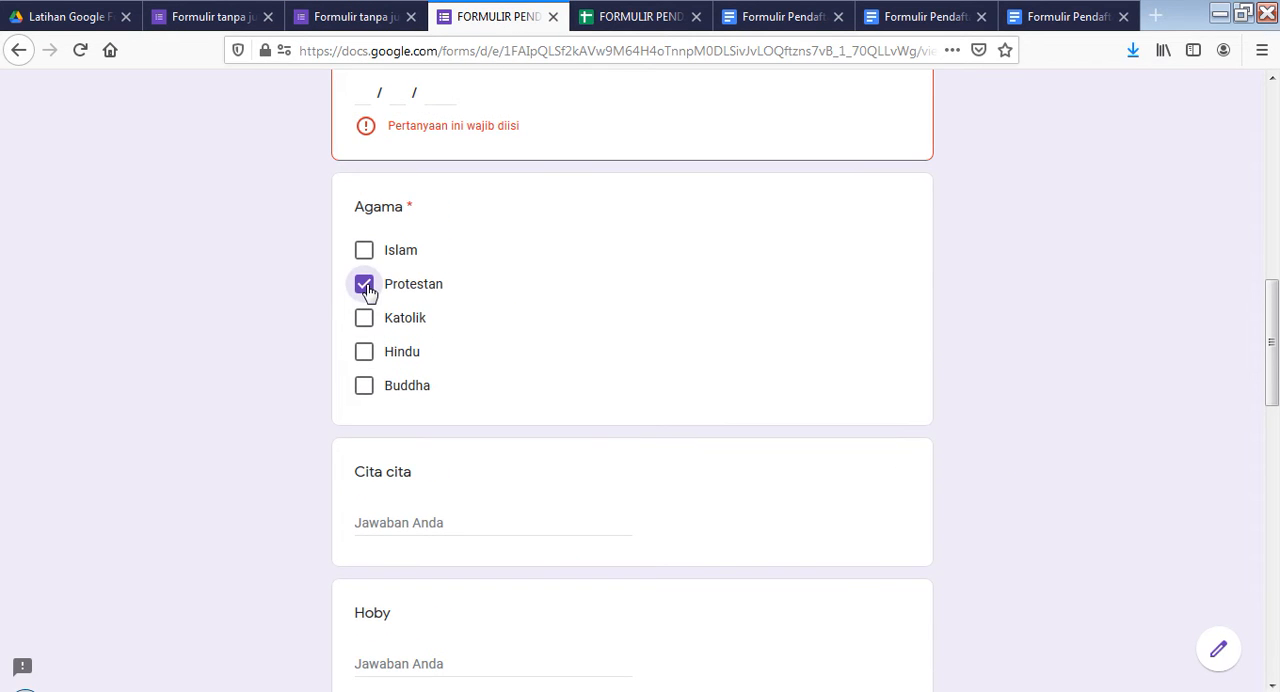
{"action": "left_click", "coordinate": [364, 253]}
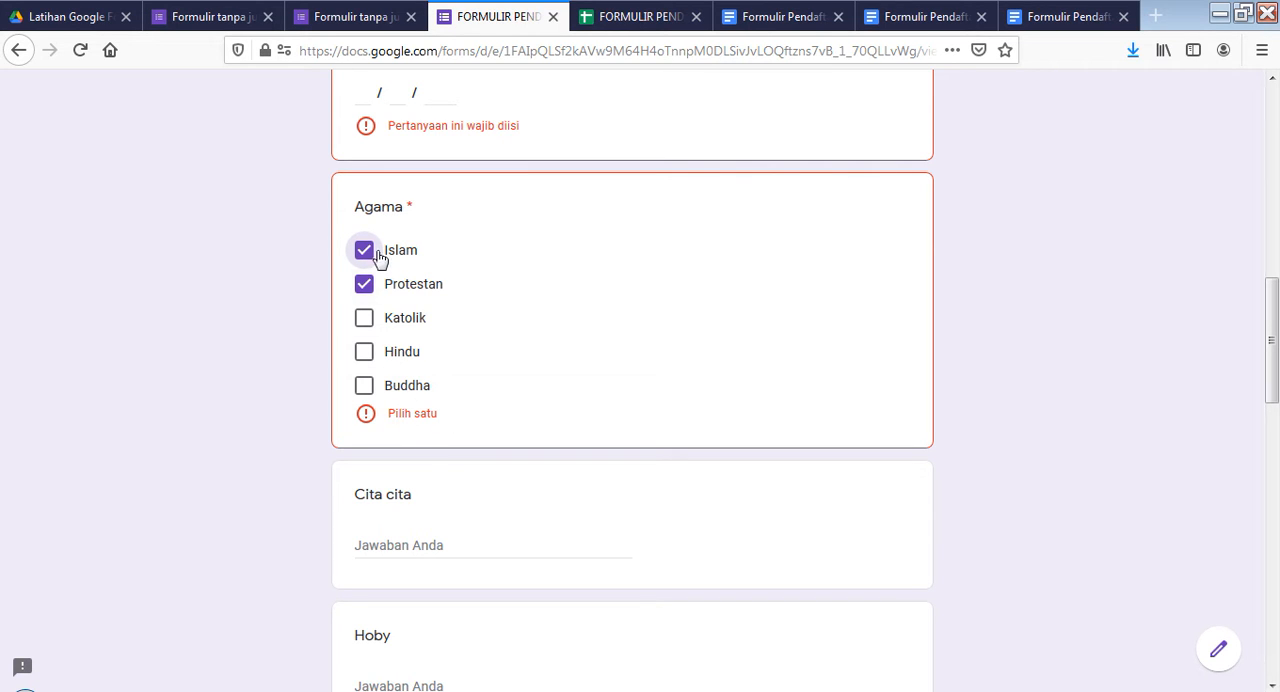
{"action": "left_click", "coordinate": [365, 287]}
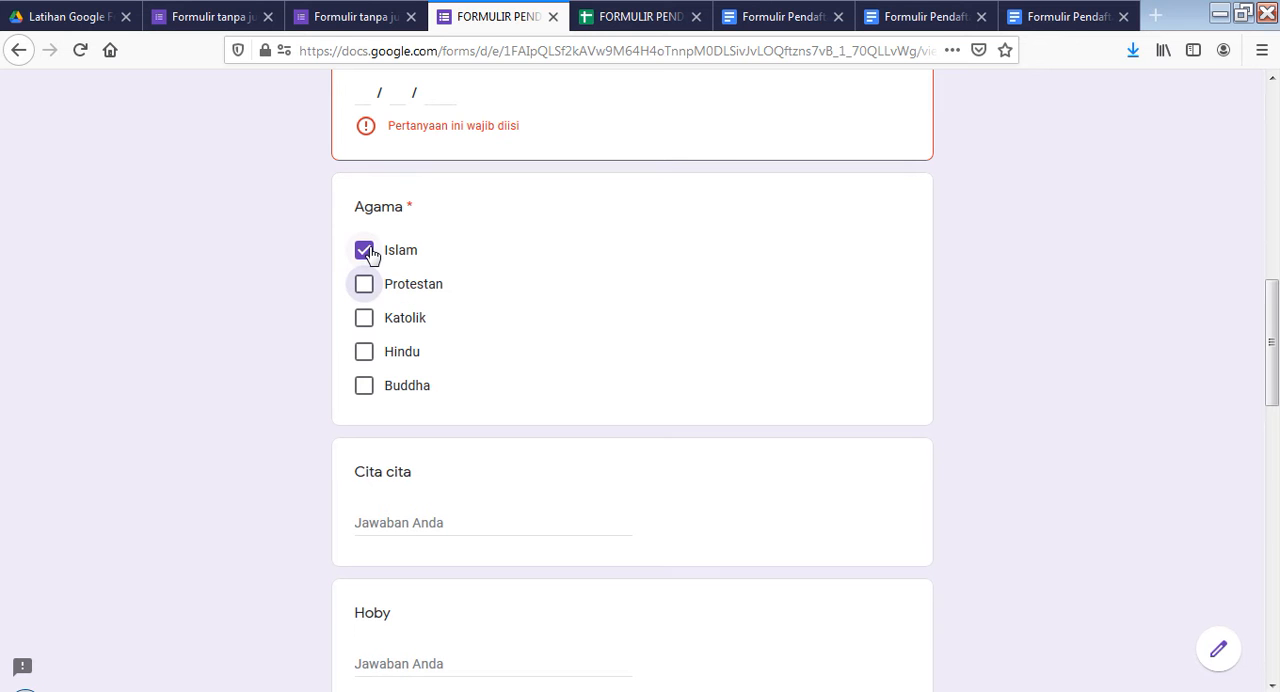
{"action": "left_click", "coordinate": [364, 251]}
Return to the form editor, open the "Kewarganegaraan" question and examine its answer type, options and validation rule
{"action": "left_click", "coordinate": [340, 16]}
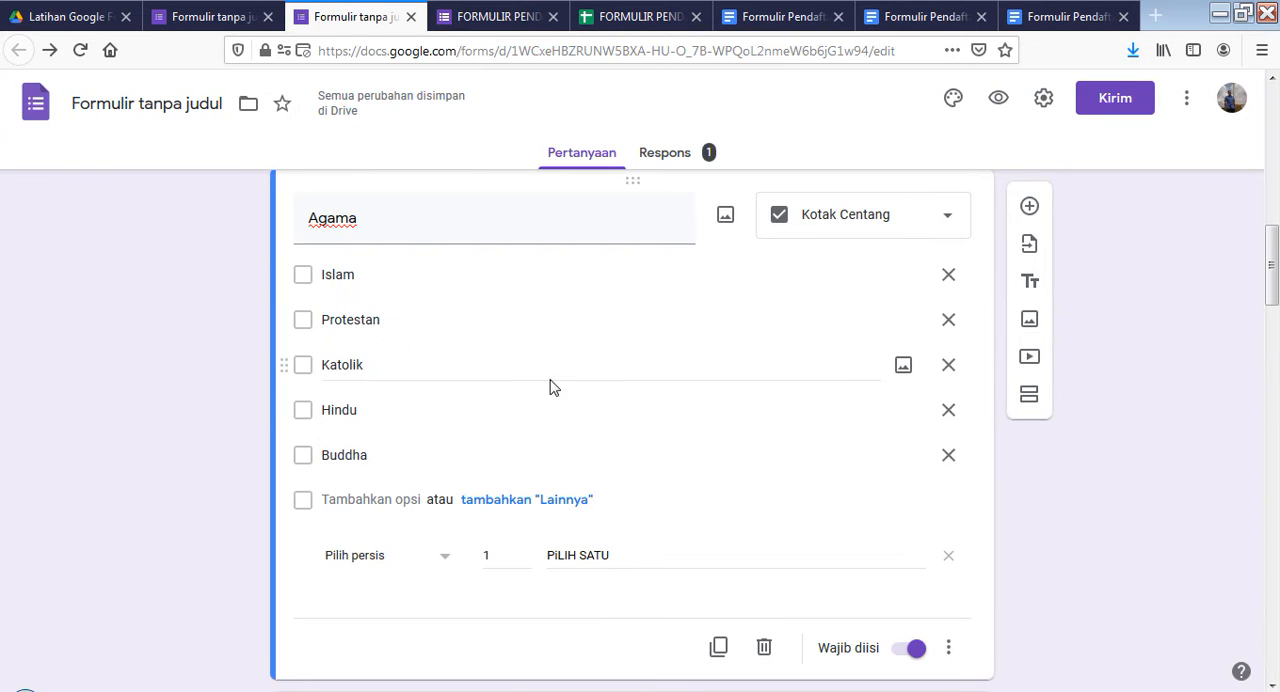
{"action": "scroll", "coordinate": [640, 452], "scroll_direction": "down", "scroll_amount": 5}
{"action": "scroll", "coordinate": [628, 455], "scroll_direction": "down", "scroll_amount": 2}
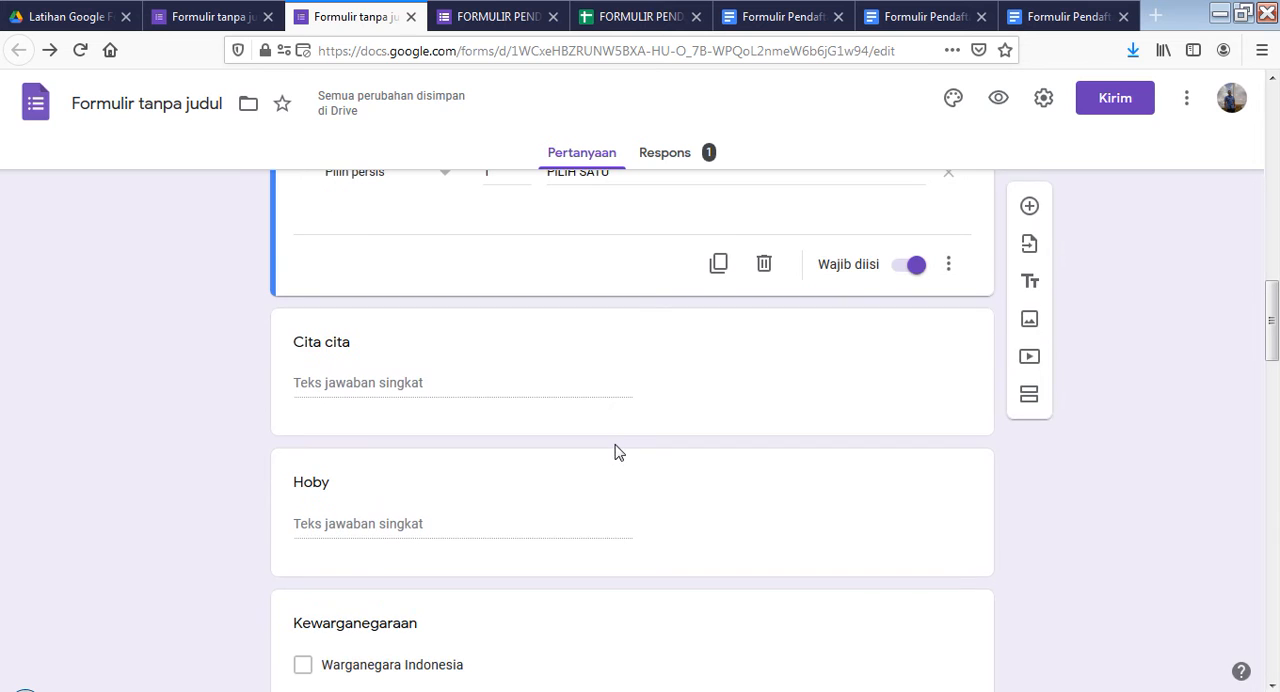
{"action": "scroll", "coordinate": [574, 449], "scroll_direction": "down", "scroll_amount": 2}
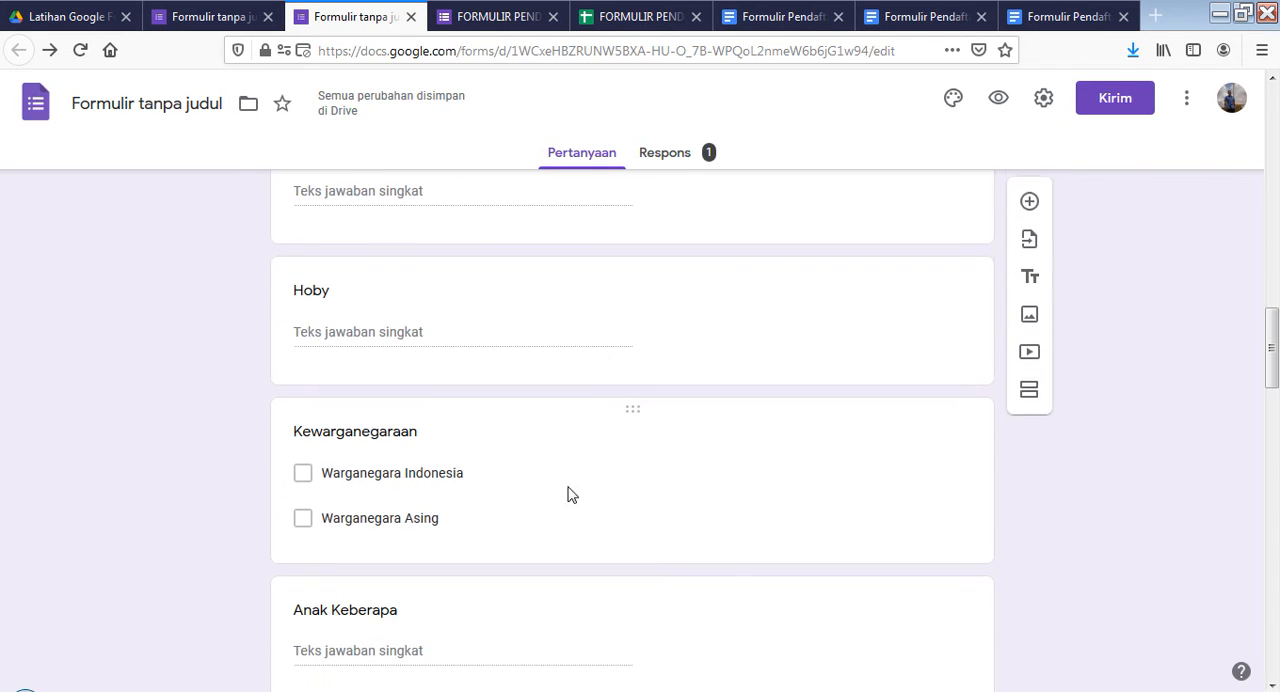
{"action": "left_click", "coordinate": [480, 510]}
{"action": "left_click", "coordinate": [666, 451]}
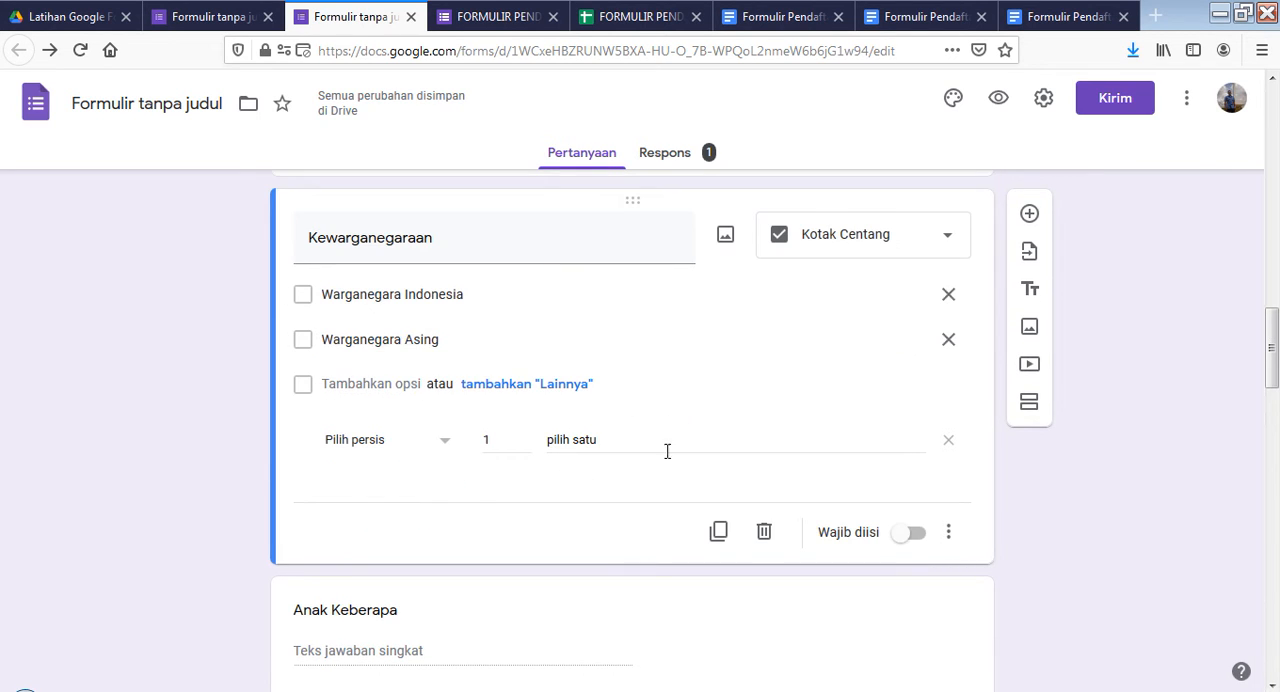
Look through the questions that follow "Kewarganegaraan", from "Anak Keberapa" down to "Nomor Telpon"
{"action": "scroll", "coordinate": [600, 470], "scroll_direction": "down", "scroll_amount": 3}
{"action": "left_click", "coordinate": [502, 352]}
{"action": "scroll", "coordinate": [518, 480], "scroll_direction": "down", "scroll_amount": 9}
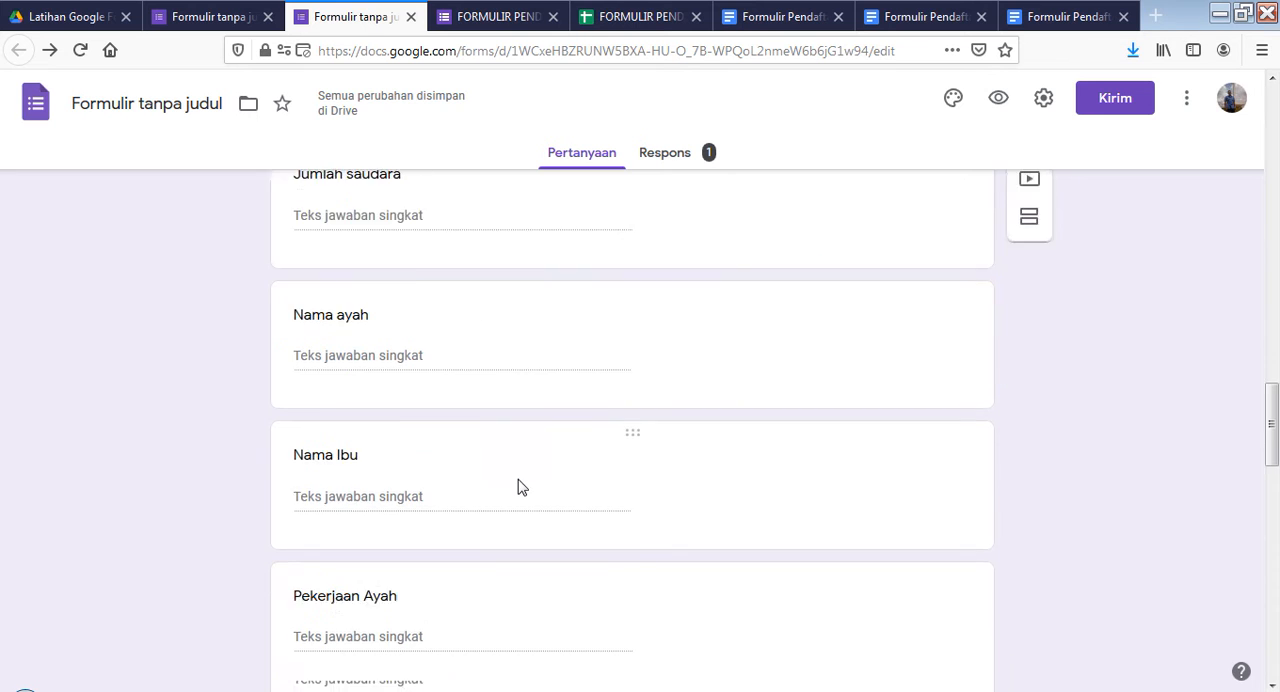
{"action": "scroll", "coordinate": [518, 479], "scroll_direction": "down", "scroll_amount": 6}
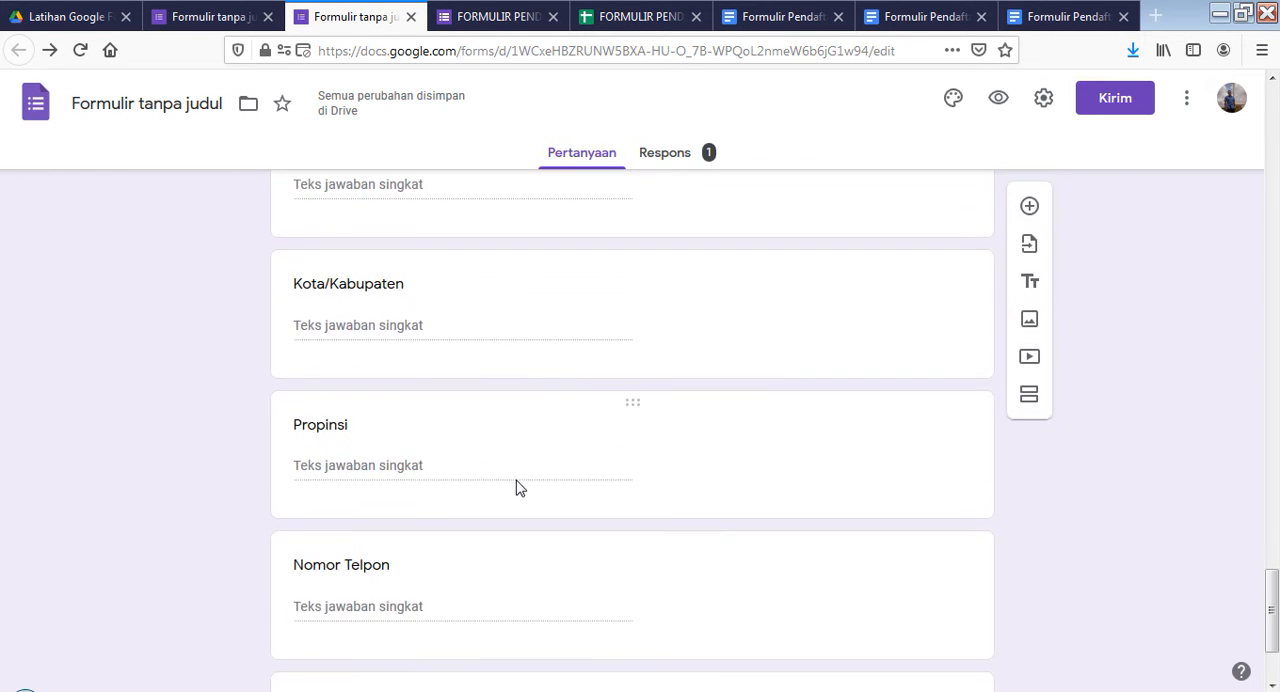
Open the "Nomor Telpon" question, review its validation types and number conditions, and make the question required
{"action": "scroll", "coordinate": [547, 521], "scroll_direction": "down", "scroll_amount": 2}
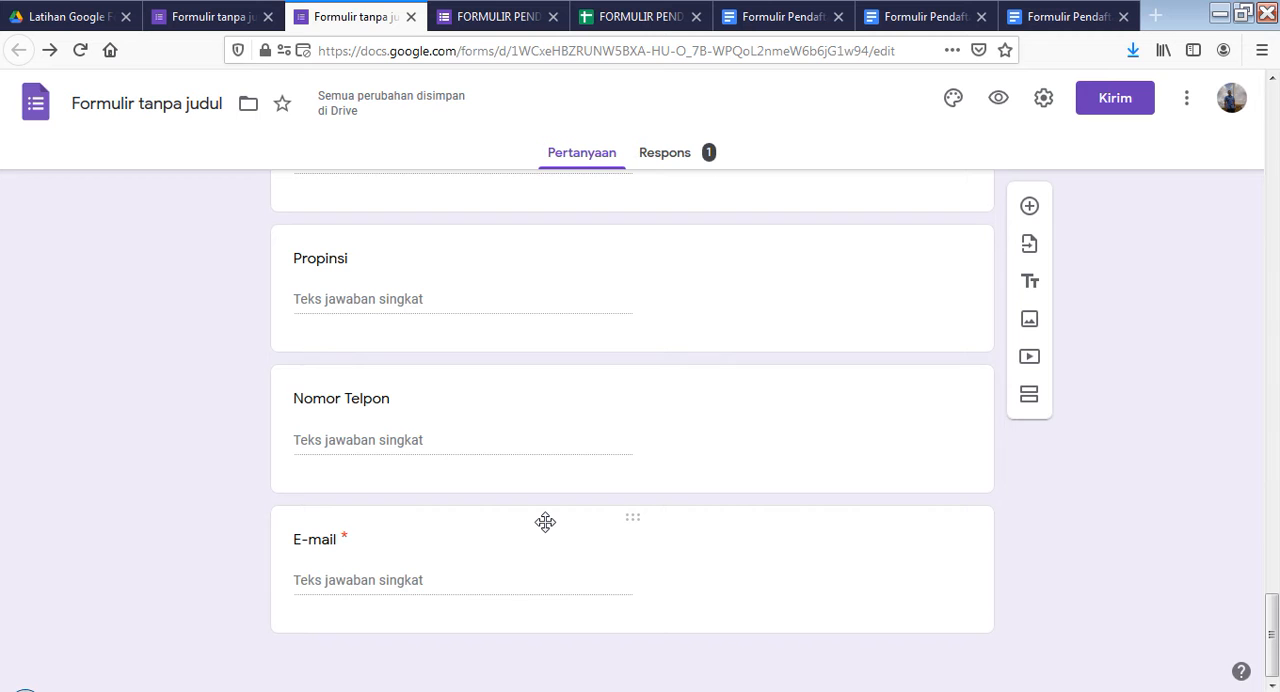
{"action": "left_click", "coordinate": [630, 433]}
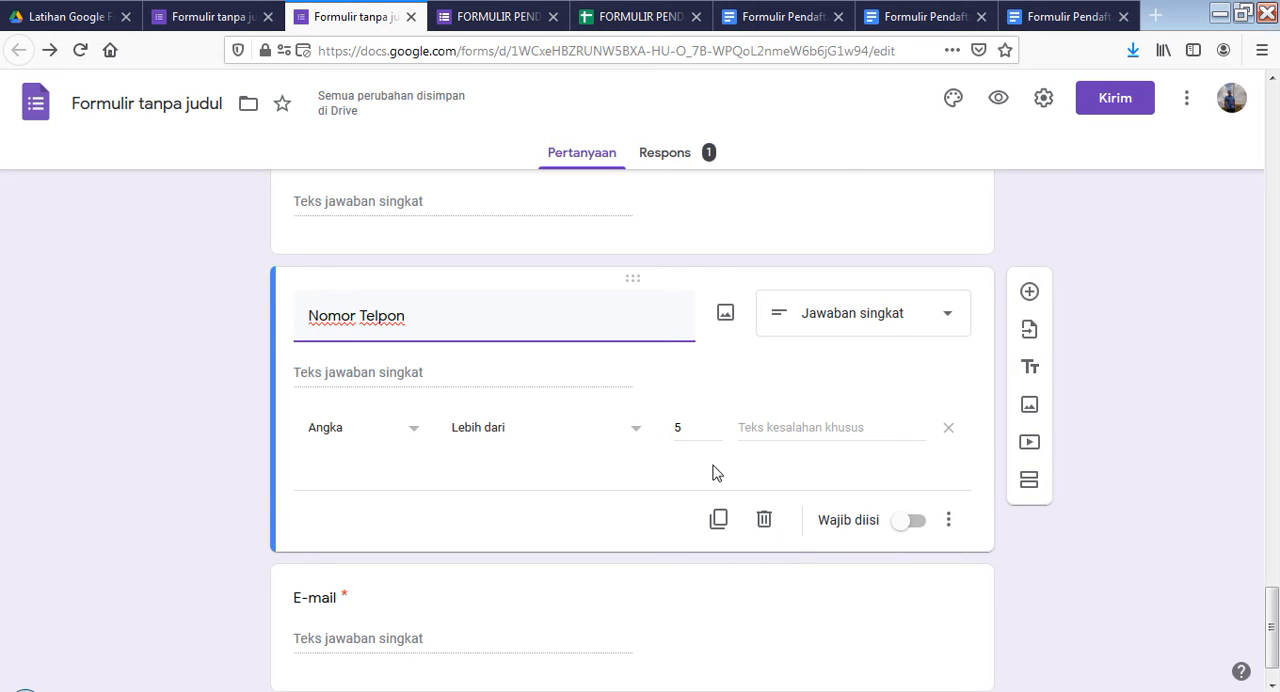
{"action": "left_click", "coordinate": [949, 520]}
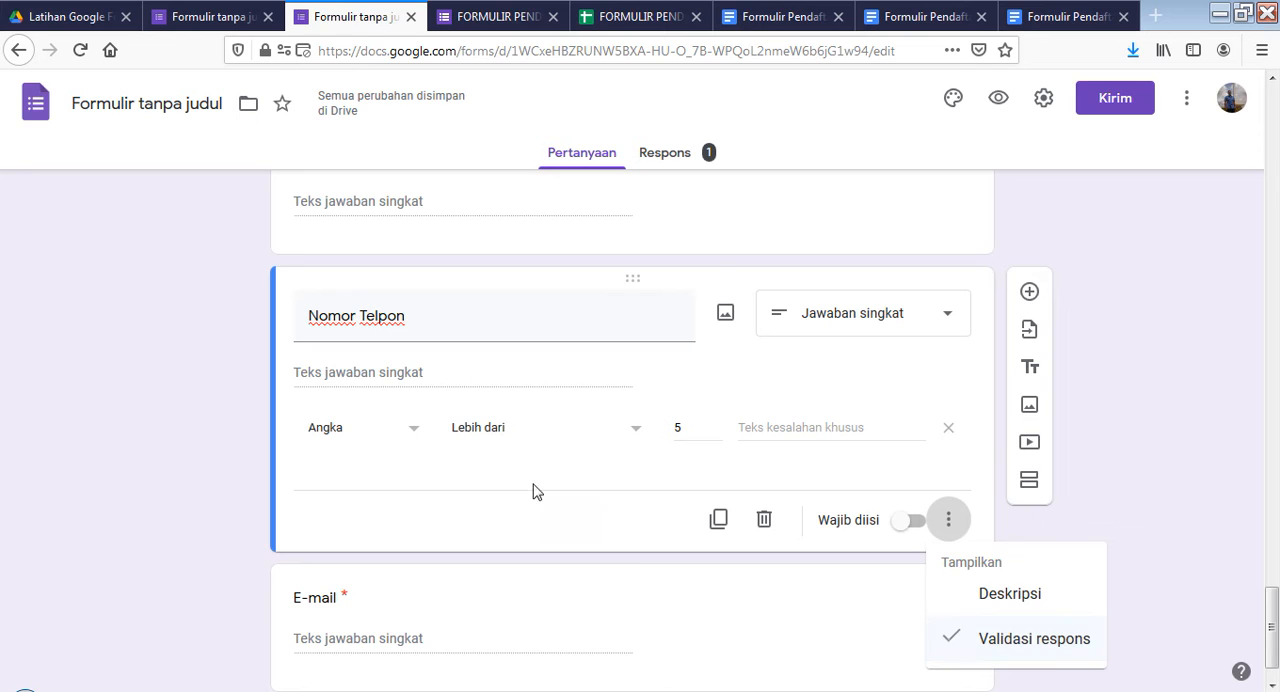
{"action": "left_click", "coordinate": [414, 434]}
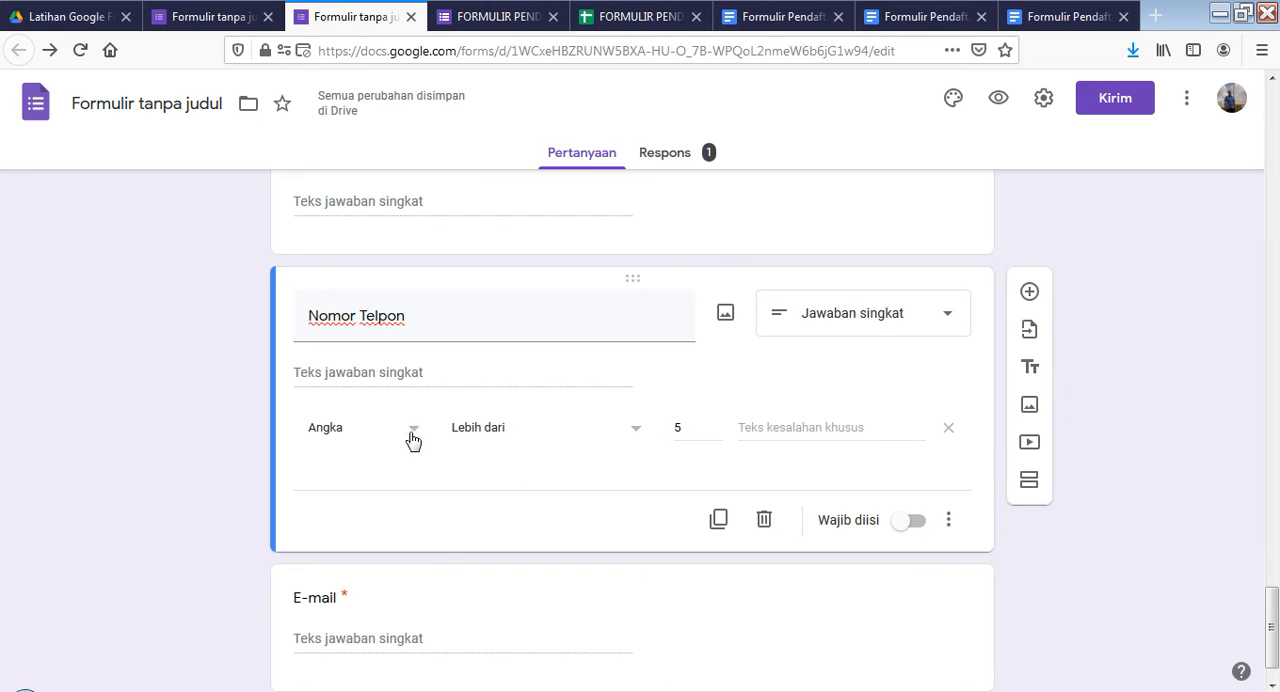
{"action": "left_click", "coordinate": [407, 436]}
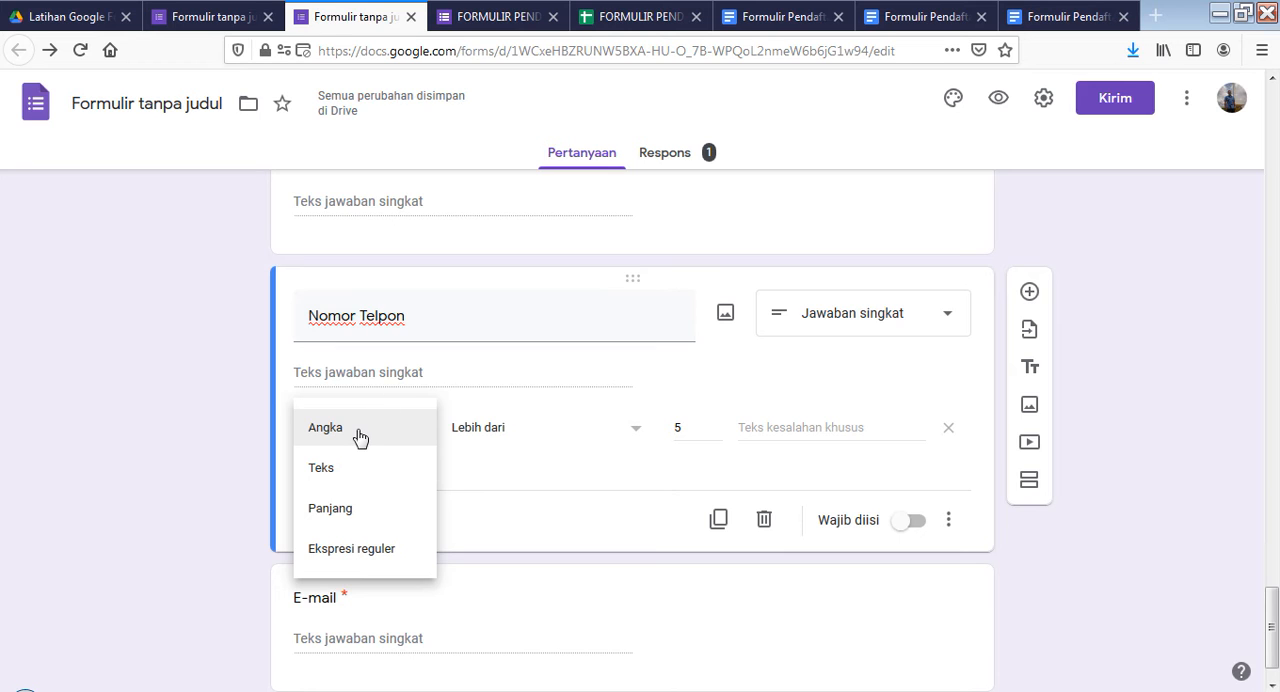
{"action": "left_click", "coordinate": [359, 437]}
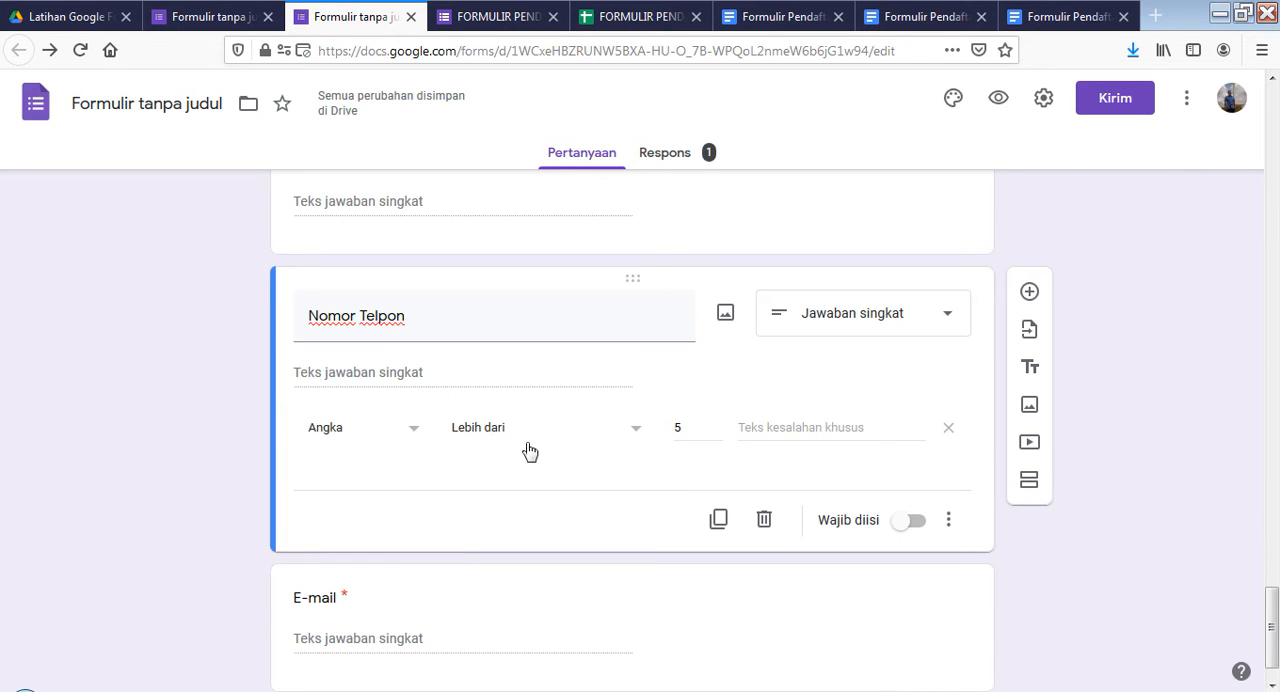
{"action": "left_click", "coordinate": [636, 432]}
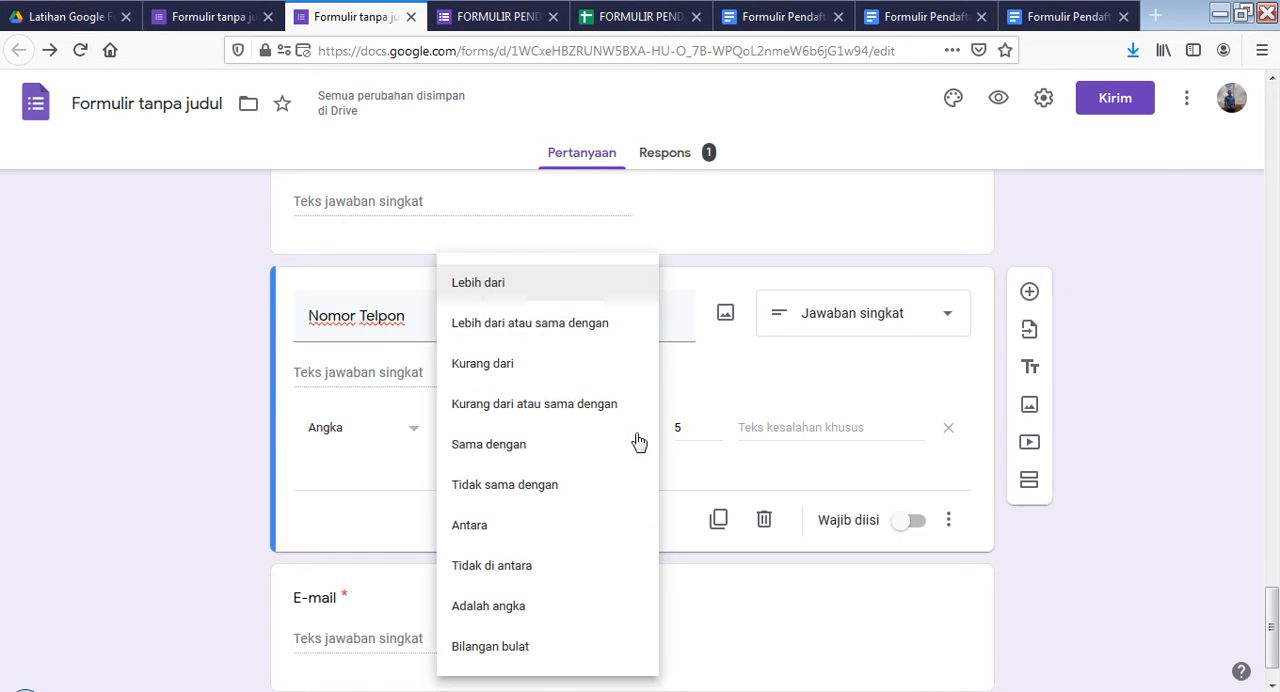
{"action": "left_click", "coordinate": [402, 500]}
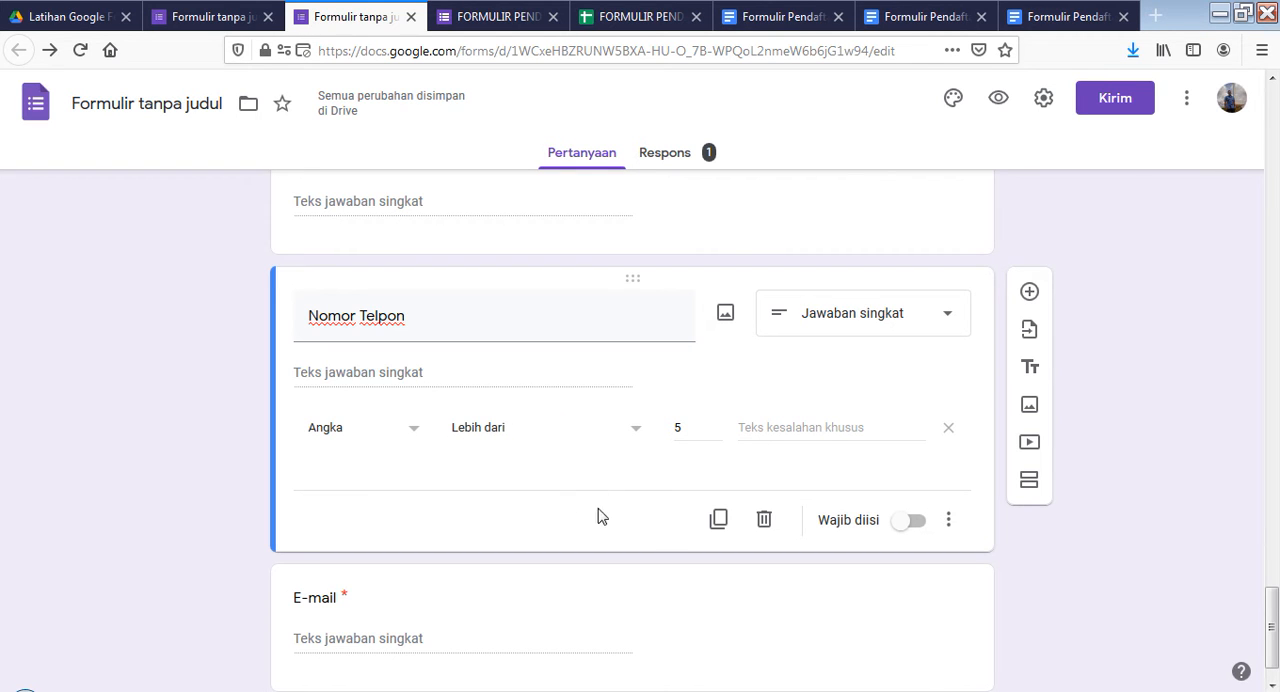
{"action": "left_click", "coordinate": [906, 530]}
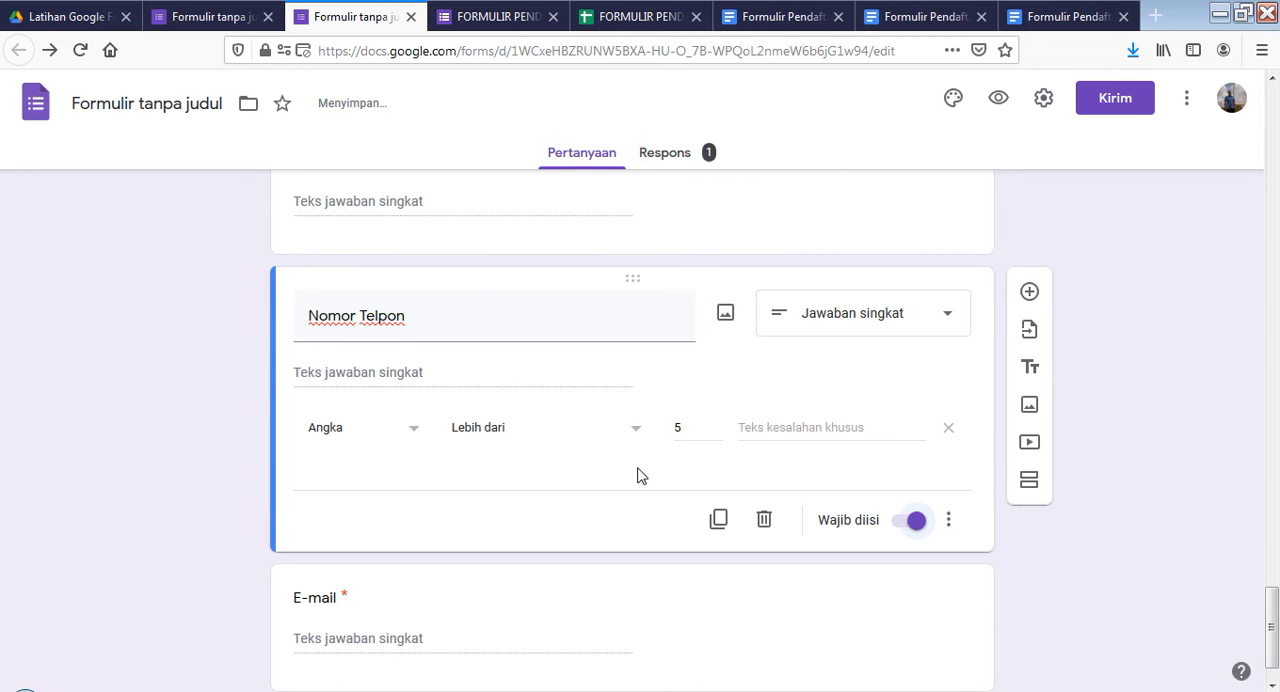
Look over the form's questions and compare them with the numbered fields and placeholders in the "Formulir Pendaftaran SMA 1" template
{"action": "scroll", "coordinate": [574, 434], "scroll_direction": "down", "scroll_amount": 1}
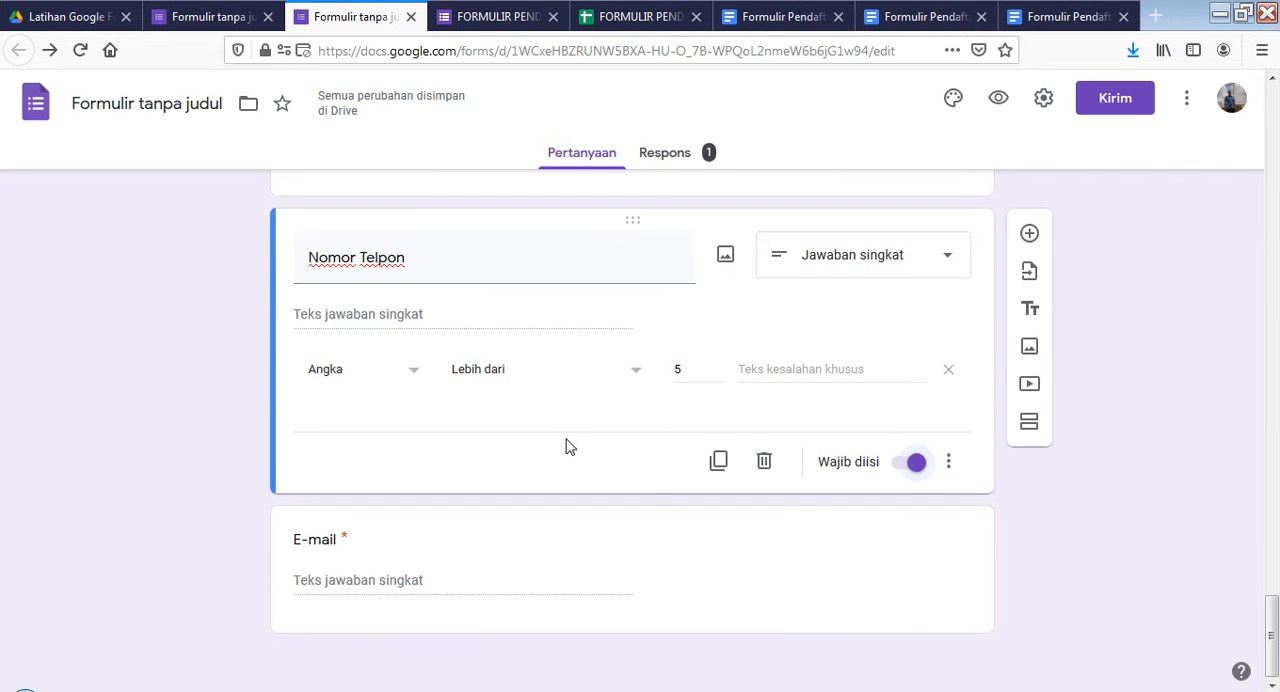
{"action": "scroll", "coordinate": [565, 447], "scroll_direction": "up", "scroll_amount": 15}
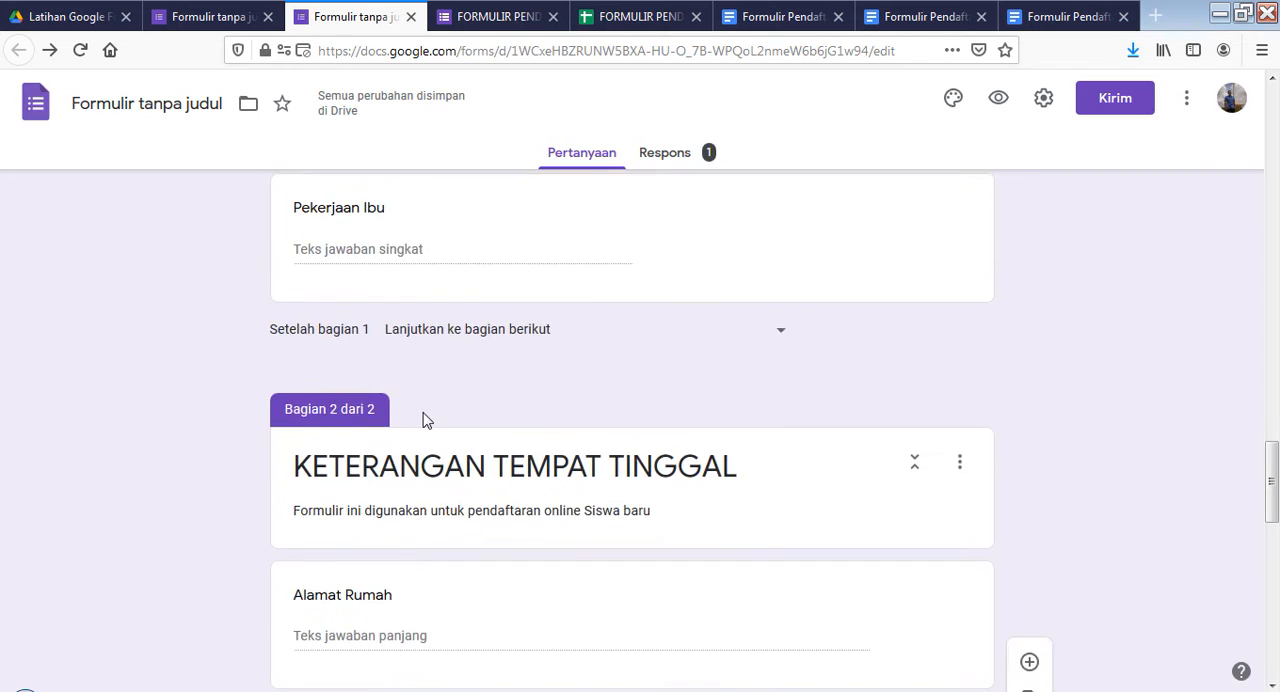
{"action": "scroll", "coordinate": [422, 420], "scroll_direction": "up", "scroll_amount": 10}
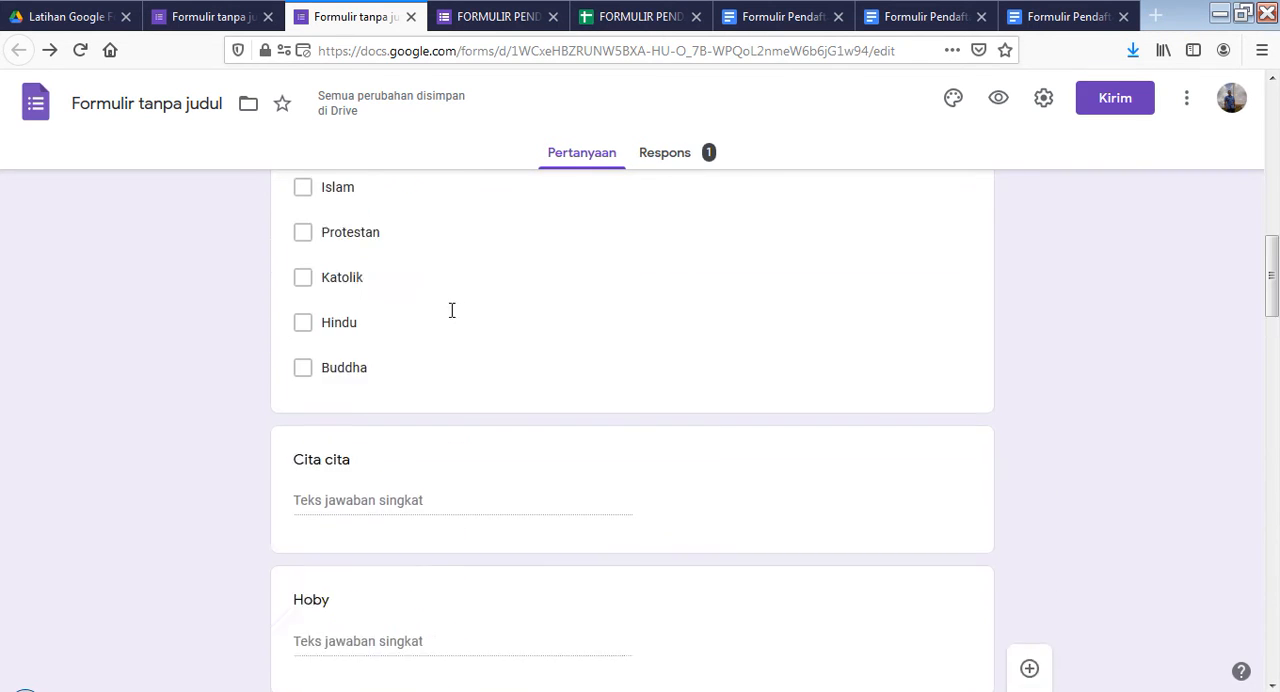
{"action": "scroll", "coordinate": [451, 310], "scroll_direction": "up", "scroll_amount": 2}
{"action": "left_click", "coordinate": [795, 20]}
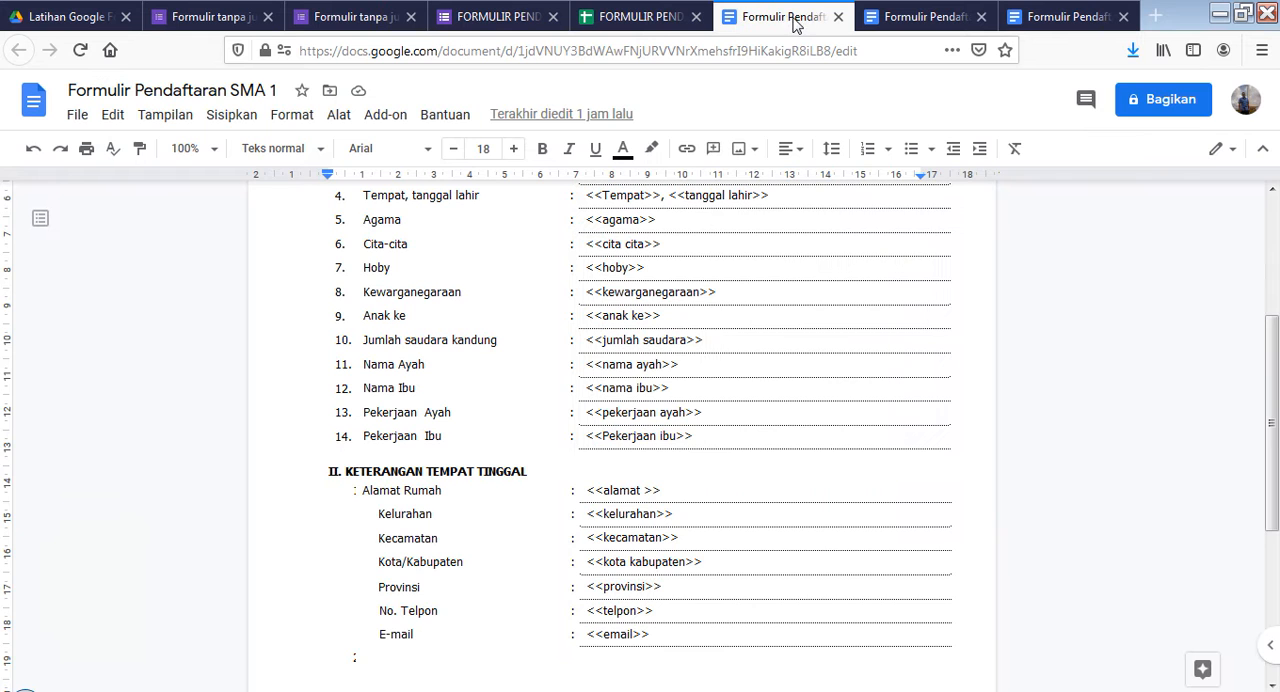
{"action": "scroll", "coordinate": [448, 420], "scroll_direction": "up", "scroll_amount": 5}
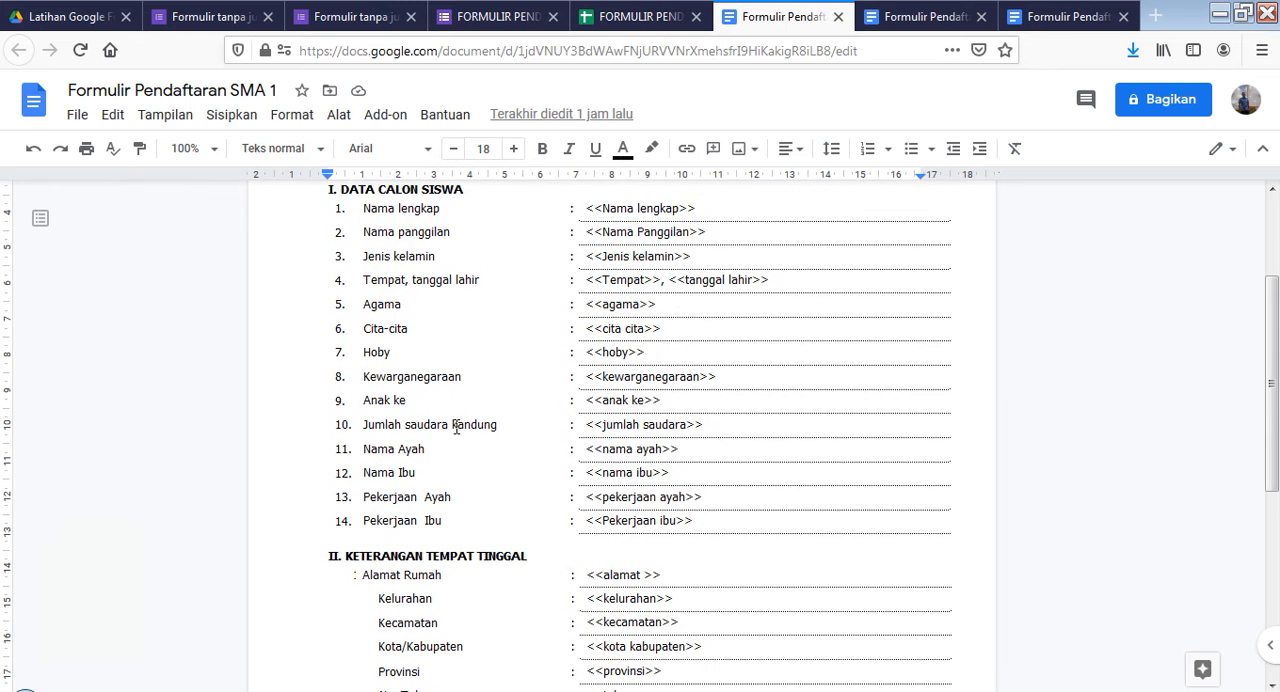
{"action": "scroll", "coordinate": [448, 420], "scroll_direction": "down", "scroll_amount": 5}
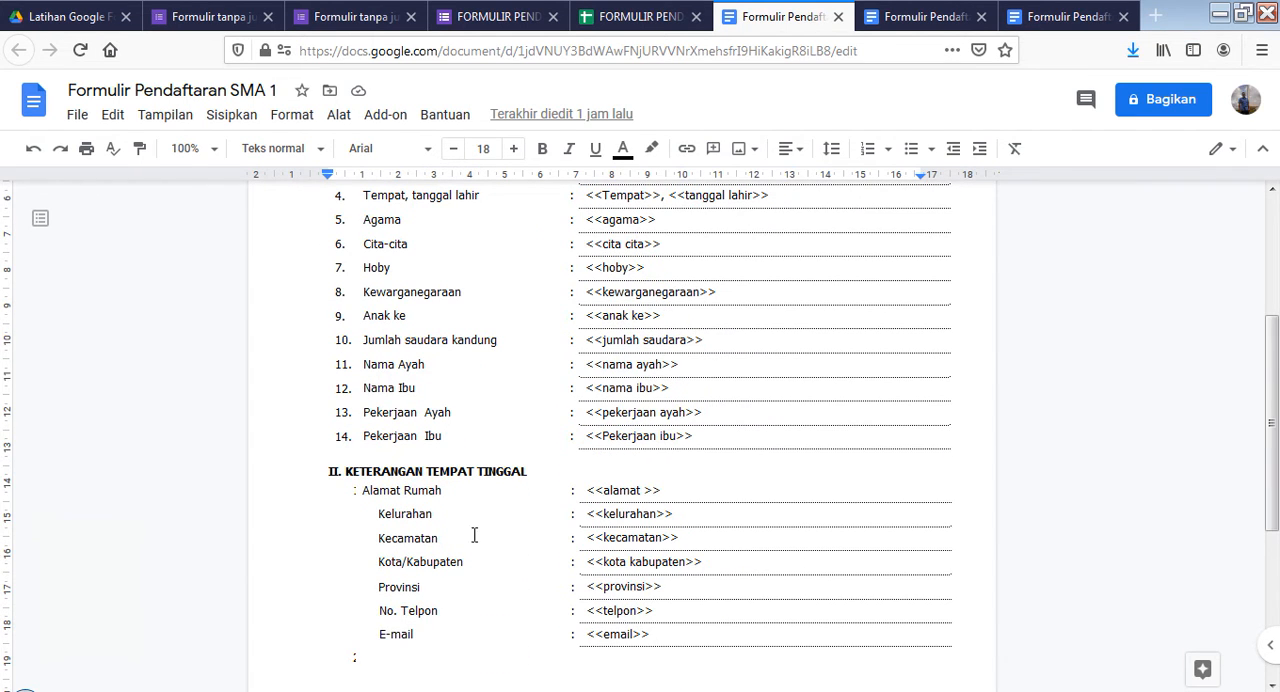
{"action": "left_click", "coordinate": [360, 17]}
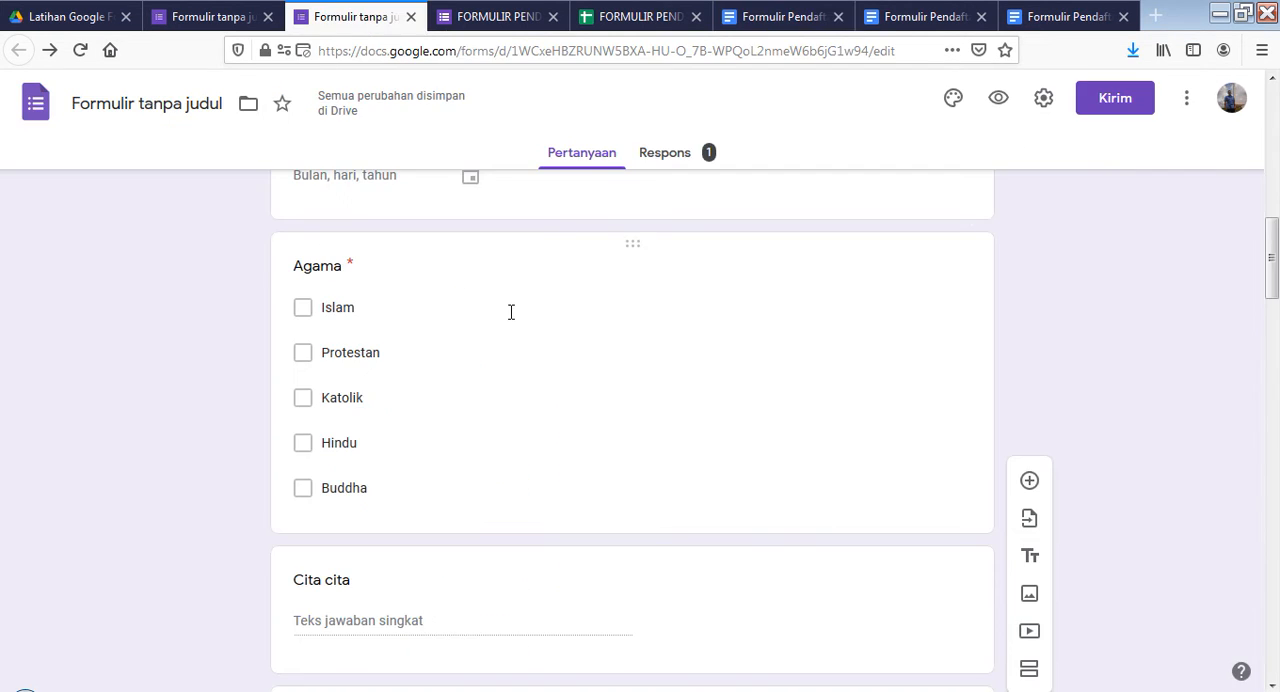
{"action": "scroll", "coordinate": [509, 309], "scroll_direction": "up", "scroll_amount": 10}
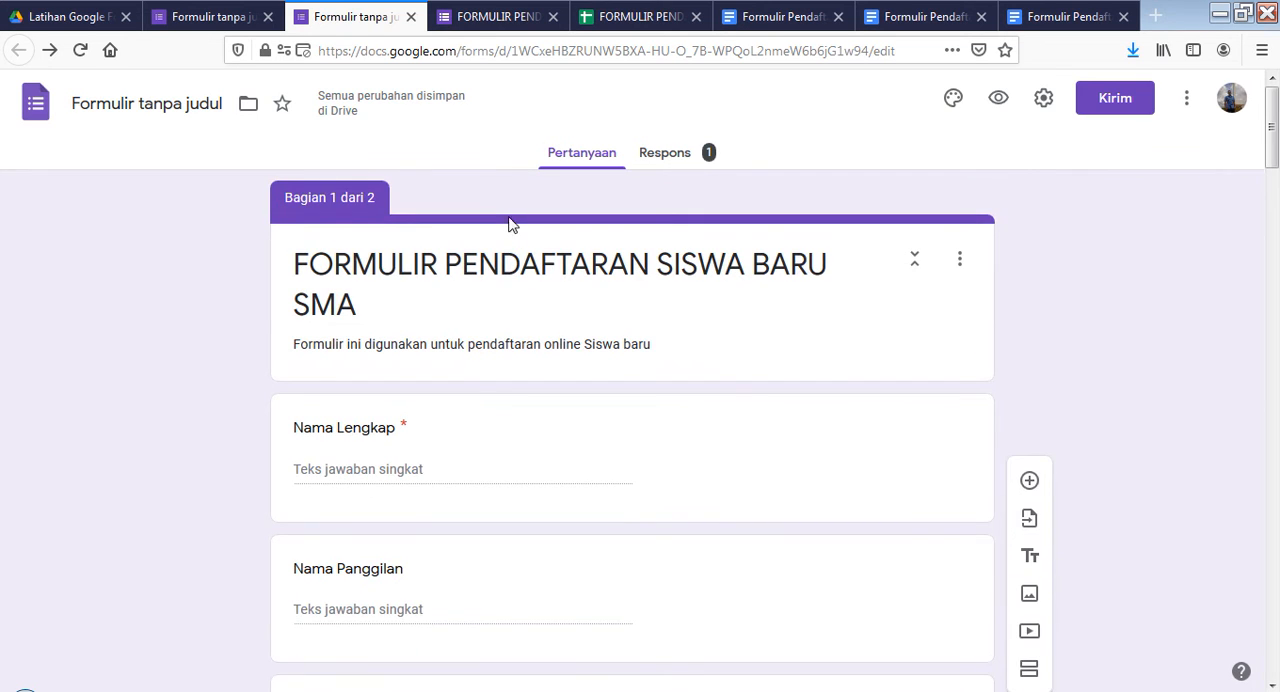
{"action": "scroll", "coordinate": [550, 180], "scroll_direction": "down", "scroll_amount": 2}
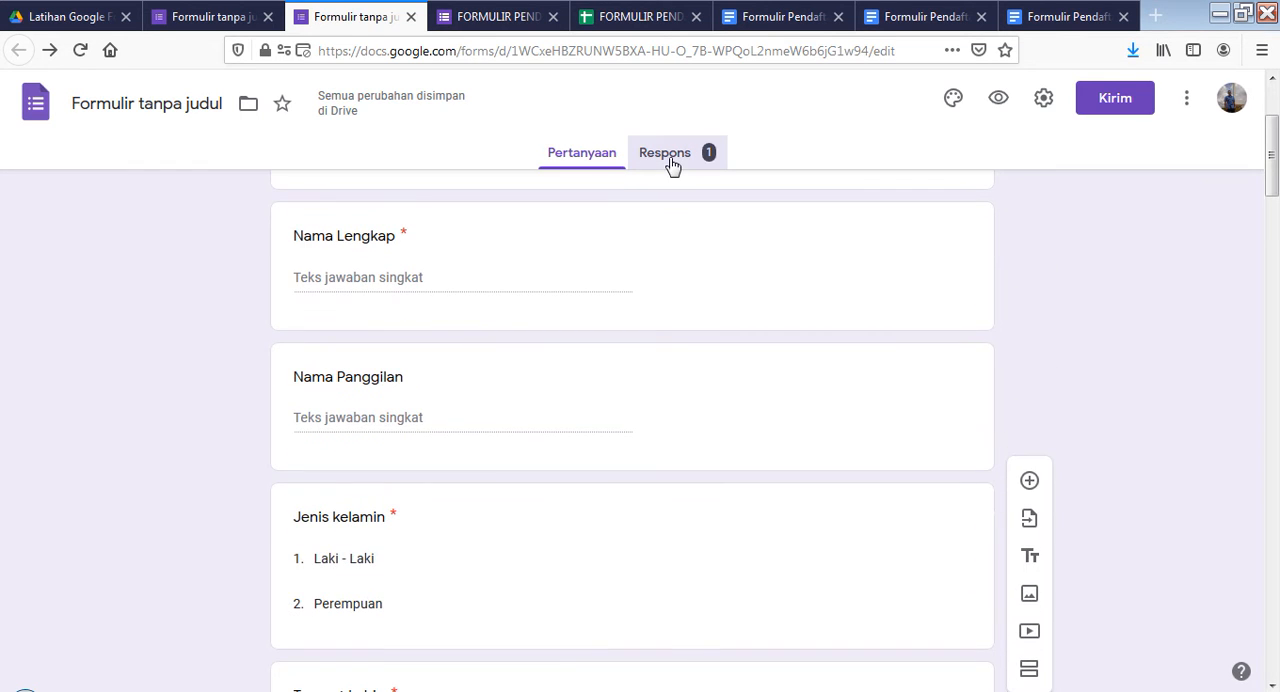
View the form's responses summary, the live form and the "Latihan Google Formulir" folder in Google Drive
{"action": "left_click", "coordinate": [671, 164]}
{"action": "left_click", "coordinate": [497, 17]}
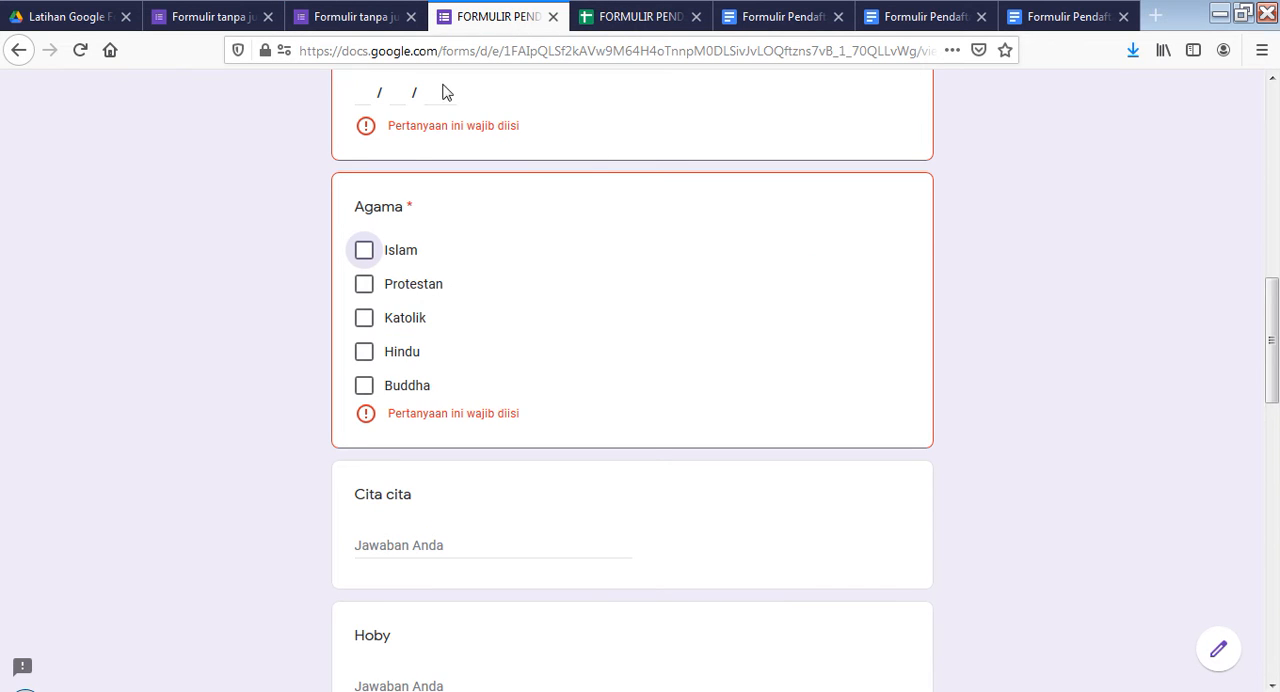
{"action": "key", "text": "ctrl+Page_Up"}
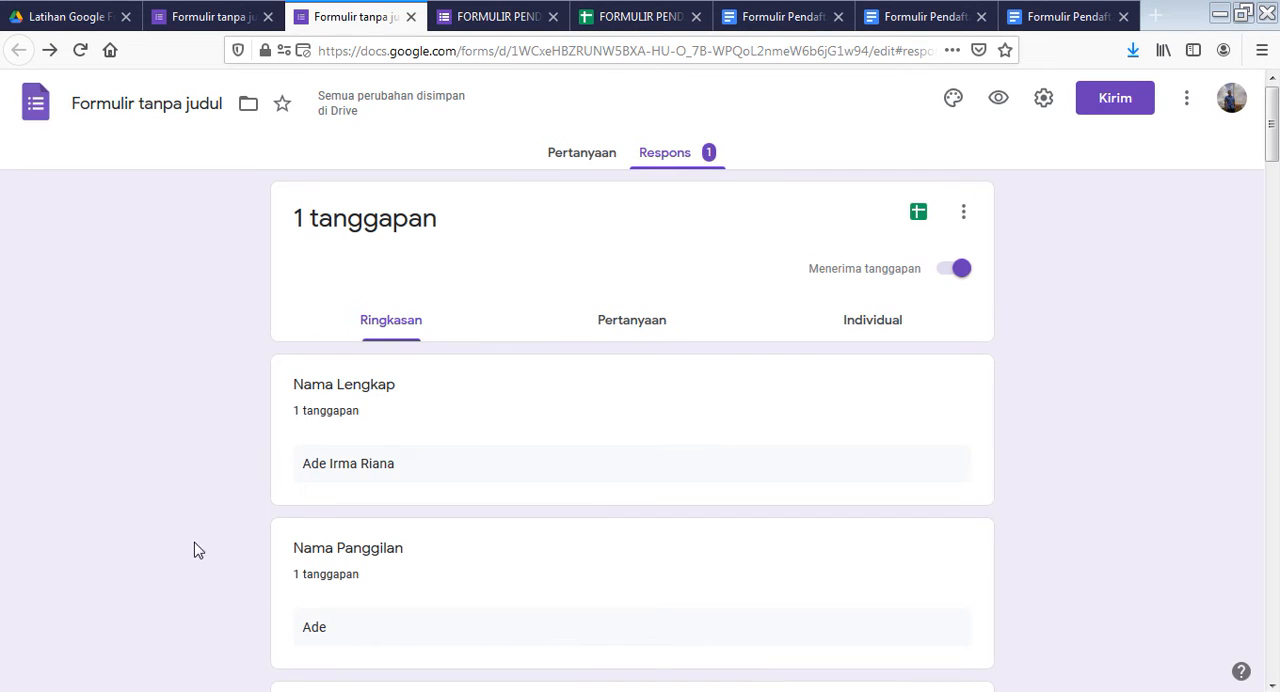
{"action": "left_click", "coordinate": [113, 24]}
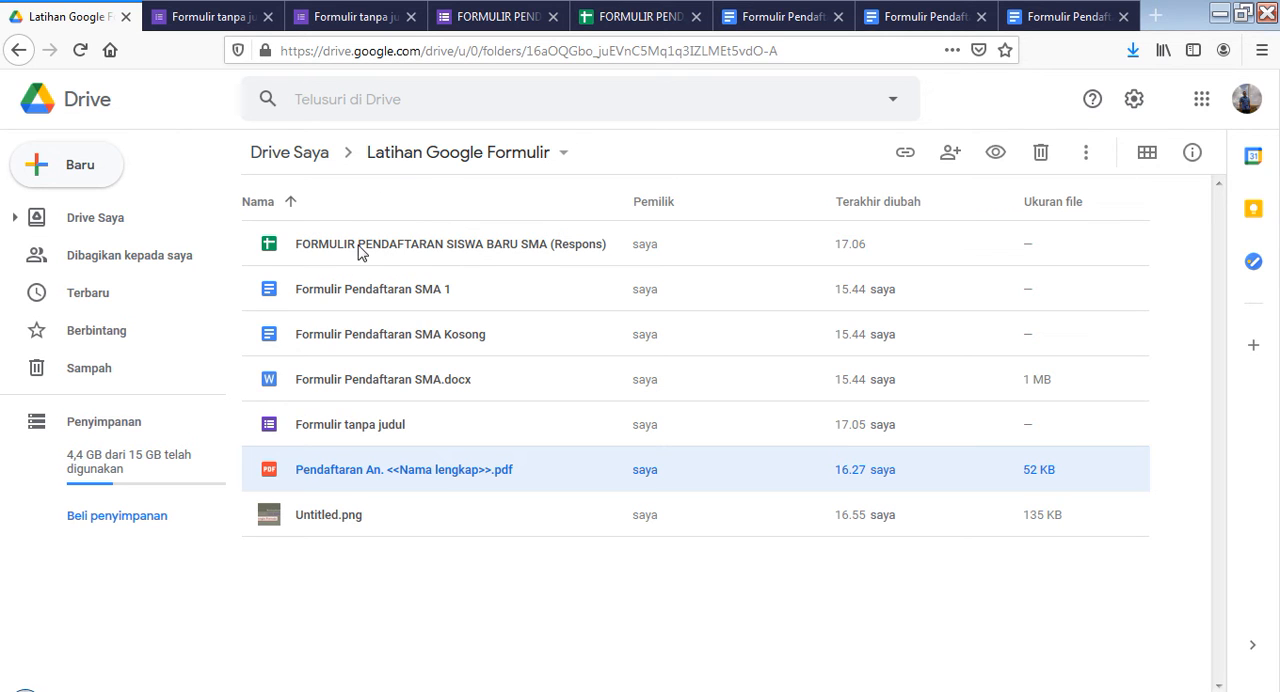
{"action": "left_click", "coordinate": [506, 20]}
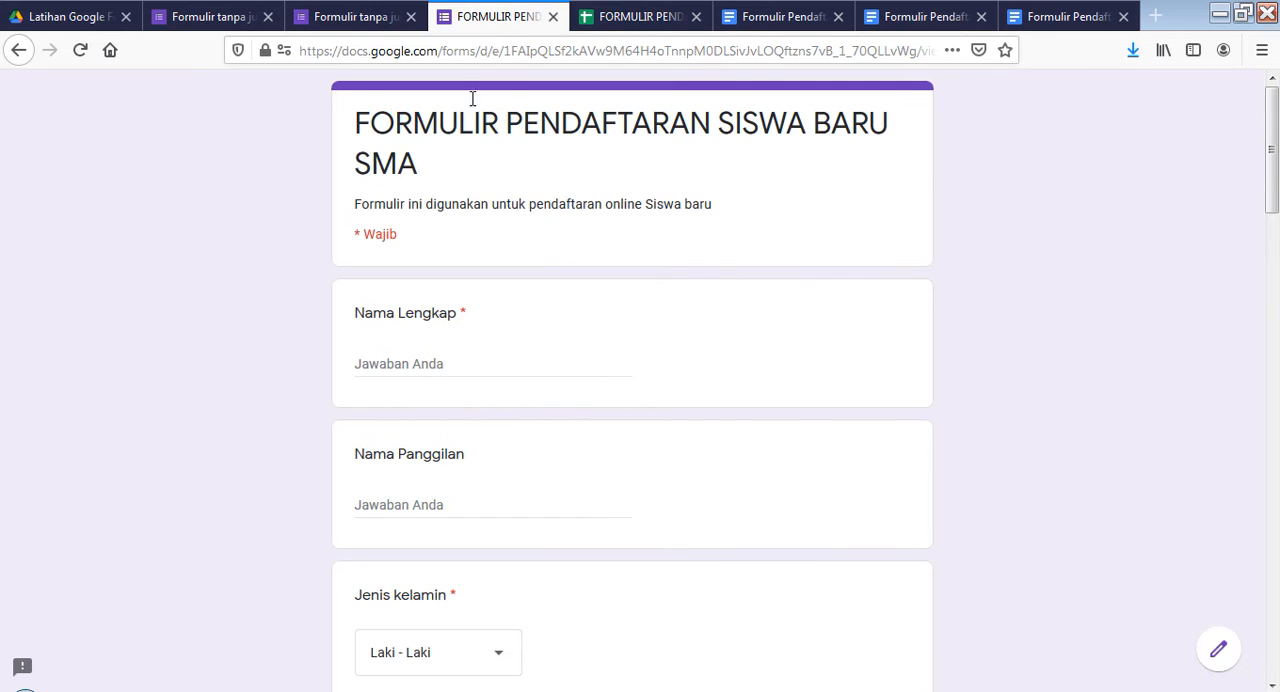
Return to the form editor, glance over the questions and open the form's responses in the linked spreadsheet
{"action": "left_click", "coordinate": [354, 20]}
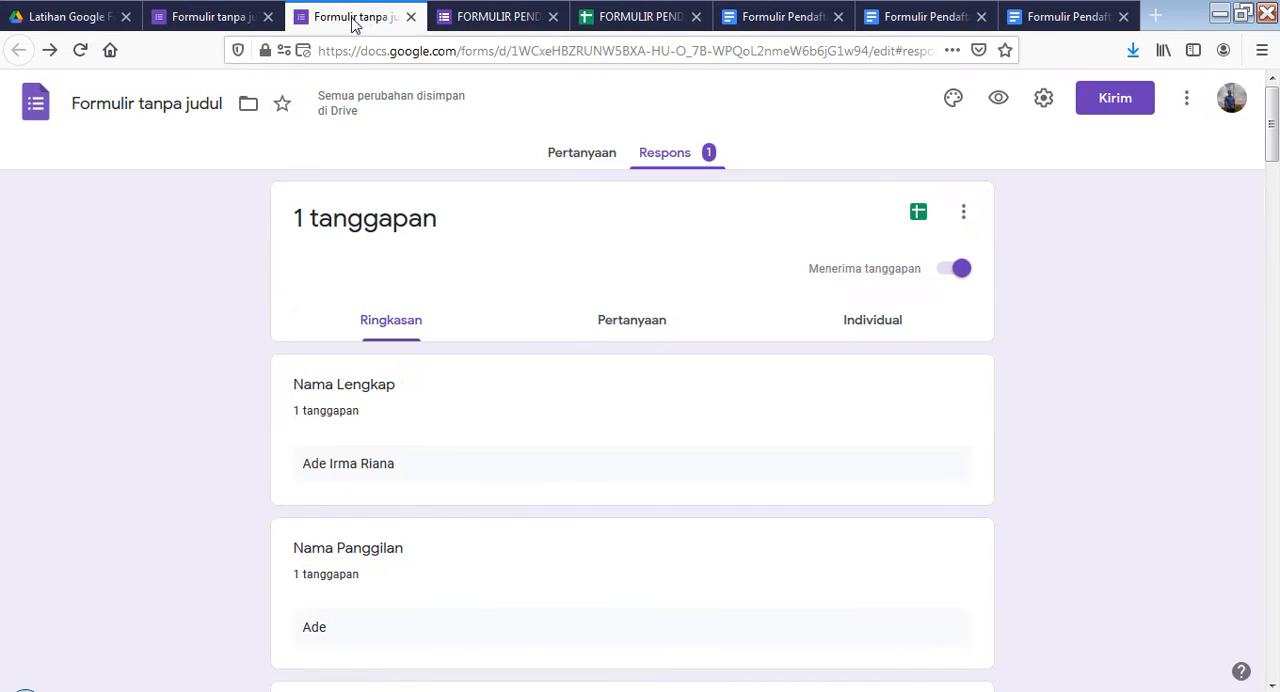
{"action": "left_click", "coordinate": [570, 160]}
{"action": "scroll", "coordinate": [523, 340], "scroll_direction": "down", "scroll_amount": 15}
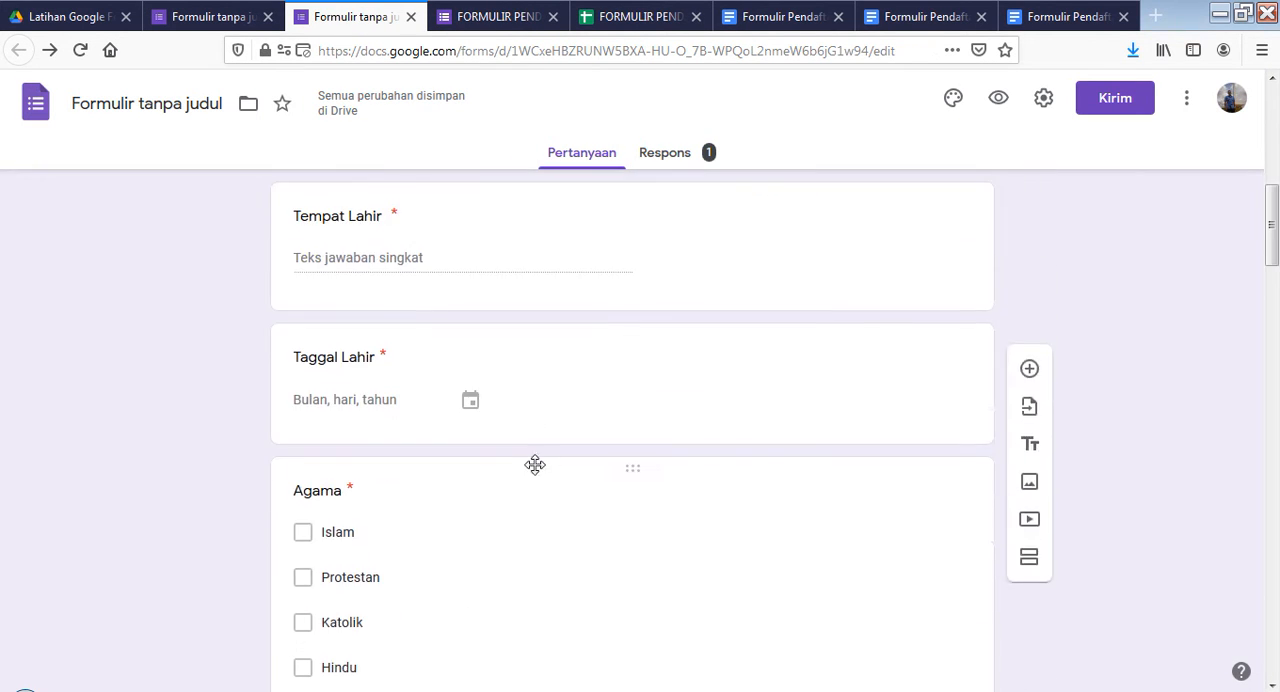
{"action": "scroll", "coordinate": [674, 211], "scroll_direction": "up", "scroll_amount": 3}
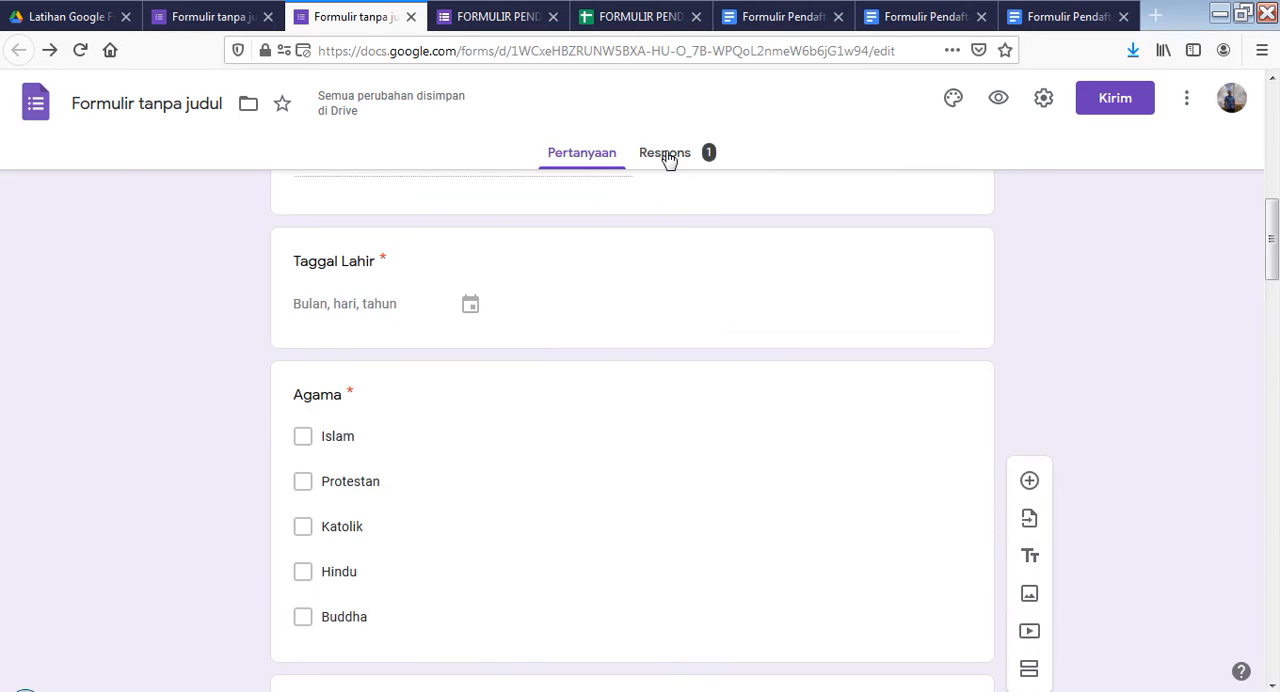
{"action": "left_click", "coordinate": [669, 157]}
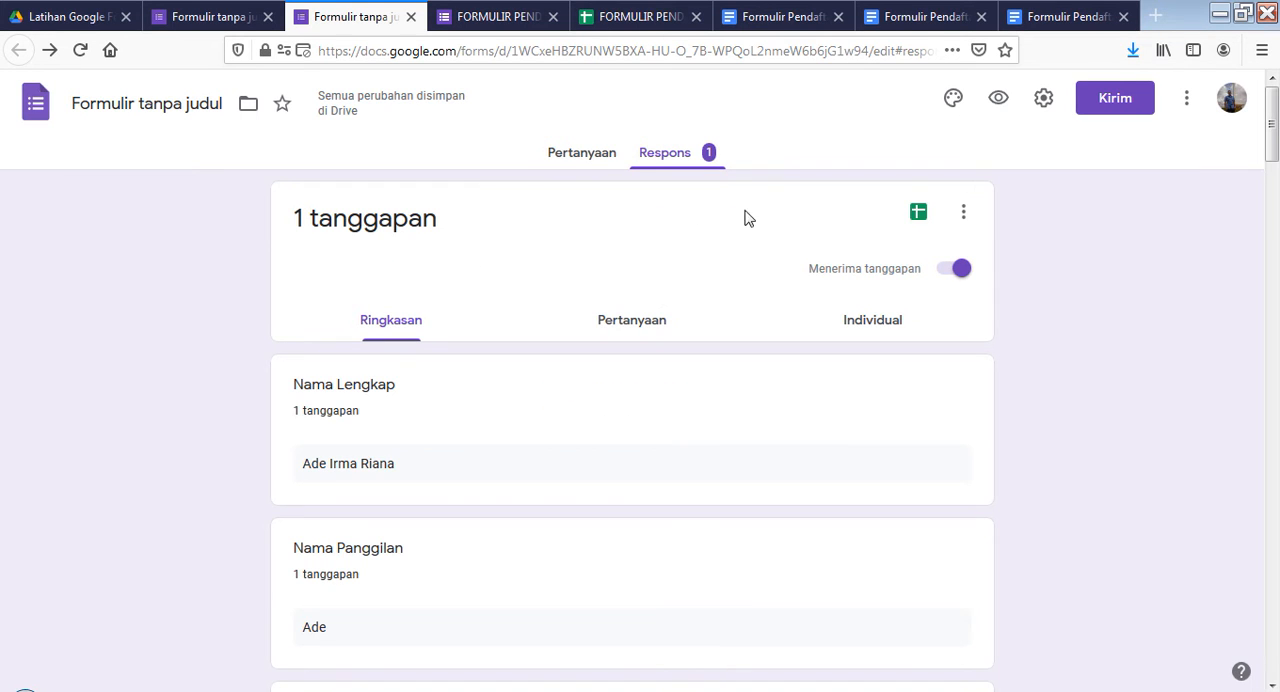
{"action": "left_click", "coordinate": [918, 214]}
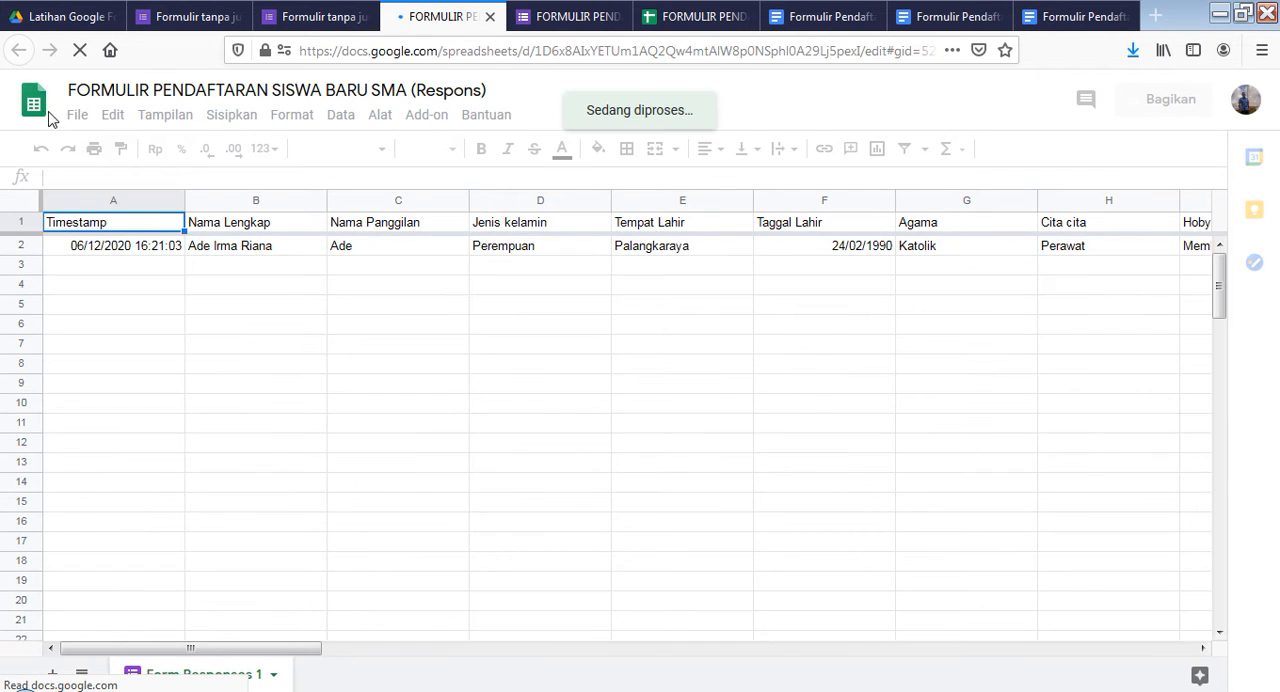
Review the new-file choices in Google Drive, the template document, the responses spreadsheet and the files in the "Latihan Google Formulir" folder
{"action": "left_click", "coordinate": [57, 16]}
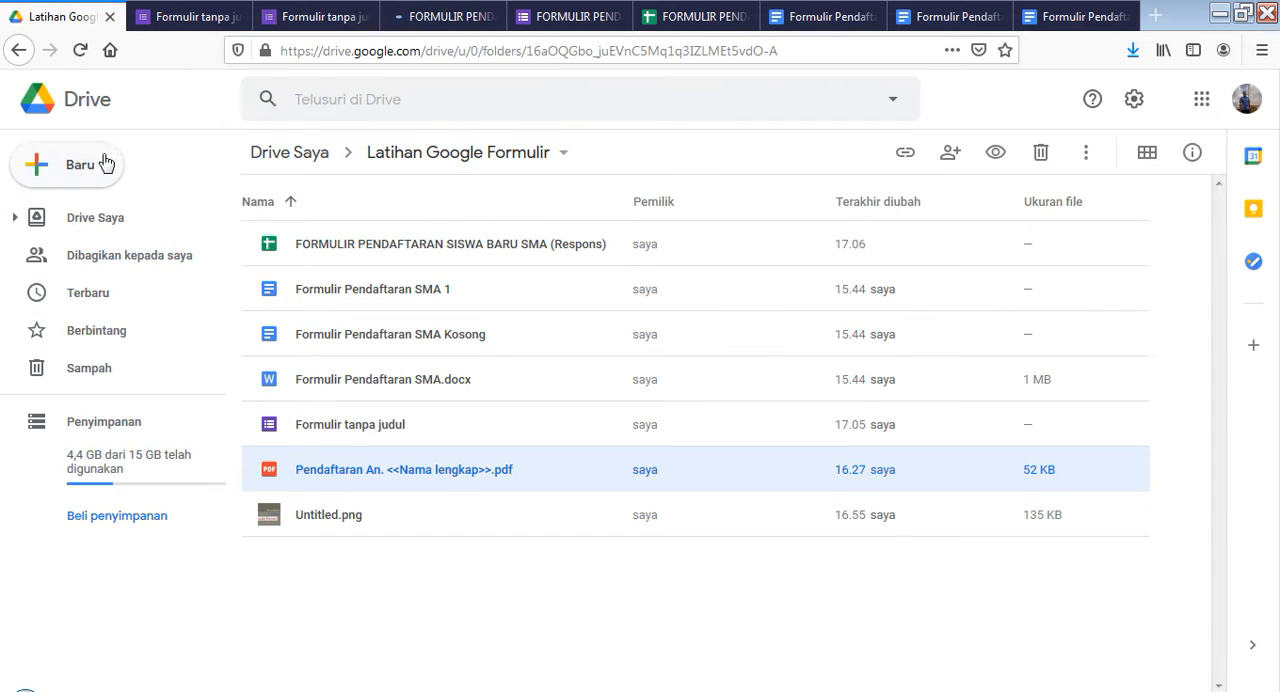
{"action": "left_click", "coordinate": [78, 168]}
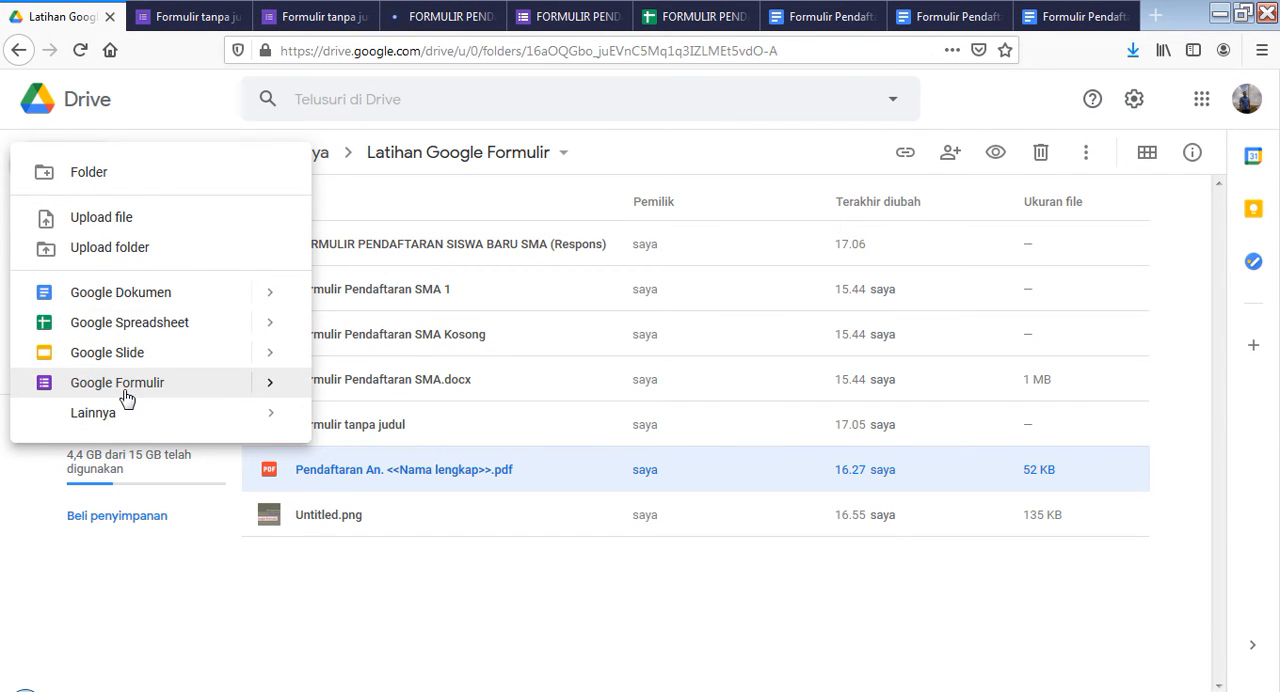
{"action": "left_click", "coordinate": [440, 18]}
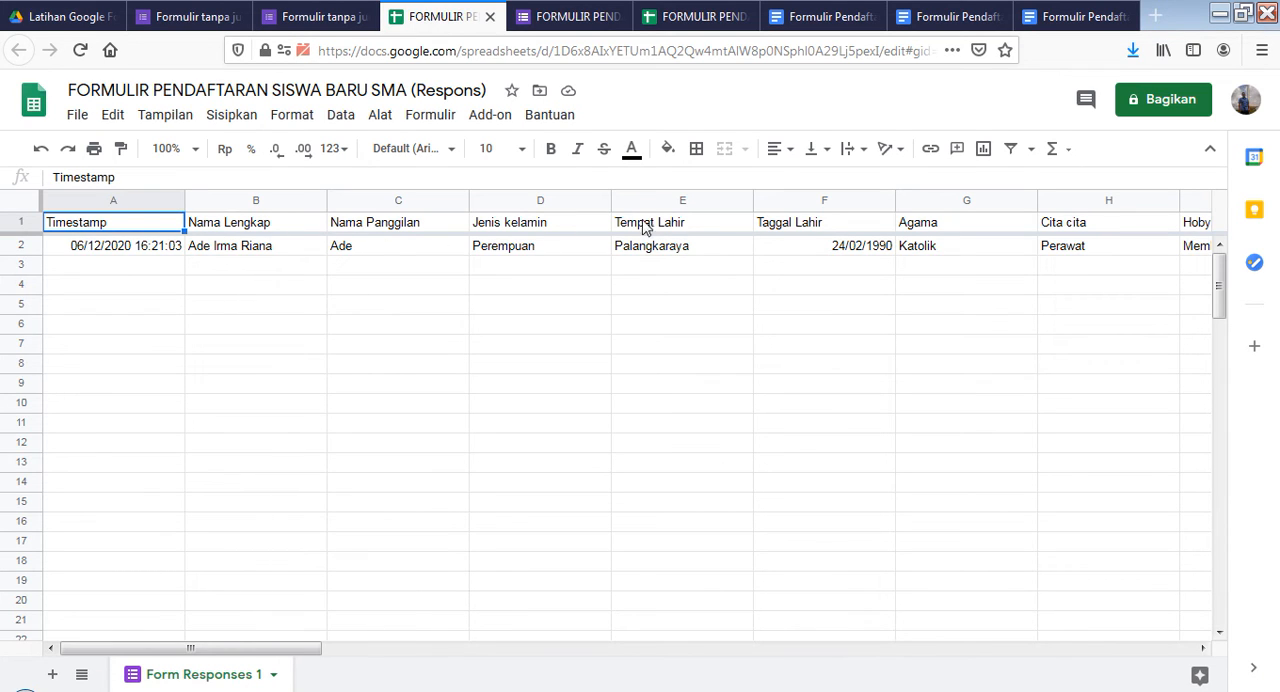
{"action": "left_click", "coordinate": [805, 17]}
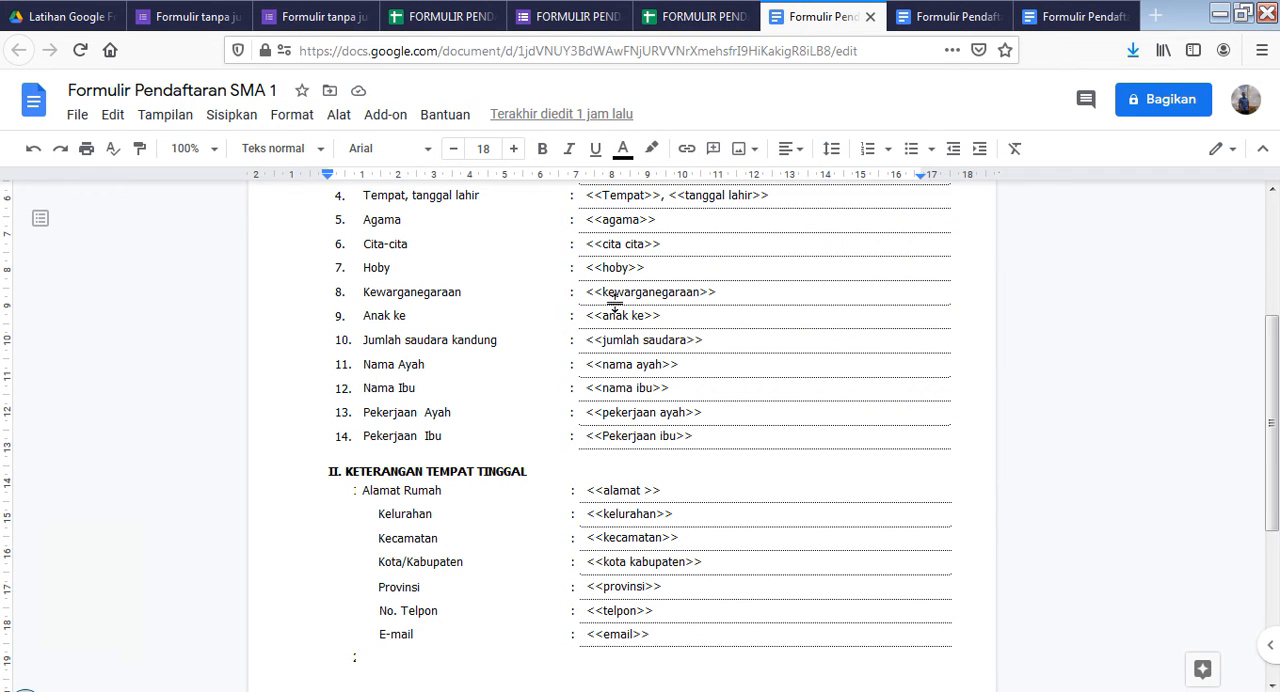
{"action": "left_click", "coordinate": [452, 17]}
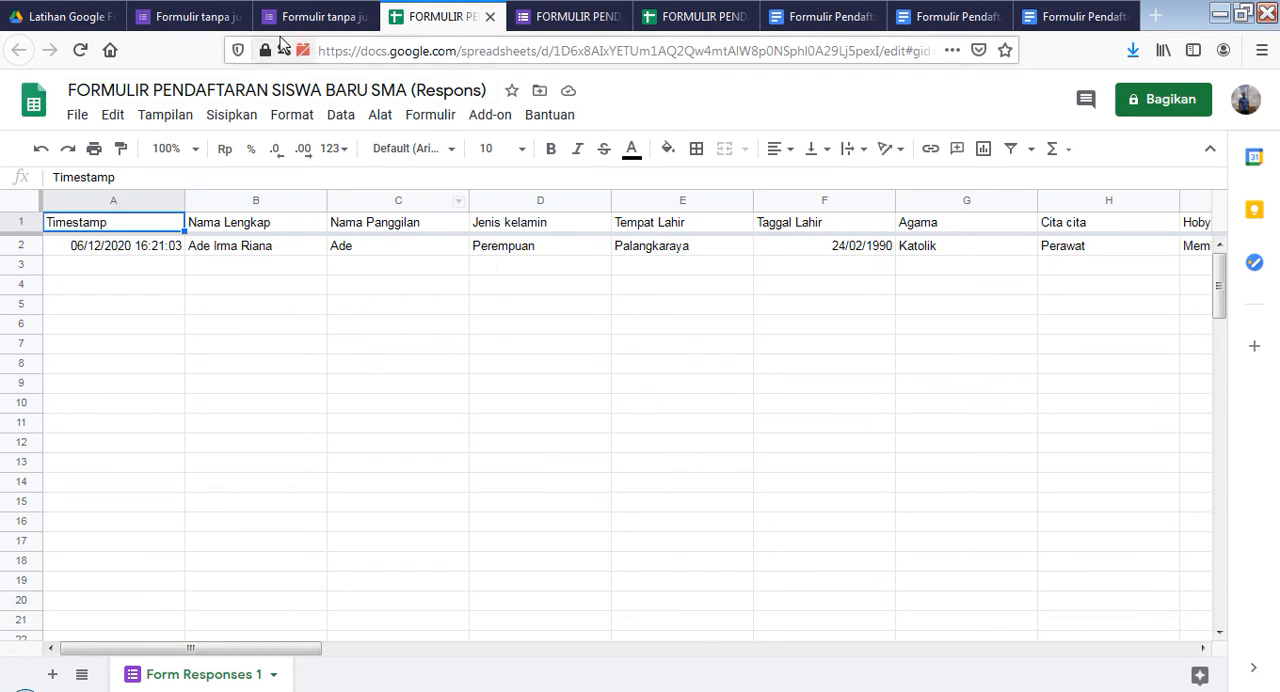
{"action": "left_click", "coordinate": [72, 17]}
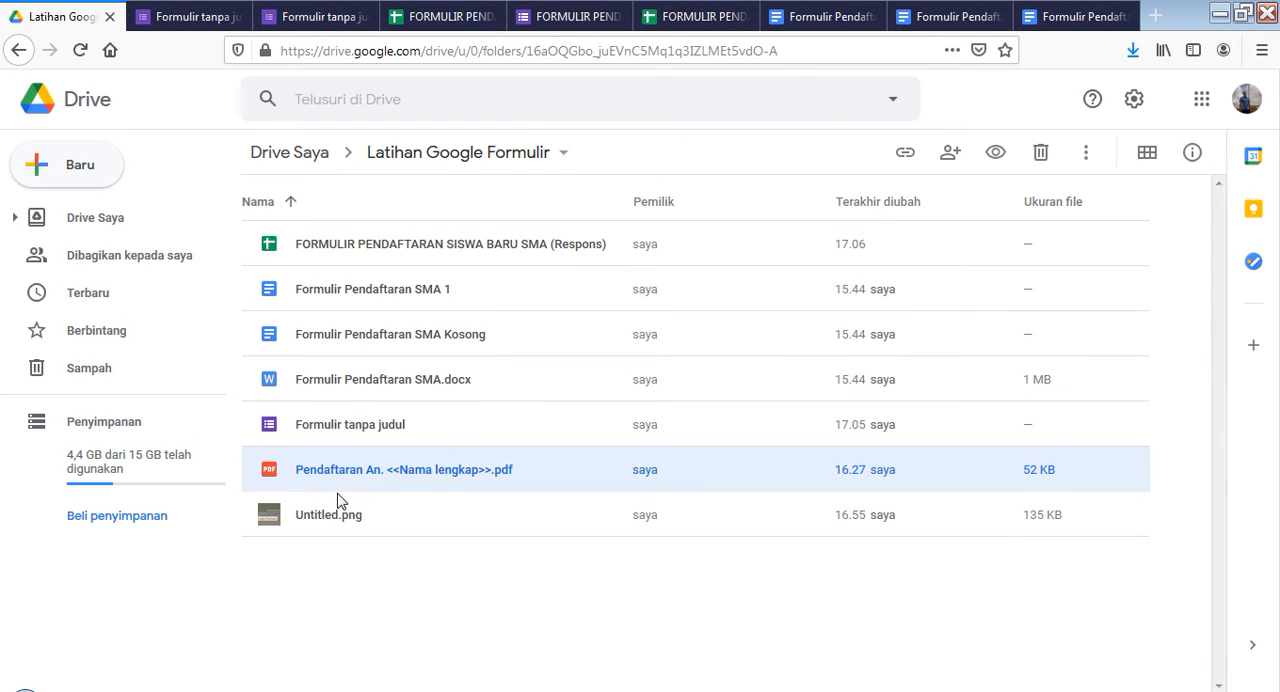
Examine the add-on options available in the responses spreadsheet, including Autocrat's commands, and the existing AutoCrat jobs in the duplicate spreadsheet tab
{"action": "left_click", "coordinate": [462, 24]}
{"action": "left_click", "coordinate": [490, 115]}
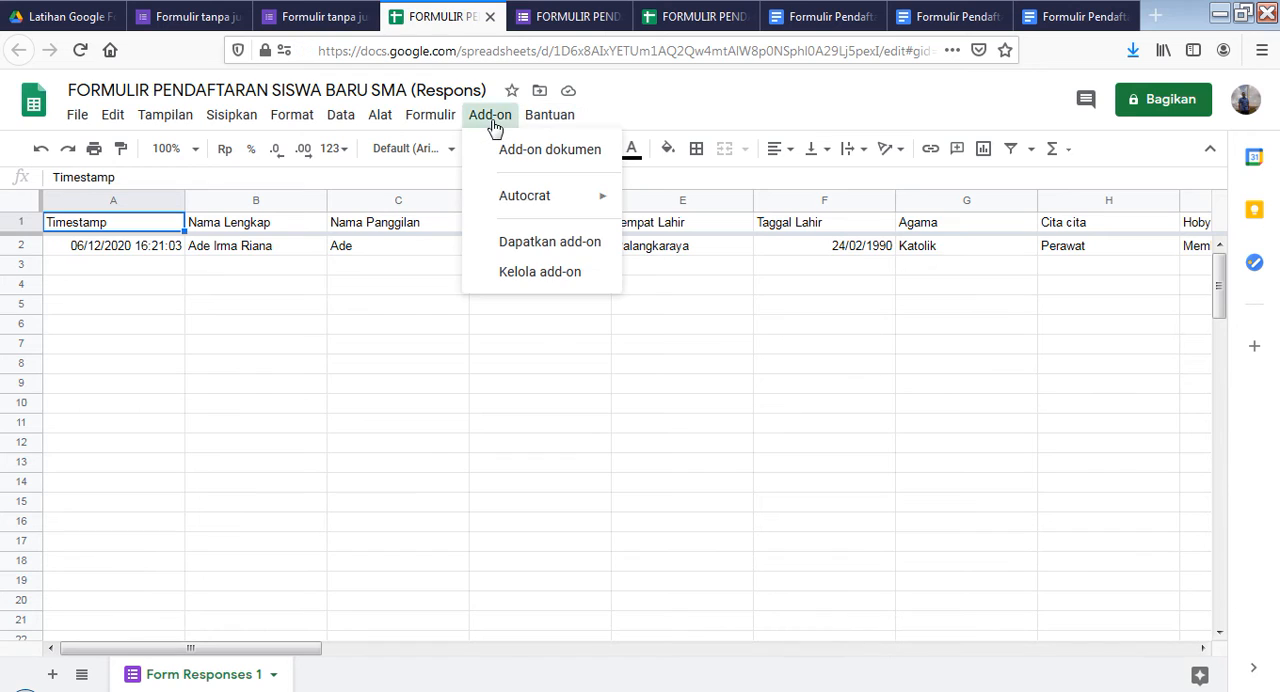
{"action": "mouse_move", "coordinate": [531, 210]}
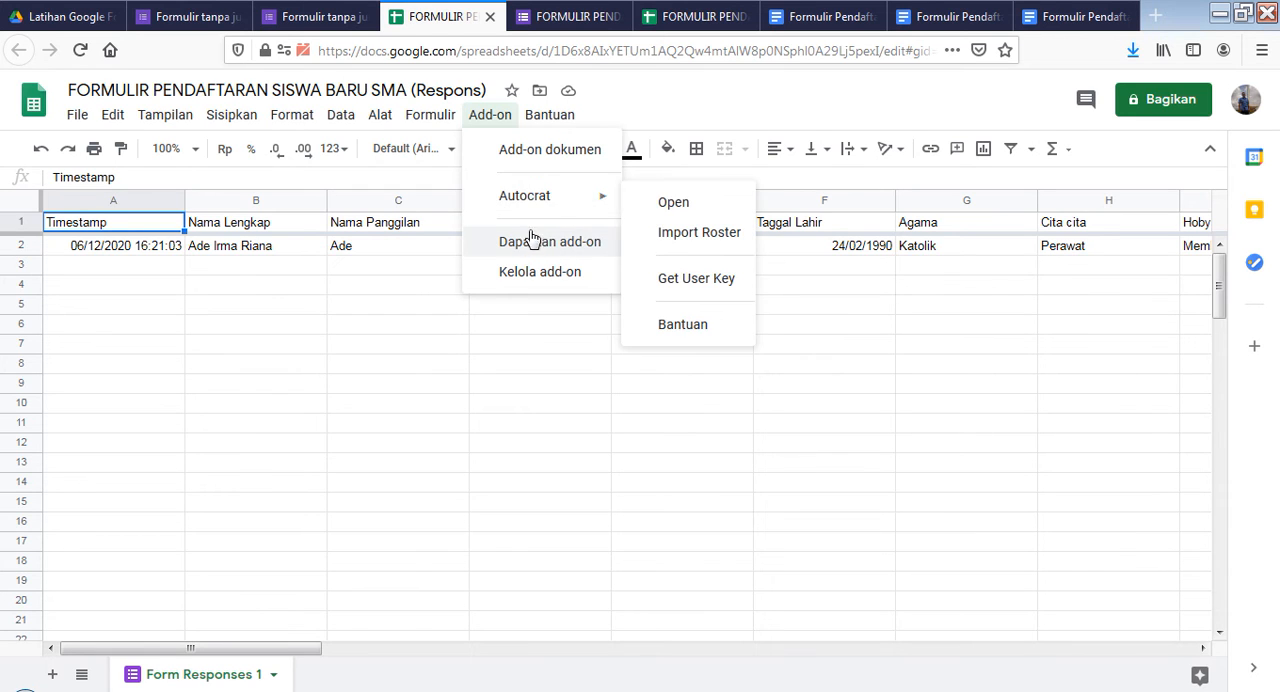
{"action": "mouse_move", "coordinate": [550, 114]}
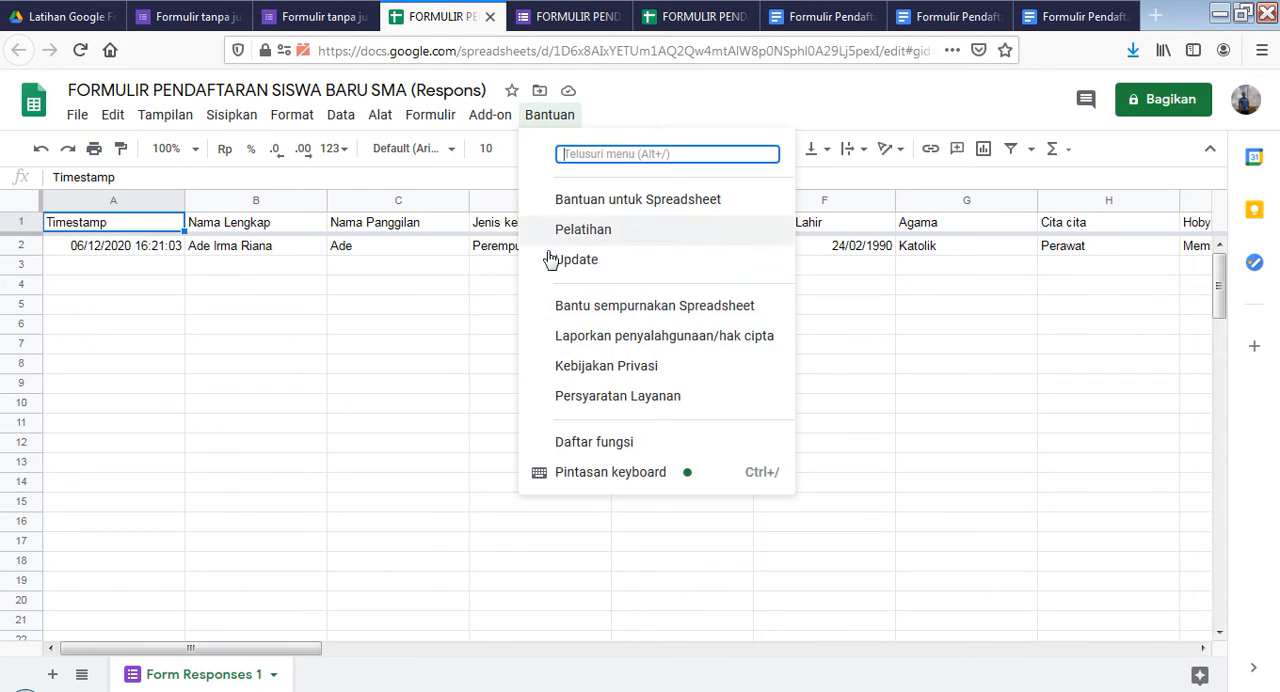
{"action": "mouse_move", "coordinate": [491, 124]}
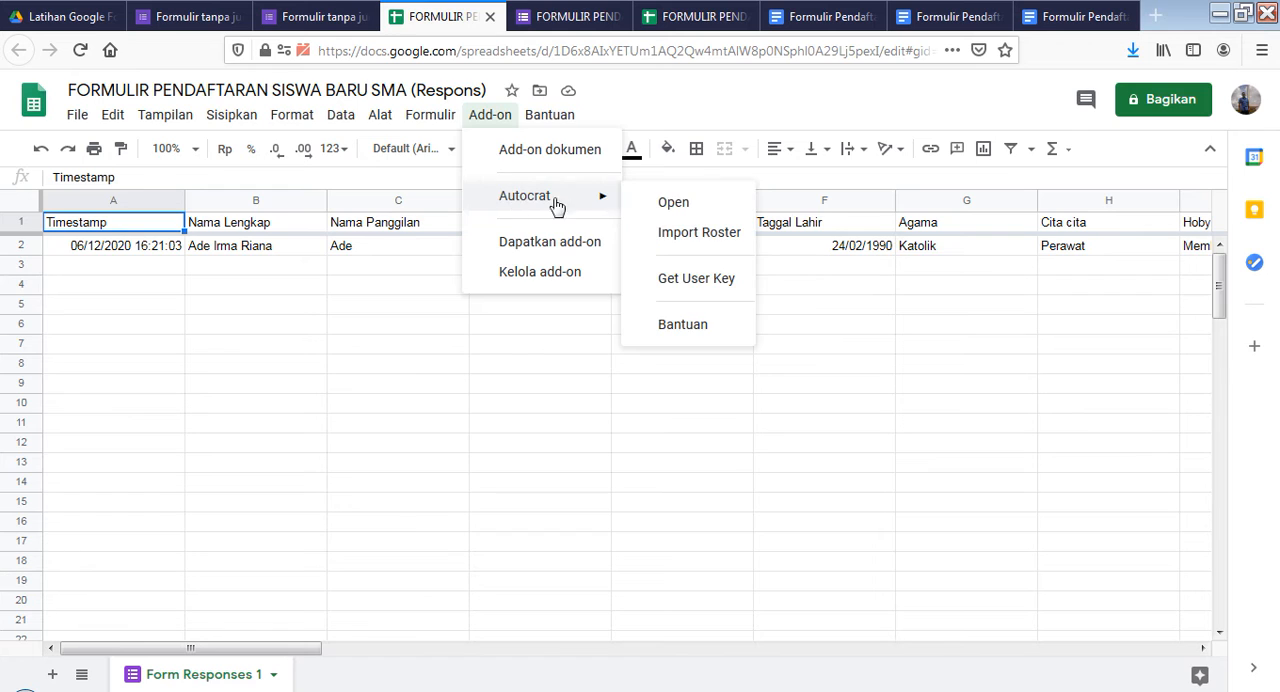
{"action": "left_click", "coordinate": [687, 20]}
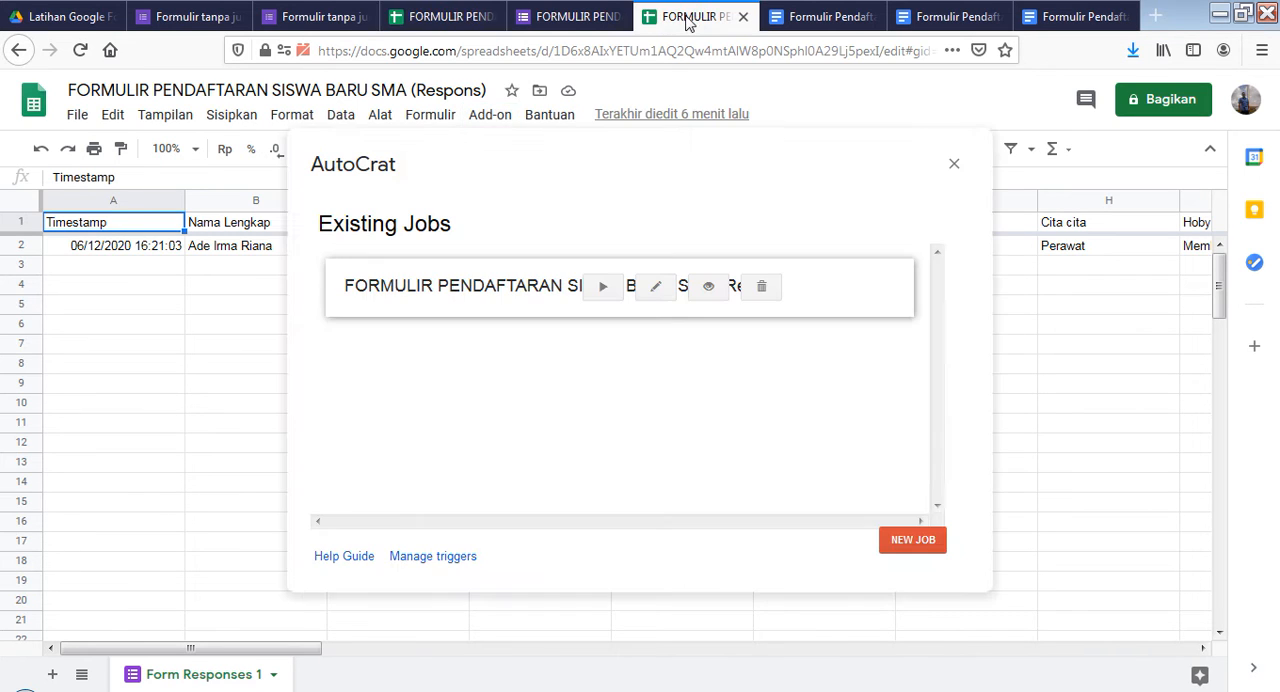
{"action": "left_click", "coordinate": [440, 17]}
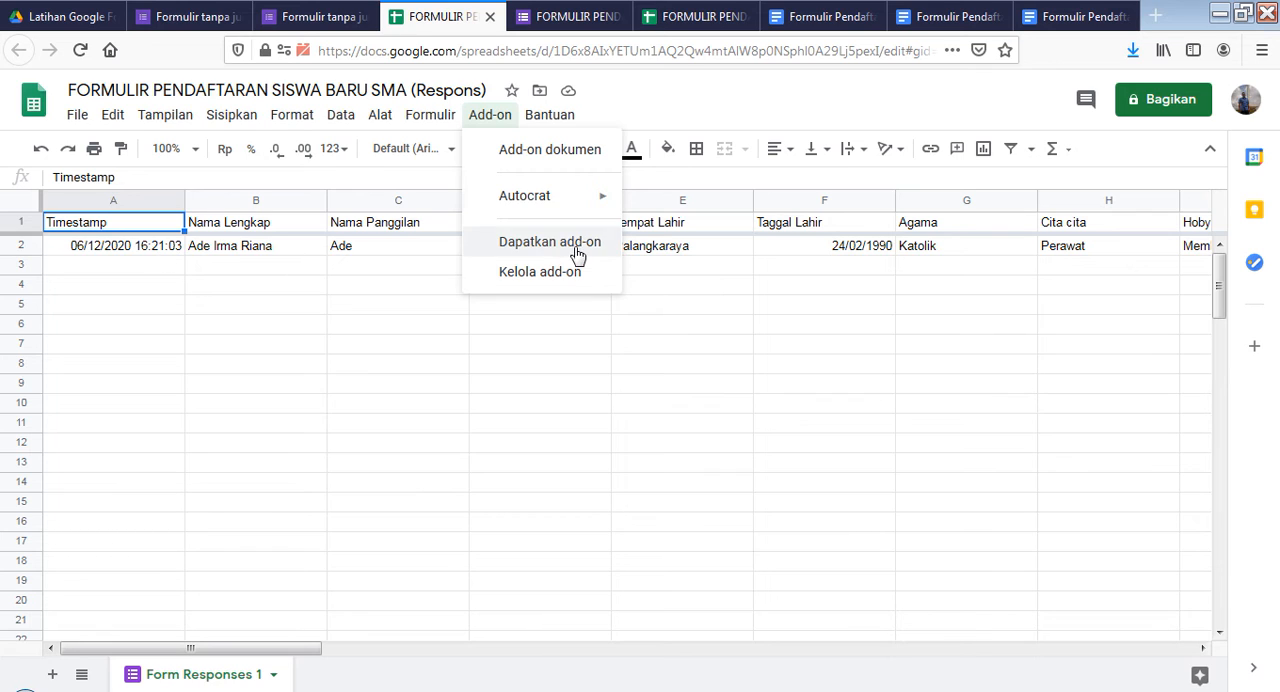
{"action": "left_click", "coordinate": [697, 18]}
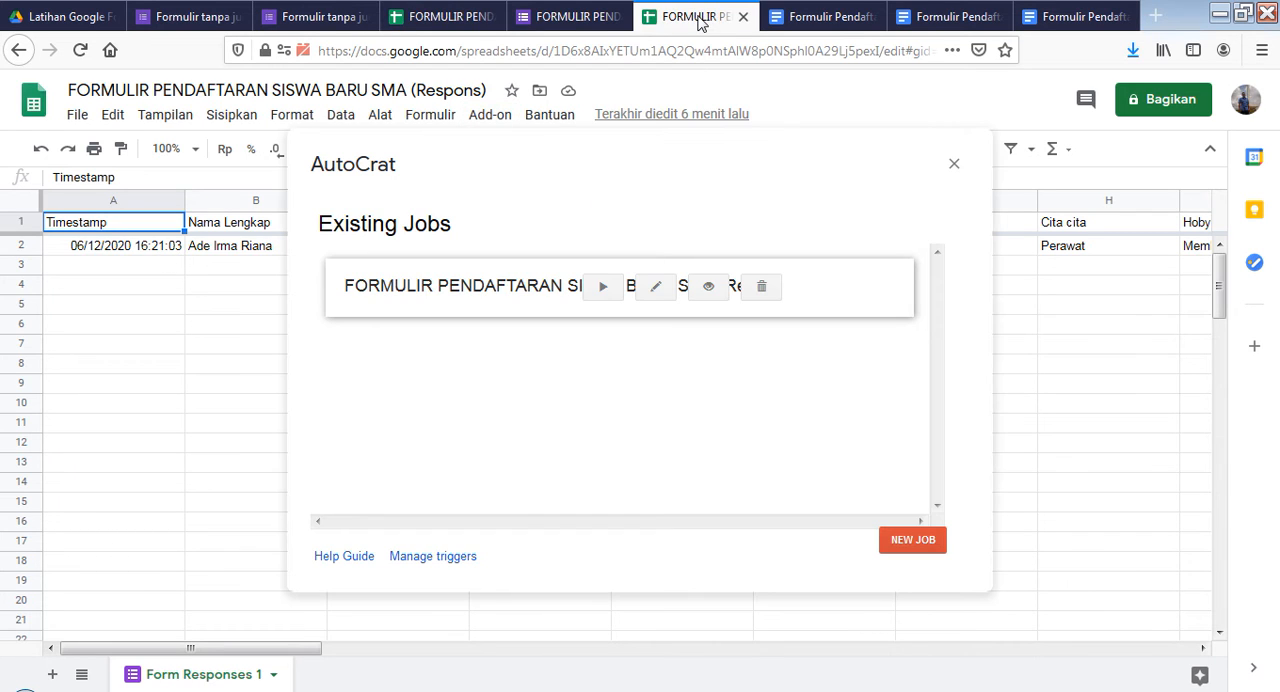
{"action": "left_click", "coordinate": [157, 324]}
{"action": "left_click", "coordinate": [106, 246]}
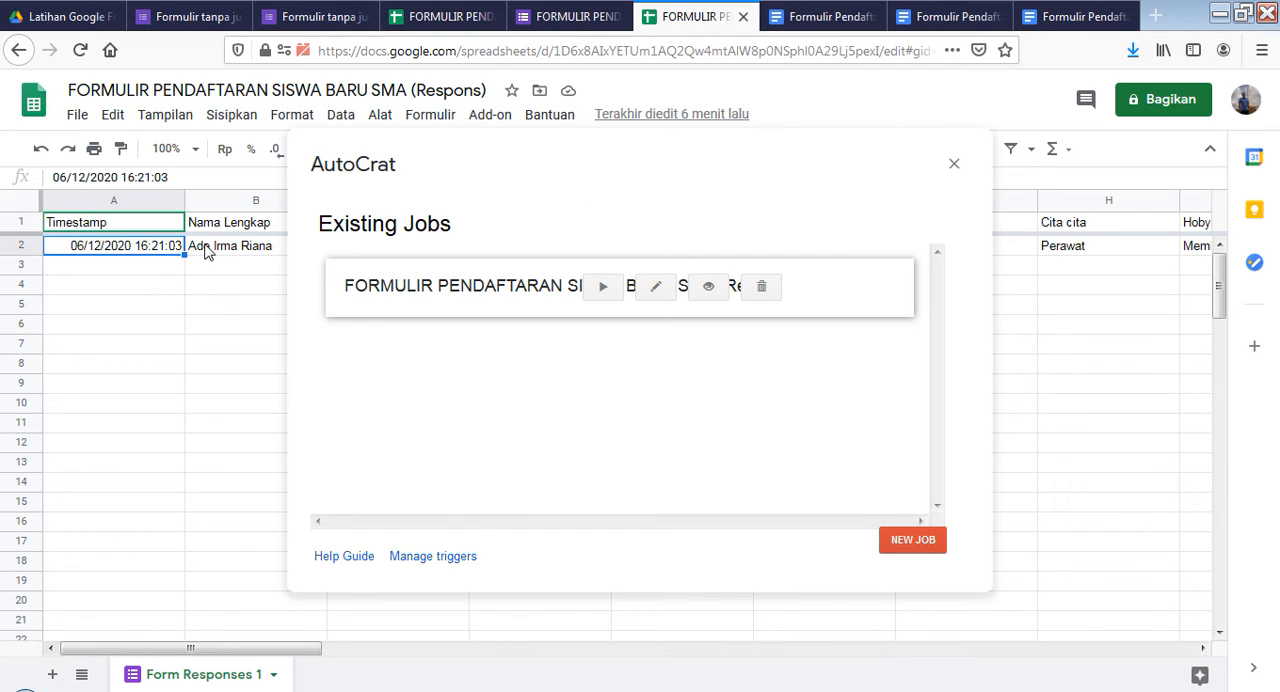
{"action": "left_click", "coordinate": [450, 20]}
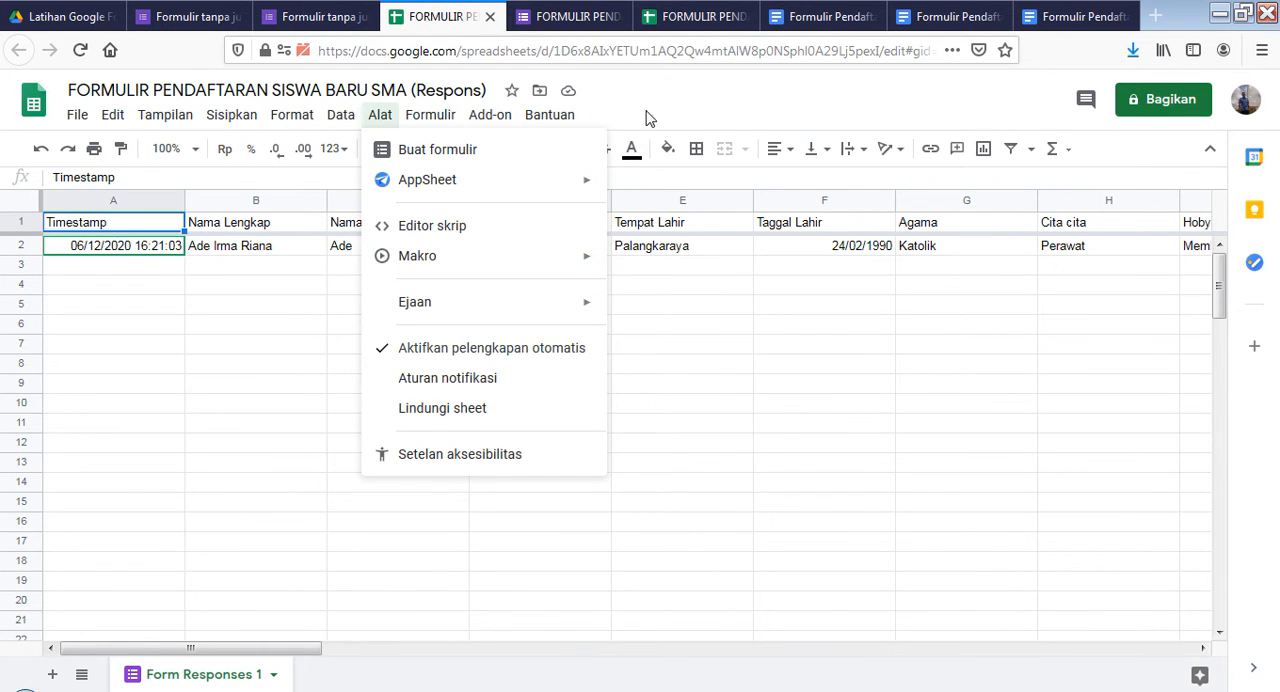
{"action": "left_click", "coordinate": [703, 28]}
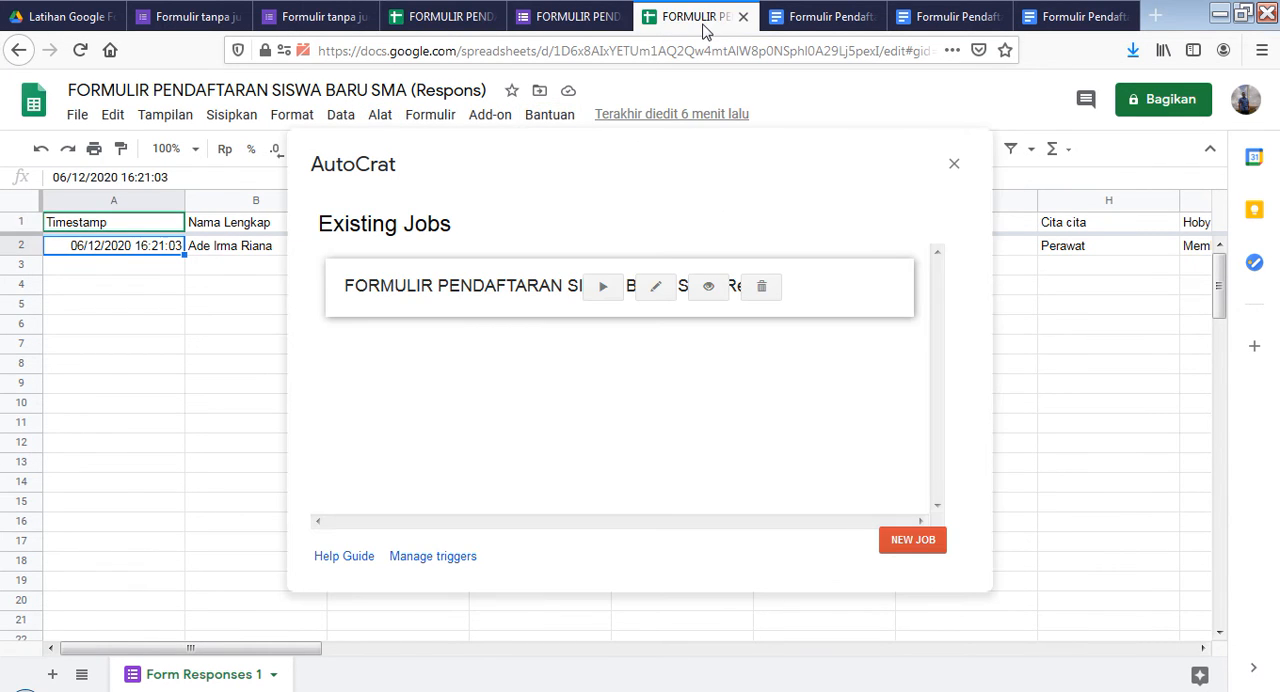
{"action": "left_click", "coordinate": [430, 22]}
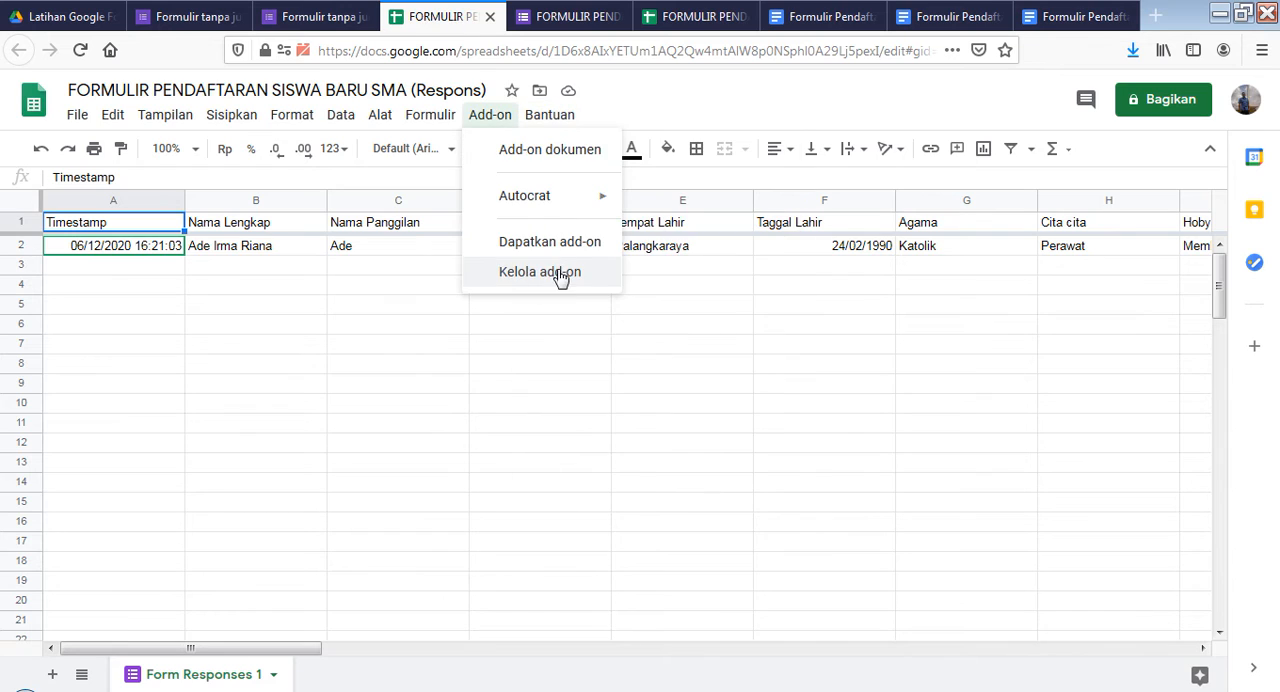
Open Autocrat, edit the existing merge job "FORMULIR PENDAFTARAN SISWA BARU SMA (Respons)" and advance to its template choice
{"action": "mouse_move", "coordinate": [563, 197]}
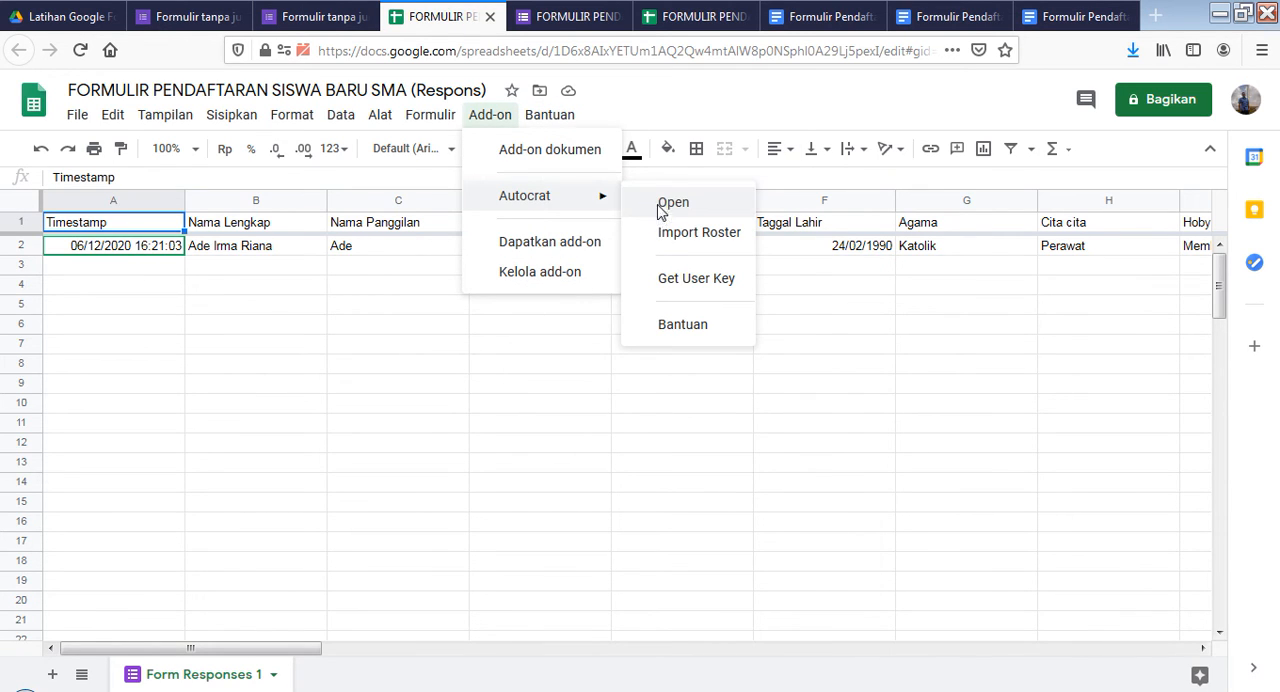
{"action": "left_click", "coordinate": [662, 205]}
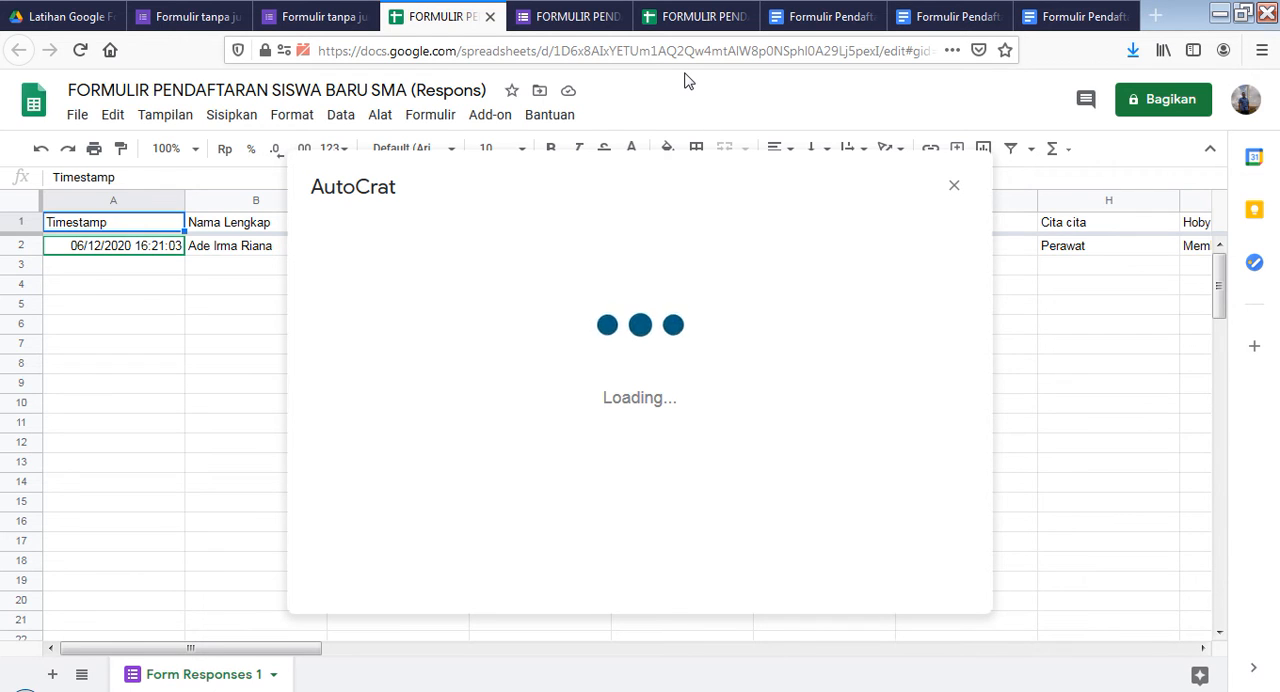
{"action": "left_click", "coordinate": [692, 17]}
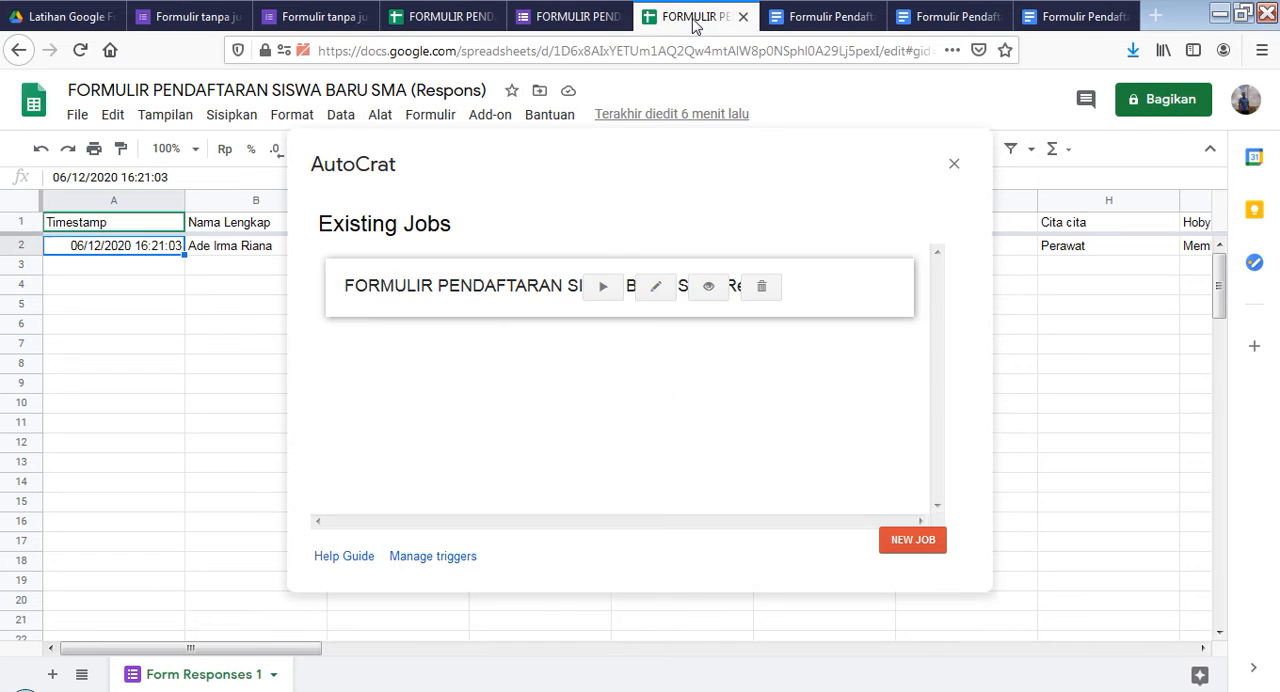
{"action": "left_click", "coordinate": [653, 290]}
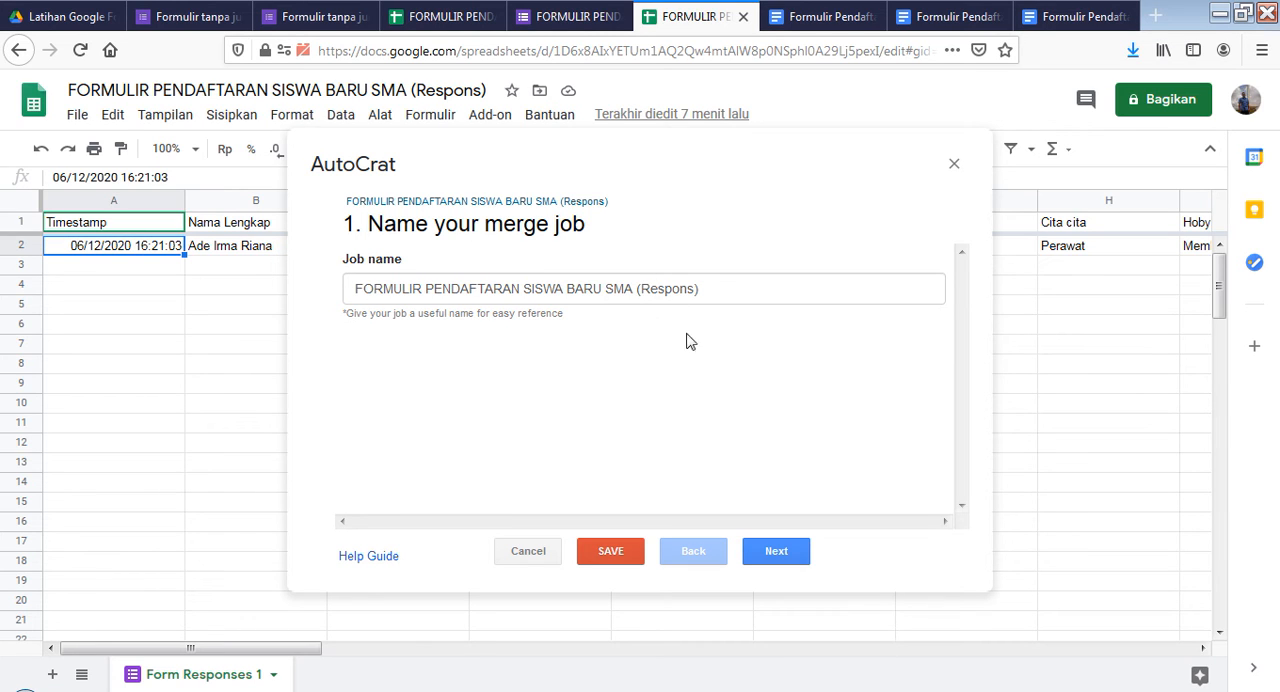
{"action": "left_click", "coordinate": [774, 554]}
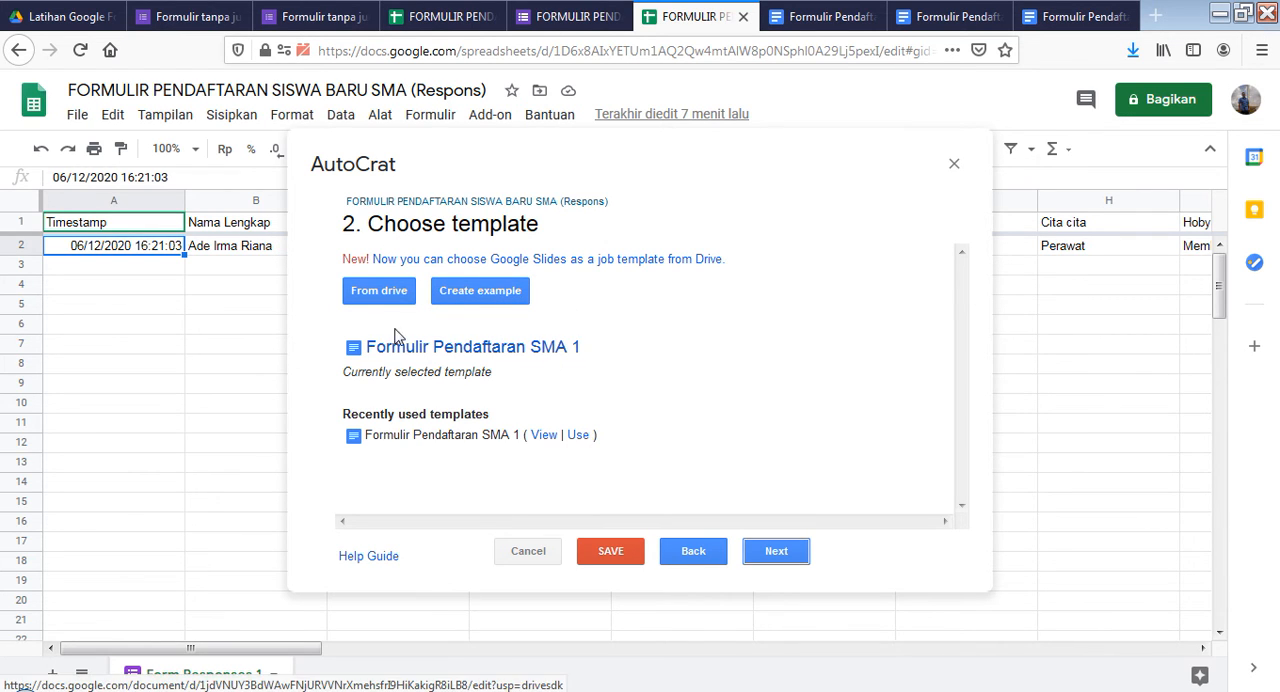
Compare the merge job's selected template with the "Formulir Pendaftaran SMA 1" document and the files in the "Latihan Google Formulir" folder
{"action": "left_click", "coordinate": [816, 18]}
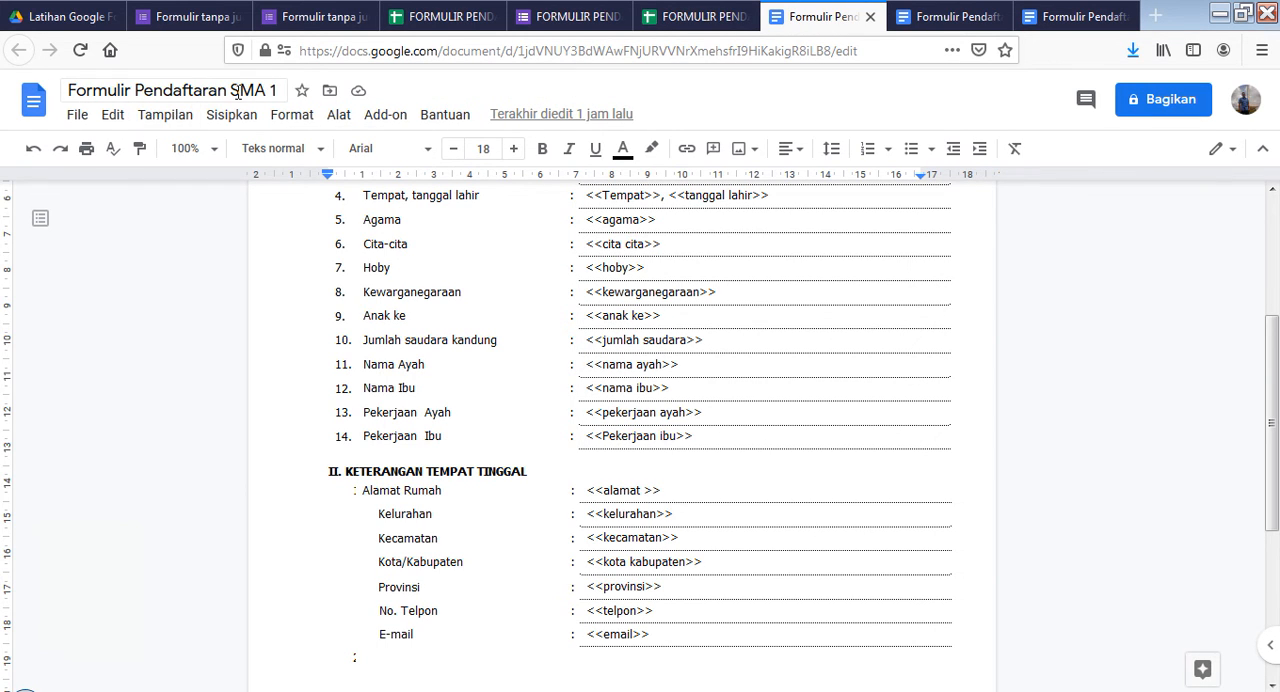
{"action": "left_click", "coordinate": [688, 17]}
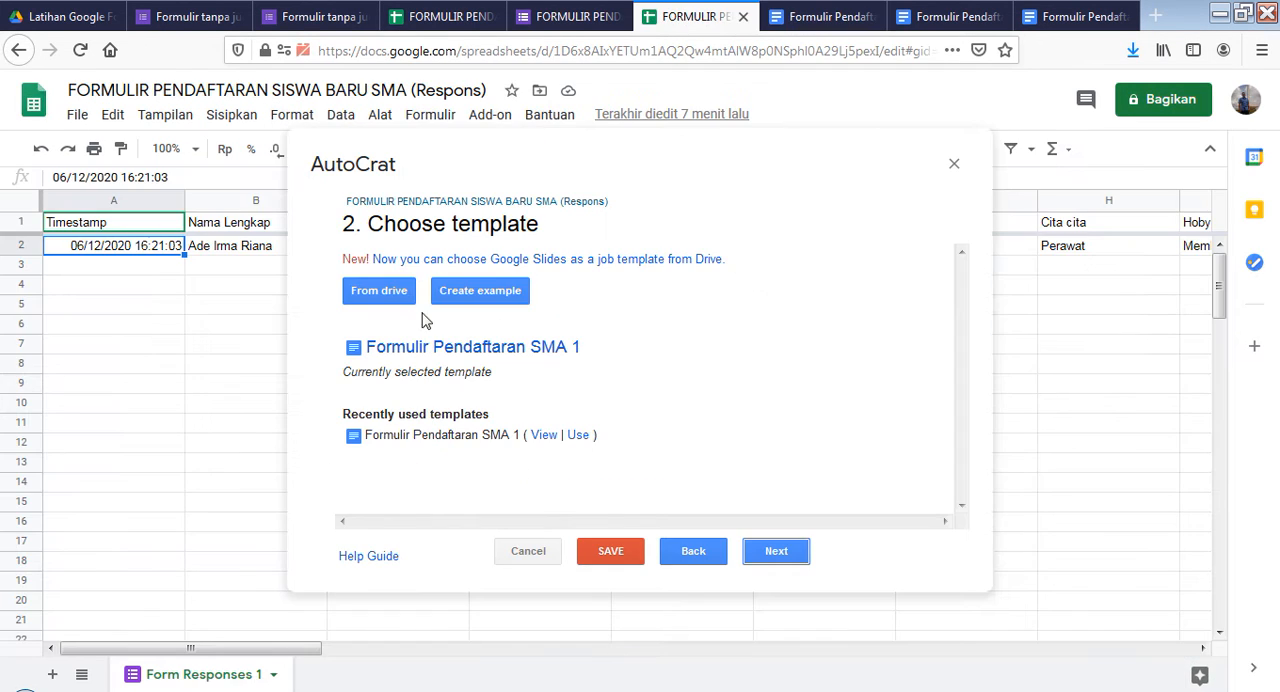
{"action": "left_click", "coordinate": [50, 16]}
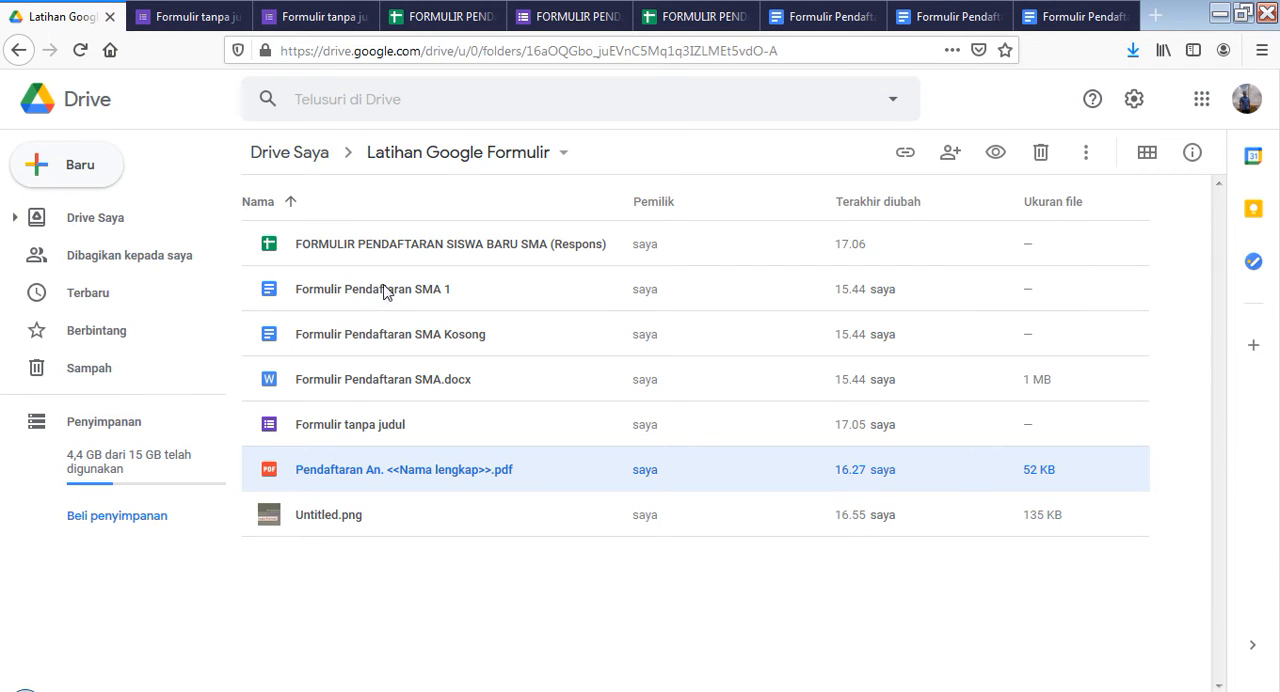
{"action": "left_click", "coordinate": [825, 17]}
{"action": "left_click", "coordinate": [700, 17]}
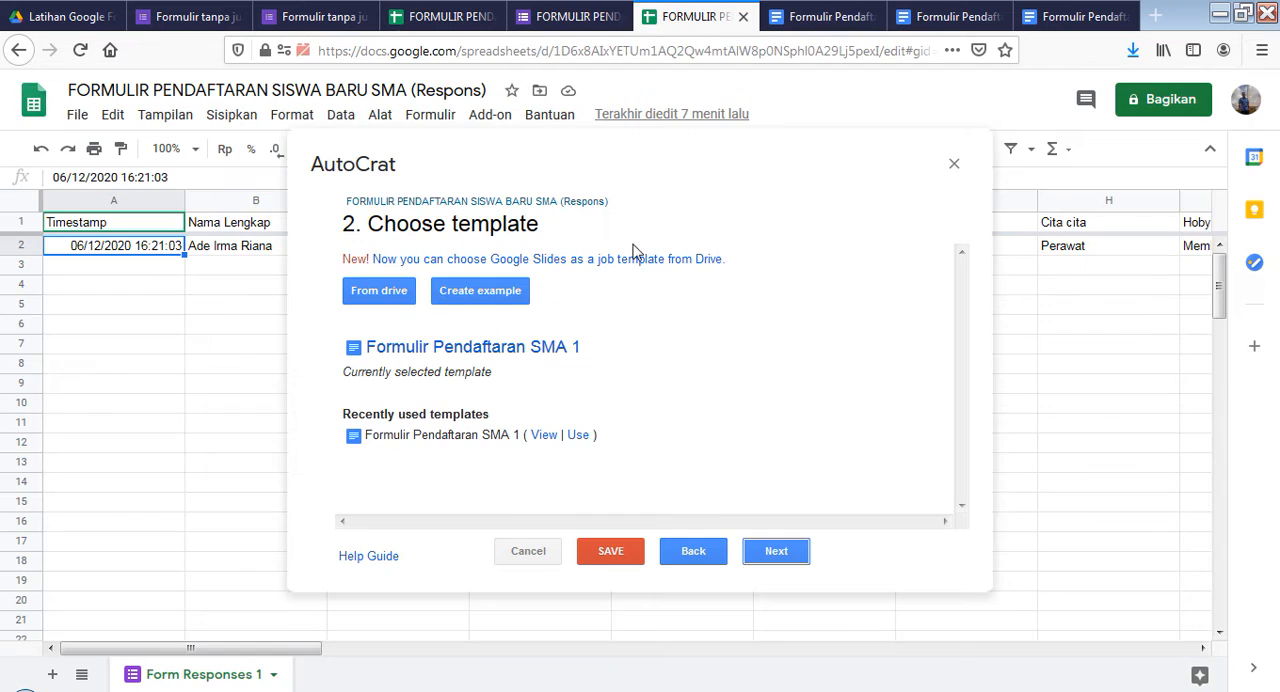
Browse the Drive files available as templates, keep "Formulir Pendaftaran SMA 1" and continue to mapping the source data
{"action": "left_click", "coordinate": [379, 293]}
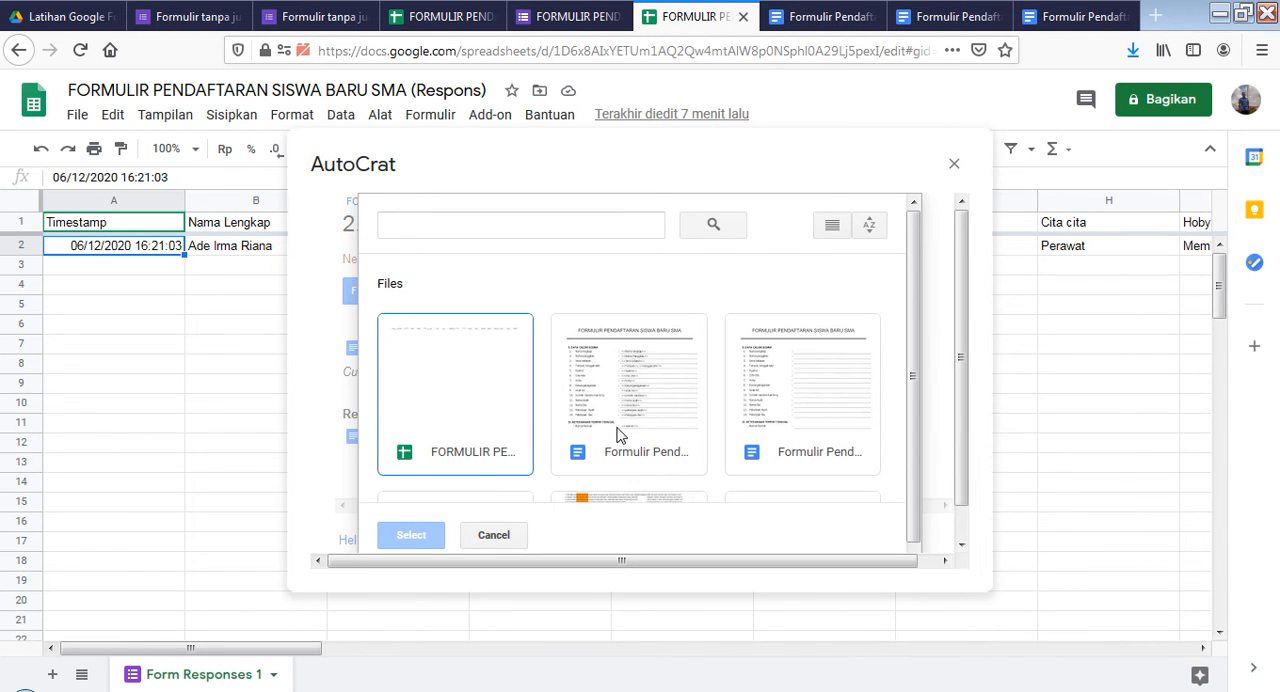
{"action": "left_click", "coordinate": [505, 537]}
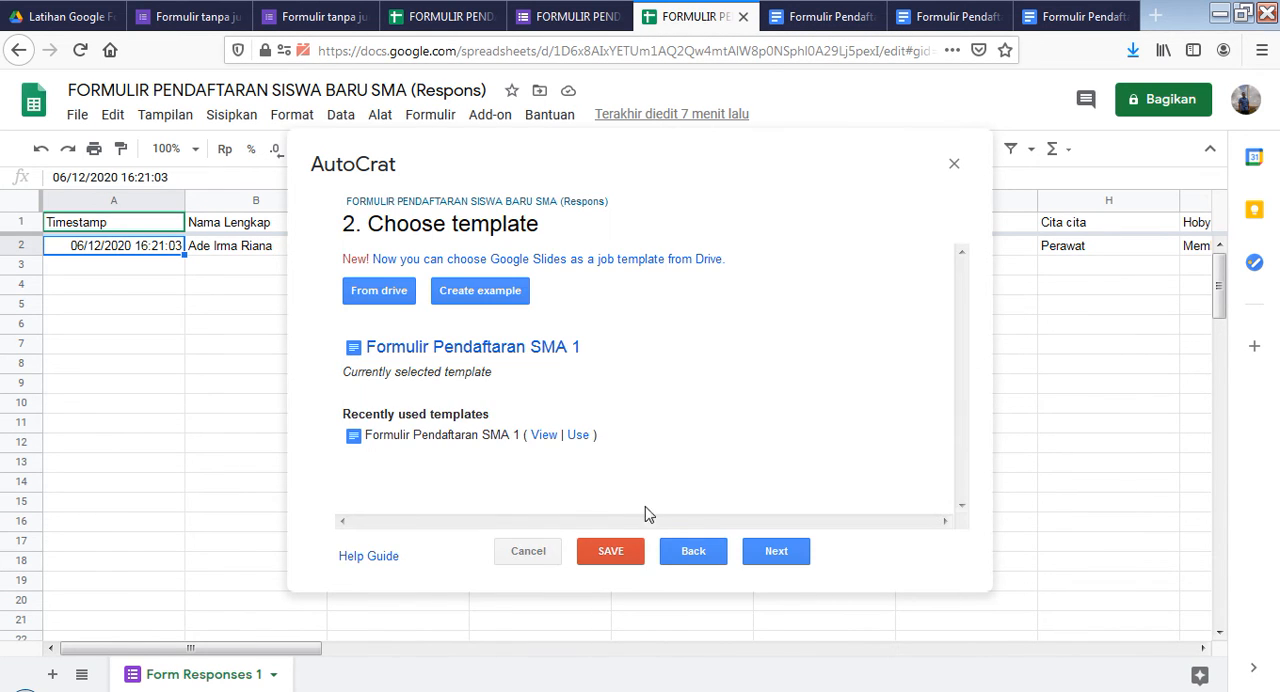
{"action": "left_click", "coordinate": [776, 552]}
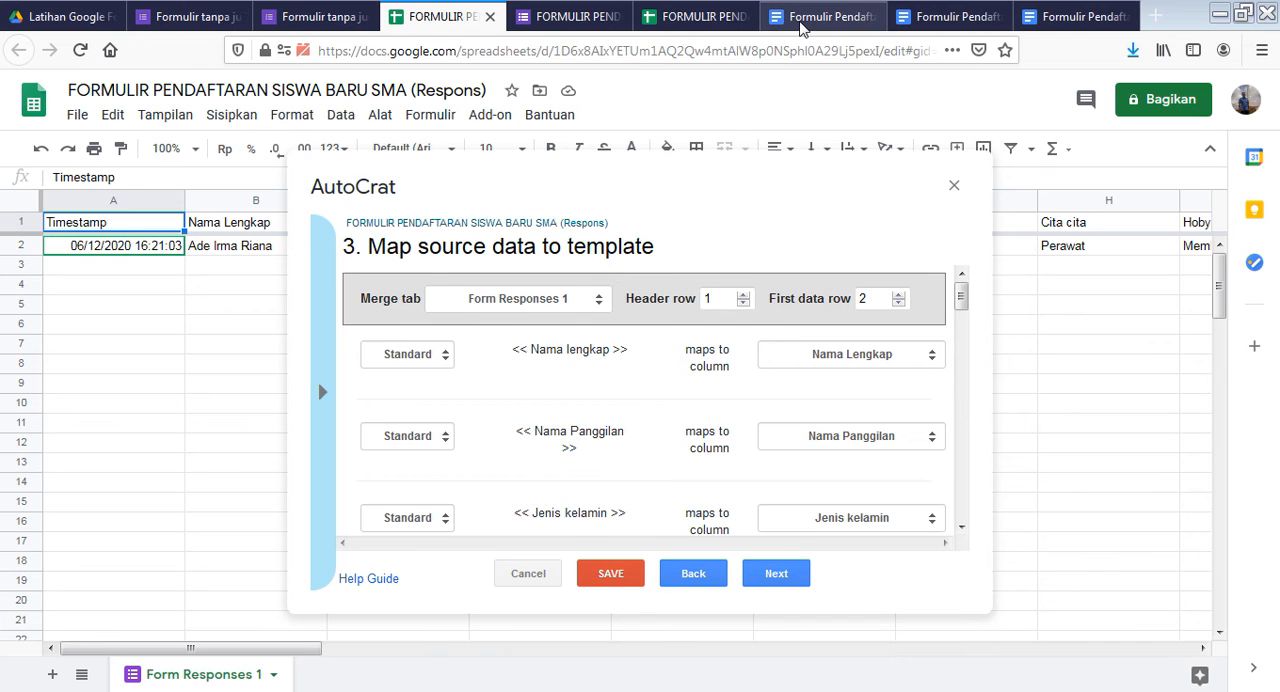
Compare the template's placeholders with the merge job's field mapping and view the column choices for the "Nama lengkap" placeholder
{"action": "left_click", "coordinate": [815, 17]}
{"action": "scroll", "coordinate": [455, 388], "scroll_direction": "up", "scroll_amount": 3}
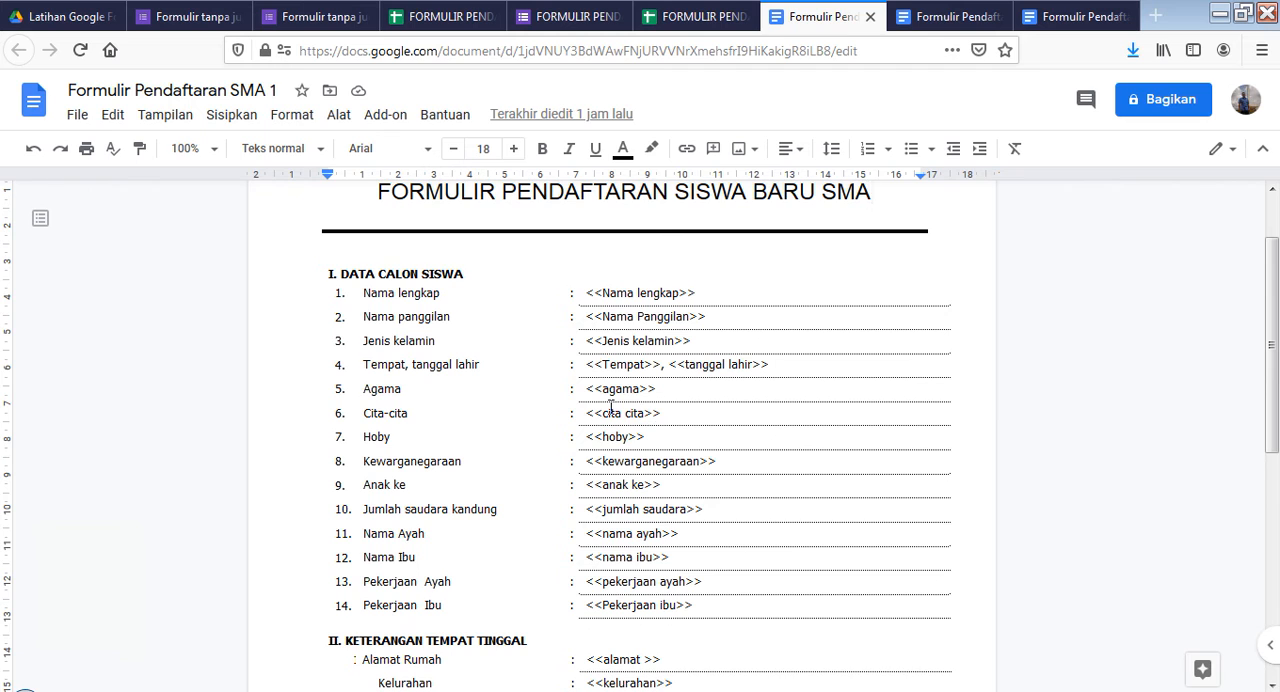
{"action": "left_click", "coordinate": [683, 18]}
{"action": "left_click", "coordinate": [445, 17]}
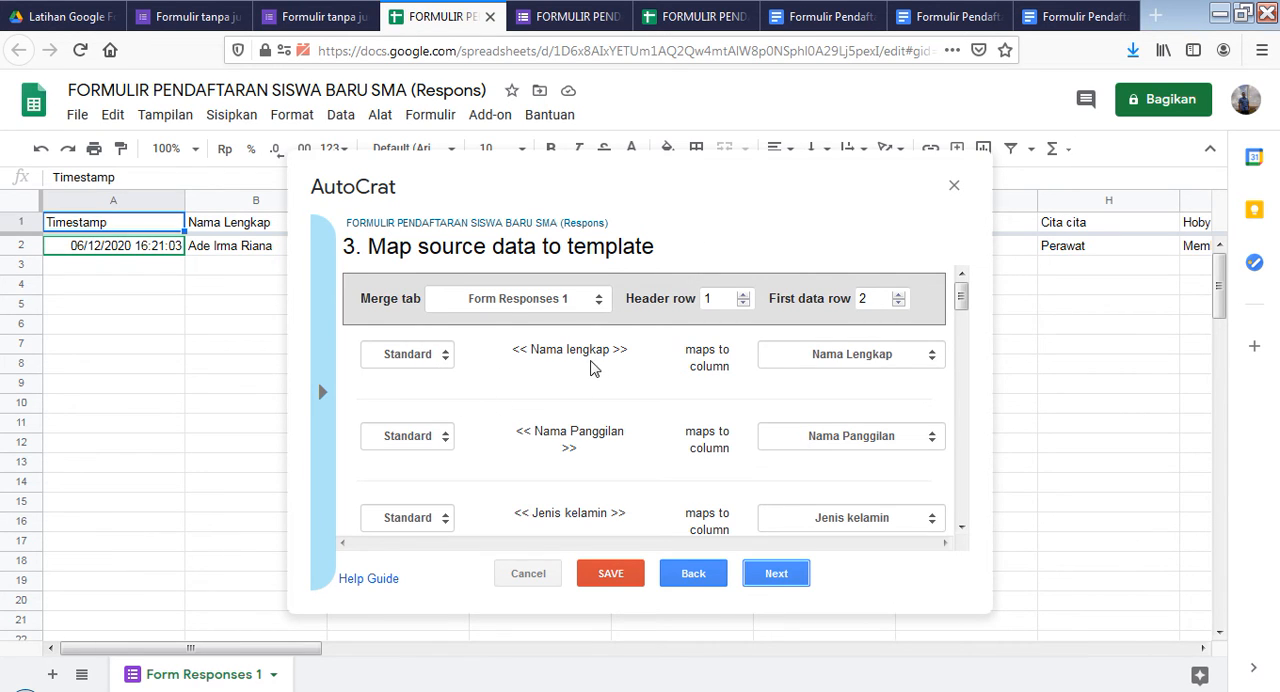
{"action": "left_click", "coordinate": [932, 358]}
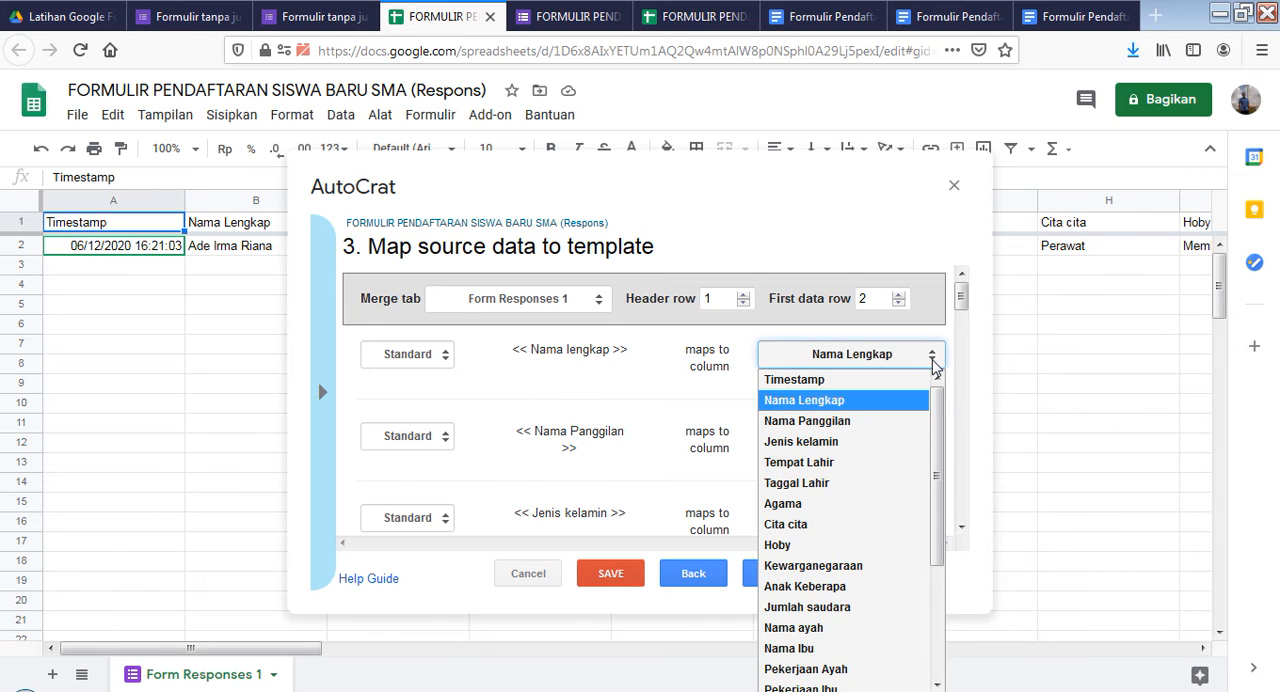
{"action": "left_click", "coordinate": [932, 358]}
{"action": "left_click", "coordinate": [812, 17]}
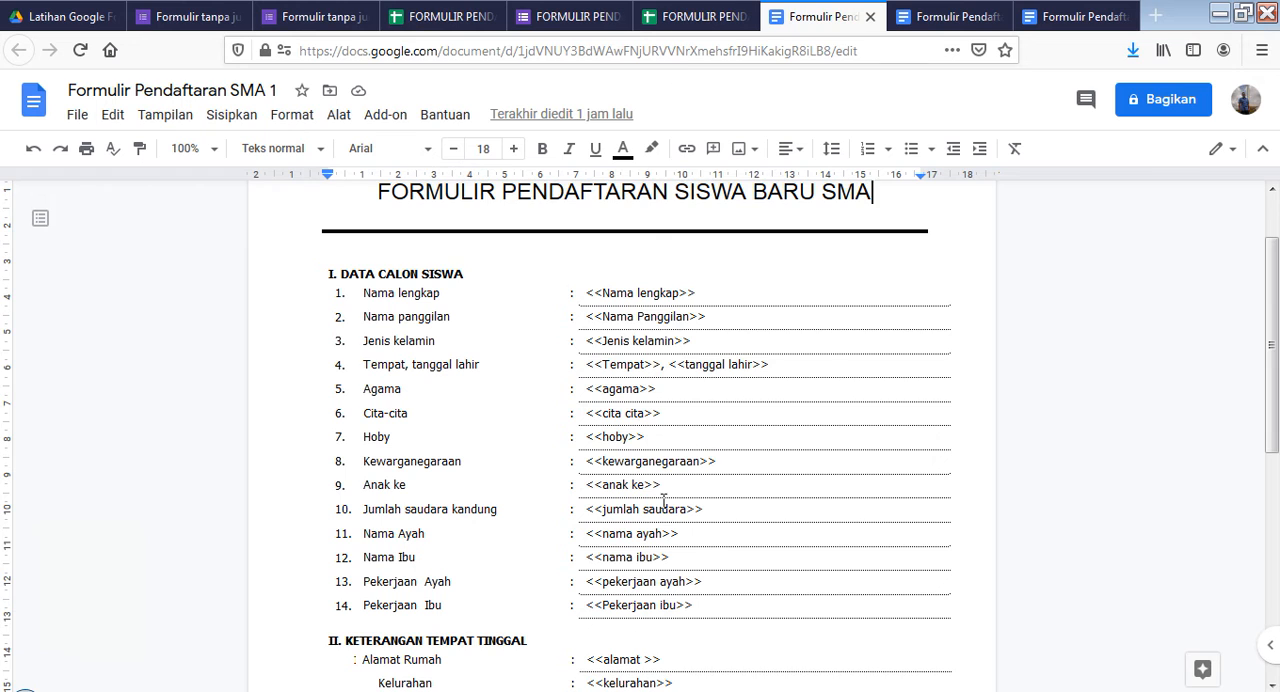
{"action": "left_click", "coordinate": [488, 16]}
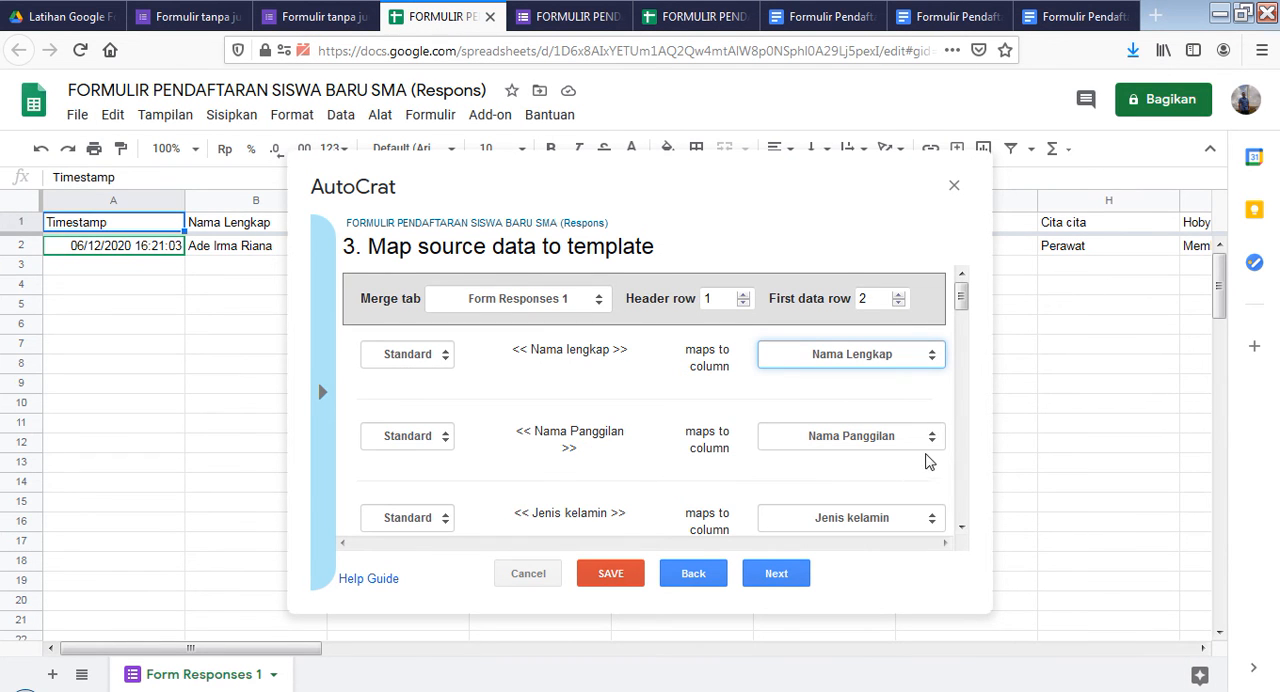
Check the mappings for gender, birthplace, birth date and religion against the template's placeholders, and glance at the form's responses and the untitled form
{"action": "scroll", "coordinate": [781, 477], "scroll_direction": "down", "scroll_amount": 3}
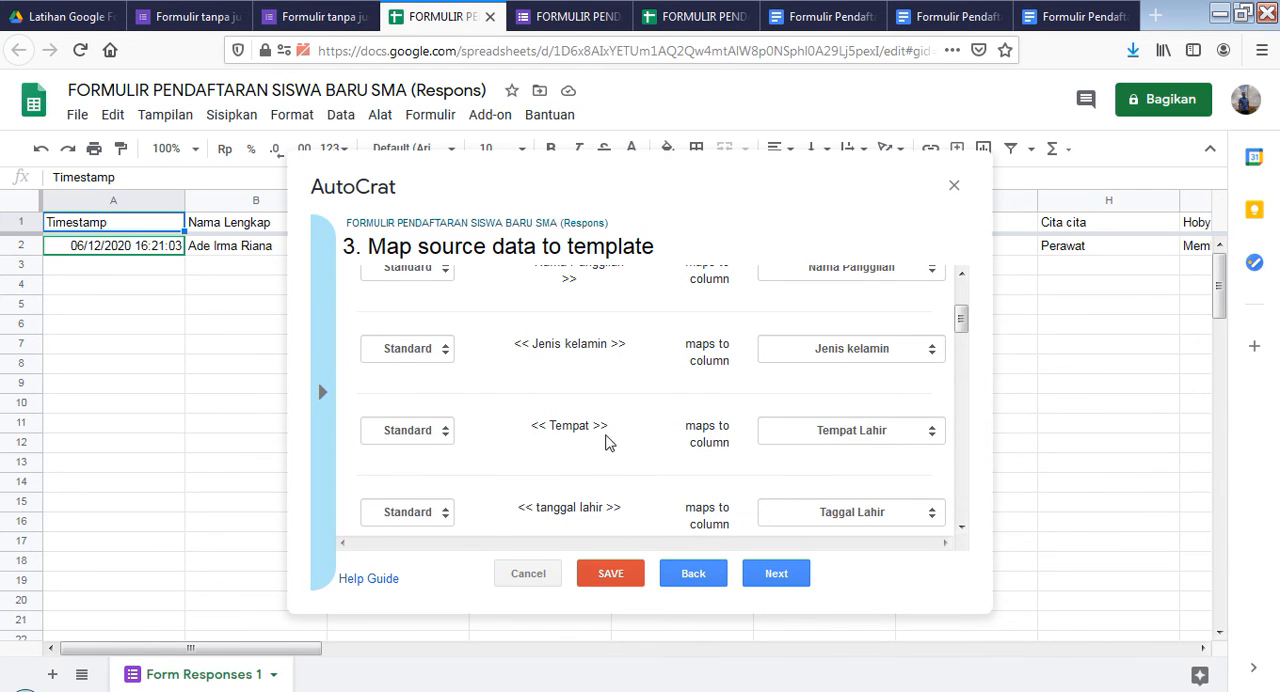
{"action": "left_click", "coordinate": [800, 16]}
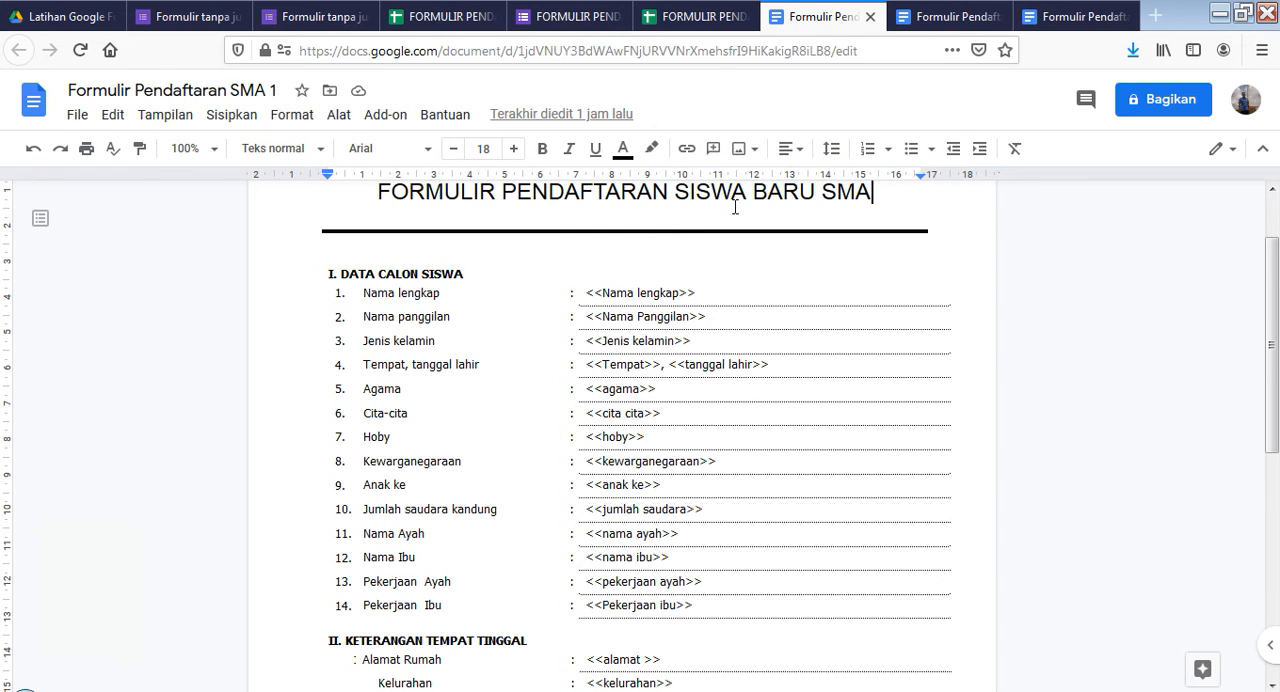
{"action": "left_click", "coordinate": [676, 17]}
{"action": "left_click", "coordinate": [465, 17]}
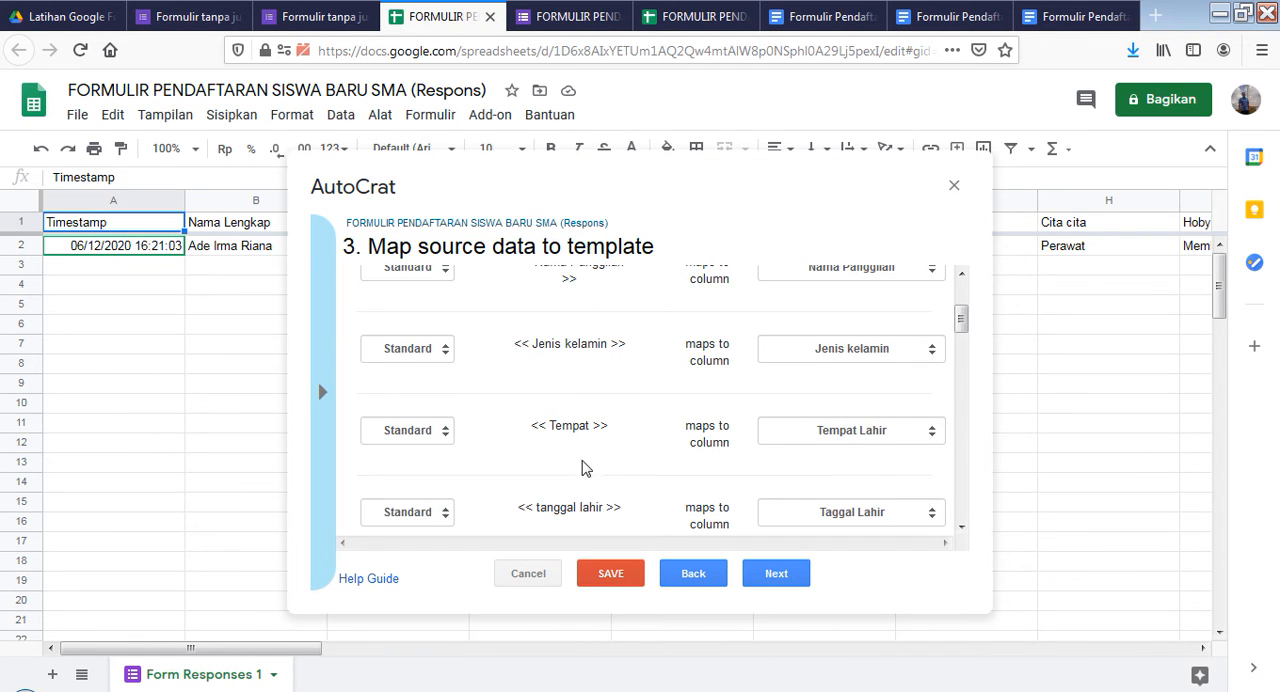
{"action": "scroll", "coordinate": [777, 445], "scroll_direction": "down", "scroll_amount": 2}
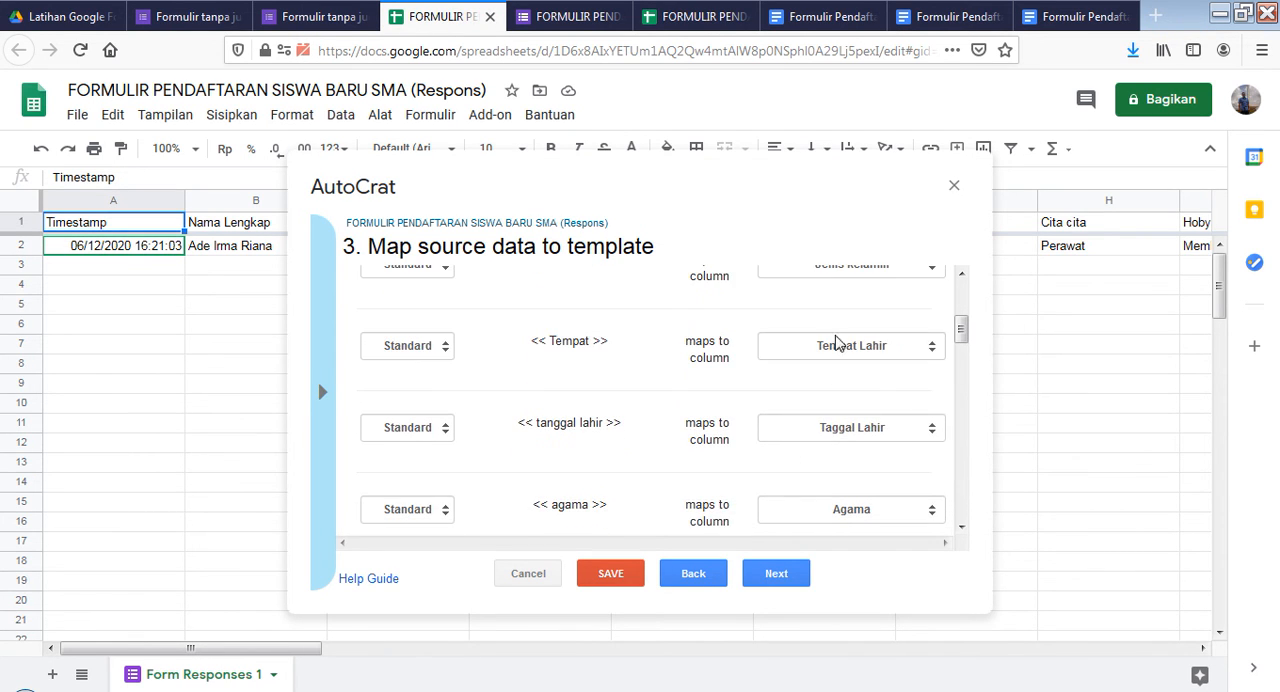
{"action": "left_click", "coordinate": [325, 28]}
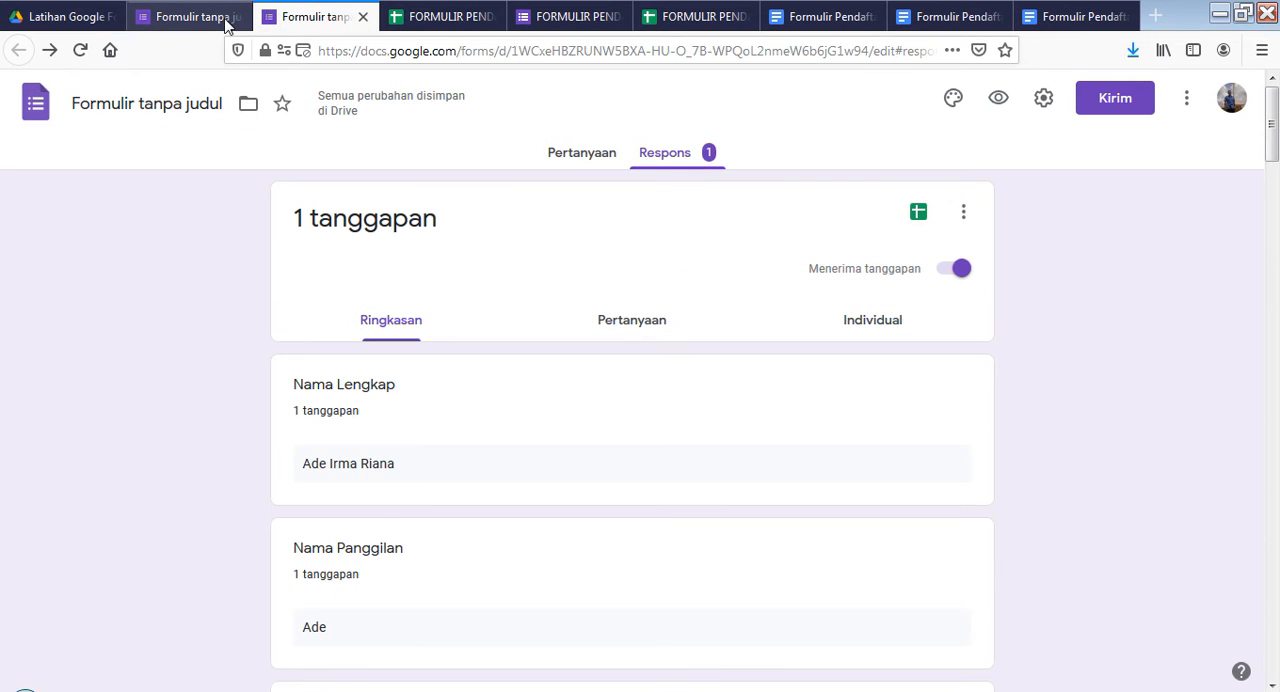
{"action": "left_click", "coordinate": [173, 20]}
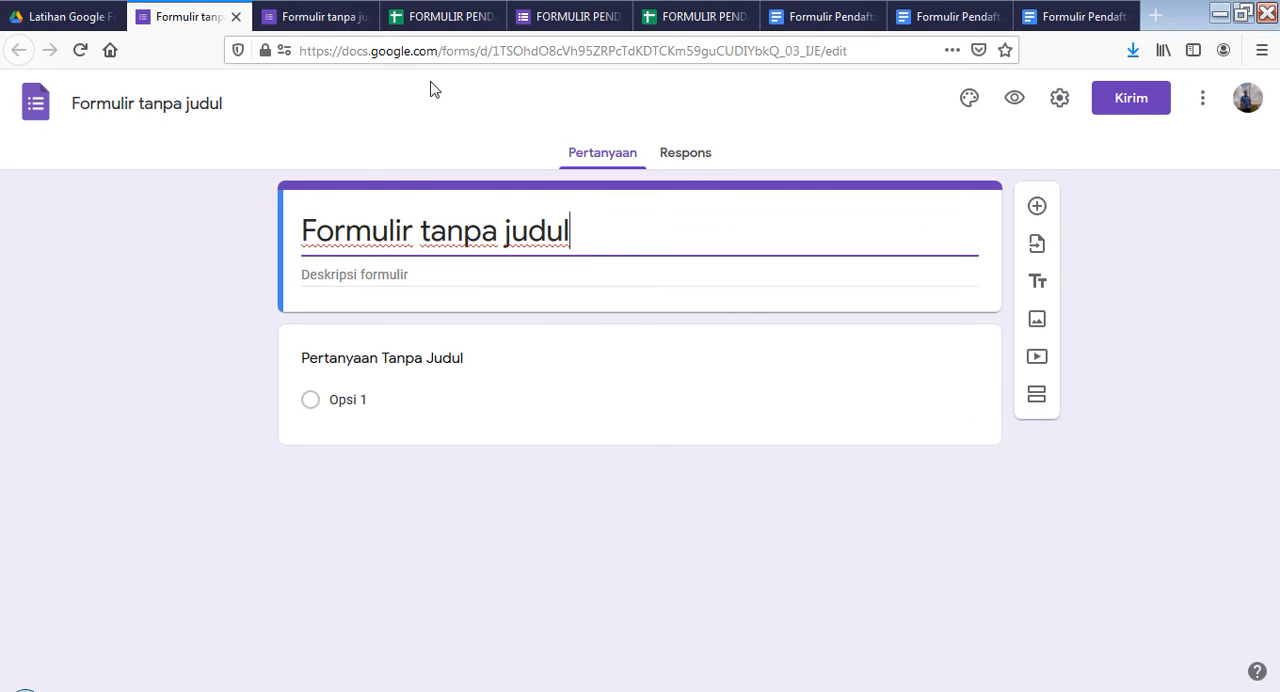
{"action": "left_click", "coordinate": [333, 20]}
{"action": "left_click", "coordinate": [440, 17]}
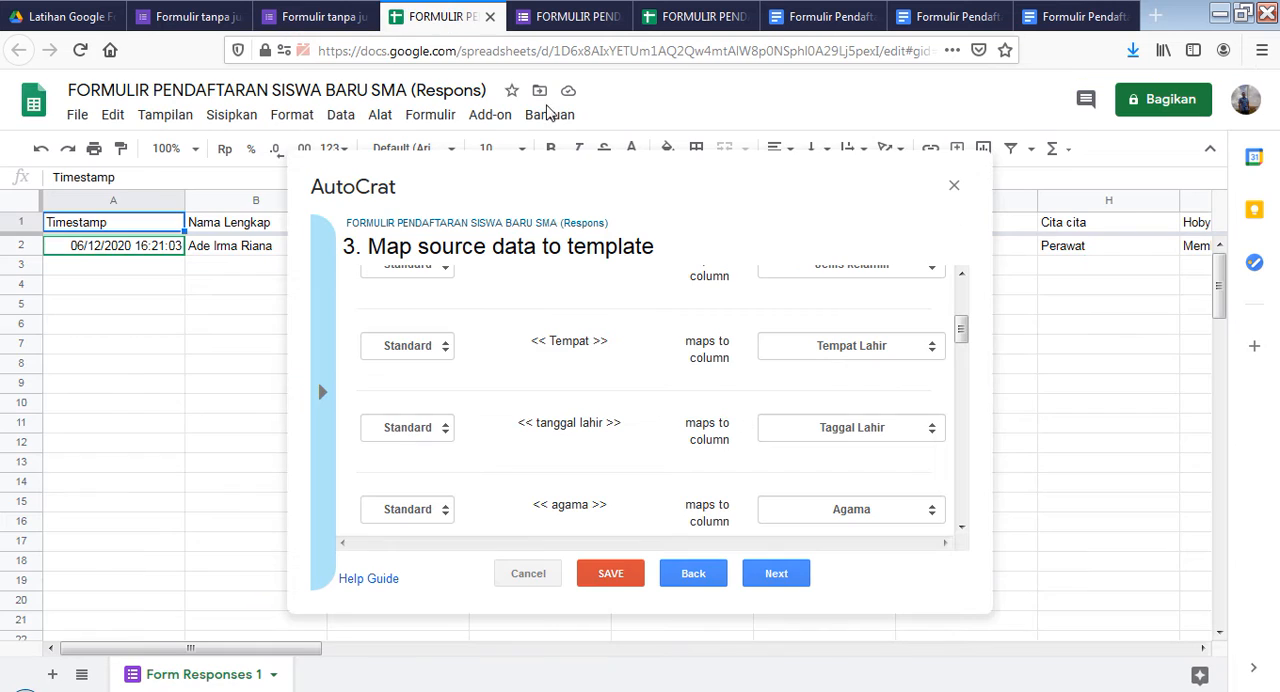
Check the remaining placeholder mappings down to "email" and continue to the merge job's file settings
{"action": "scroll", "coordinate": [760, 440], "scroll_direction": "down", "scroll_amount": 6}
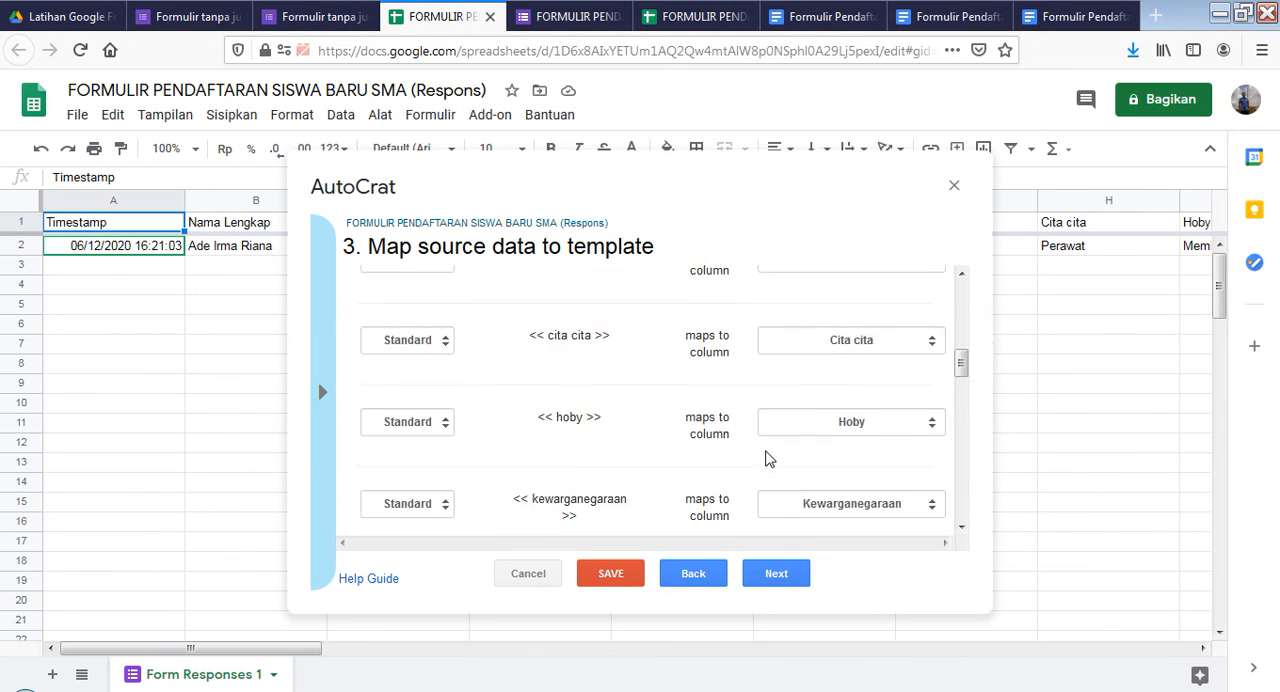
{"action": "left_click_drag", "start_coordinate": [960, 407], "coordinate": [962, 508]}
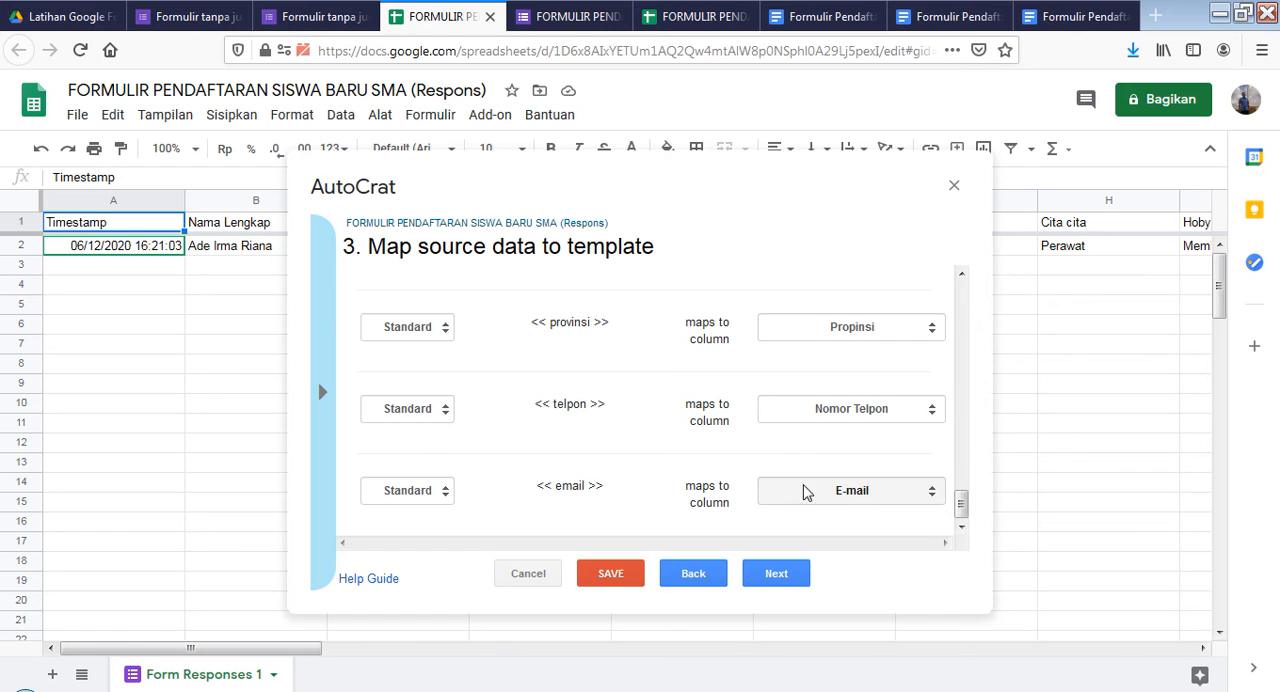
{"action": "left_click", "coordinate": [788, 590]}
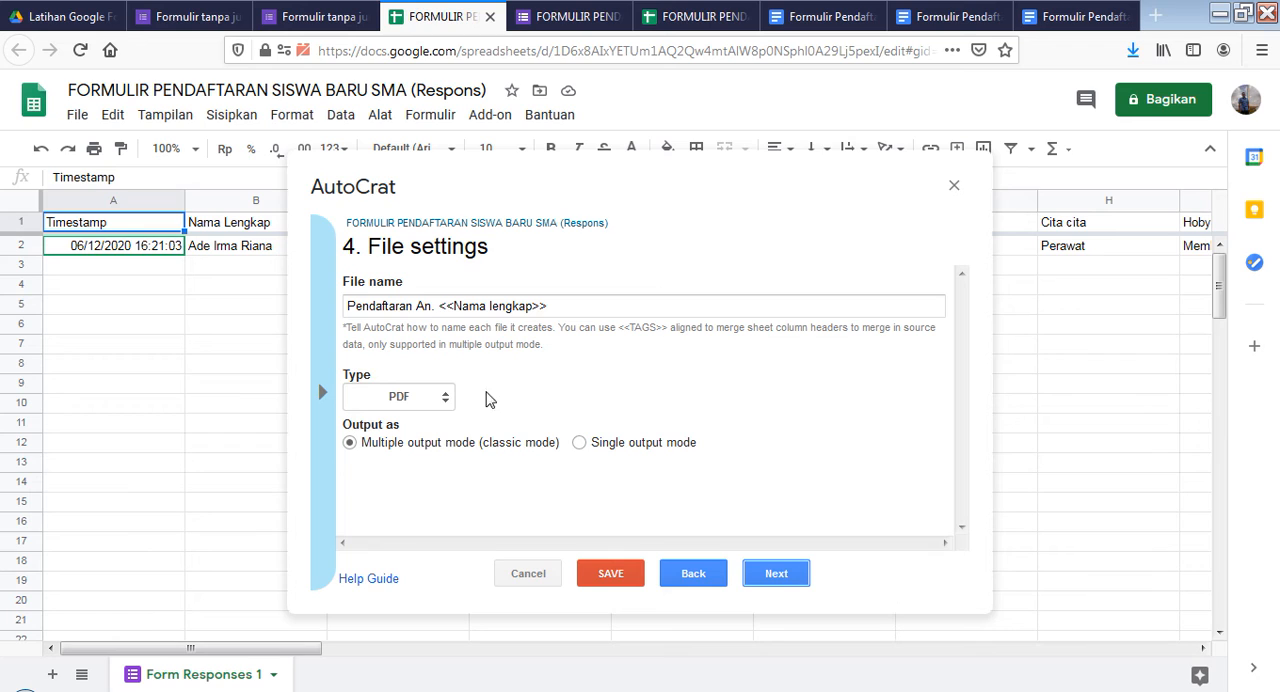
View the output type choices, keep PDF and the file name "Pendaftaran An. <<Nama lengkap>>", and continue to the destination folder
{"action": "left_click", "coordinate": [445, 401]}
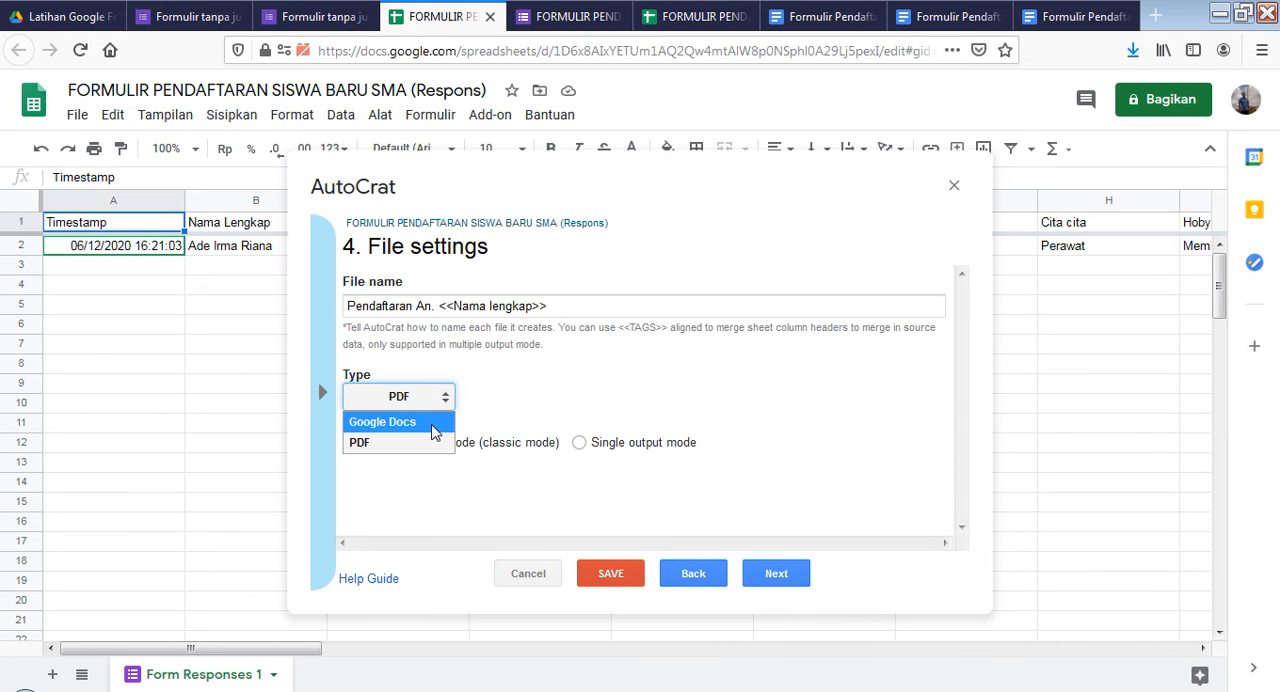
{"action": "left_click", "coordinate": [445, 401]}
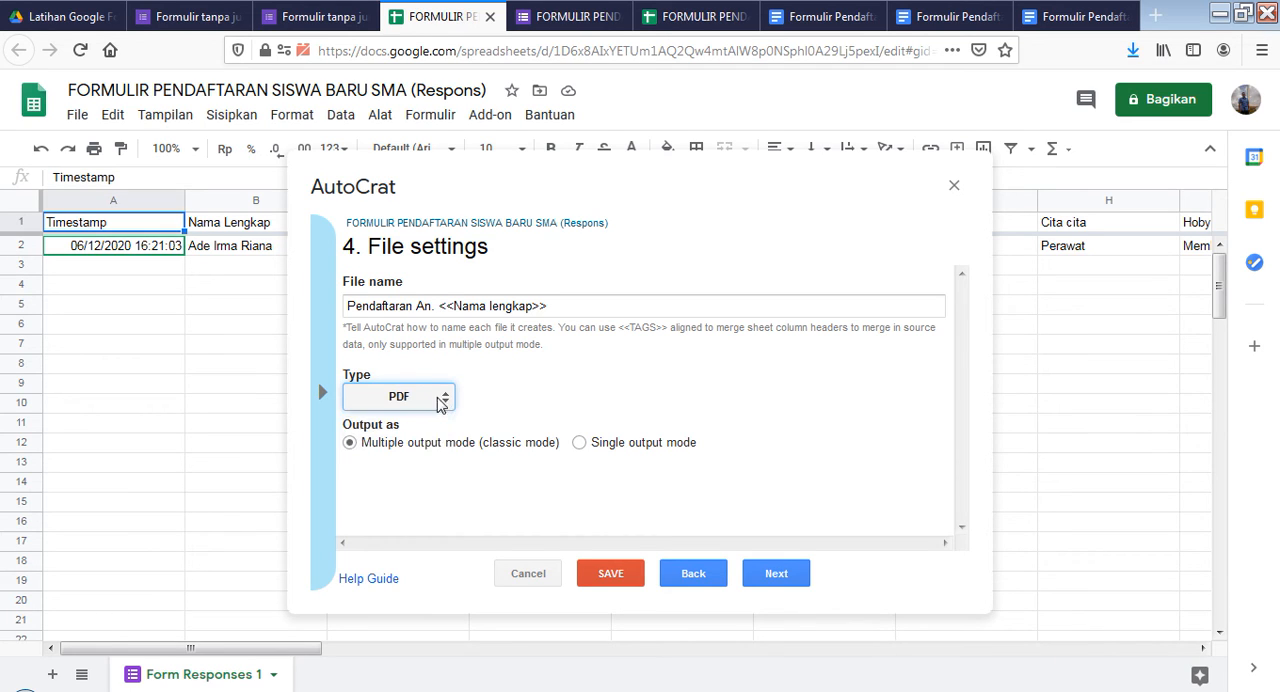
{"action": "left_click", "coordinate": [381, 306]}
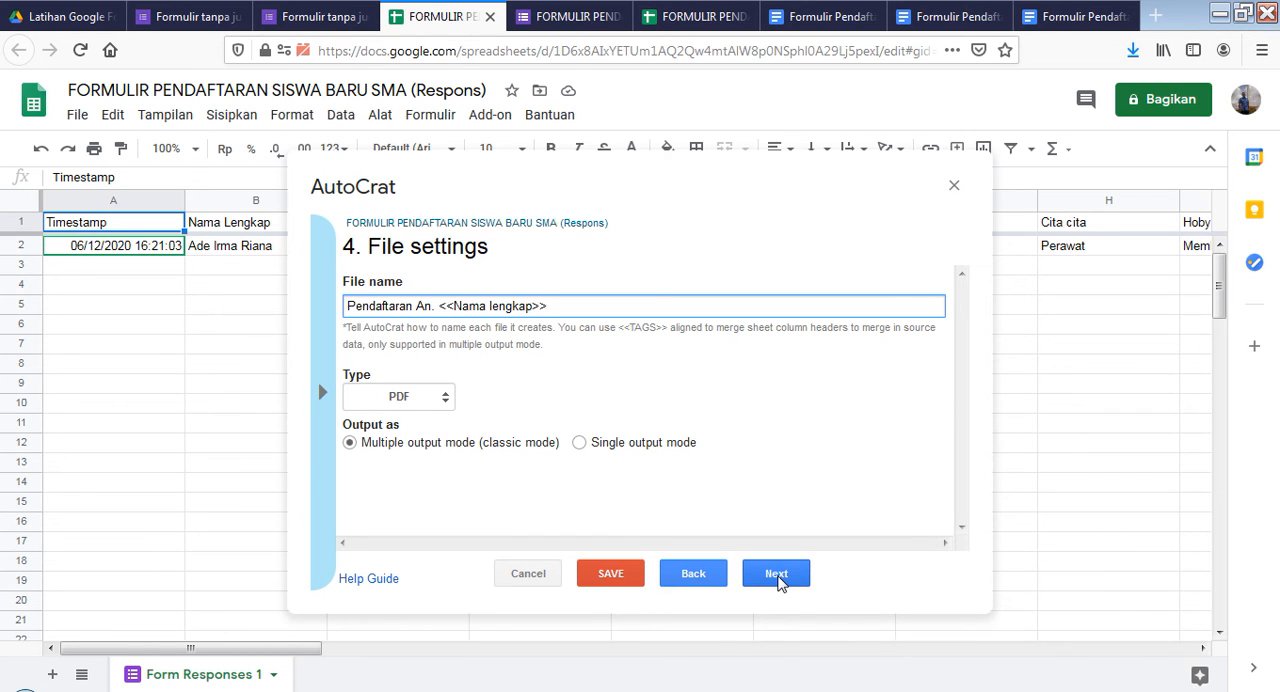
{"action": "left_click", "coordinate": [777, 576]}
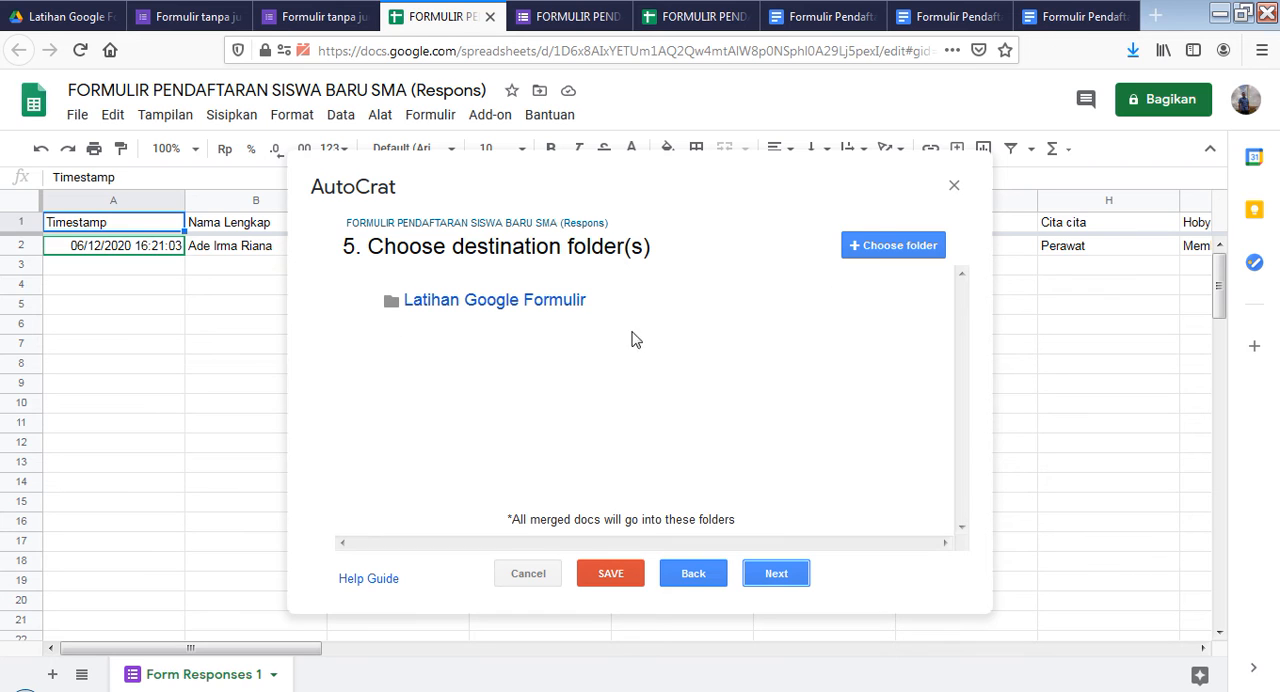
Compare the destination folder "Latihan Google Formulir" with Drive, keep it, and continue past the optional steps to the sharing settings
{"action": "left_click", "coordinate": [58, 17]}
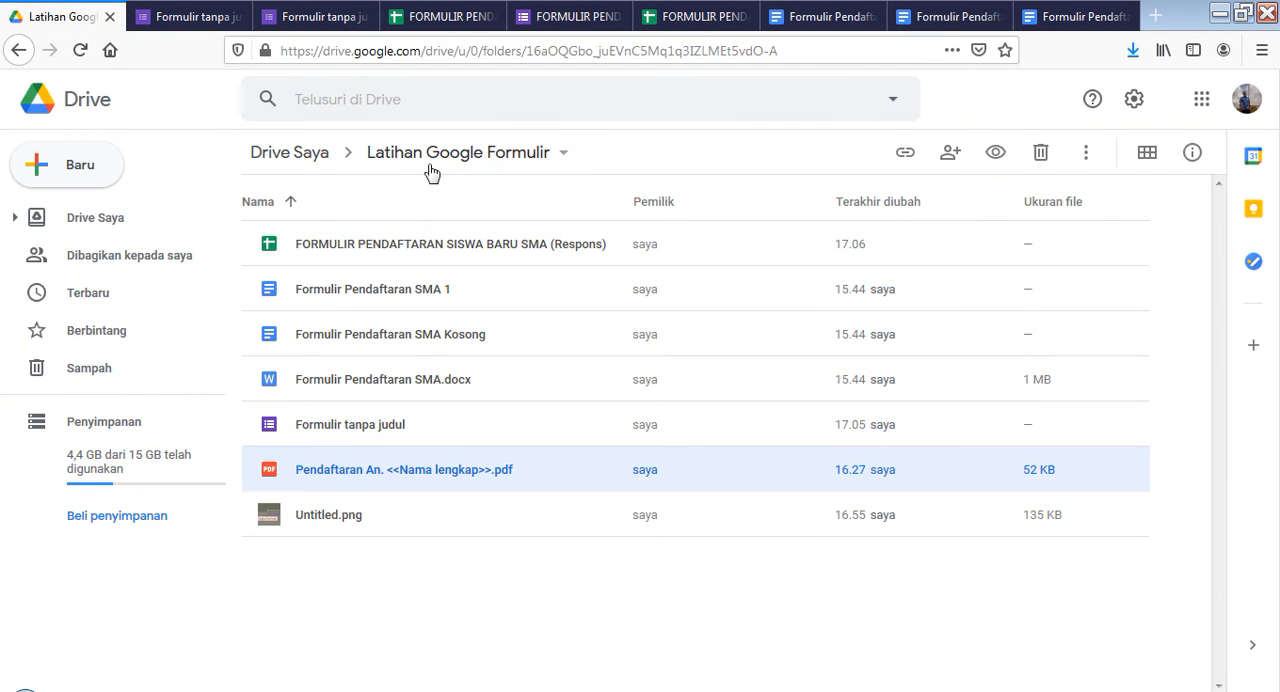
{"action": "left_click", "coordinate": [444, 16]}
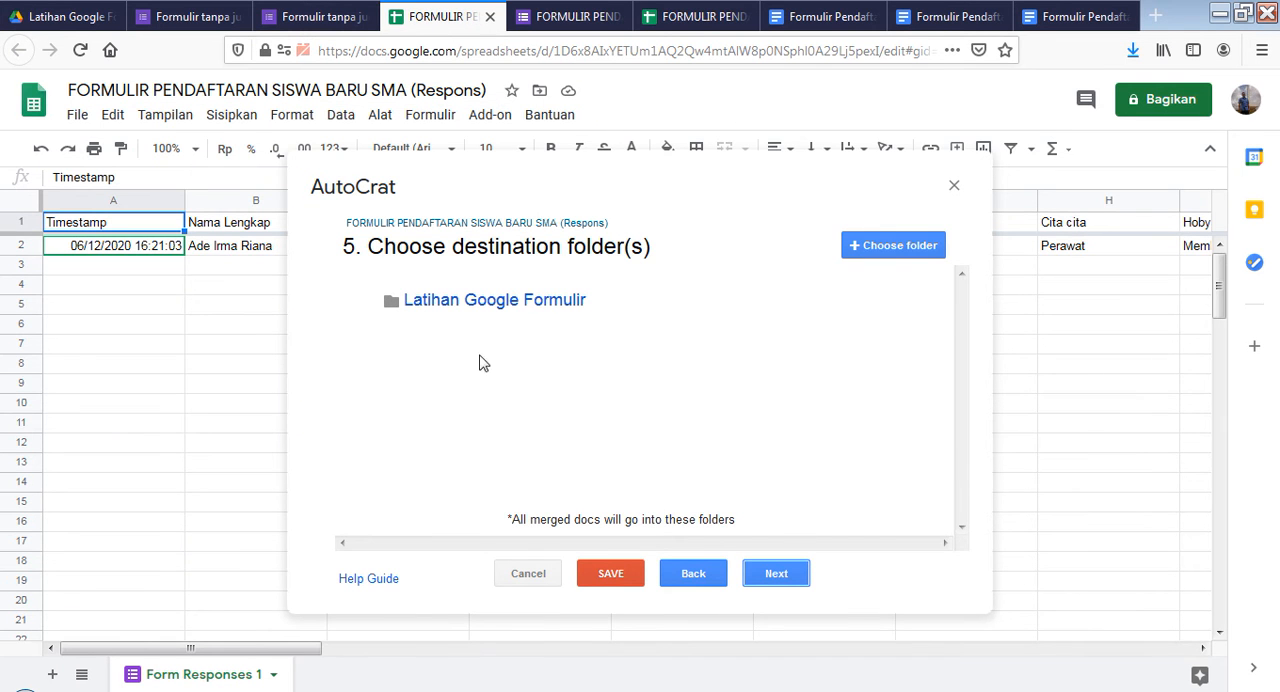
{"action": "left_click", "coordinate": [776, 578]}
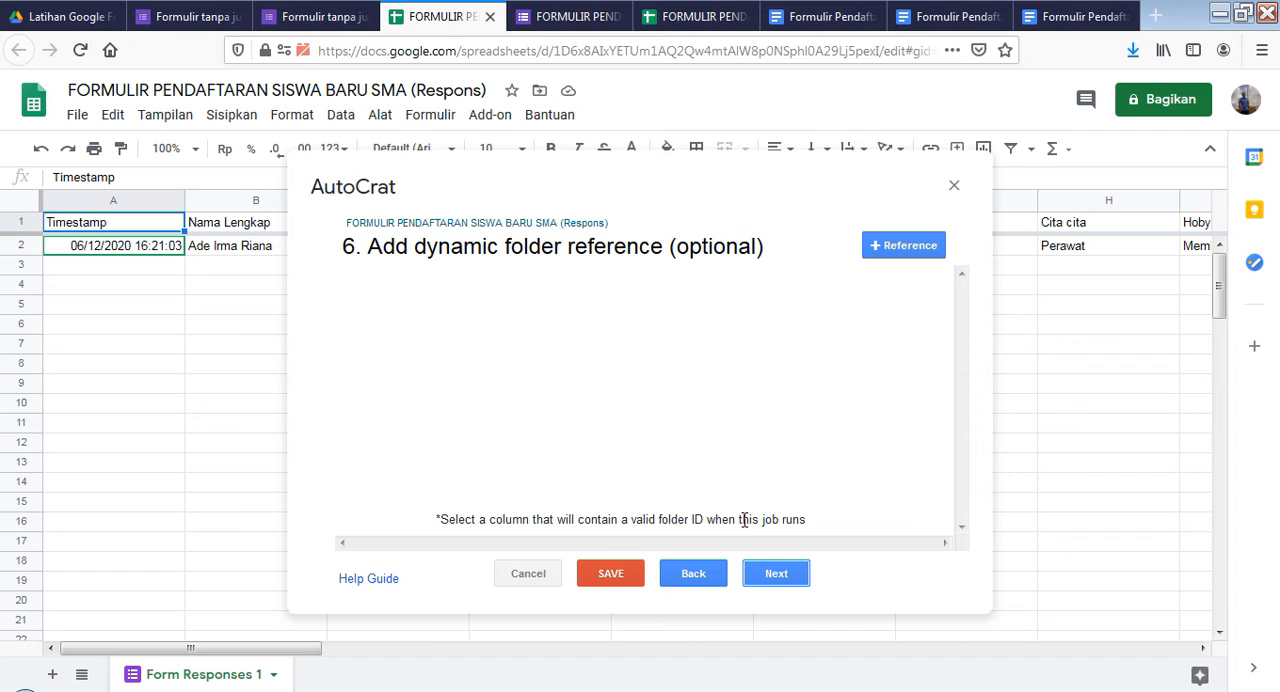
{"action": "left_click", "coordinate": [772, 577]}
{"action": "left_click", "coordinate": [772, 577]}
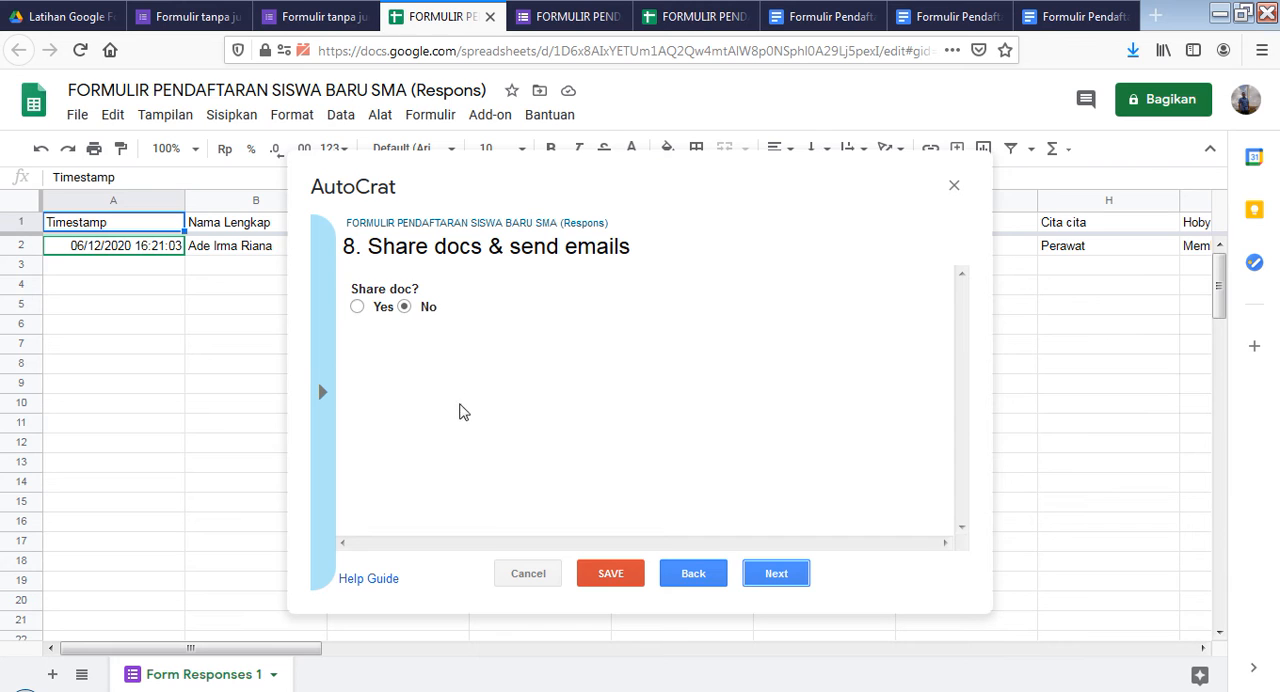
Look through the document sharing and e-mail options, leave sharing at No, and save the merge job without form or time triggers
{"action": "left_click", "coordinate": [358, 307]}
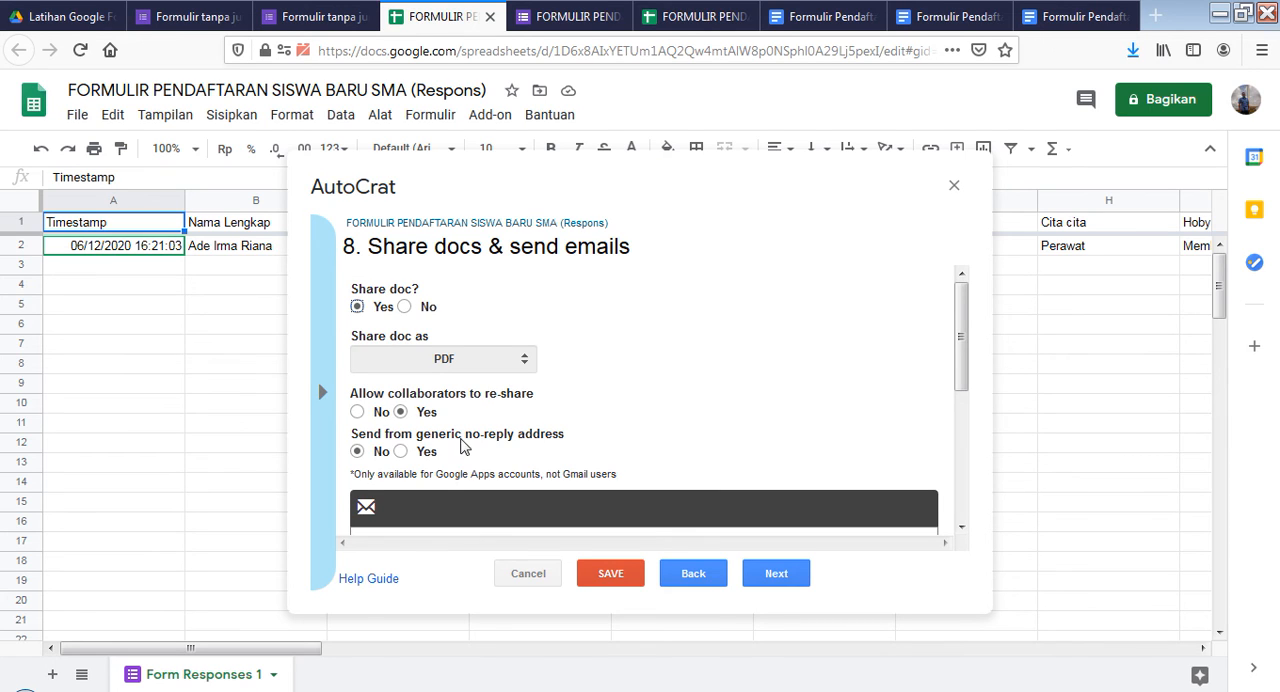
{"action": "scroll", "coordinate": [462, 446], "scroll_direction": "down", "scroll_amount": 3}
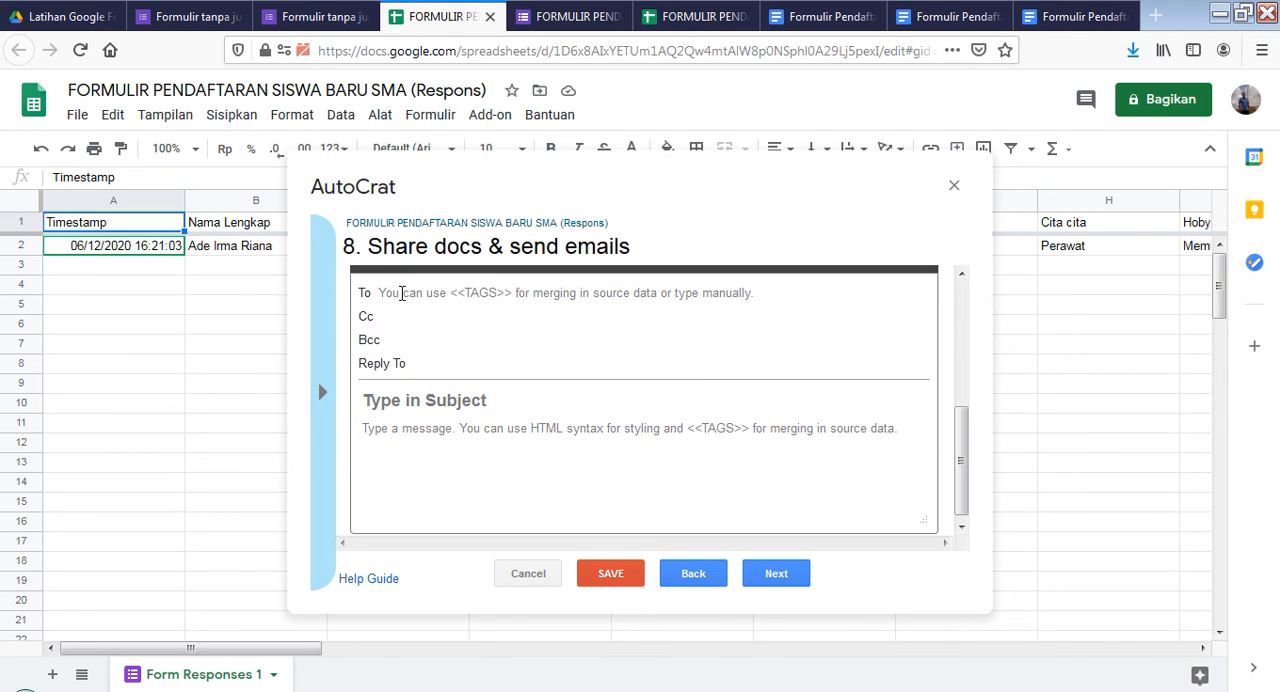
{"action": "scroll", "coordinate": [477, 368], "scroll_direction": "up", "scroll_amount": 4}
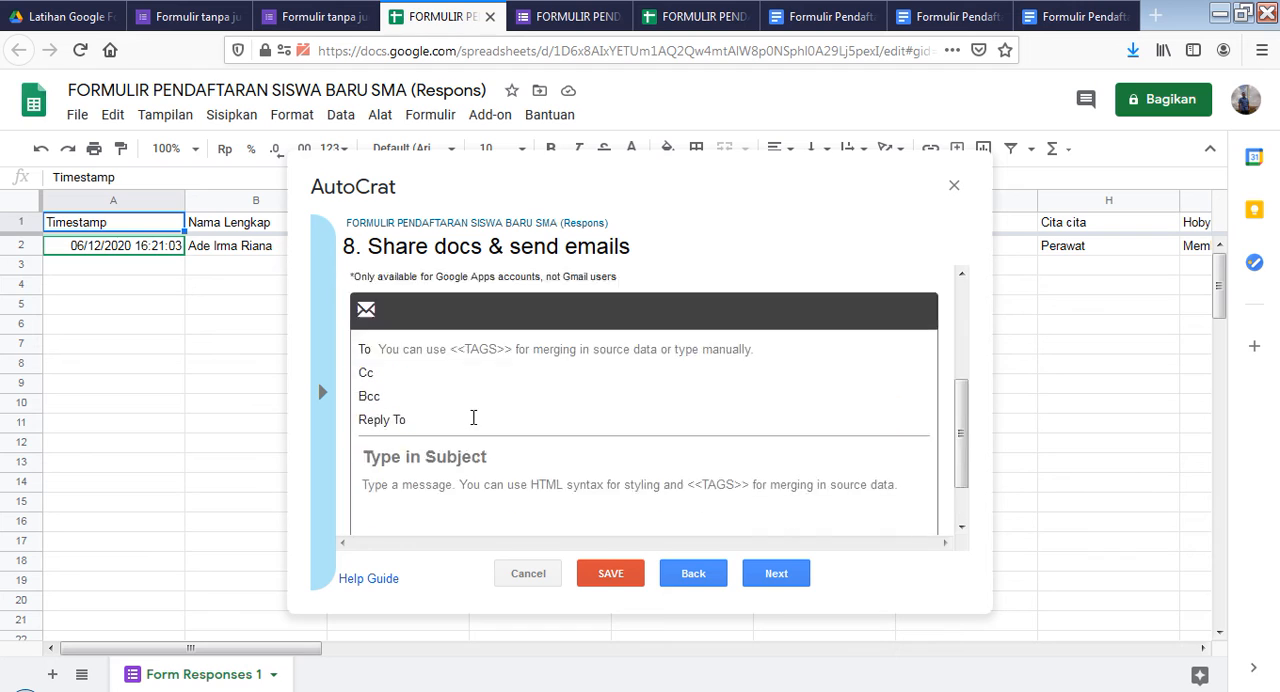
{"action": "left_click", "coordinate": [406, 308]}
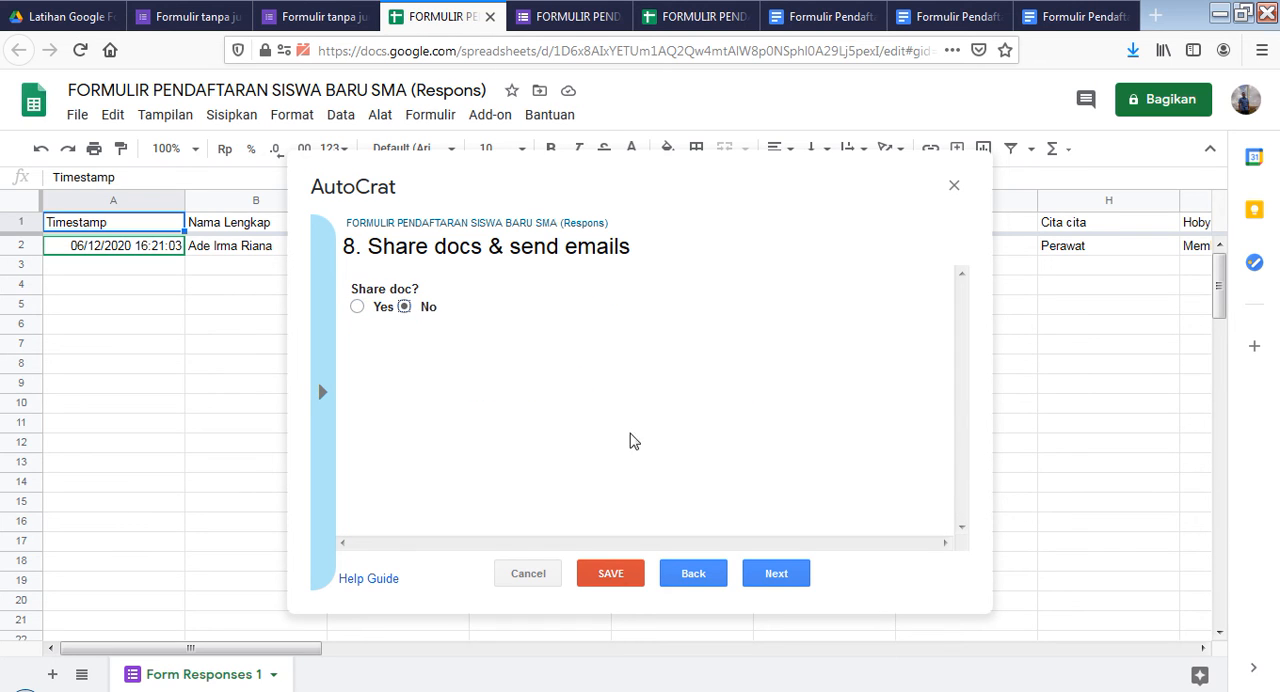
{"action": "left_click", "coordinate": [771, 577]}
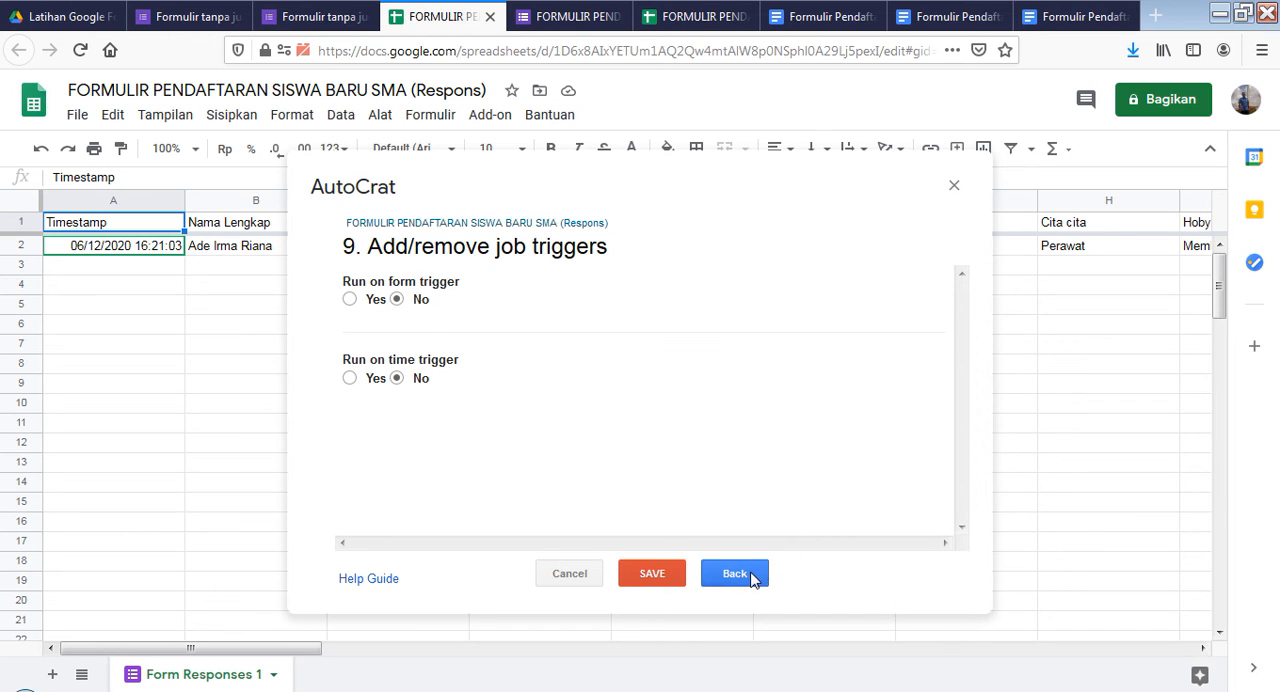
{"action": "left_click", "coordinate": [662, 572]}
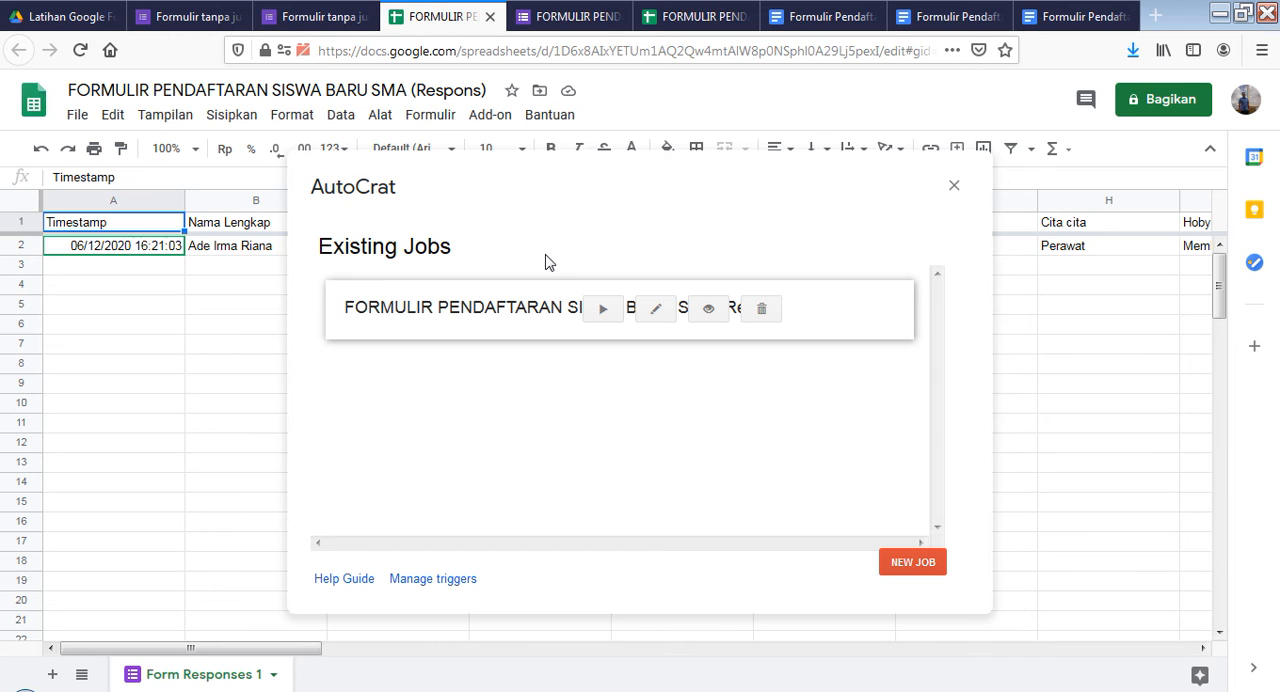
Examine the registration form's questions and responses, and glance at the files in the "Latihan Google Formulir" folder
{"action": "left_click", "coordinate": [180, 24]}
{"action": "left_click", "coordinate": [312, 20]}
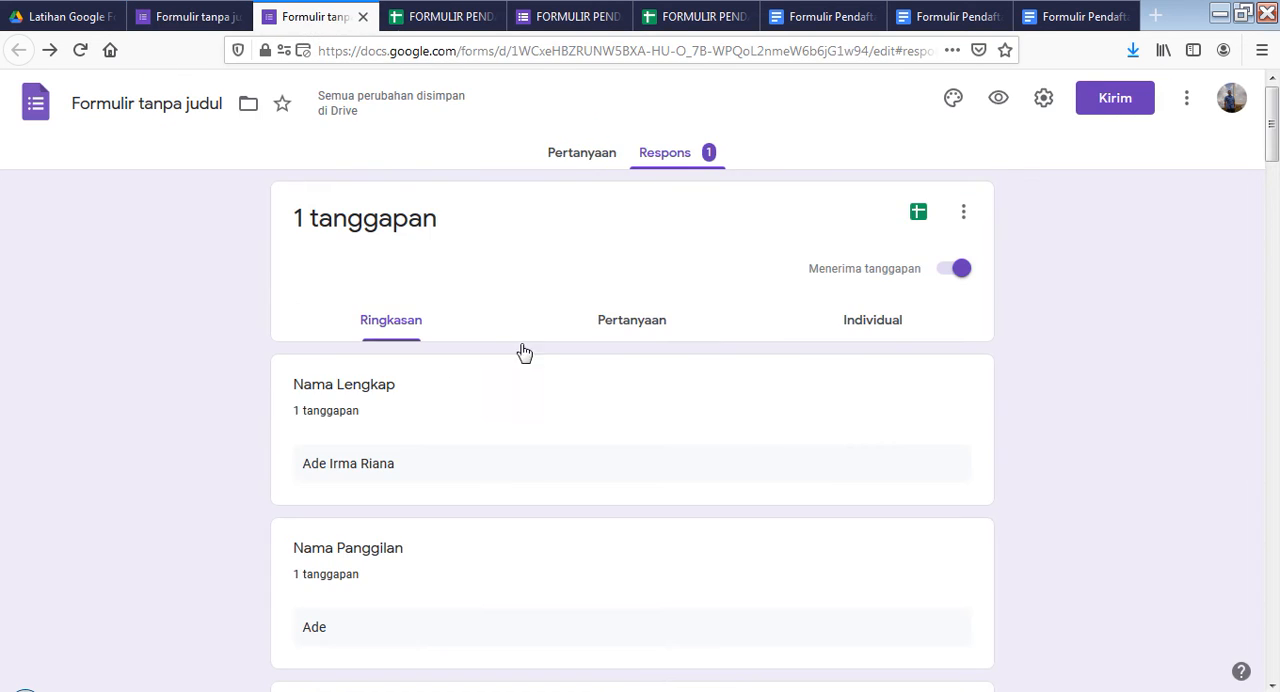
{"action": "left_click", "coordinate": [583, 155]}
{"action": "scroll", "coordinate": [514, 426], "scroll_direction": "down", "scroll_amount": 7}
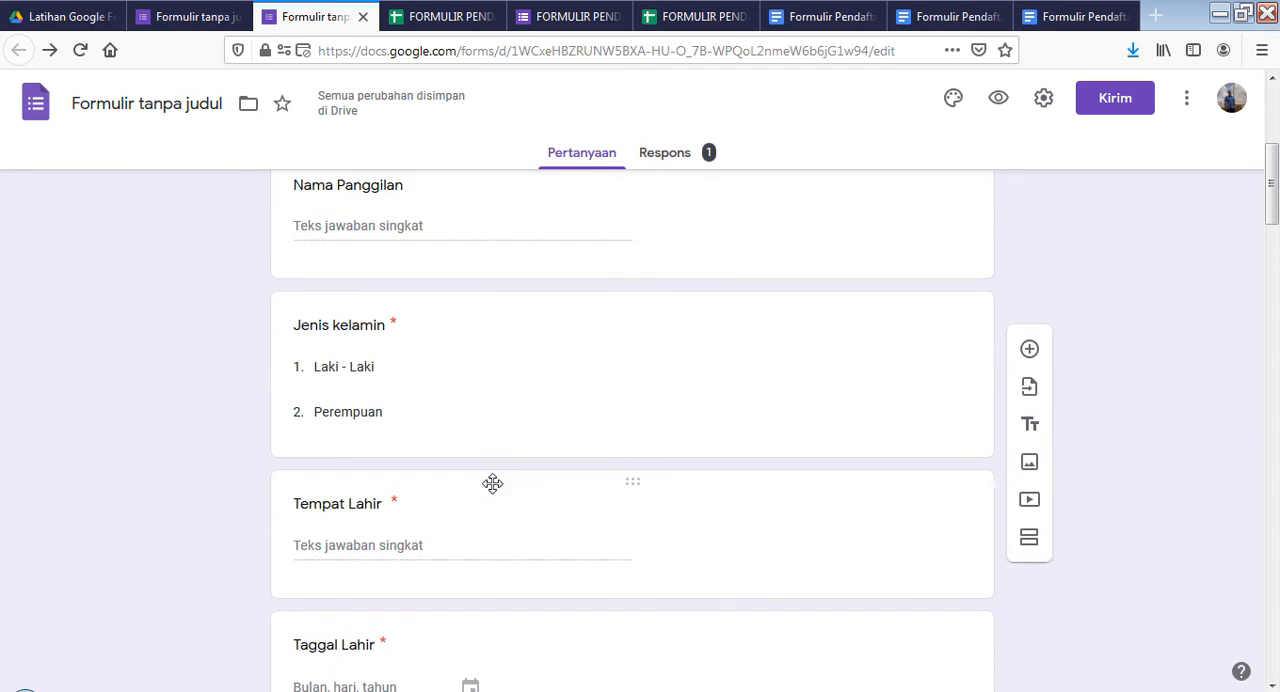
{"action": "scroll", "coordinate": [489, 537], "scroll_direction": "down", "scroll_amount": 2}
{"action": "left_click", "coordinate": [64, 18]}
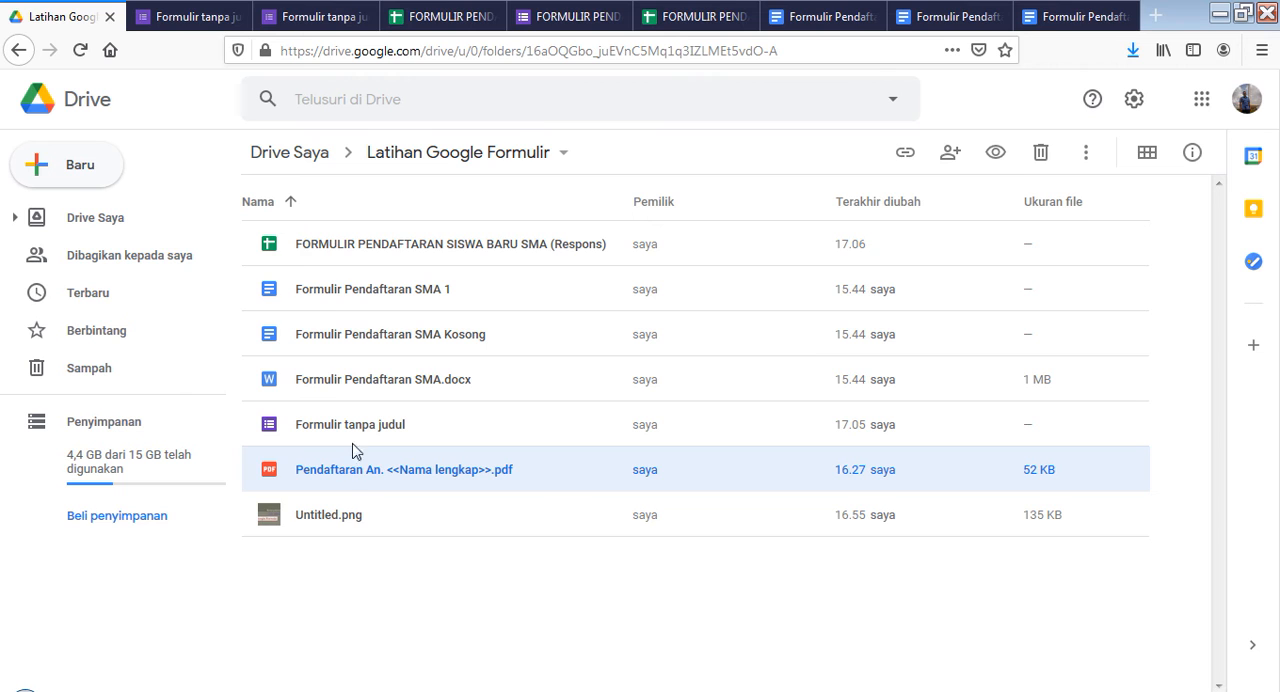
{"action": "left_click", "coordinate": [314, 20]}
{"action": "scroll", "coordinate": [680, 361], "scroll_direction": "up", "scroll_amount": 10}
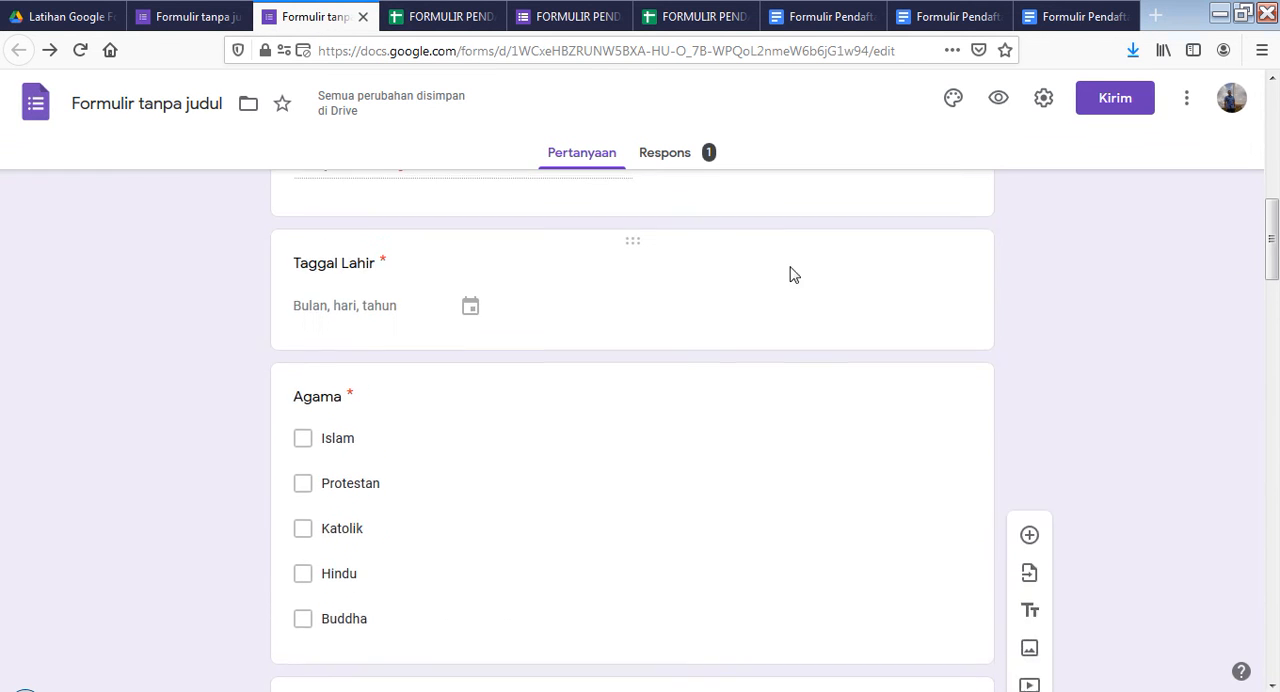
{"action": "scroll", "coordinate": [665, 300], "scroll_direction": "up", "scroll_amount": 2}
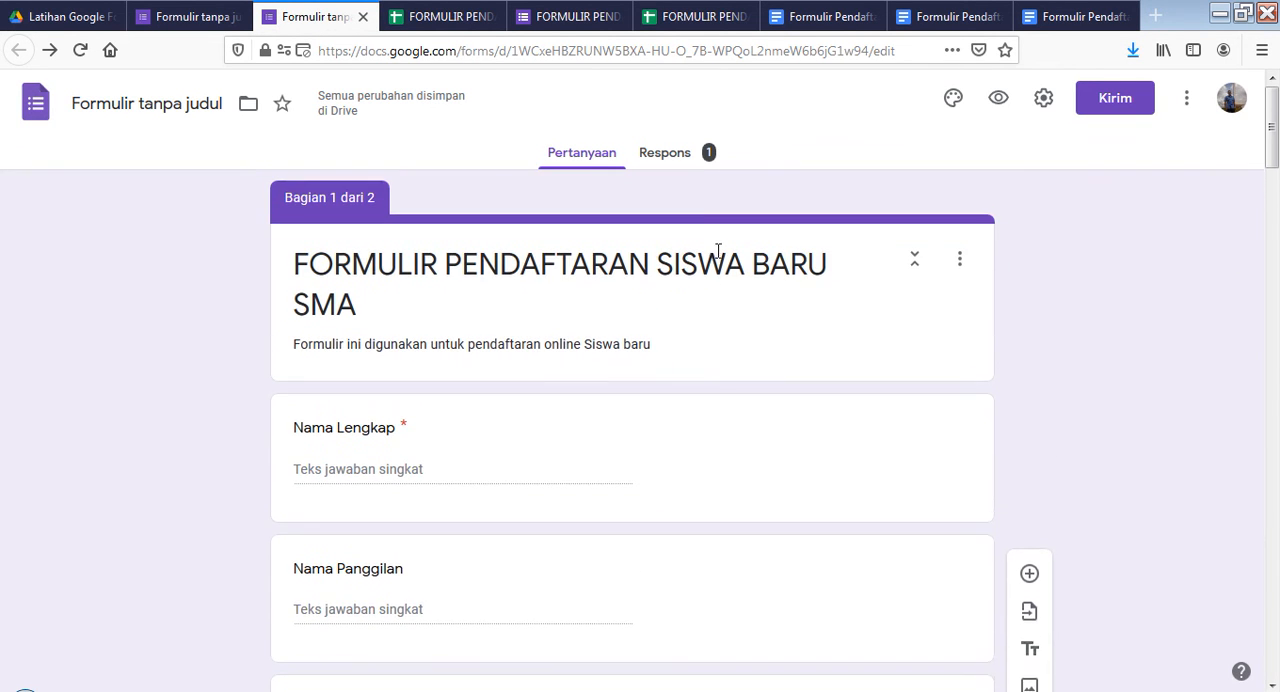
{"action": "left_click", "coordinate": [673, 158]}
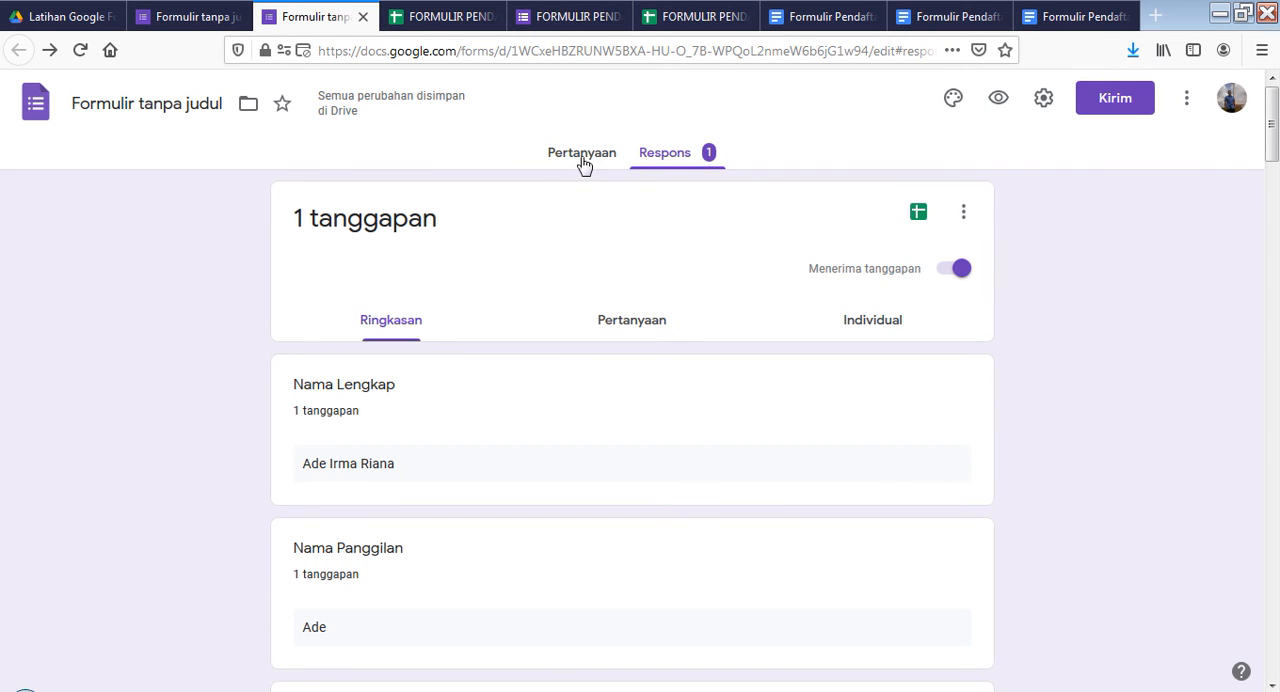
{"action": "left_click", "coordinate": [570, 160]}
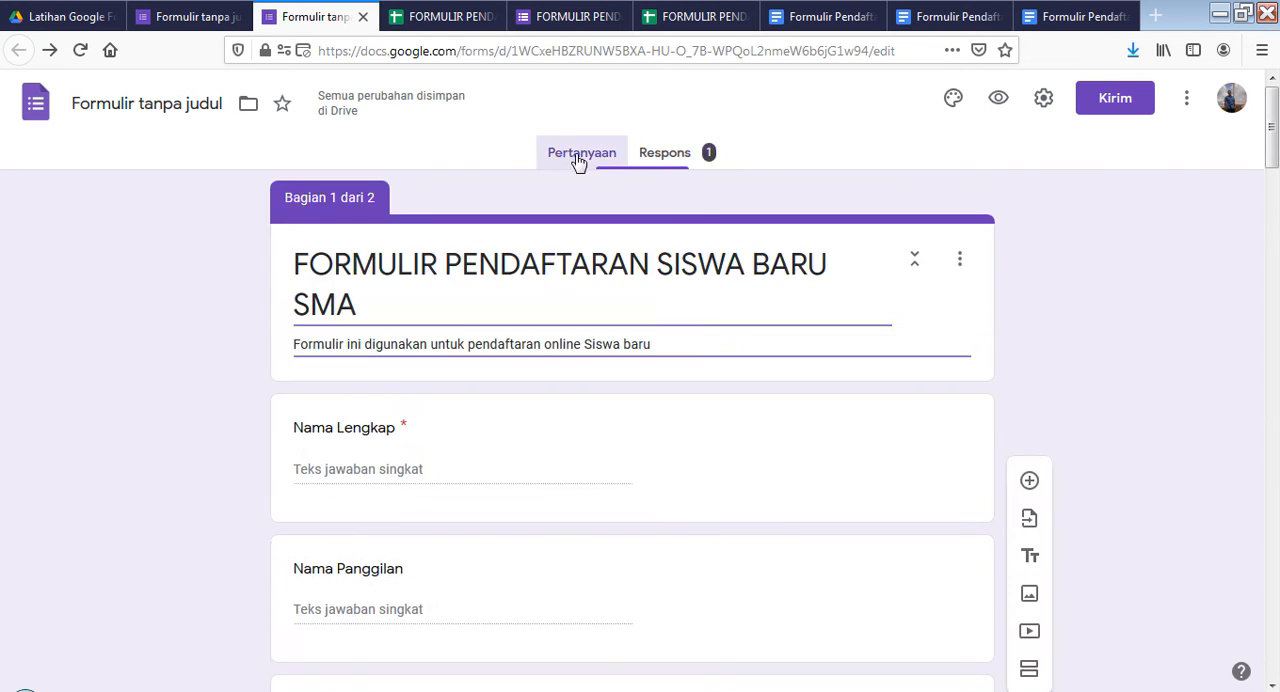
Preview the student registration form and compare its fields with the questions in the form editor
{"action": "left_click", "coordinate": [999, 104]}
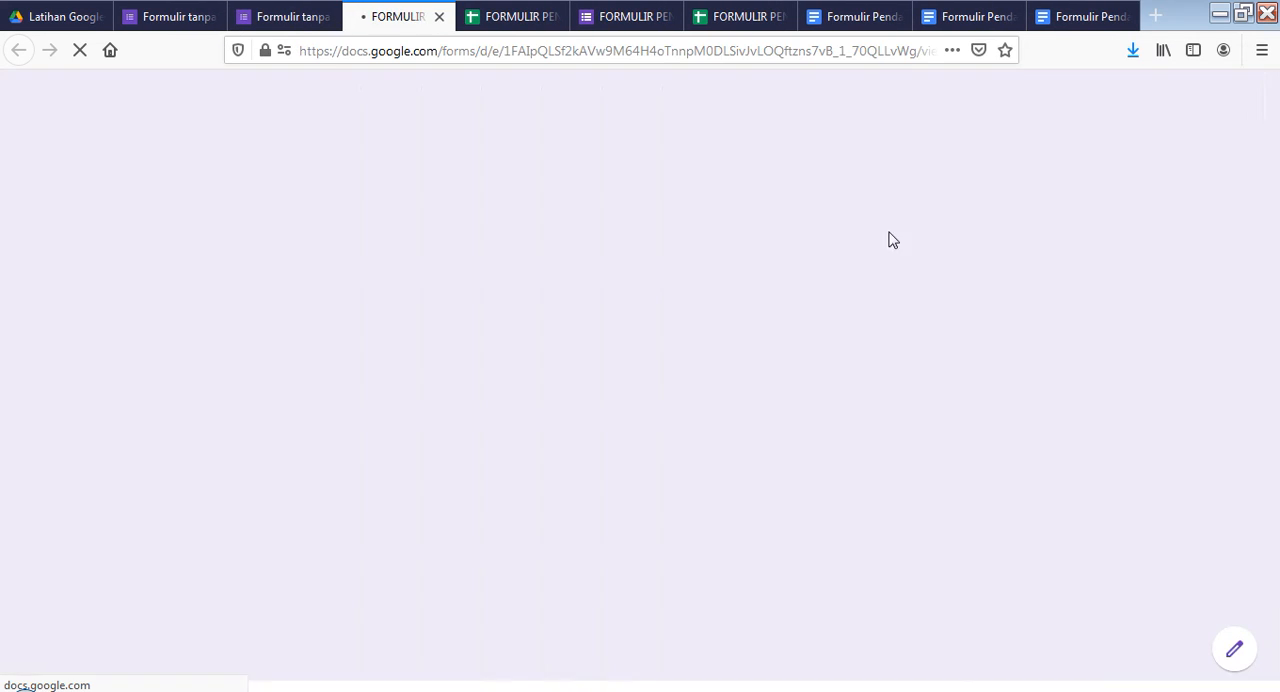
{"action": "scroll", "coordinate": [500, 360], "scroll_direction": "down", "scroll_amount": 5}
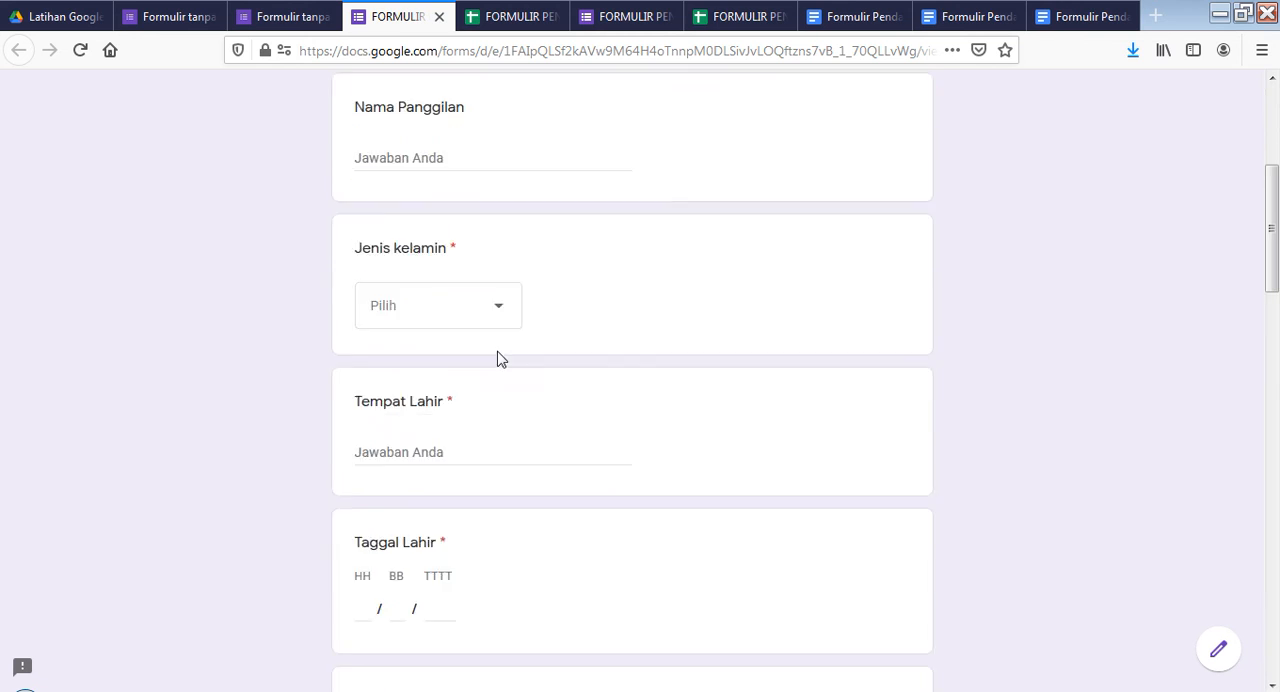
{"action": "left_click", "coordinate": [290, 17]}
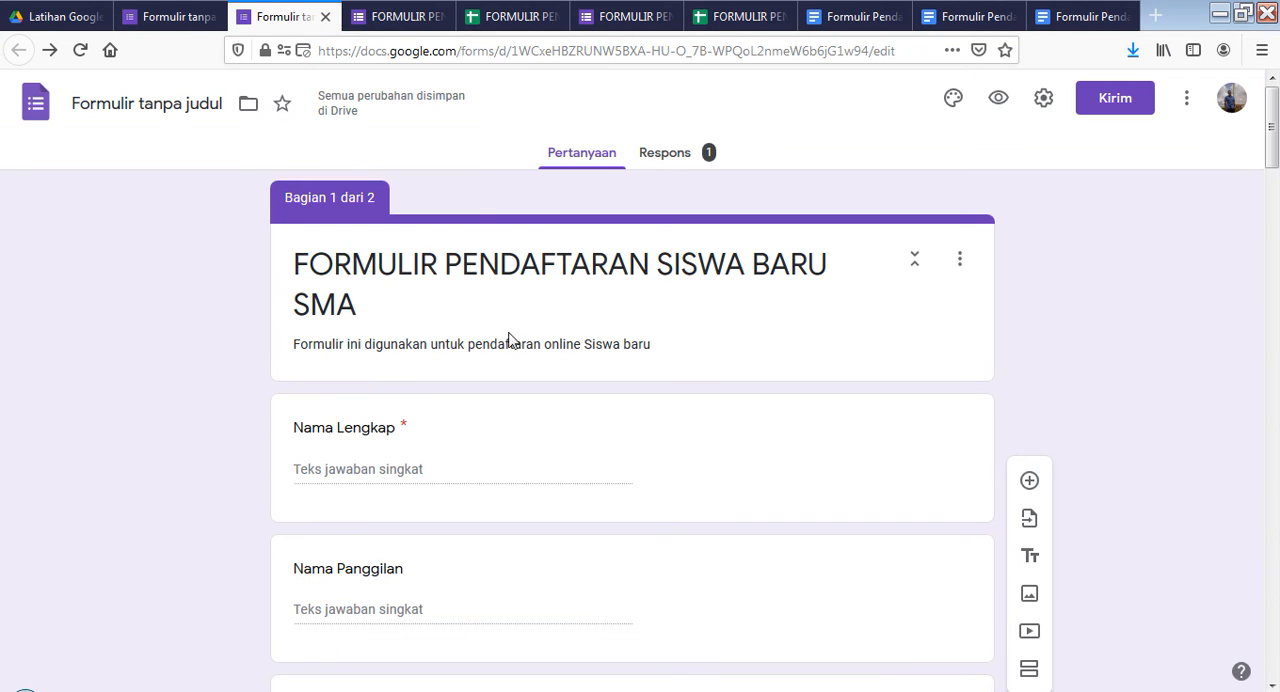
{"action": "left_click", "coordinate": [393, 24]}
{"action": "scroll", "coordinate": [500, 400], "scroll_direction": "down", "scroll_amount": 3}
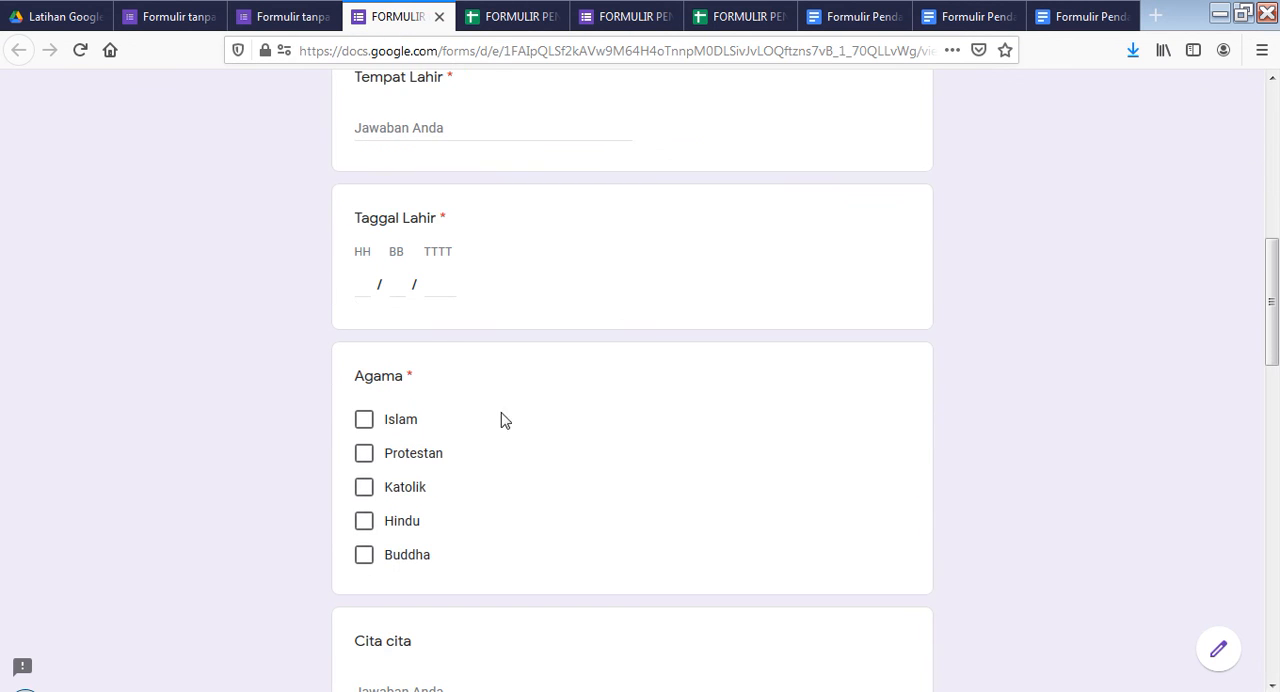
{"action": "left_click", "coordinate": [292, 20]}
{"action": "scroll", "coordinate": [466, 374], "scroll_direction": "down", "scroll_amount": 3}
{"action": "left_click", "coordinate": [395, 17]}
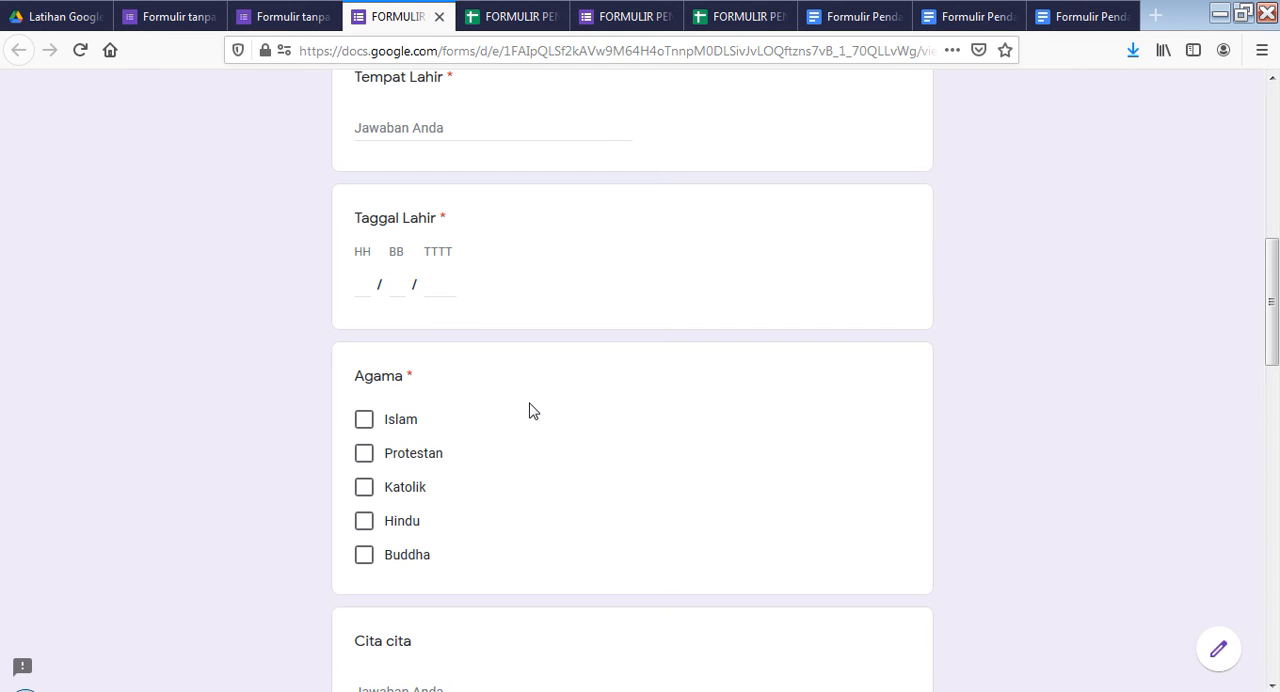
{"action": "scroll", "coordinate": [515, 380], "scroll_direction": "up", "scroll_amount": 2}
{"action": "scroll", "coordinate": [452, 313], "scroll_direction": "up", "scroll_amount": 2}
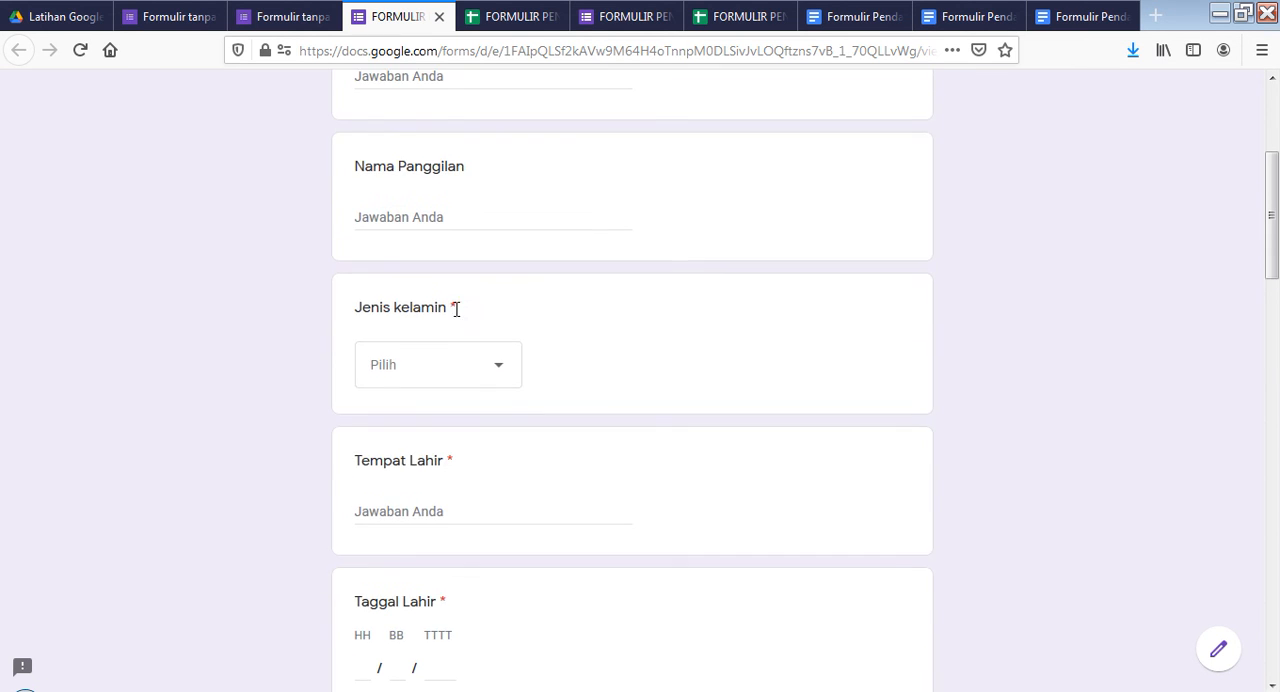
{"action": "scroll", "coordinate": [470, 314], "scroll_direction": "up", "scroll_amount": 3}
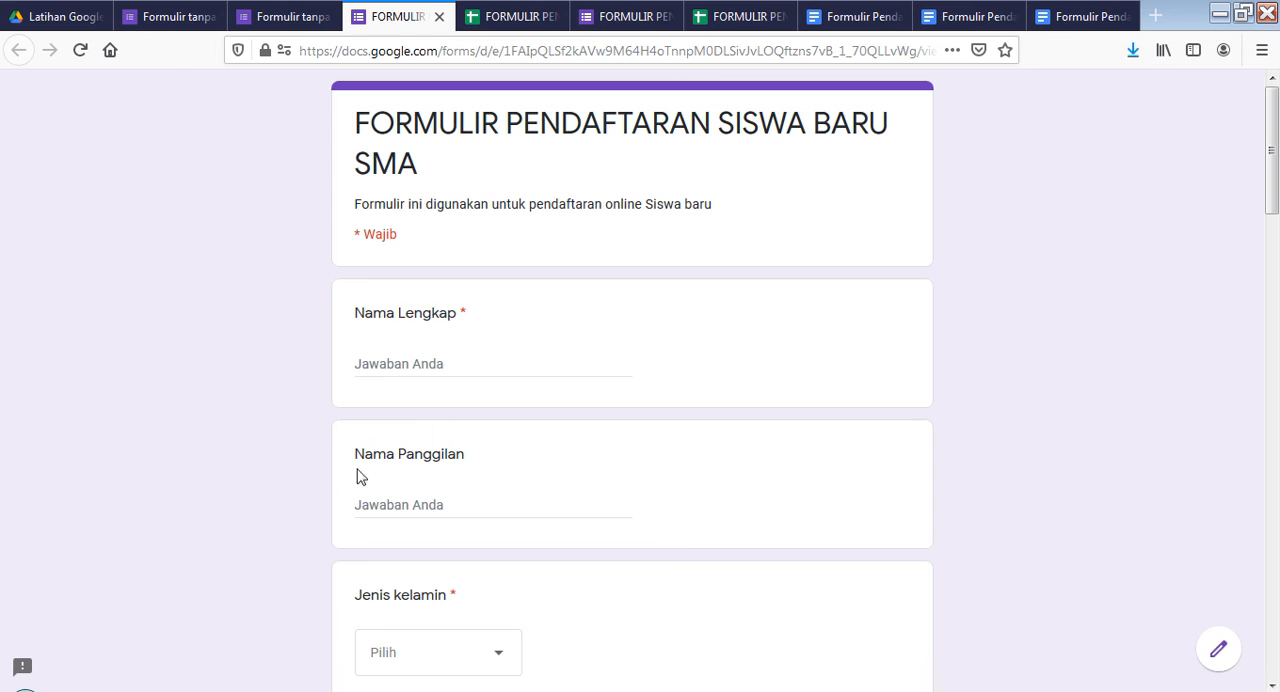
{"action": "scroll", "coordinate": [418, 360], "scroll_direction": "down", "scroll_amount": 2}
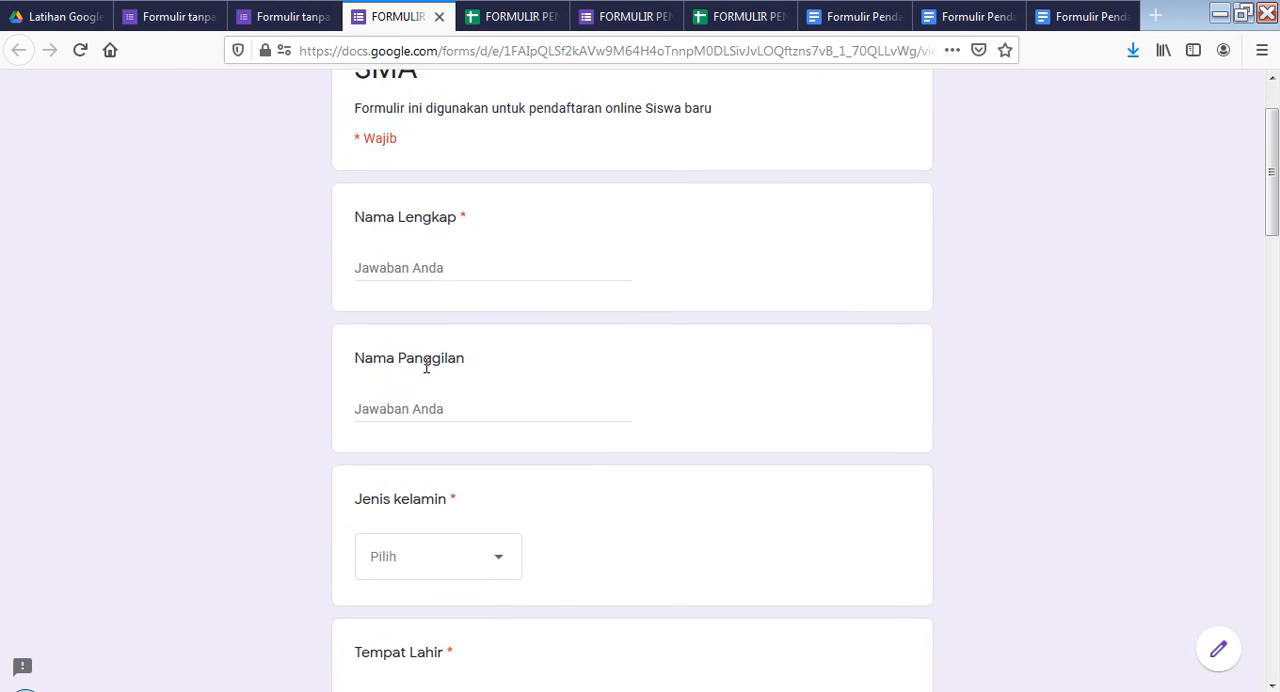
{"action": "scroll", "coordinate": [428, 363], "scroll_direction": "up", "scroll_amount": 2}
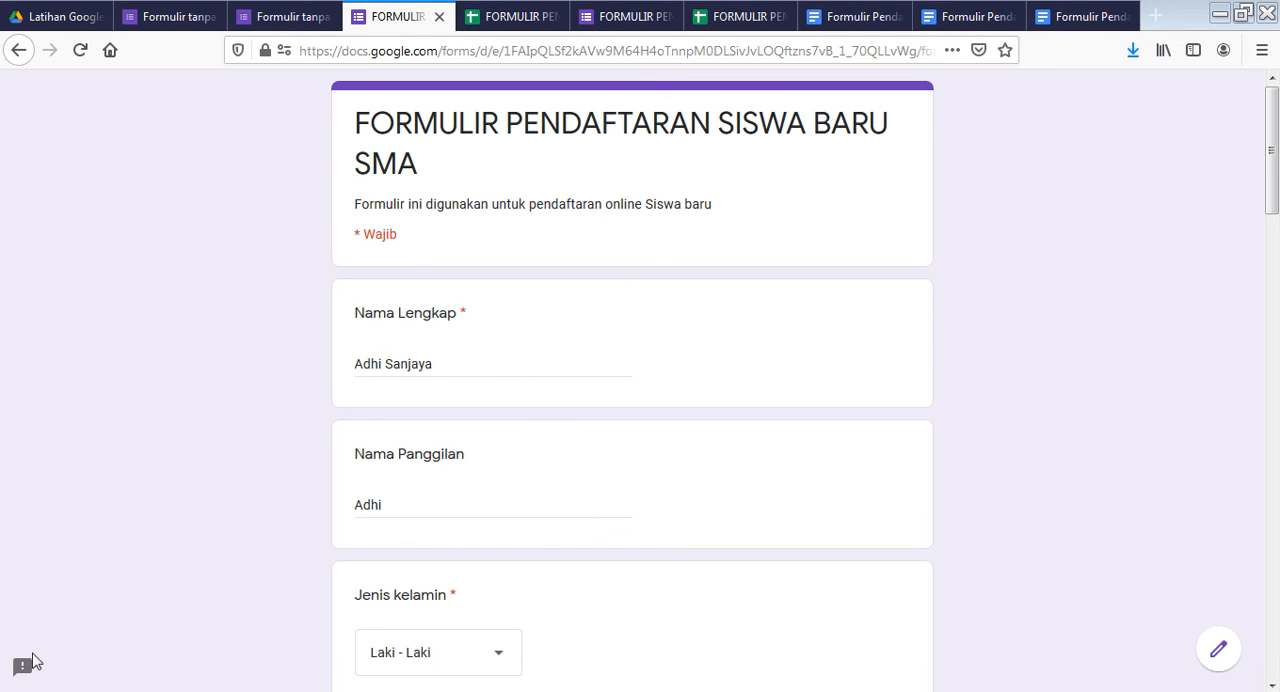
Review the completed answers in the student registration form, continue through the KETERANGAN TEMPAT TINGGAL section, and submit the response
{"action": "left_click", "coordinate": [618, 364]}
{"action": "scroll", "coordinate": [660, 469], "scroll_direction": "down", "scroll_amount": 14}
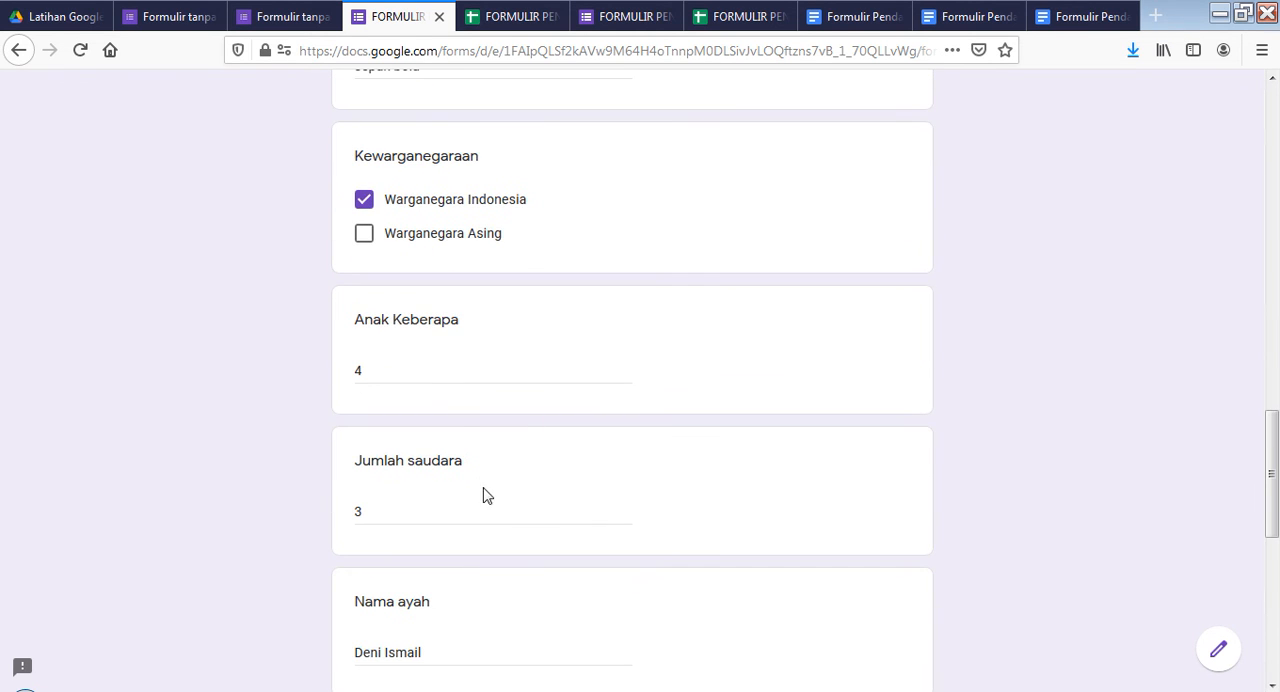
{"action": "scroll", "coordinate": [470, 460], "scroll_direction": "down", "scroll_amount": 3}
{"action": "scroll", "coordinate": [468, 480], "scroll_direction": "down", "scroll_amount": 4}
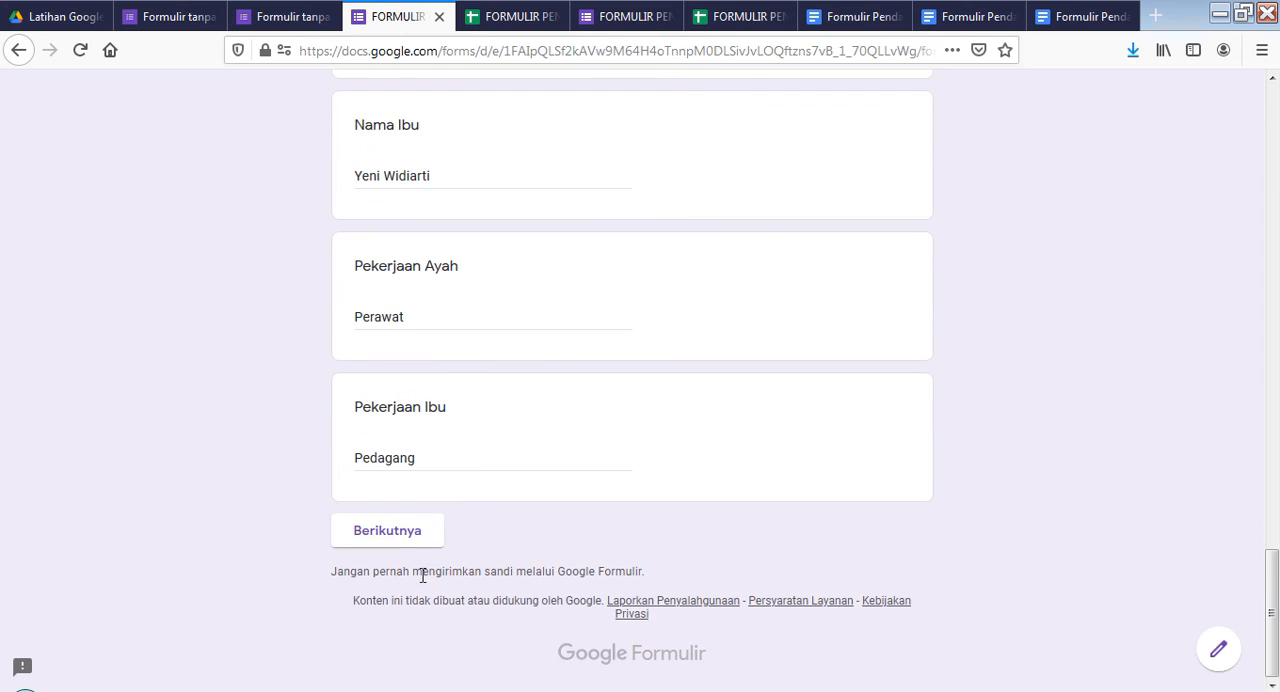
{"action": "left_click", "coordinate": [428, 531]}
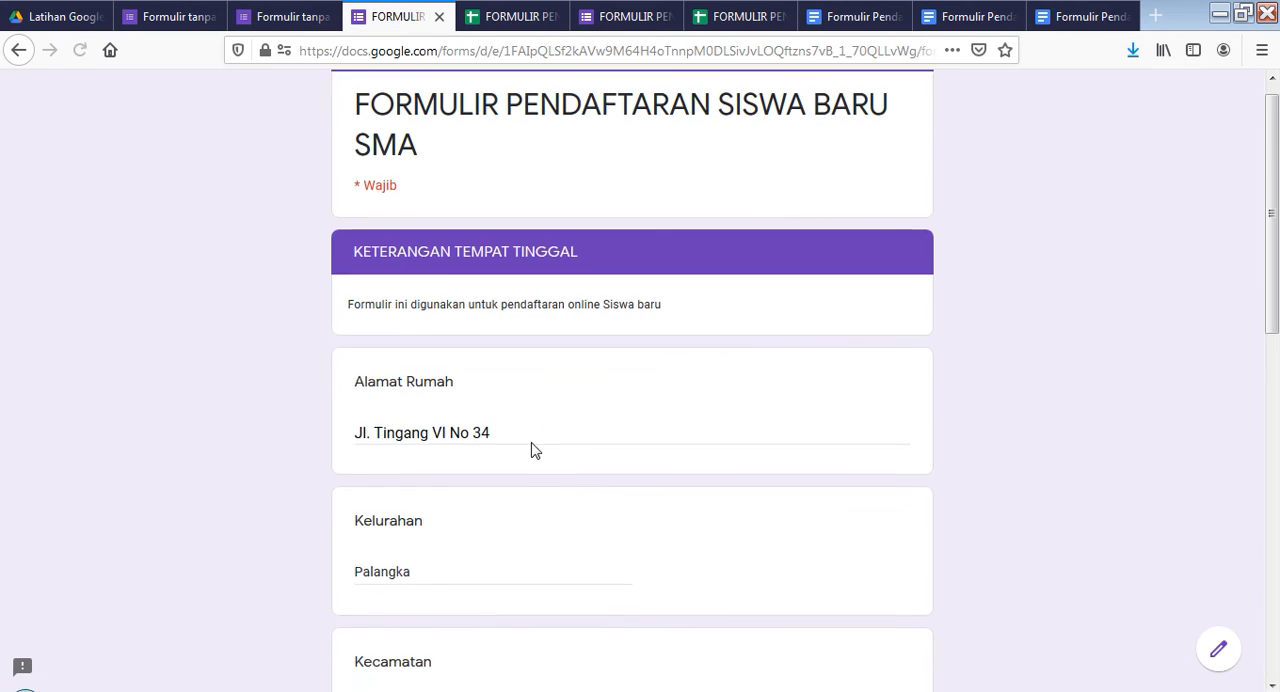
{"action": "scroll", "coordinate": [477, 483], "scroll_direction": "down", "scroll_amount": 8}
{"action": "left_click", "coordinate": [489, 537]}
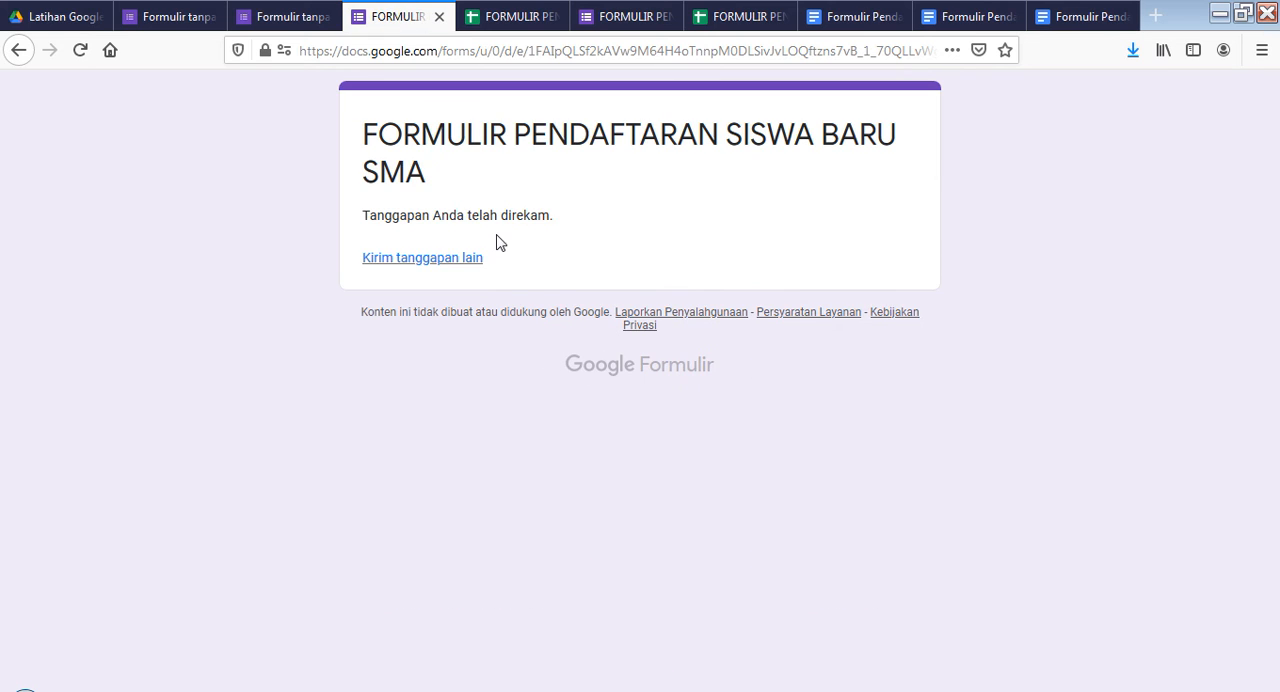
Check the response summary in the form editor for the newly submitted registration's full name and nickname
{"action": "left_click", "coordinate": [296, 19]}
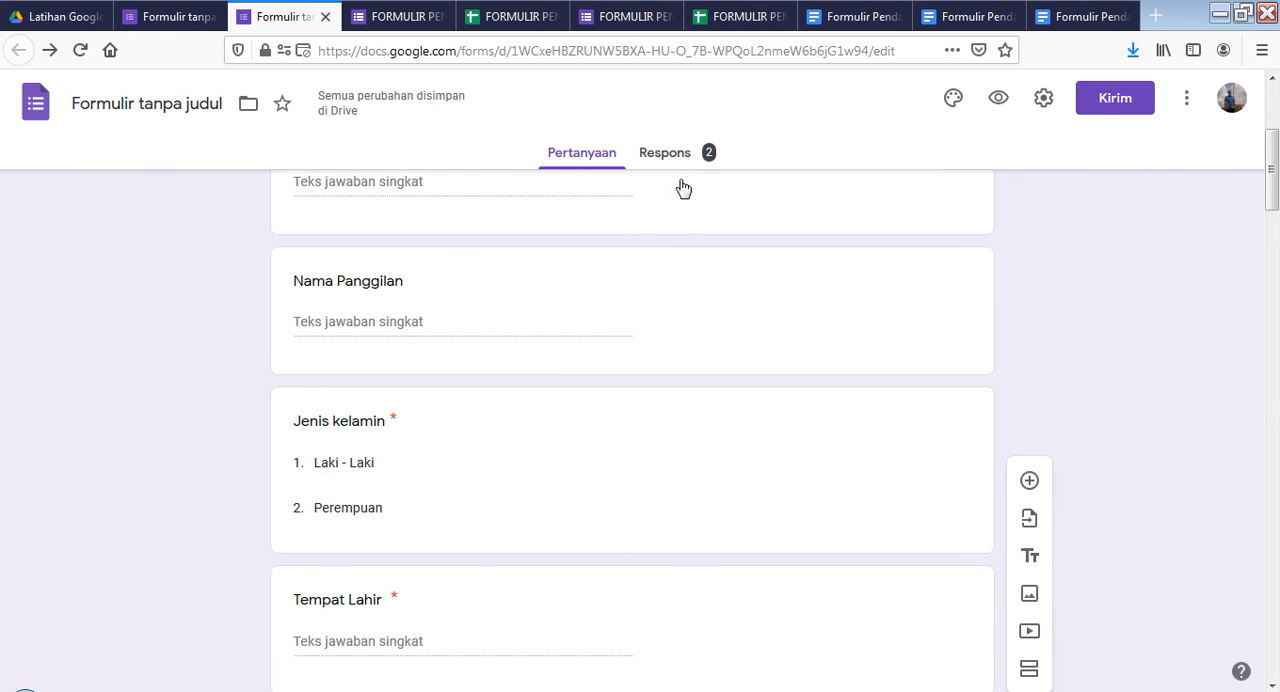
{"action": "scroll", "coordinate": [688, 186], "scroll_direction": "up", "scroll_amount": 3}
{"action": "scroll", "coordinate": [688, 186], "scroll_direction": "up", "scroll_amount": 3}
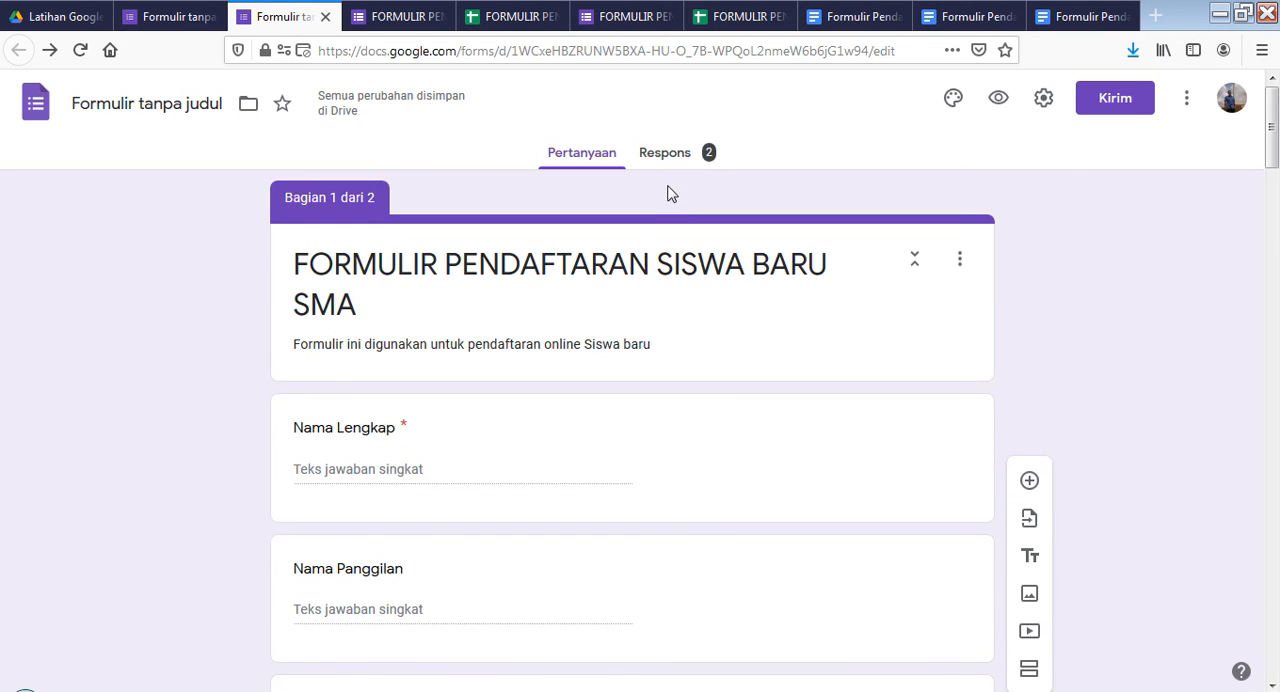
{"action": "left_click", "coordinate": [667, 155]}
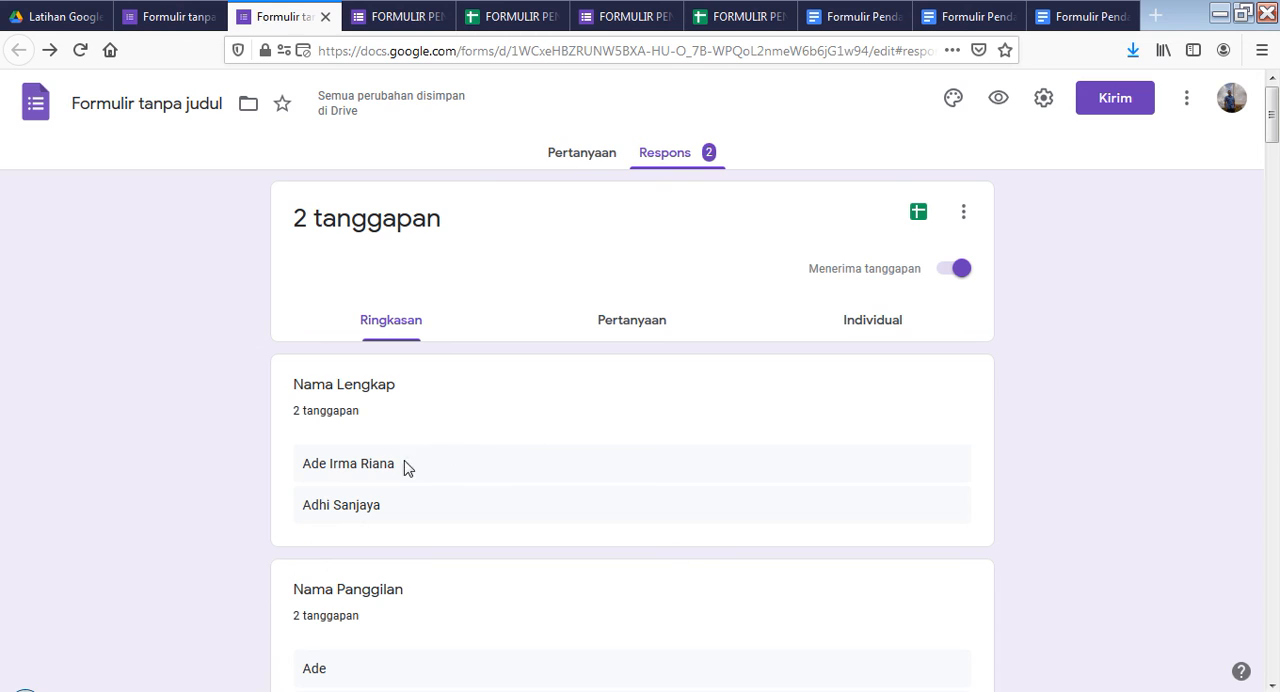
{"action": "scroll", "coordinate": [406, 486], "scroll_direction": "down", "scroll_amount": 2}
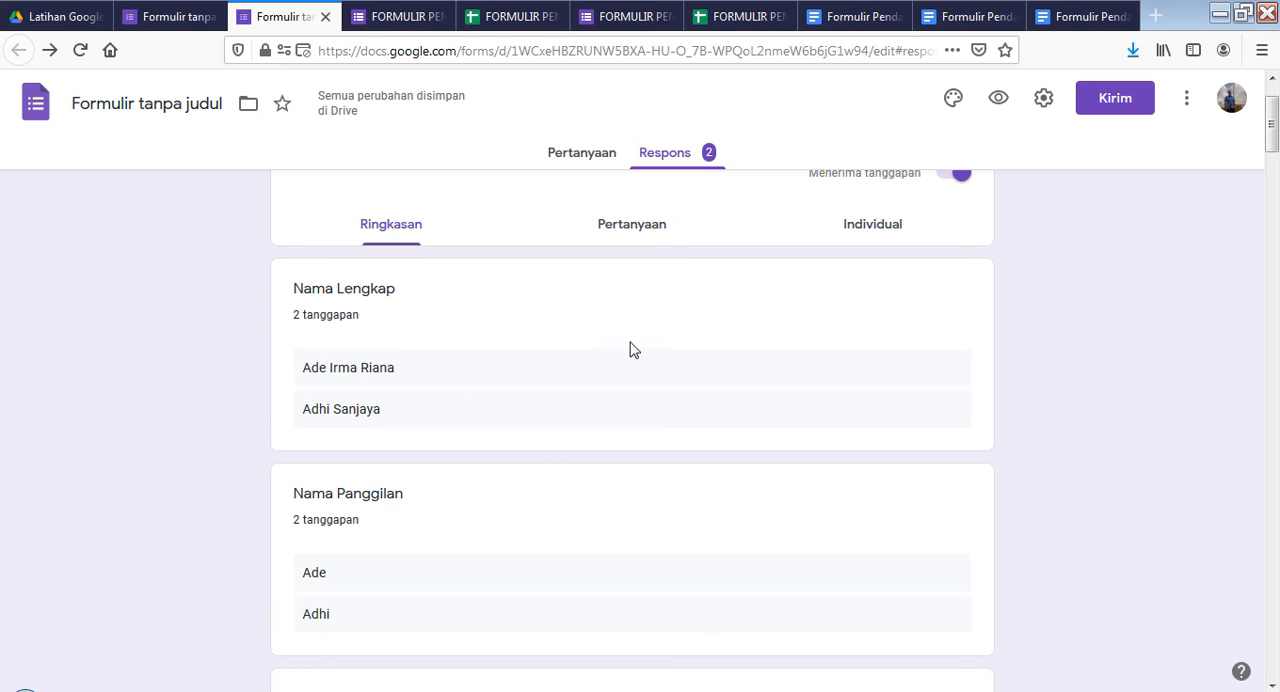
{"action": "scroll", "coordinate": [629, 349], "scroll_direction": "up", "scroll_amount": 2}
Compare the new submission's row with the earlier registration in the response spreadsheet
{"action": "left_click", "coordinate": [512, 17]}
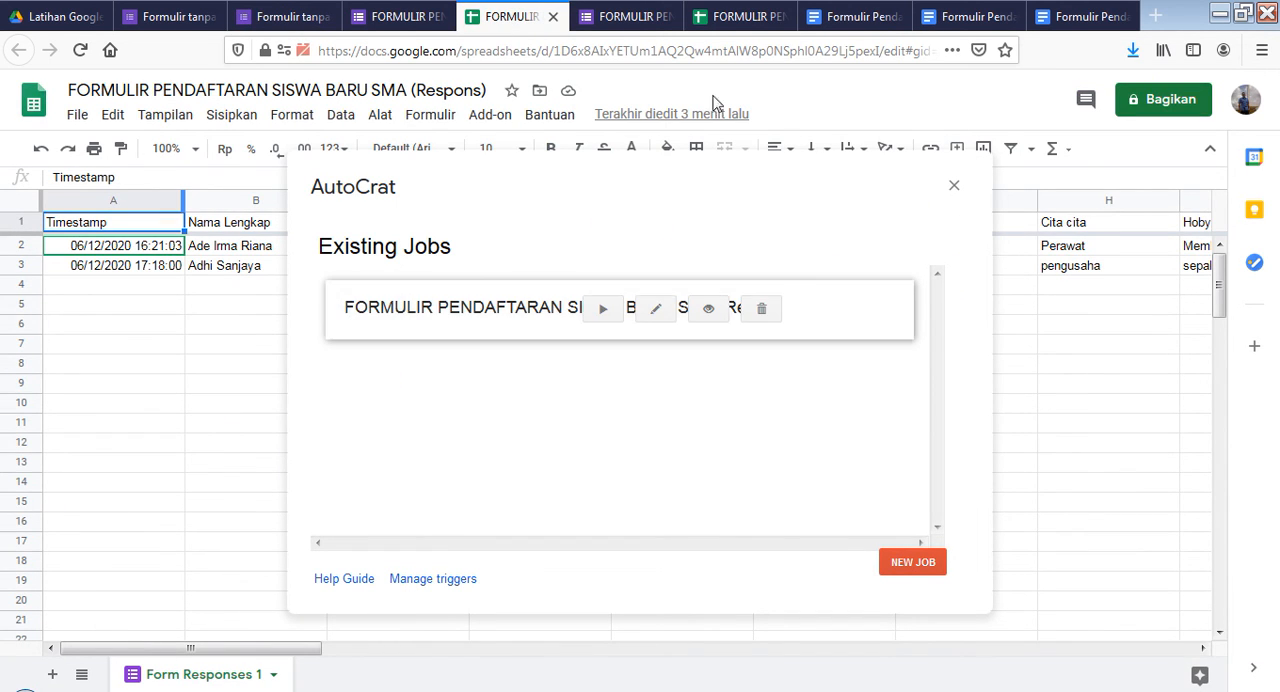
{"action": "left_click", "coordinate": [736, 17]}
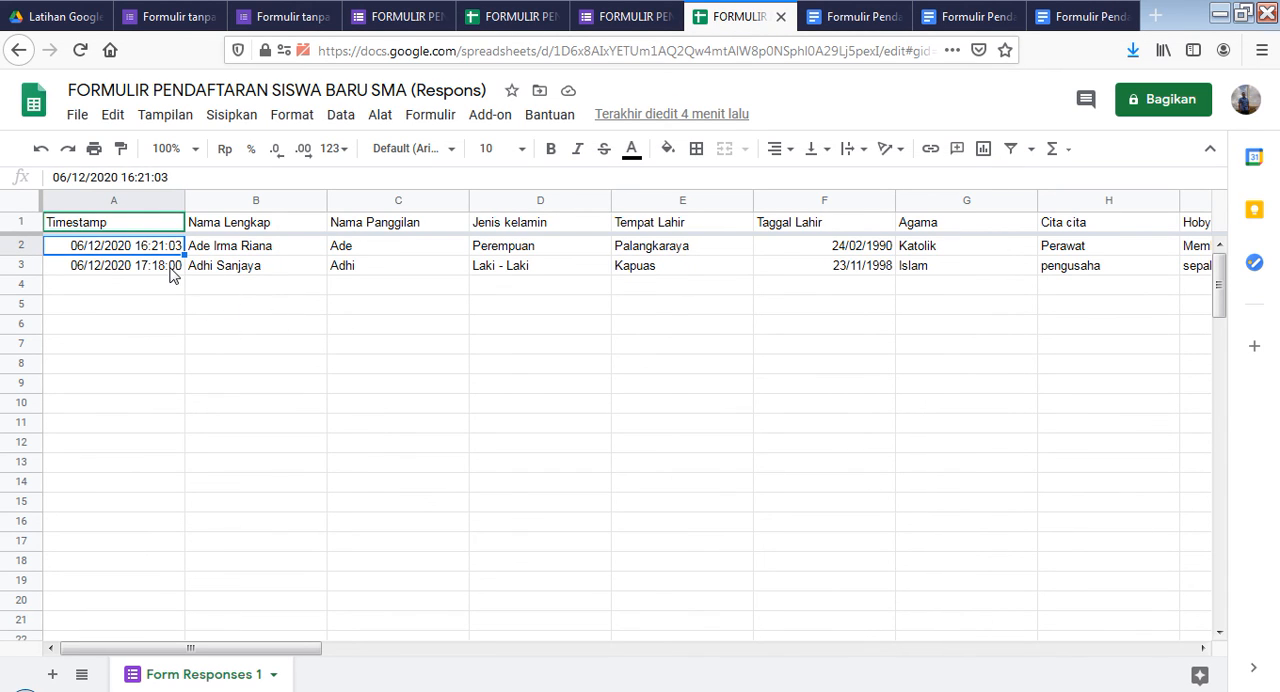
{"action": "left_click", "coordinate": [131, 270]}
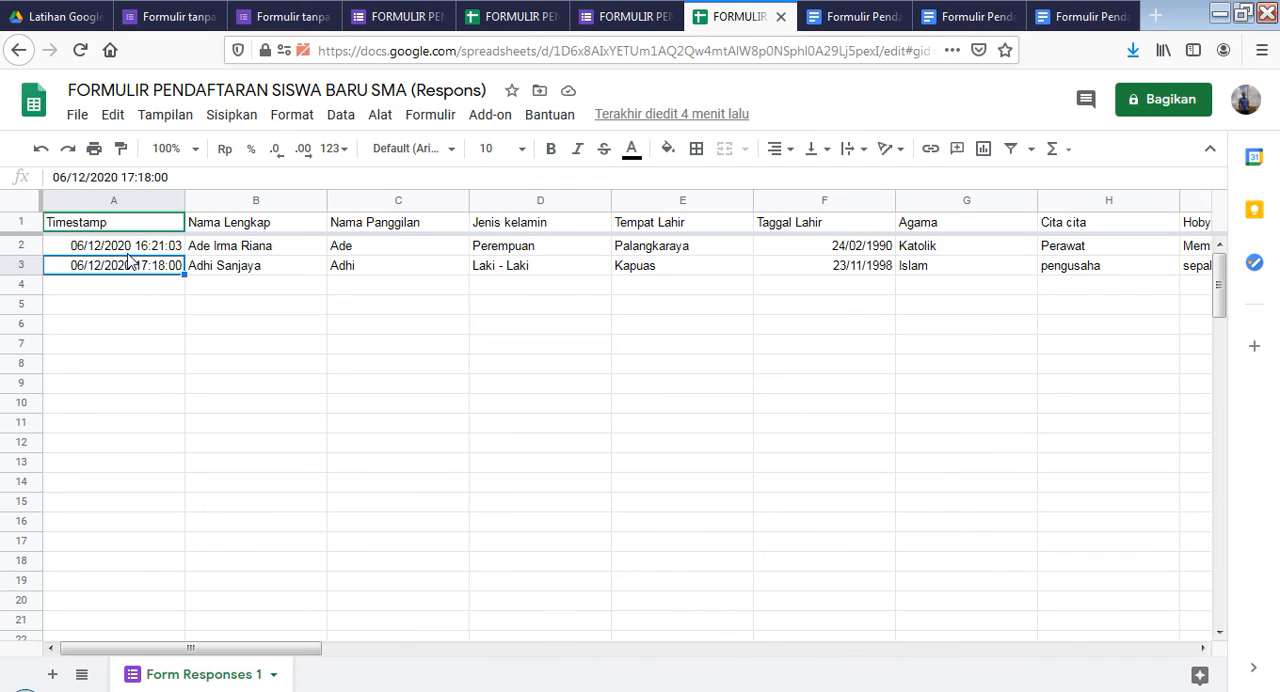
{"action": "left_click", "coordinate": [129, 248]}
{"action": "left_click", "coordinate": [124, 269]}
Run the existing Autocrat job "FORMULIR PENDAFTARAN SISWA BARU SMA (Respons)" and check its progress against the Drive folder
{"action": "left_click", "coordinate": [500, 20]}
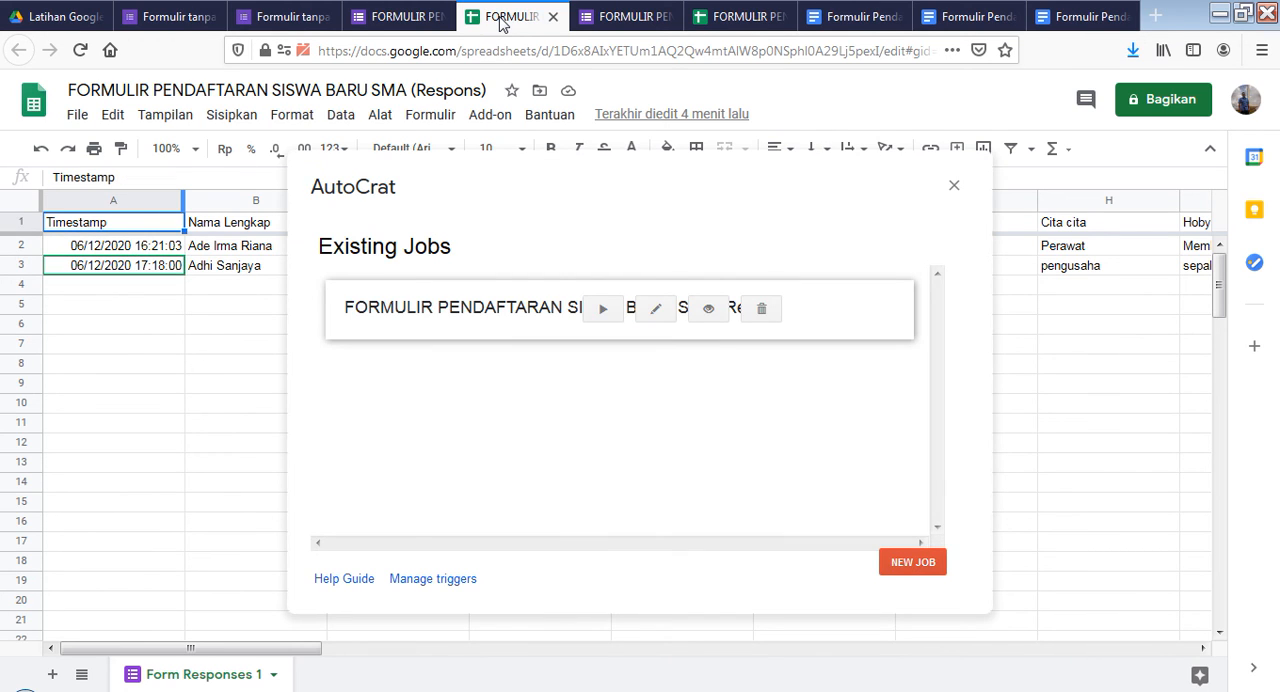
{"action": "left_click", "coordinate": [735, 17]}
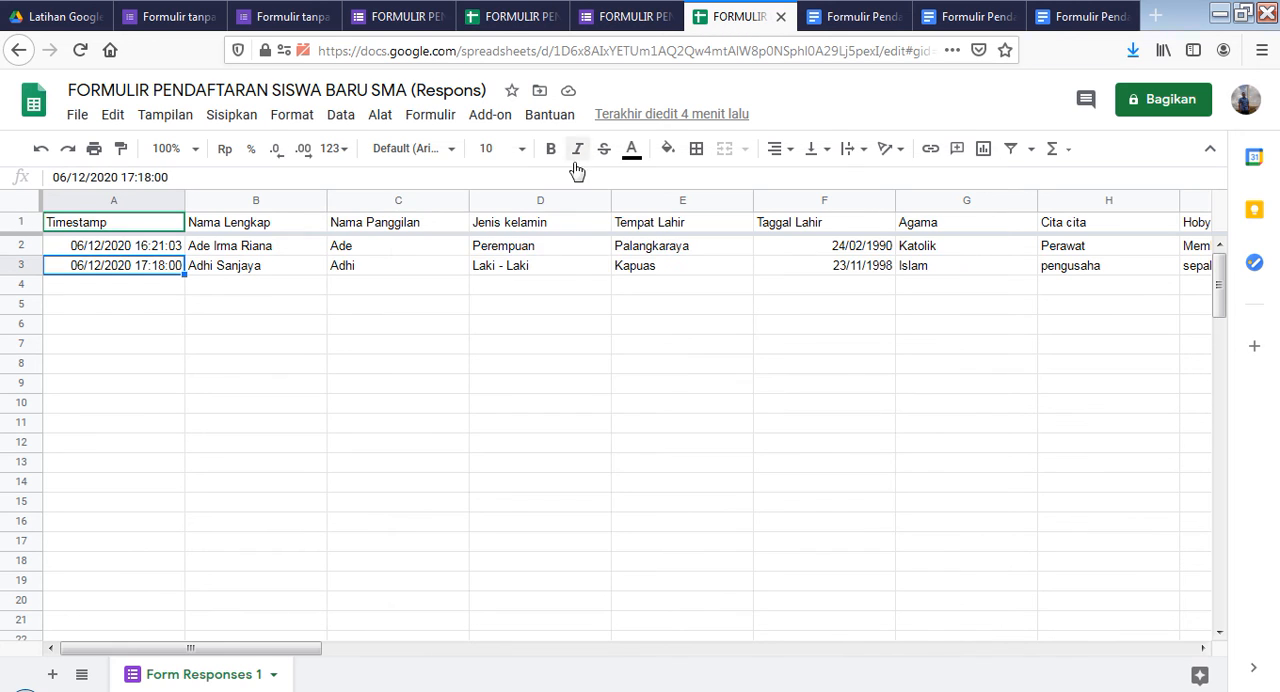
{"action": "left_click", "coordinate": [489, 118]}
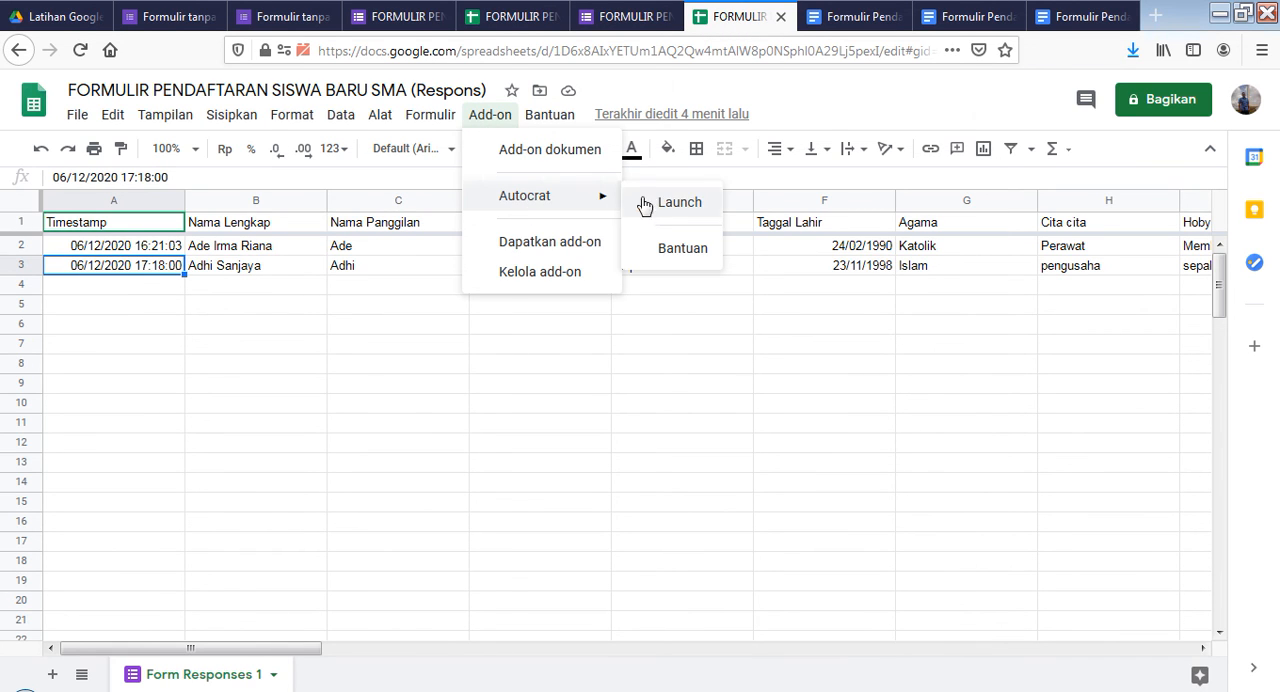
{"action": "mouse_move", "coordinate": [550, 115]}
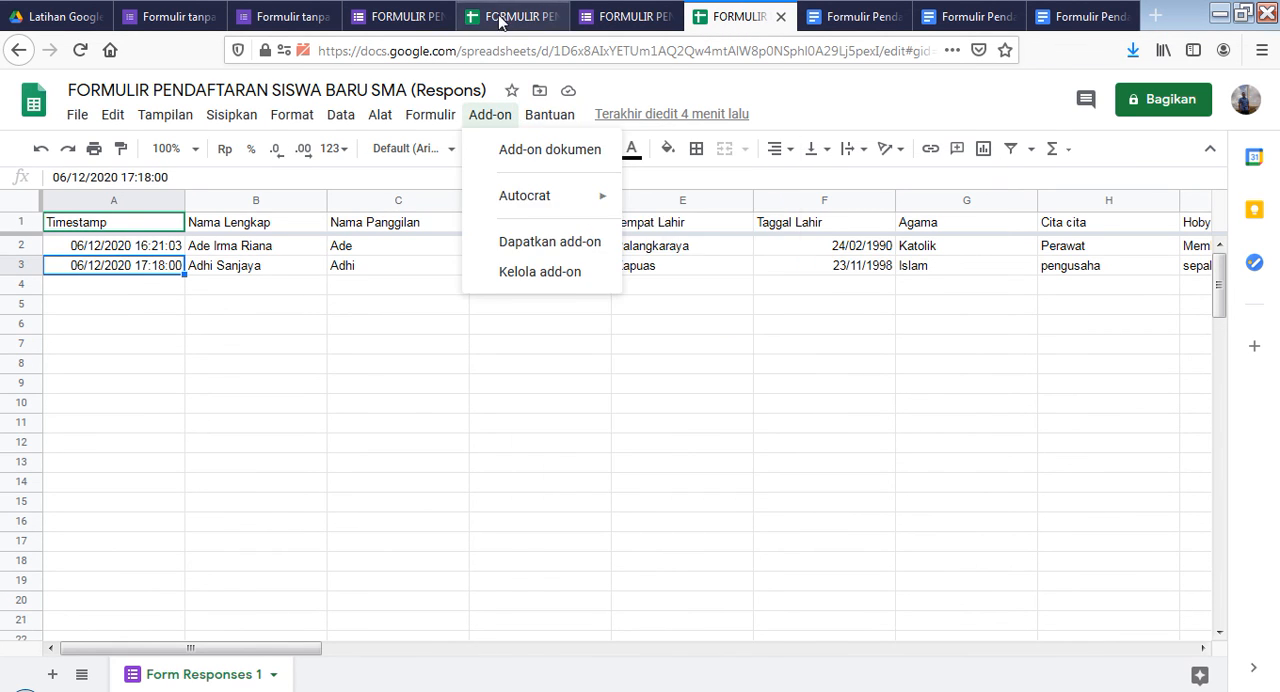
{"action": "left_click", "coordinate": [501, 17]}
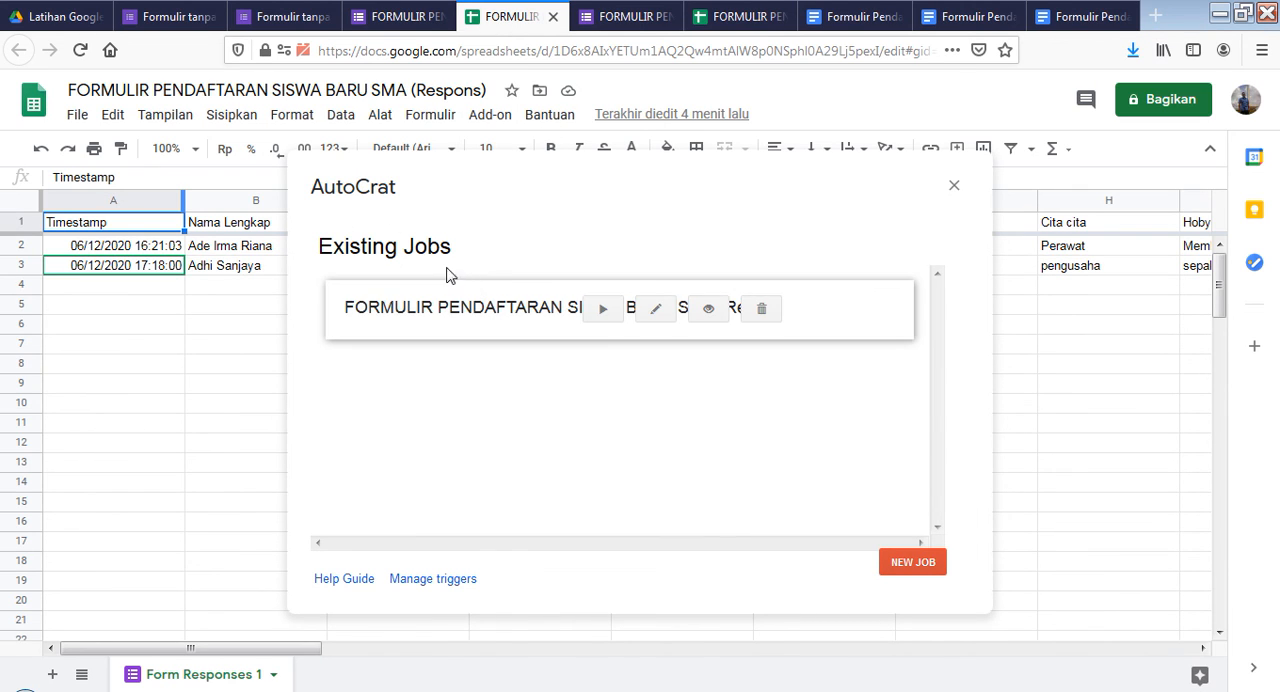
{"action": "left_click", "coordinate": [603, 311]}
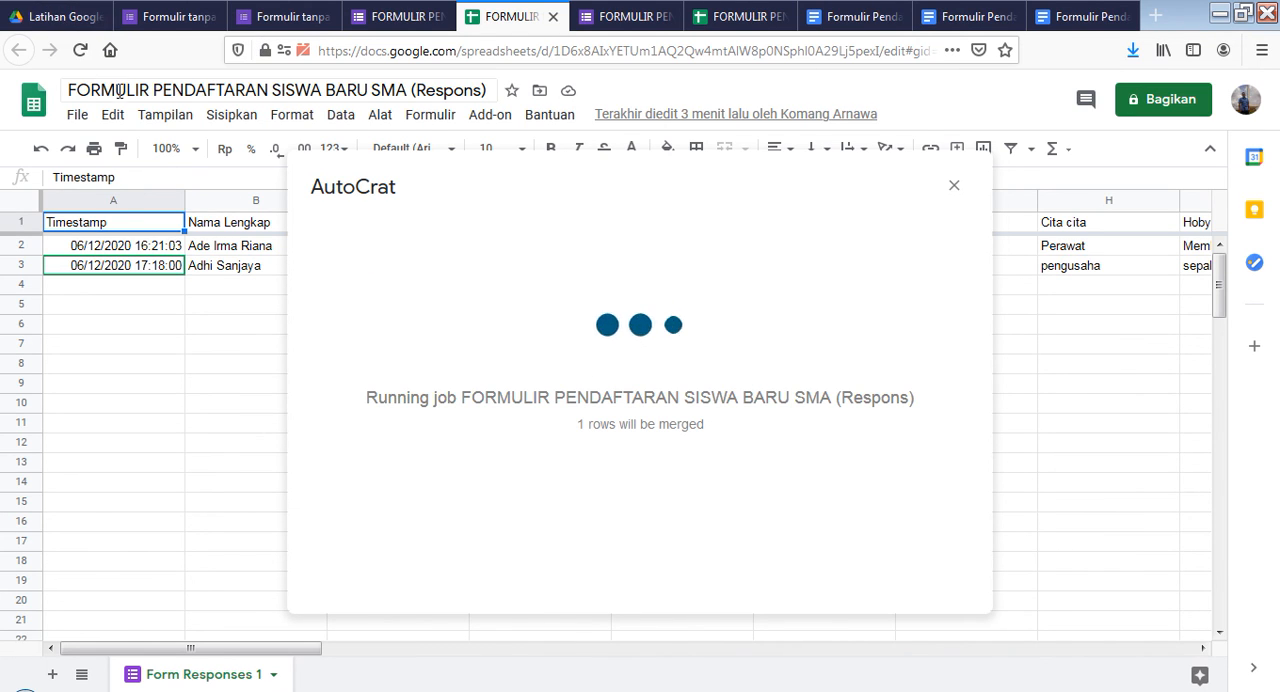
{"action": "left_click", "coordinate": [57, 17]}
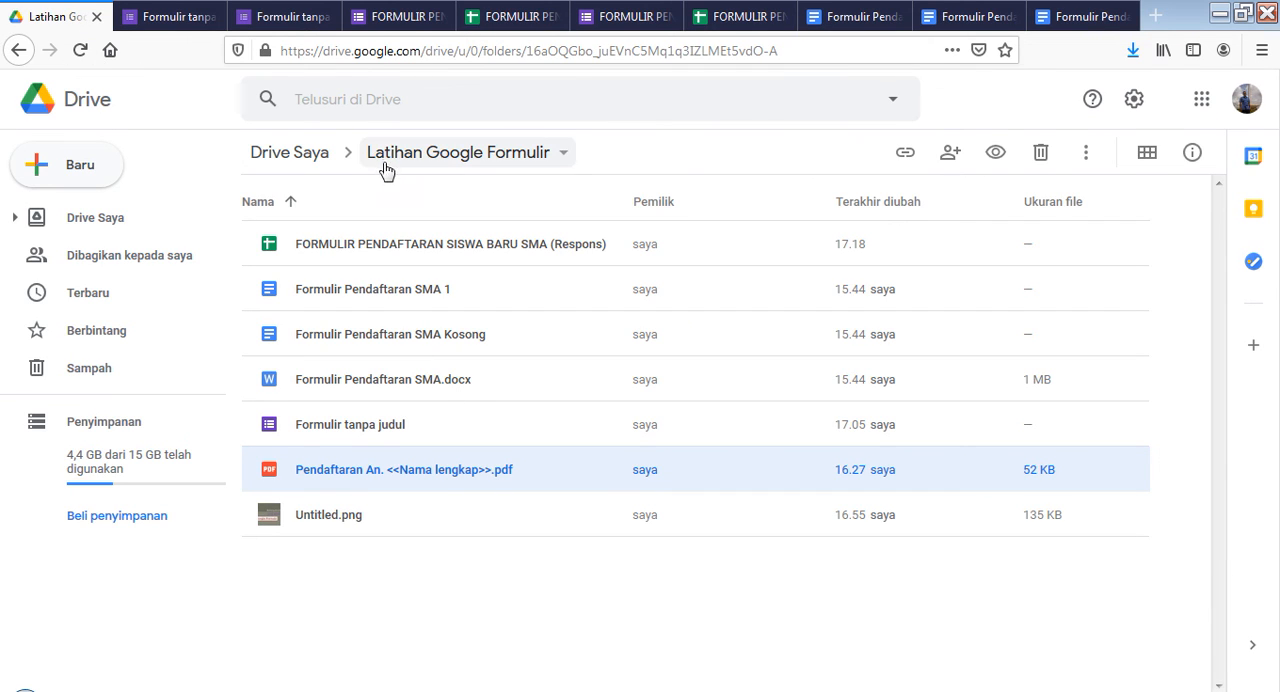
{"action": "left_click", "coordinate": [528, 14]}
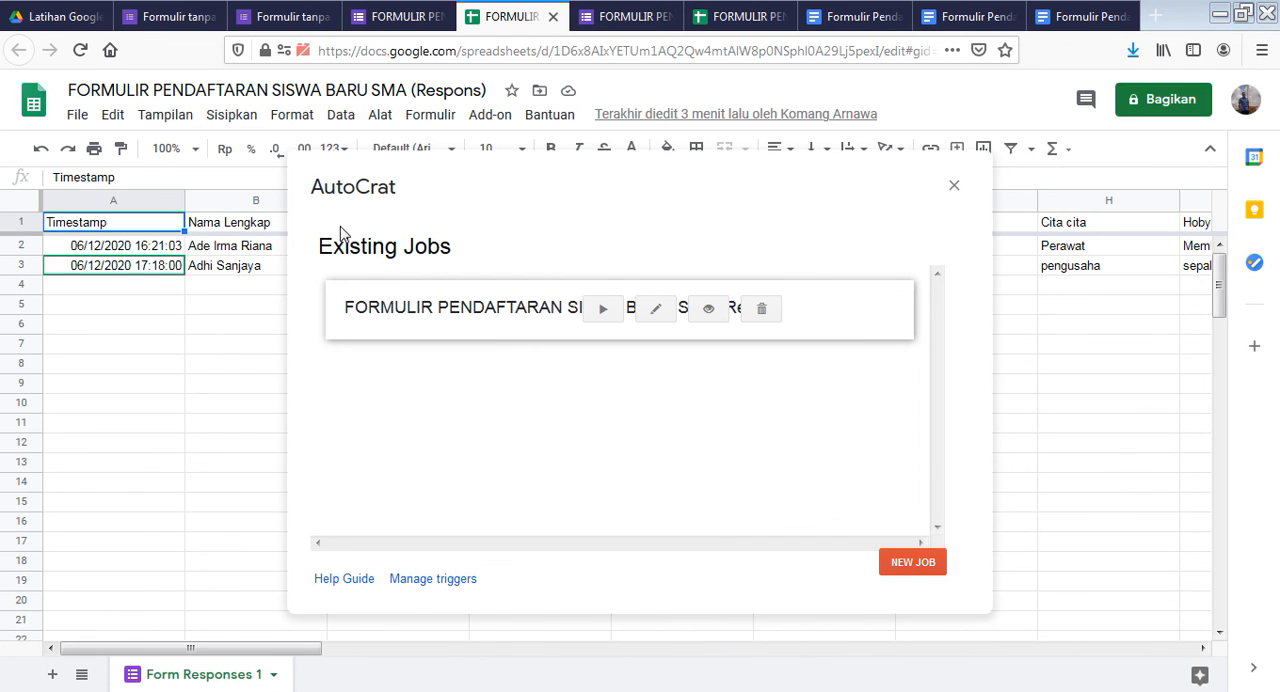
Open the newly generated registration PDF from the "Latihan Google Formulir" folder and read through its filled-in fields
{"action": "left_click", "coordinate": [80, 18]}
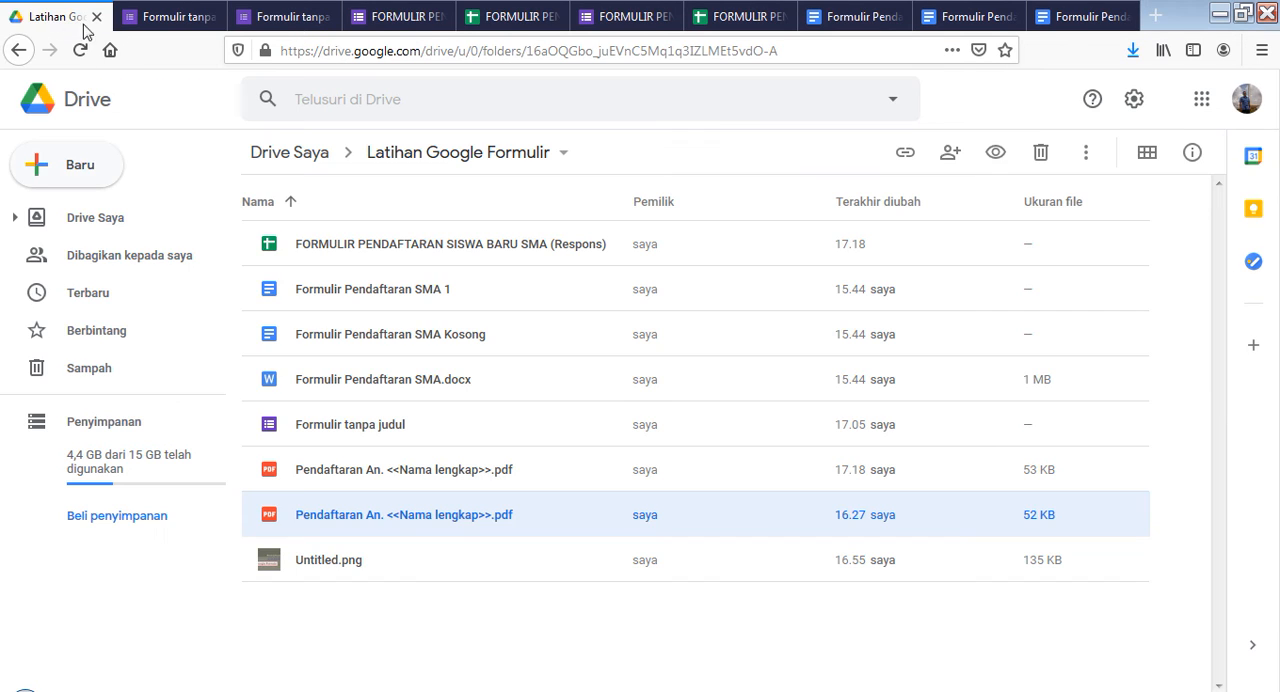
{"action": "left_click", "coordinate": [333, 477]}
{"action": "double_click", "coordinate": [333, 477]}
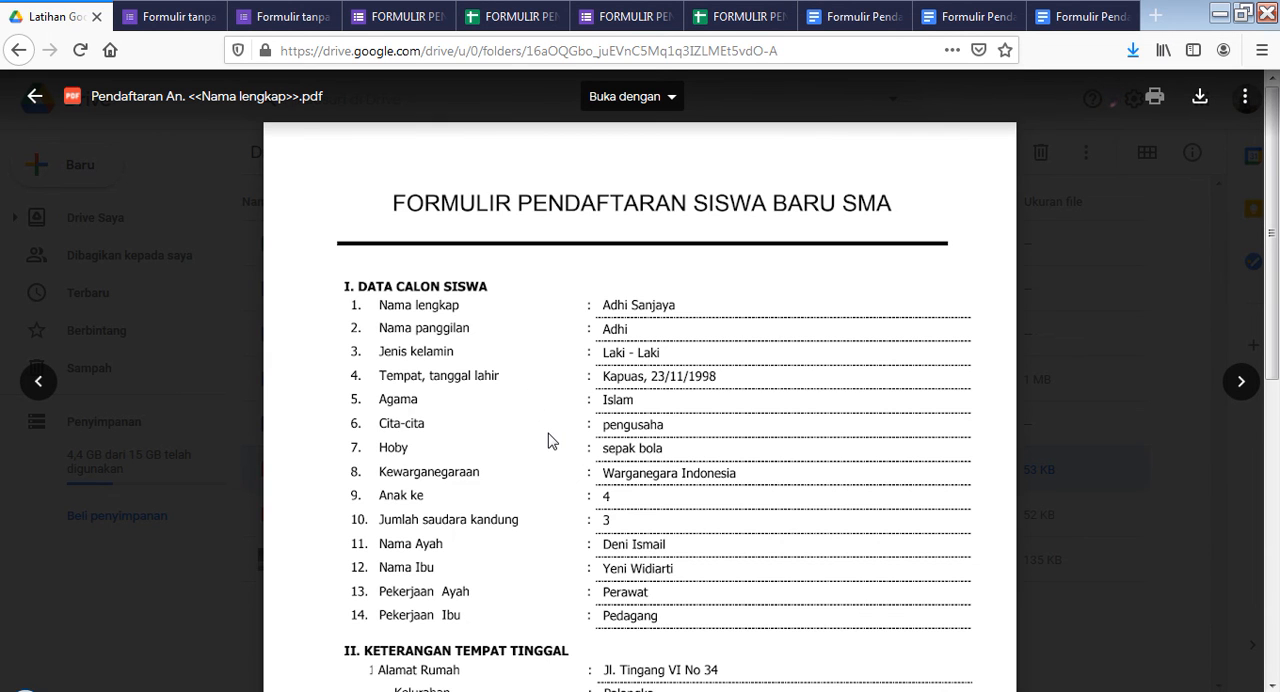
{"action": "scroll", "coordinate": [550, 433], "scroll_direction": "down", "scroll_amount": 5}
{"action": "scroll", "coordinate": [550, 433], "scroll_direction": "down", "scroll_amount": 1}
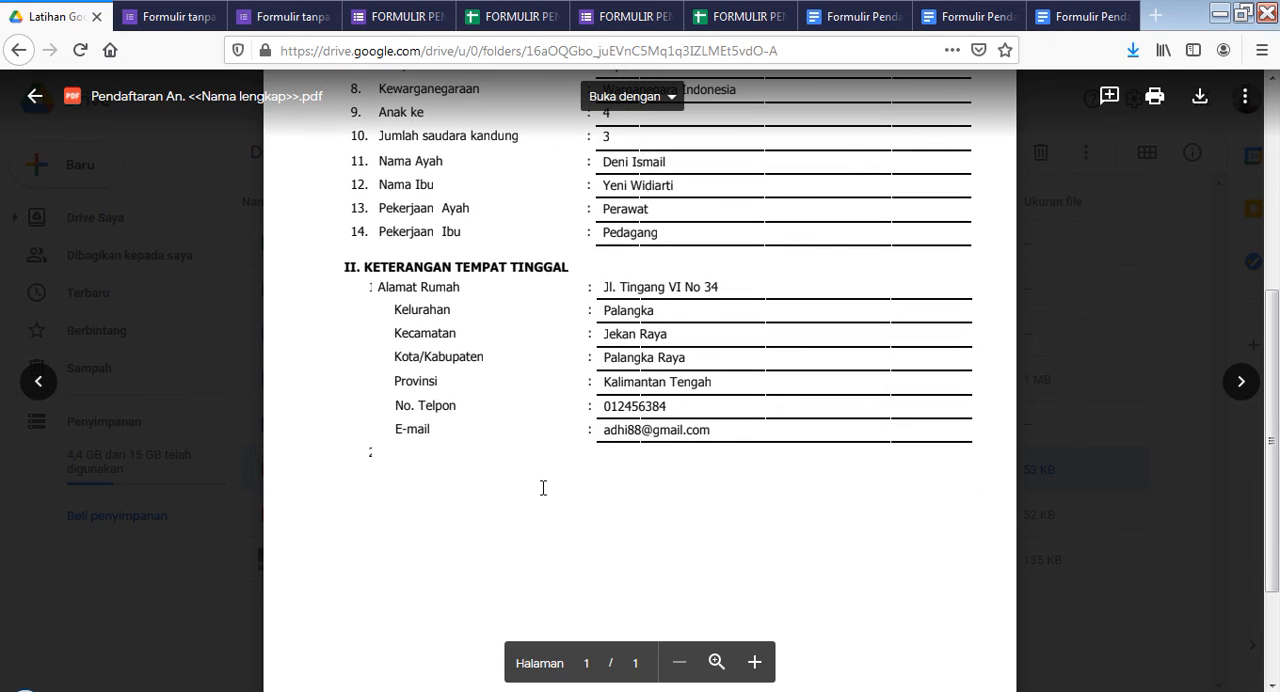
{"action": "scroll", "coordinate": [537, 486], "scroll_direction": "up", "scroll_amount": 6}
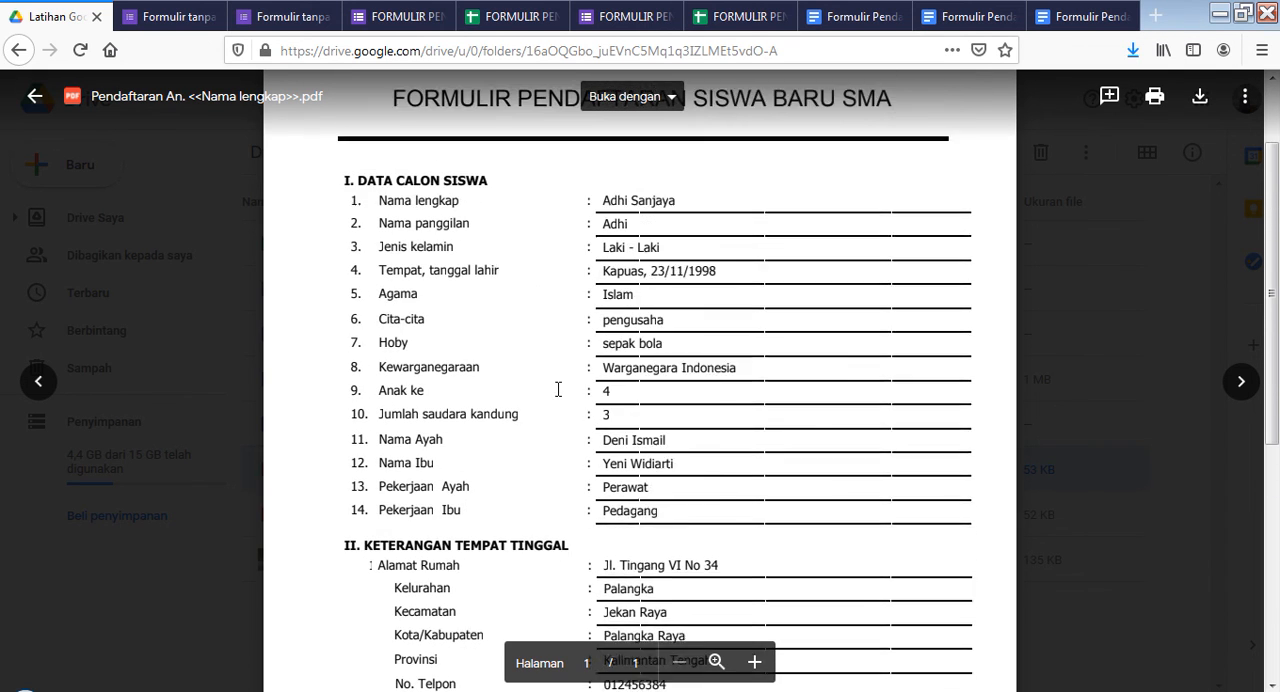
Examine the merge placeholders in both sections of the "Formulir Pendaftaran SMA 1" template document
{"action": "left_click", "coordinate": [878, 24]}
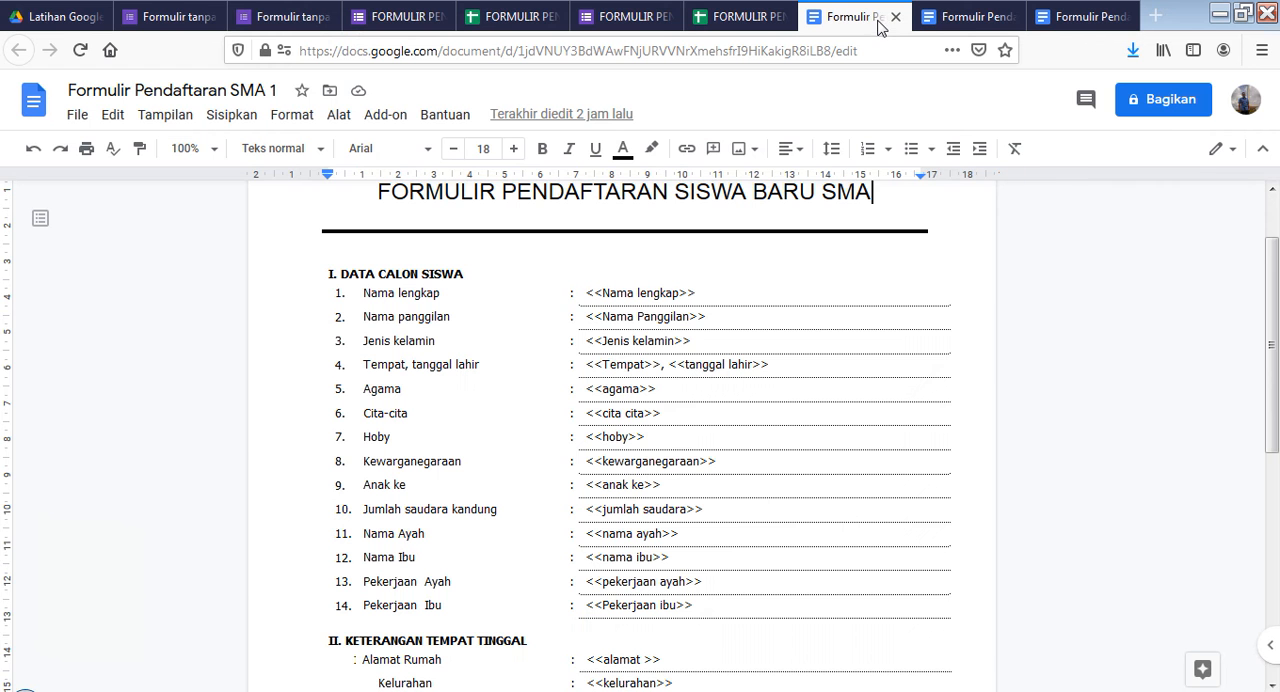
{"action": "scroll", "coordinate": [506, 346], "scroll_direction": "down", "scroll_amount": 3}
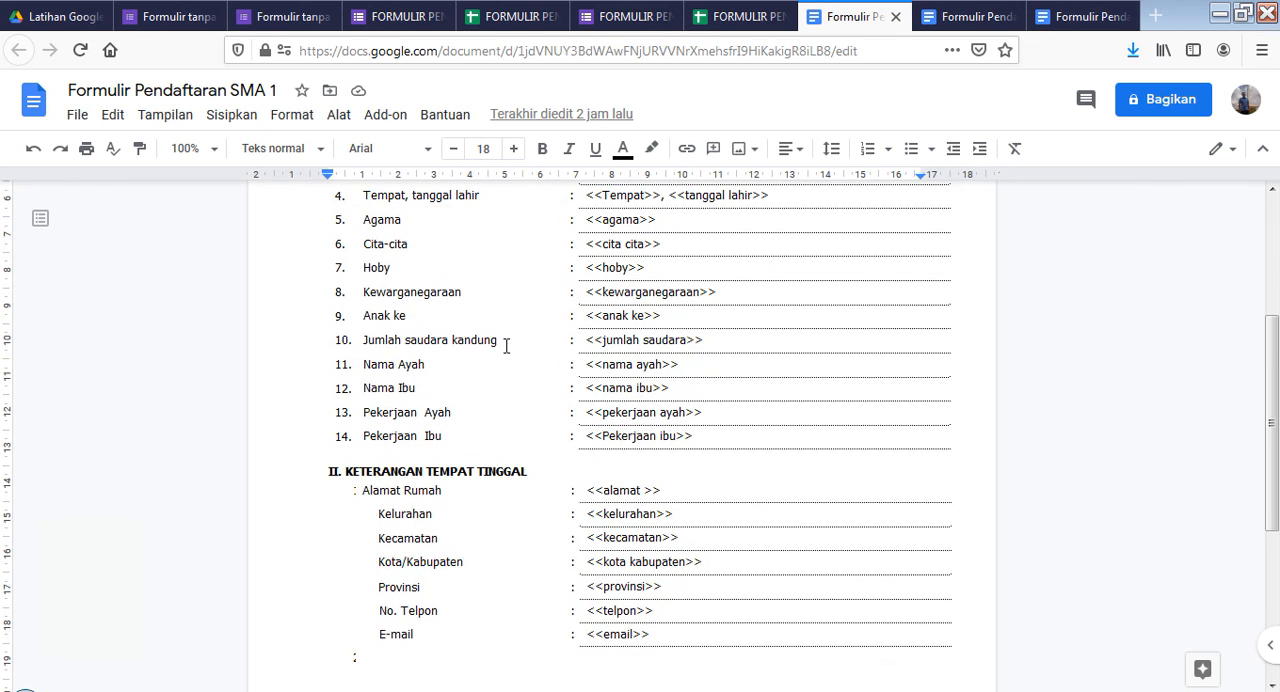
{"action": "scroll", "coordinate": [511, 440], "scroll_direction": "up", "scroll_amount": 5}
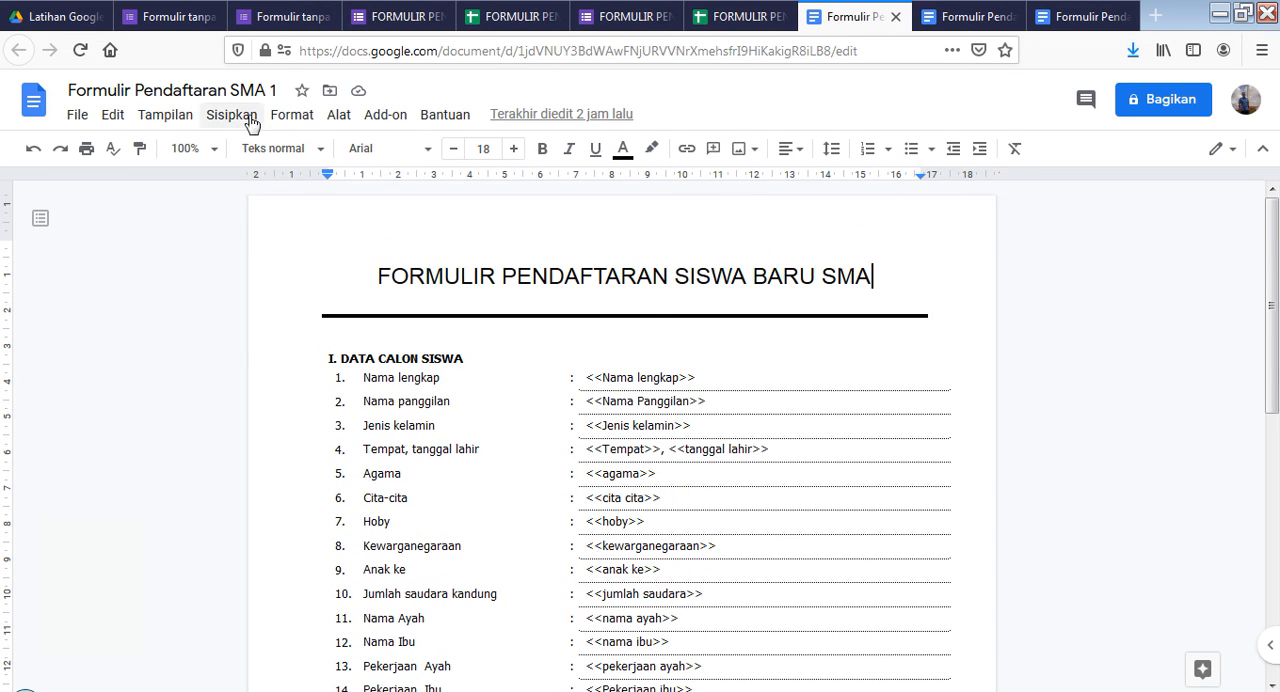
{"action": "left_click", "coordinate": [80, 125]}
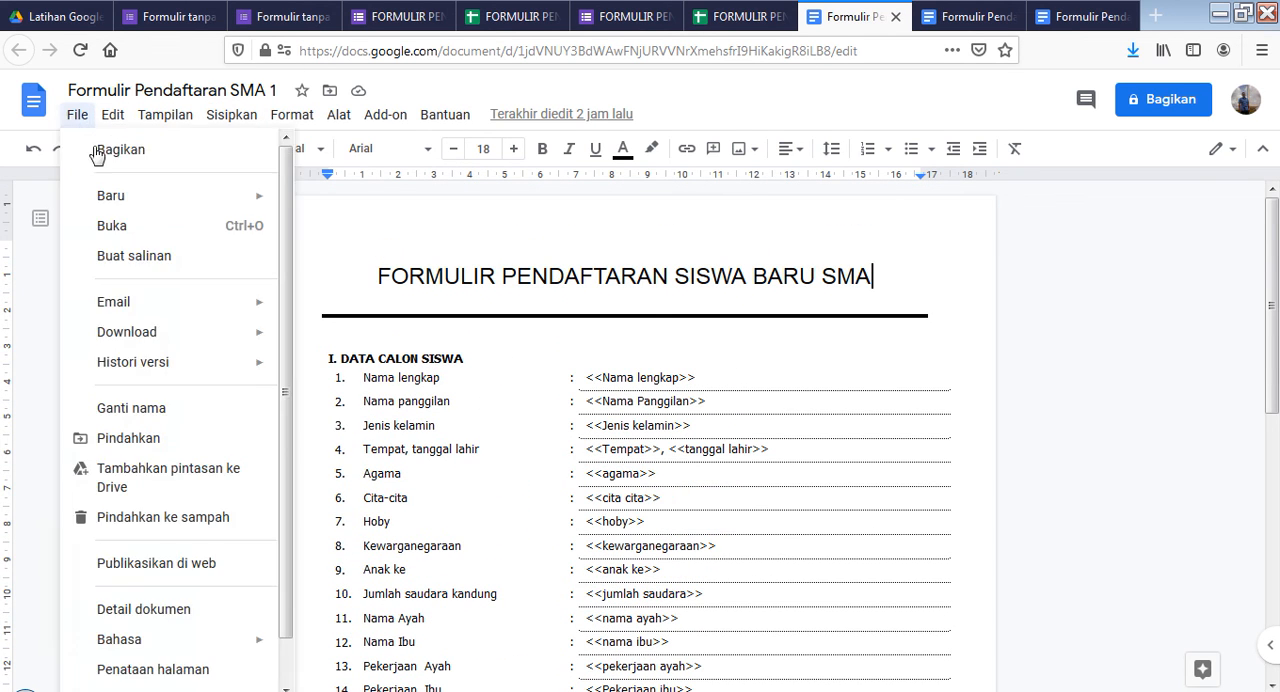
{"action": "left_click", "coordinate": [128, 120]}
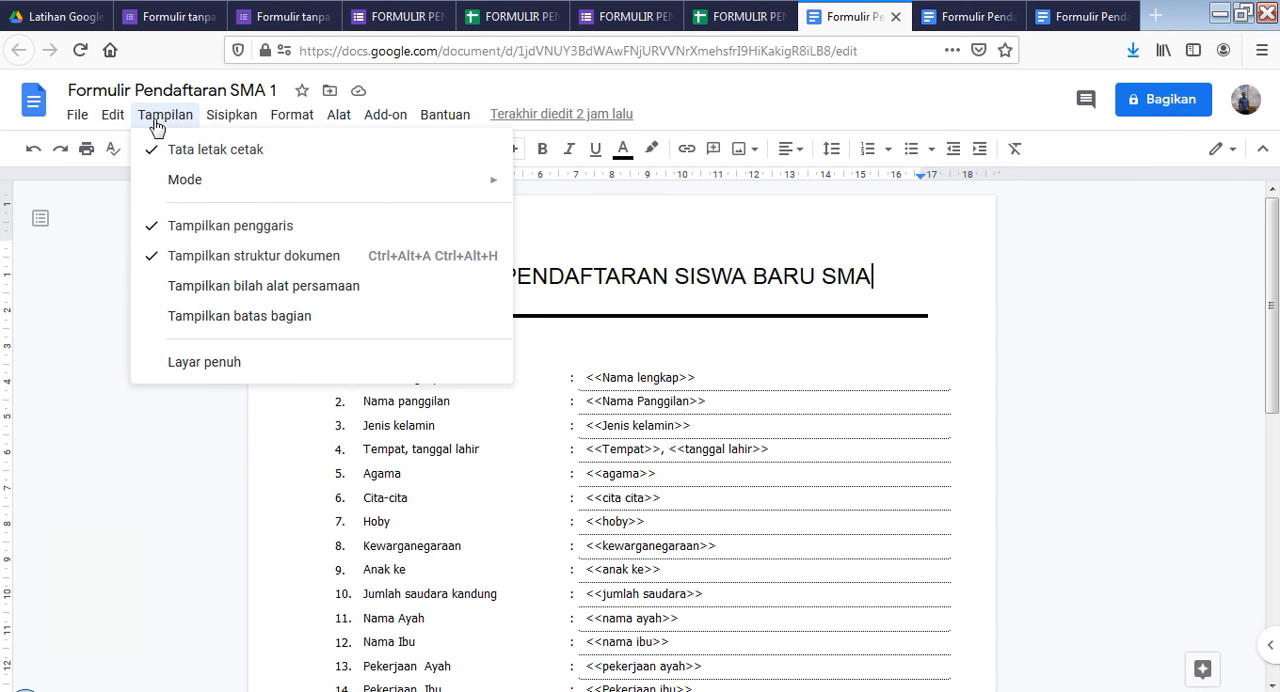
{"action": "mouse_move", "coordinate": [75, 122]}
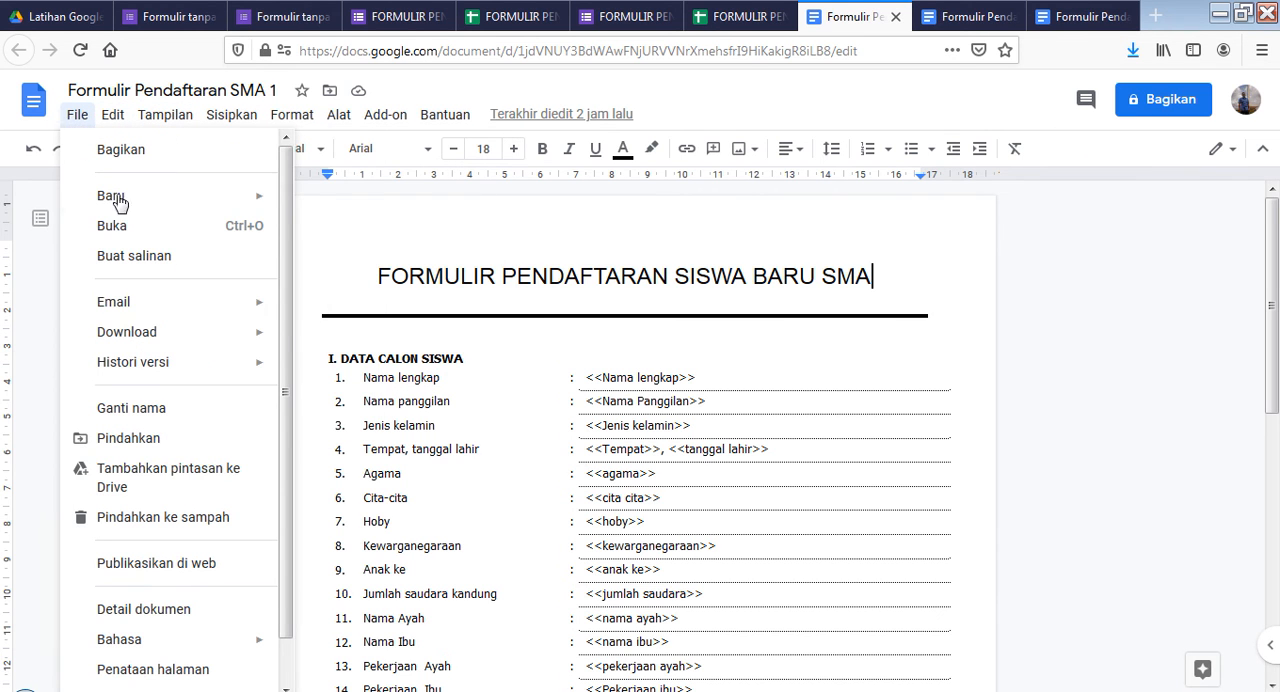
{"action": "left_click", "coordinate": [520, 376]}
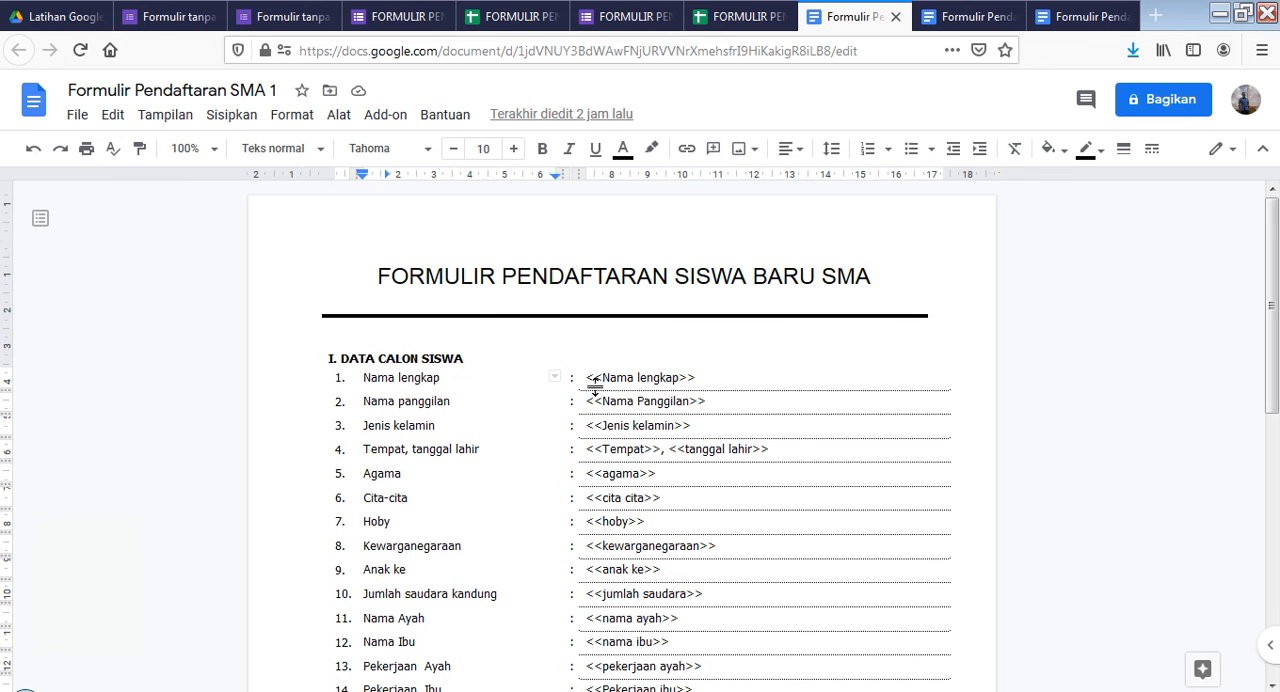
{"action": "scroll", "coordinate": [671, 308], "scroll_direction": "down", "scroll_amount": 5}
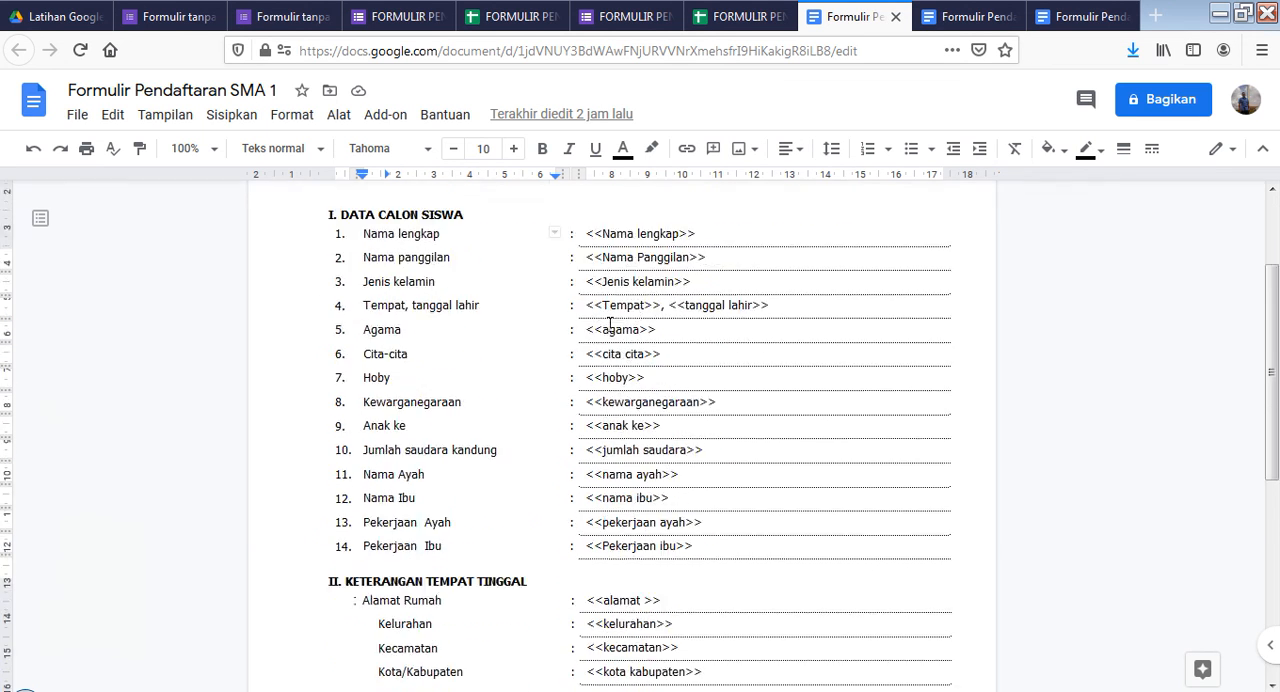
{"action": "scroll", "coordinate": [658, 390], "scroll_direction": "up", "scroll_amount": 3}
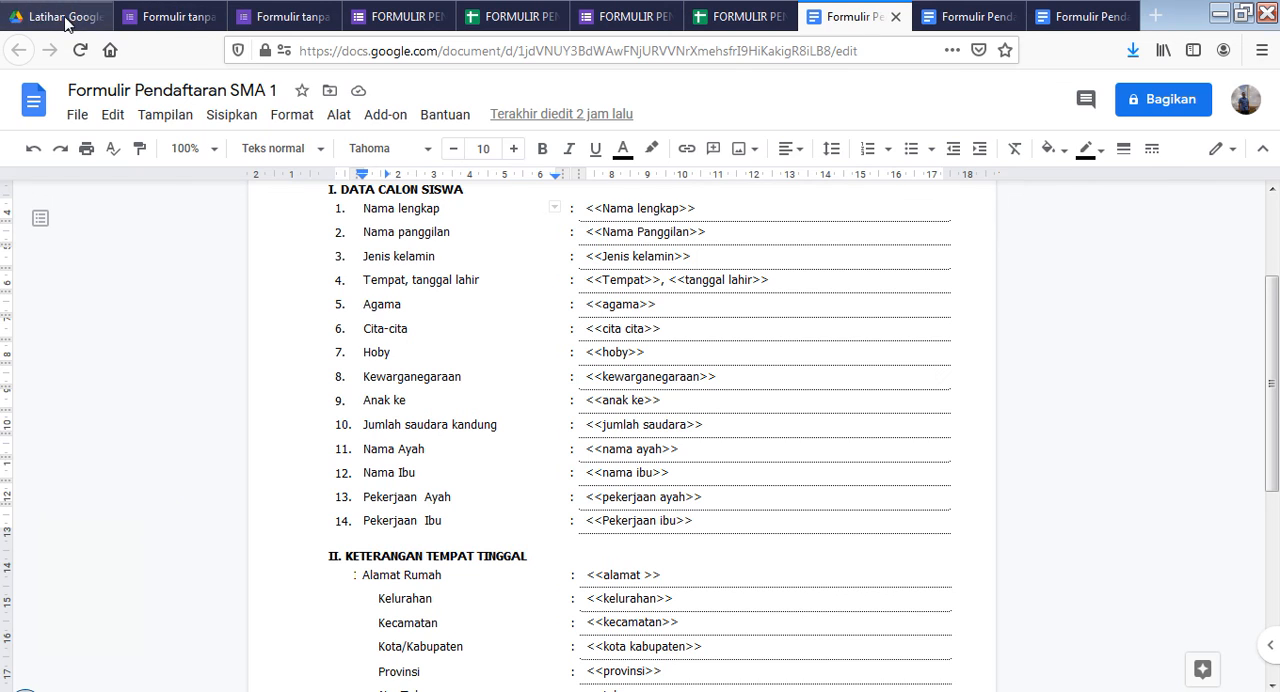
Recheck the generated PDF against the template's placeholders, and return to the Autocrat job list in the response spreadsheet
{"action": "left_click", "coordinate": [25, 13]}
{"action": "scroll", "coordinate": [602, 362], "scroll_direction": "down", "scroll_amount": 4}
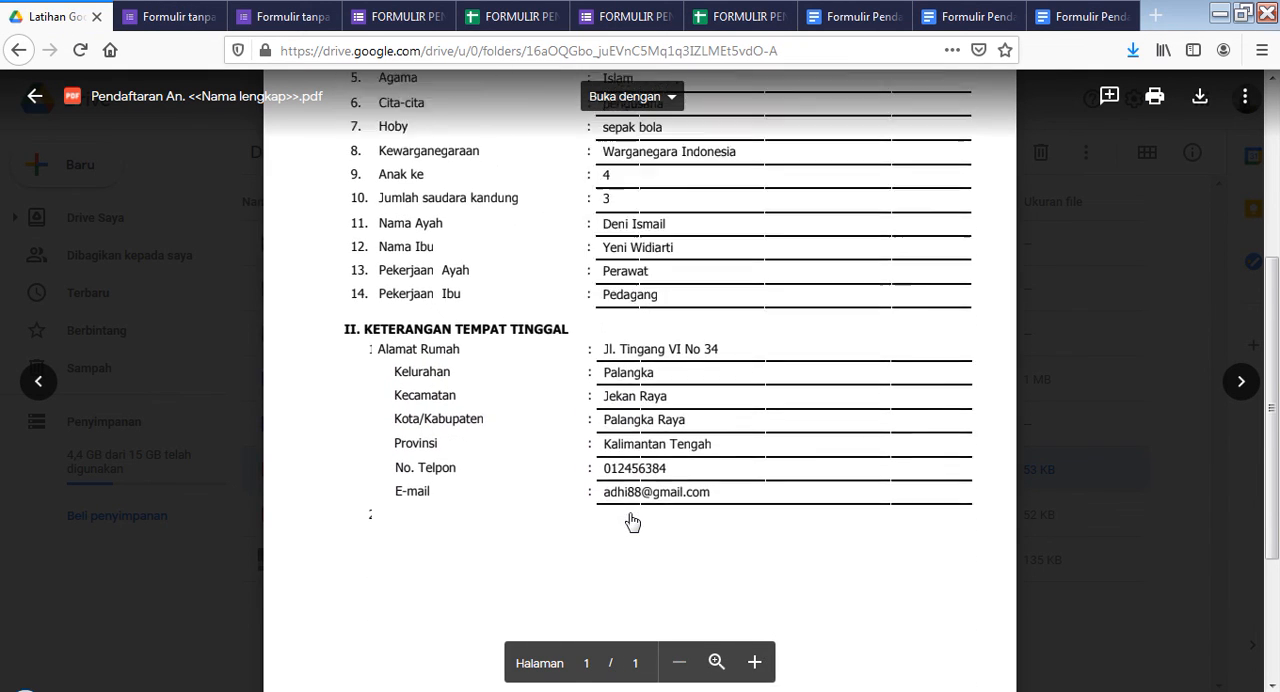
{"action": "scroll", "coordinate": [632, 517], "scroll_direction": "up", "scroll_amount": 4}
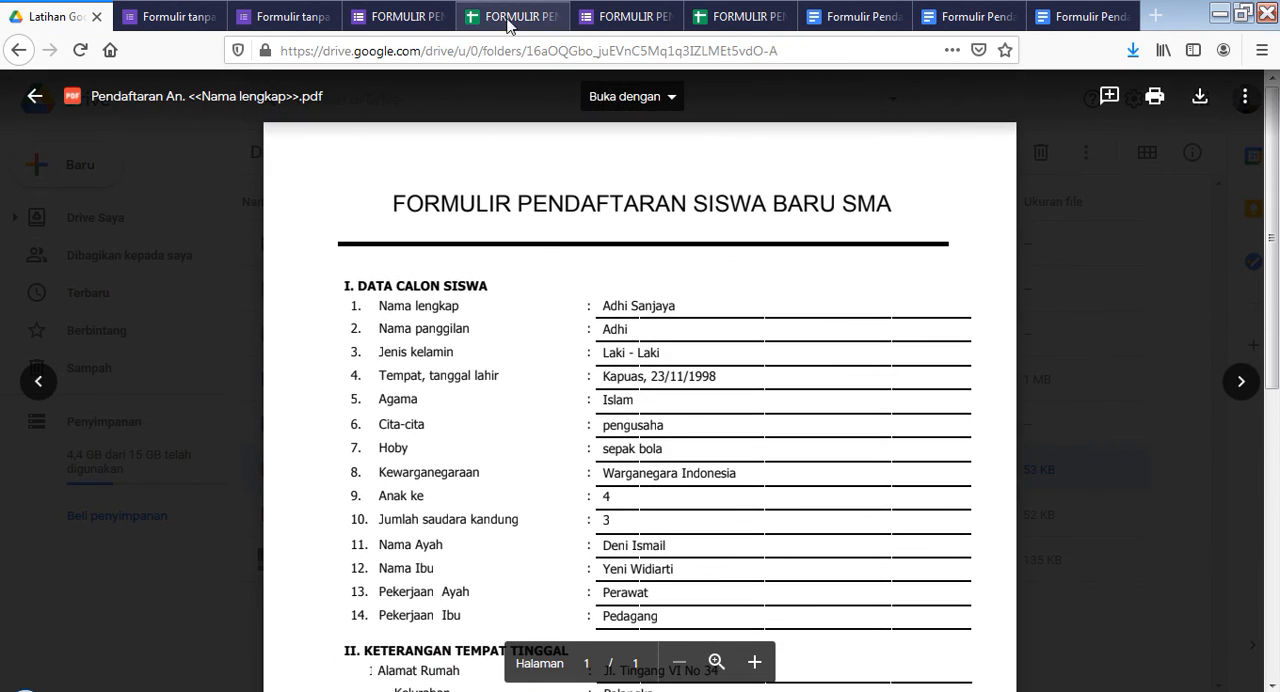
{"action": "left_click", "coordinate": [510, 16]}
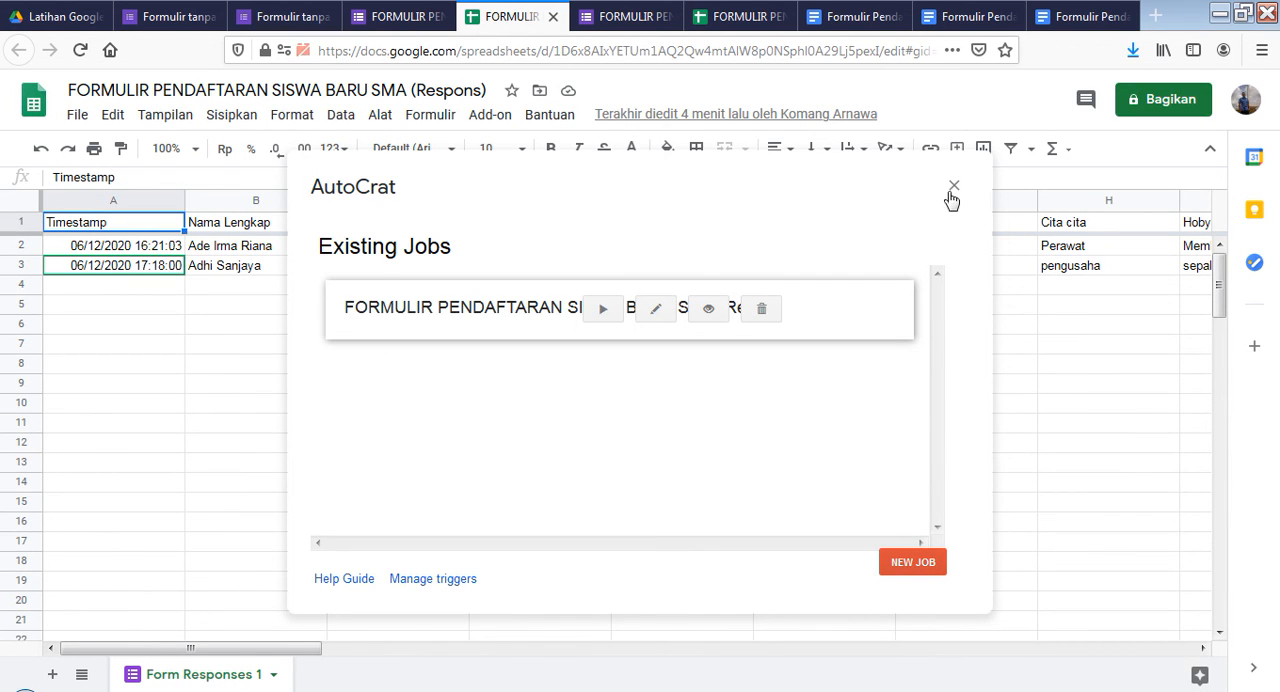
Review the submitted registration responses, from their timestamps across the answer columns, in the other open copy of the response spreadsheet
{"action": "left_click", "coordinate": [738, 16]}
{"action": "left_click", "coordinate": [516, 370]}
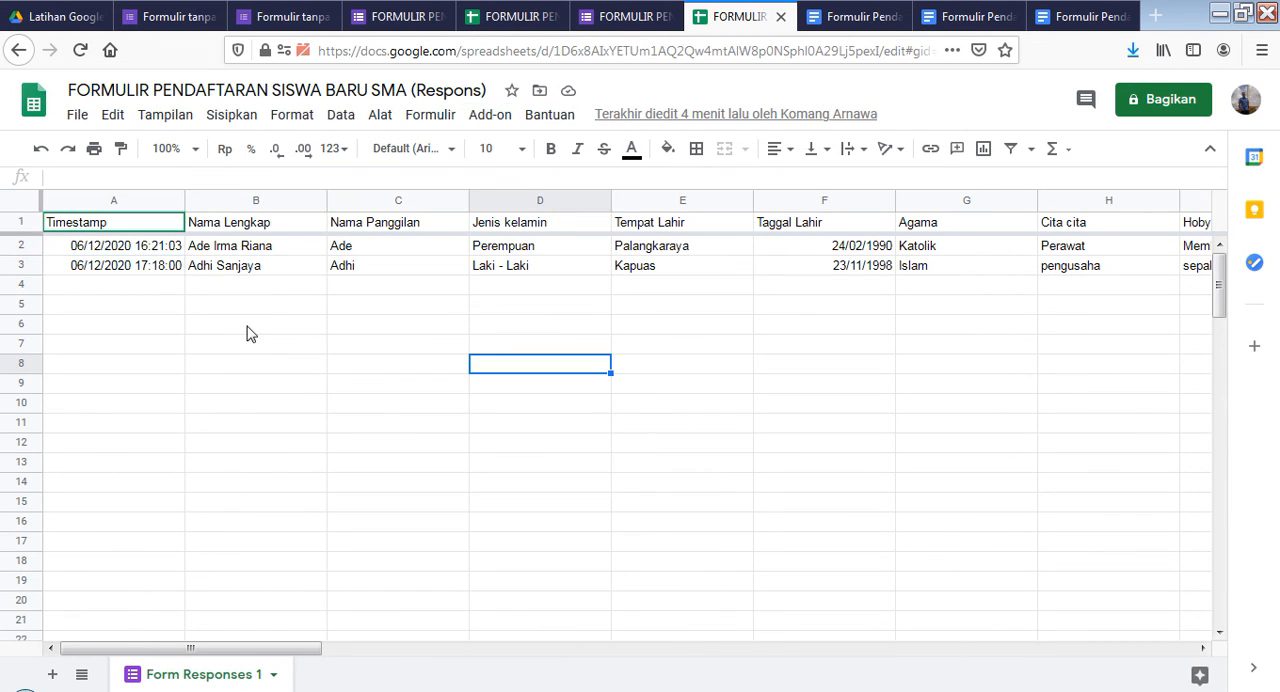
{"action": "left_click", "coordinate": [133, 250]}
{"action": "left_click", "coordinate": [128, 270]}
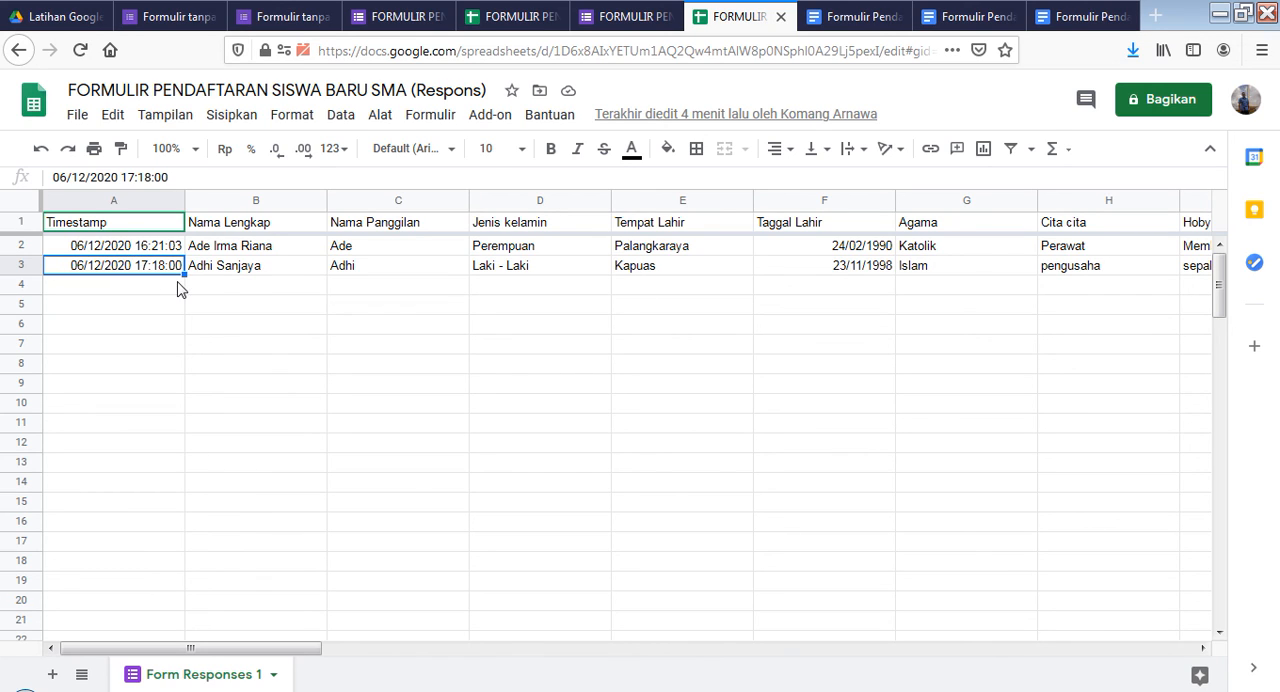
{"action": "left_click_drag", "start_coordinate": [300, 649], "coordinate": [325, 655]}
Leave the PDF preview for the "Latihan Google Formulir" file list, returning there after viewing the beginning of the "Formulir Pendaftaran SMA 1" template
{"action": "left_click", "coordinate": [68, 17]}
{"action": "left_click", "coordinate": [34, 96]}
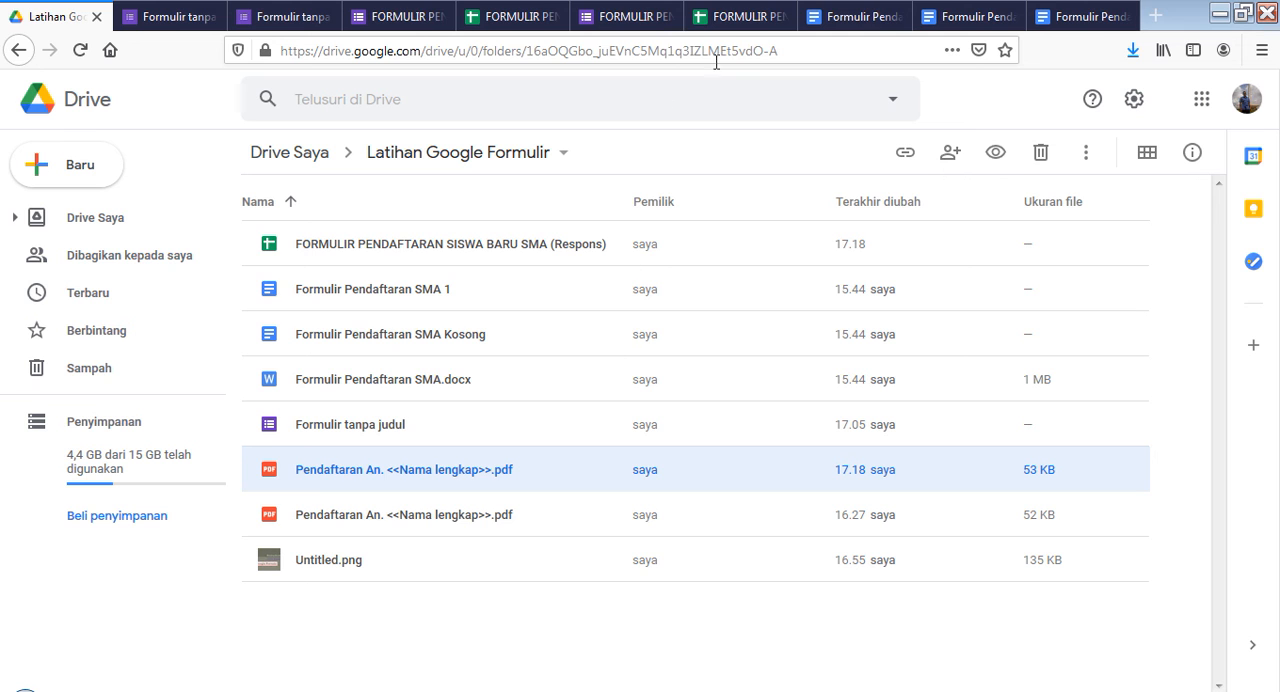
{"action": "left_click", "coordinate": [843, 20]}
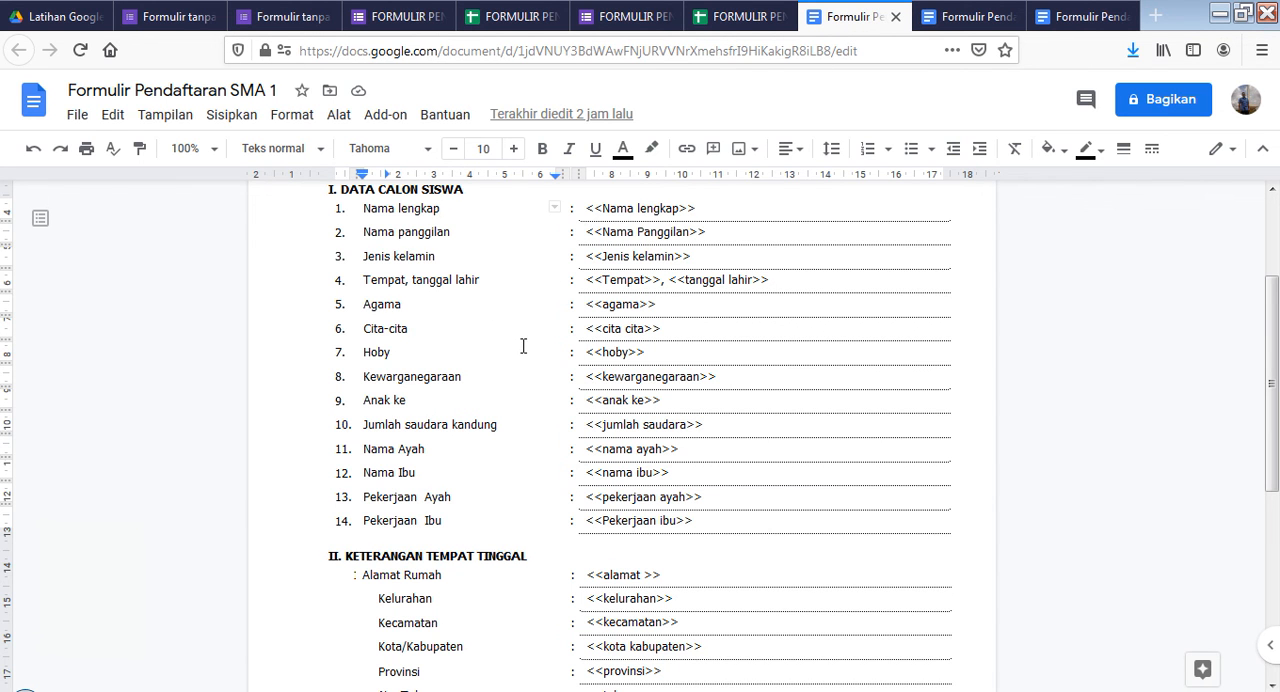
{"action": "scroll", "coordinate": [614, 400], "scroll_direction": "up", "scroll_amount": 3}
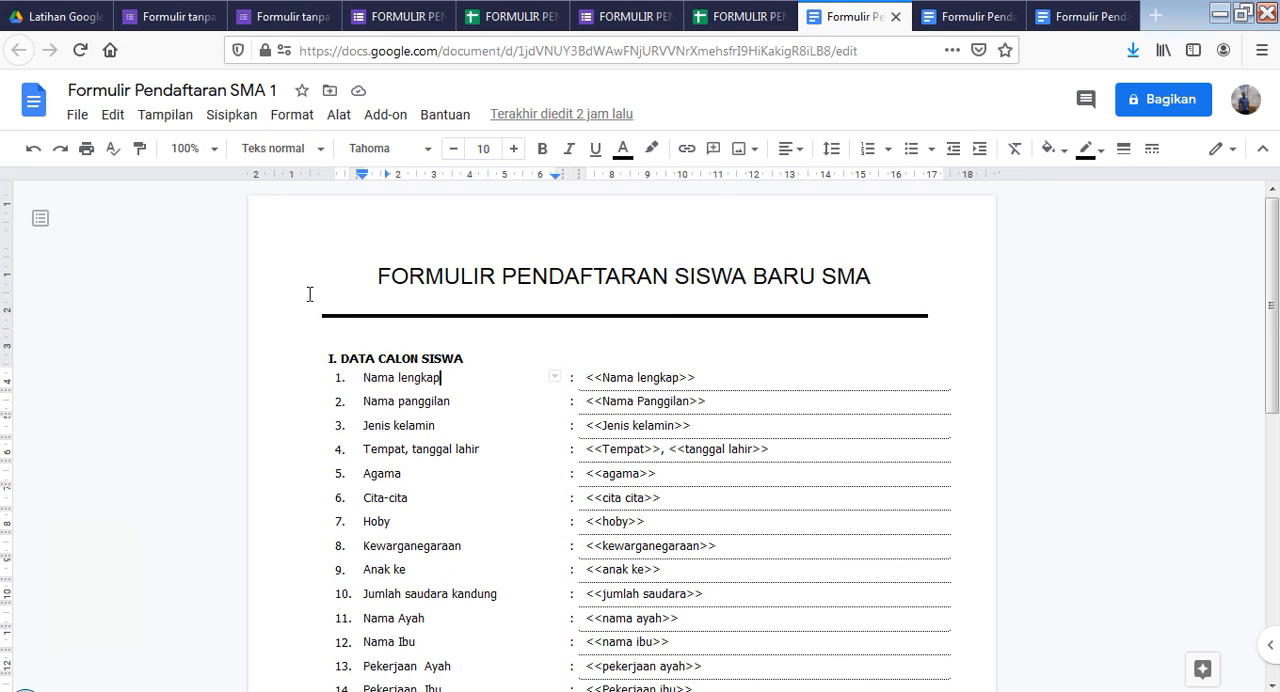
{"action": "left_click", "coordinate": [65, 17]}
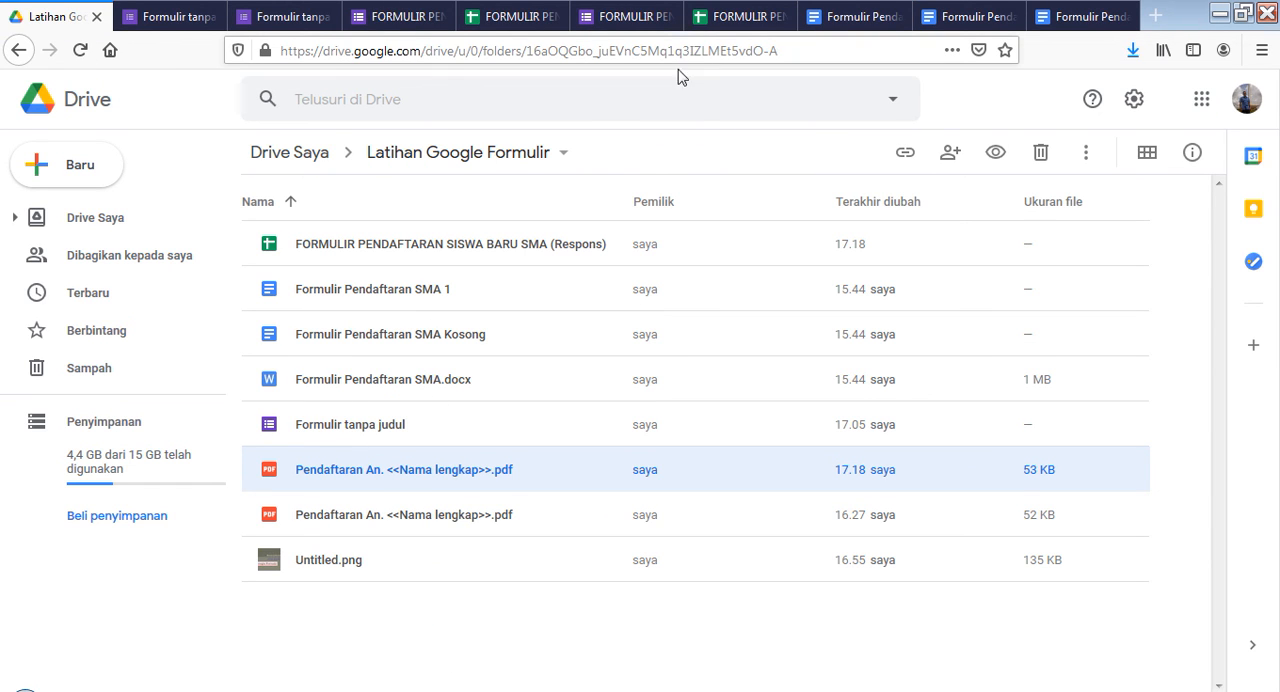